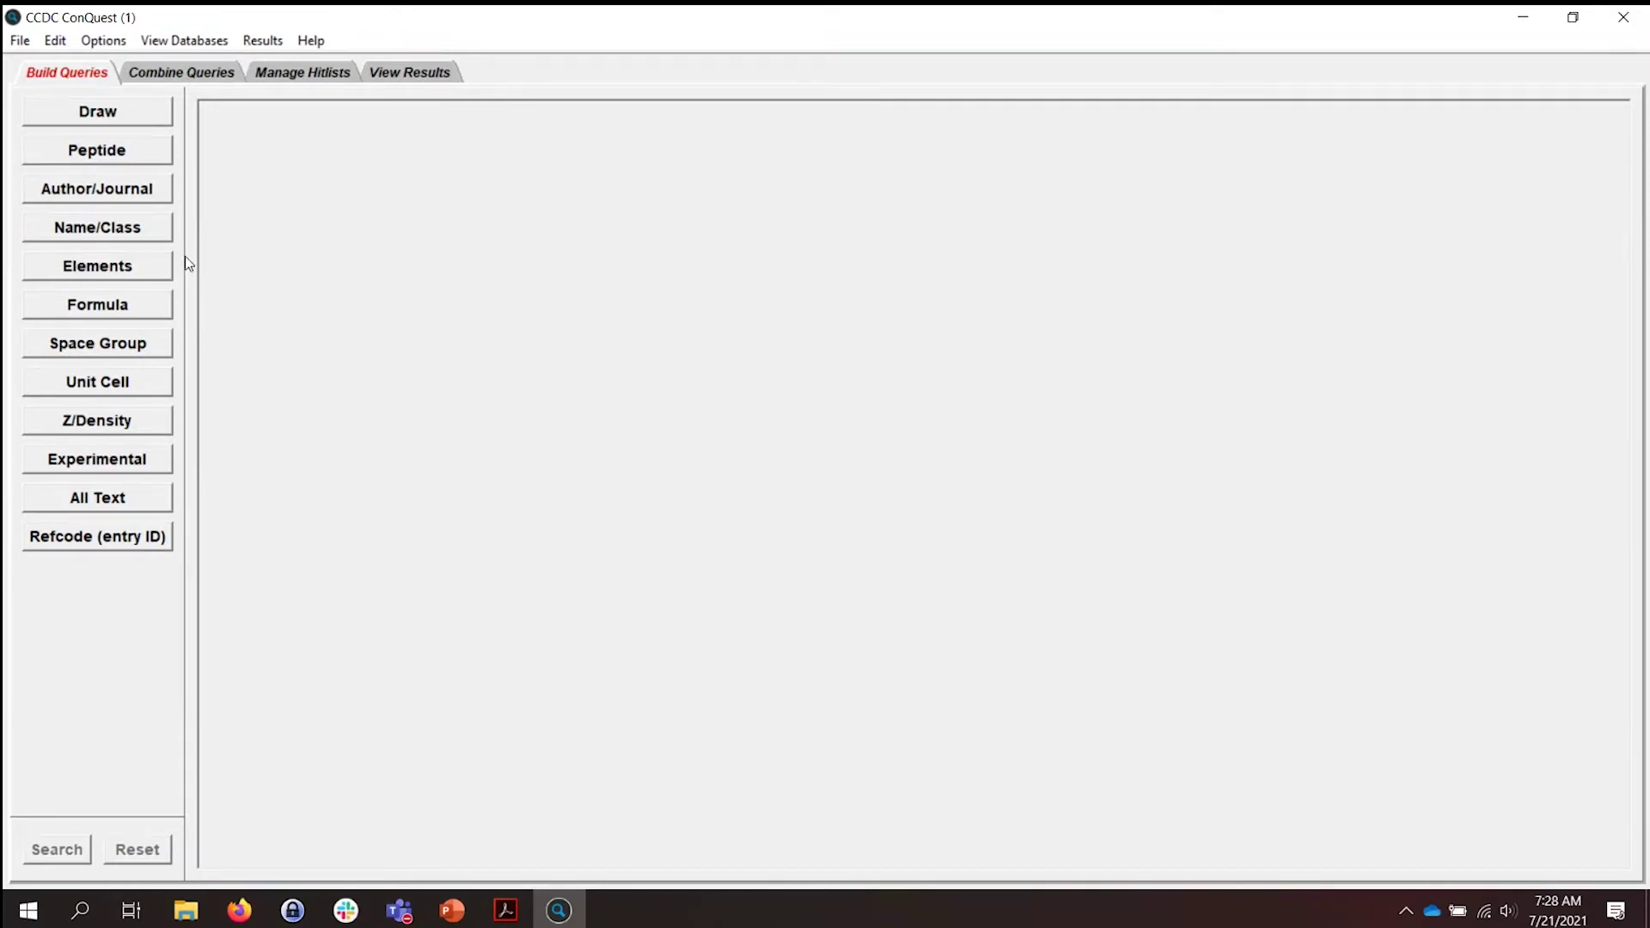
Create an Elements query requiring uranium (U), chosen from the periodic table, in the same crystal structure with other elements allowed.
click(136, 271)
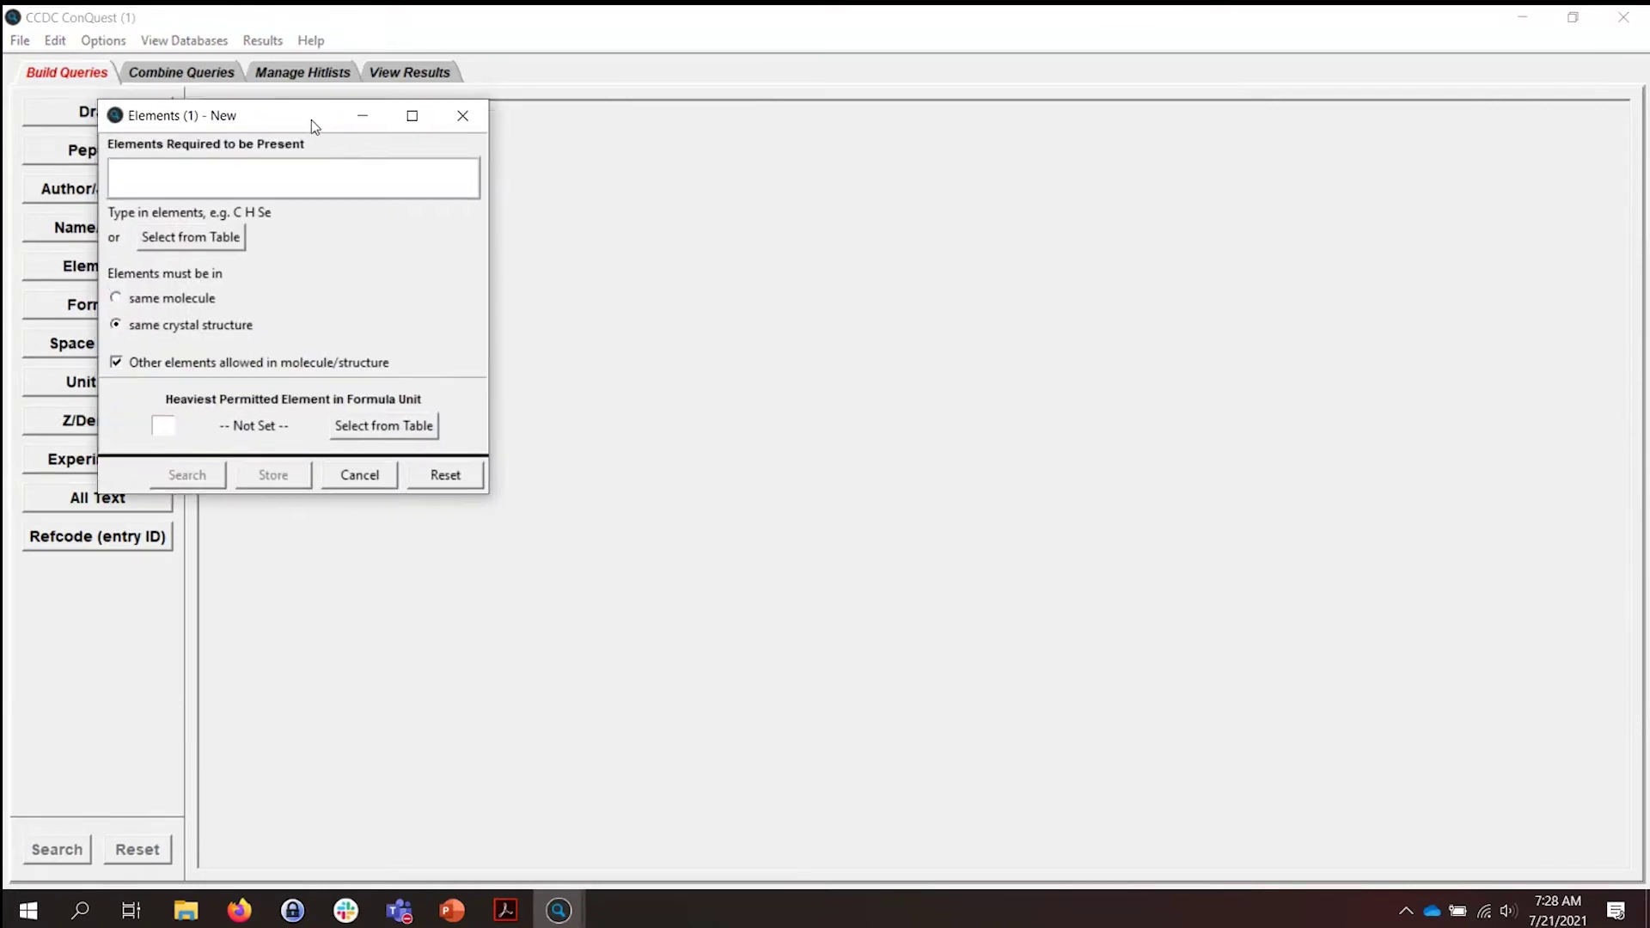
drag(311, 120, 431, 167)
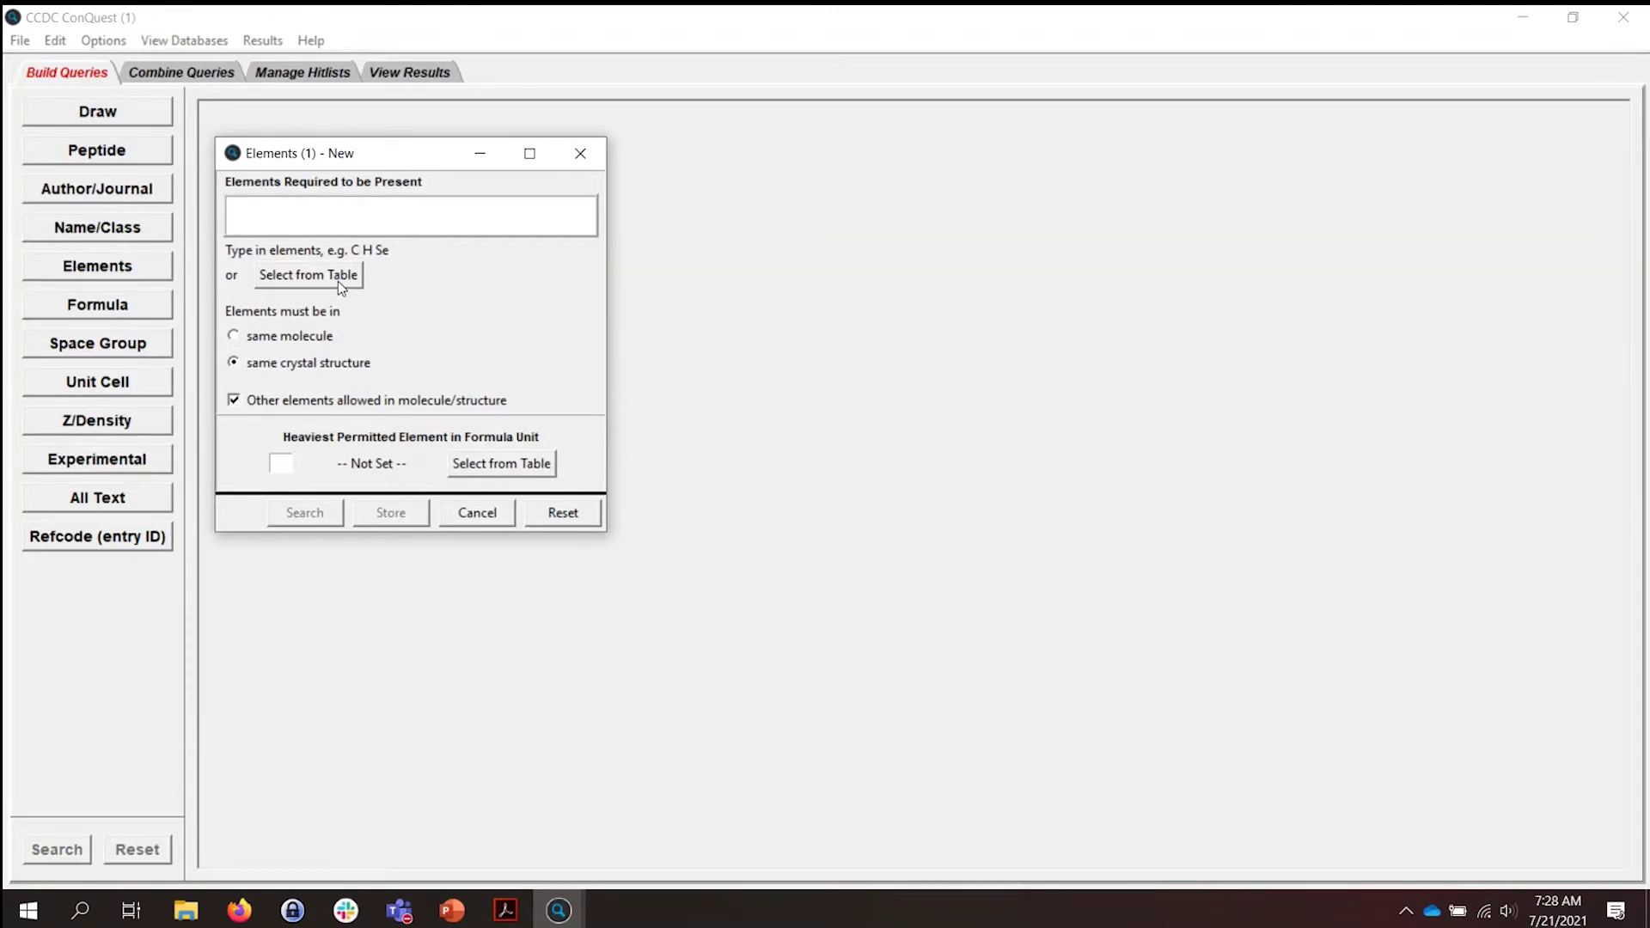
click(346, 210)
text(U)
key(BackSpace)
click(332, 274)
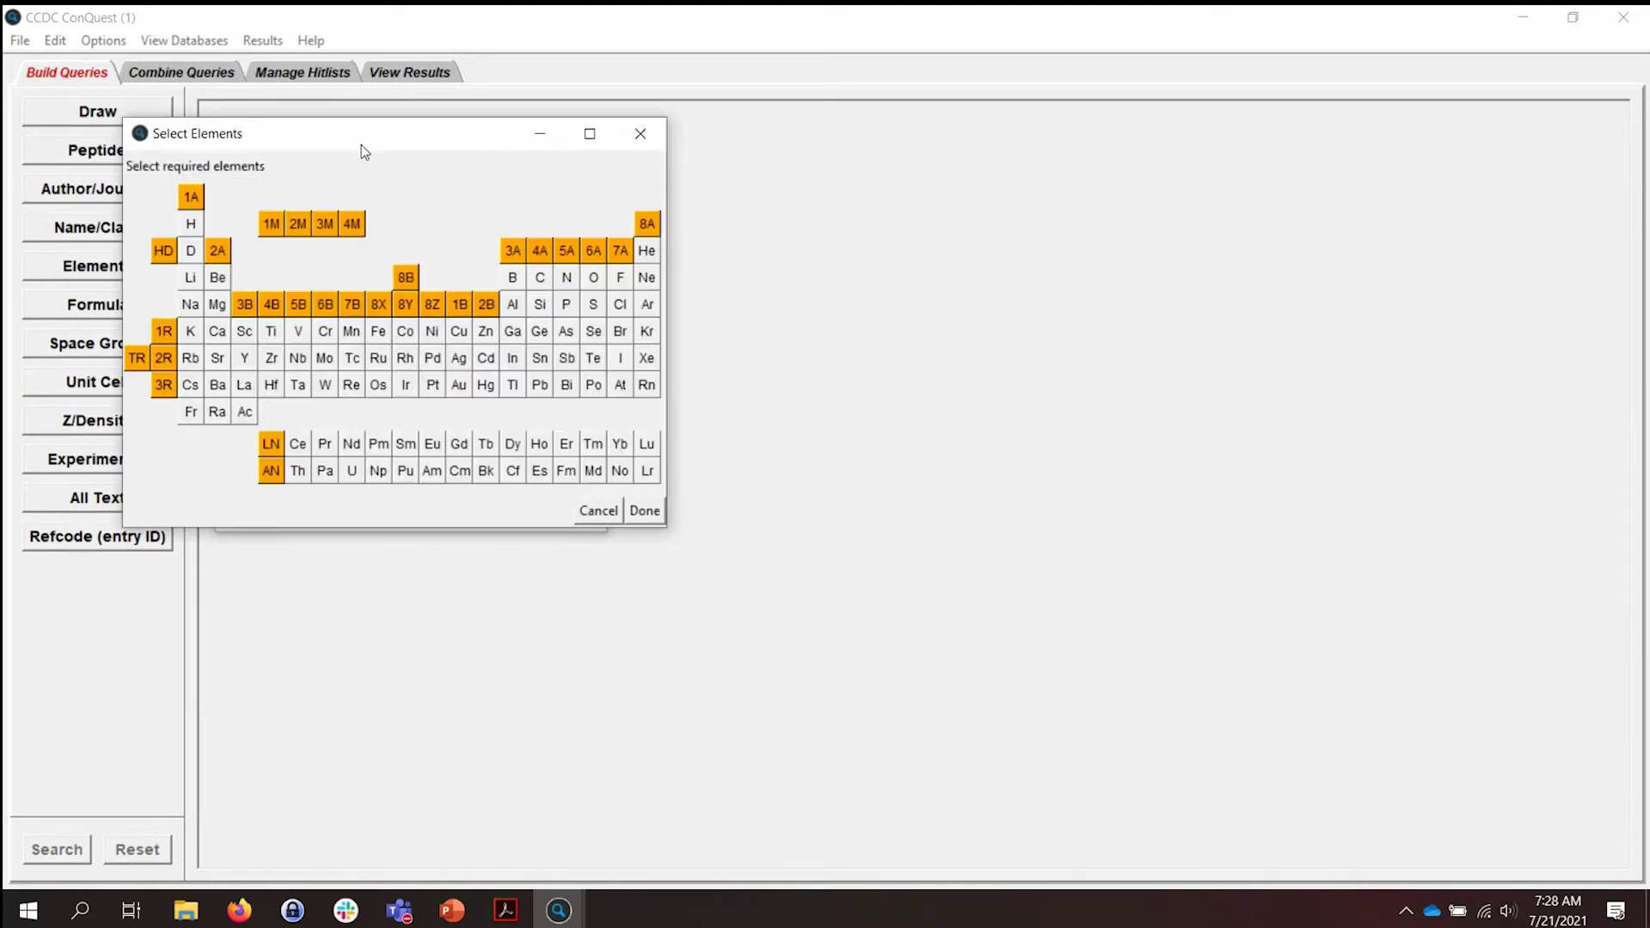
drag(364, 136, 923, 272)
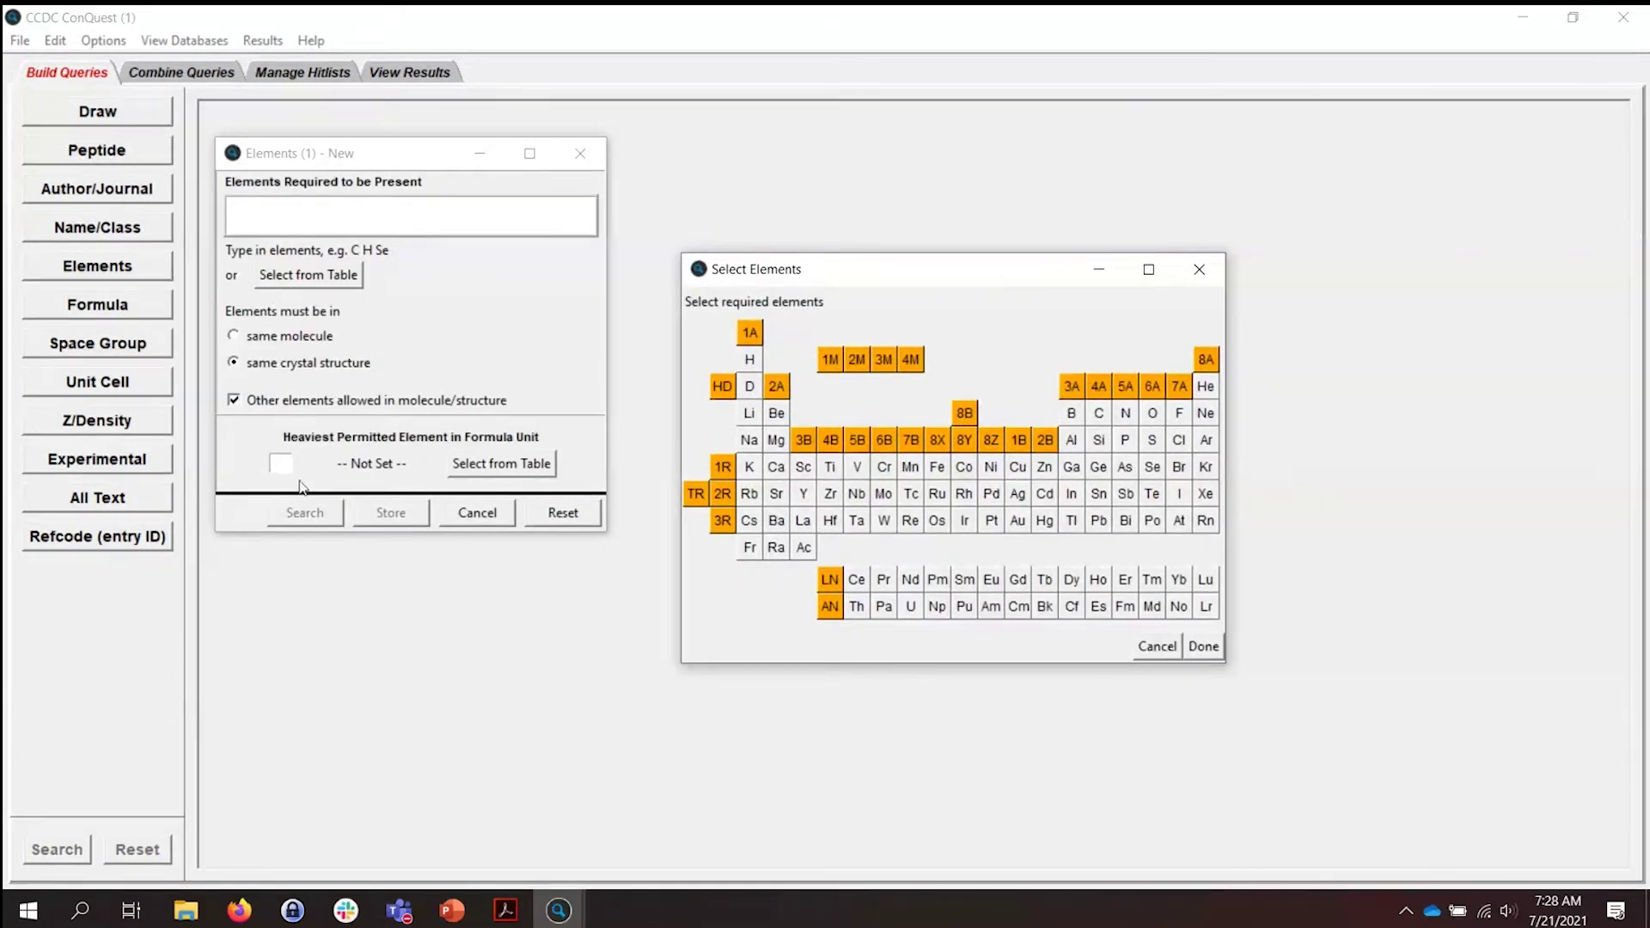
click(911, 607)
click(1201, 647)
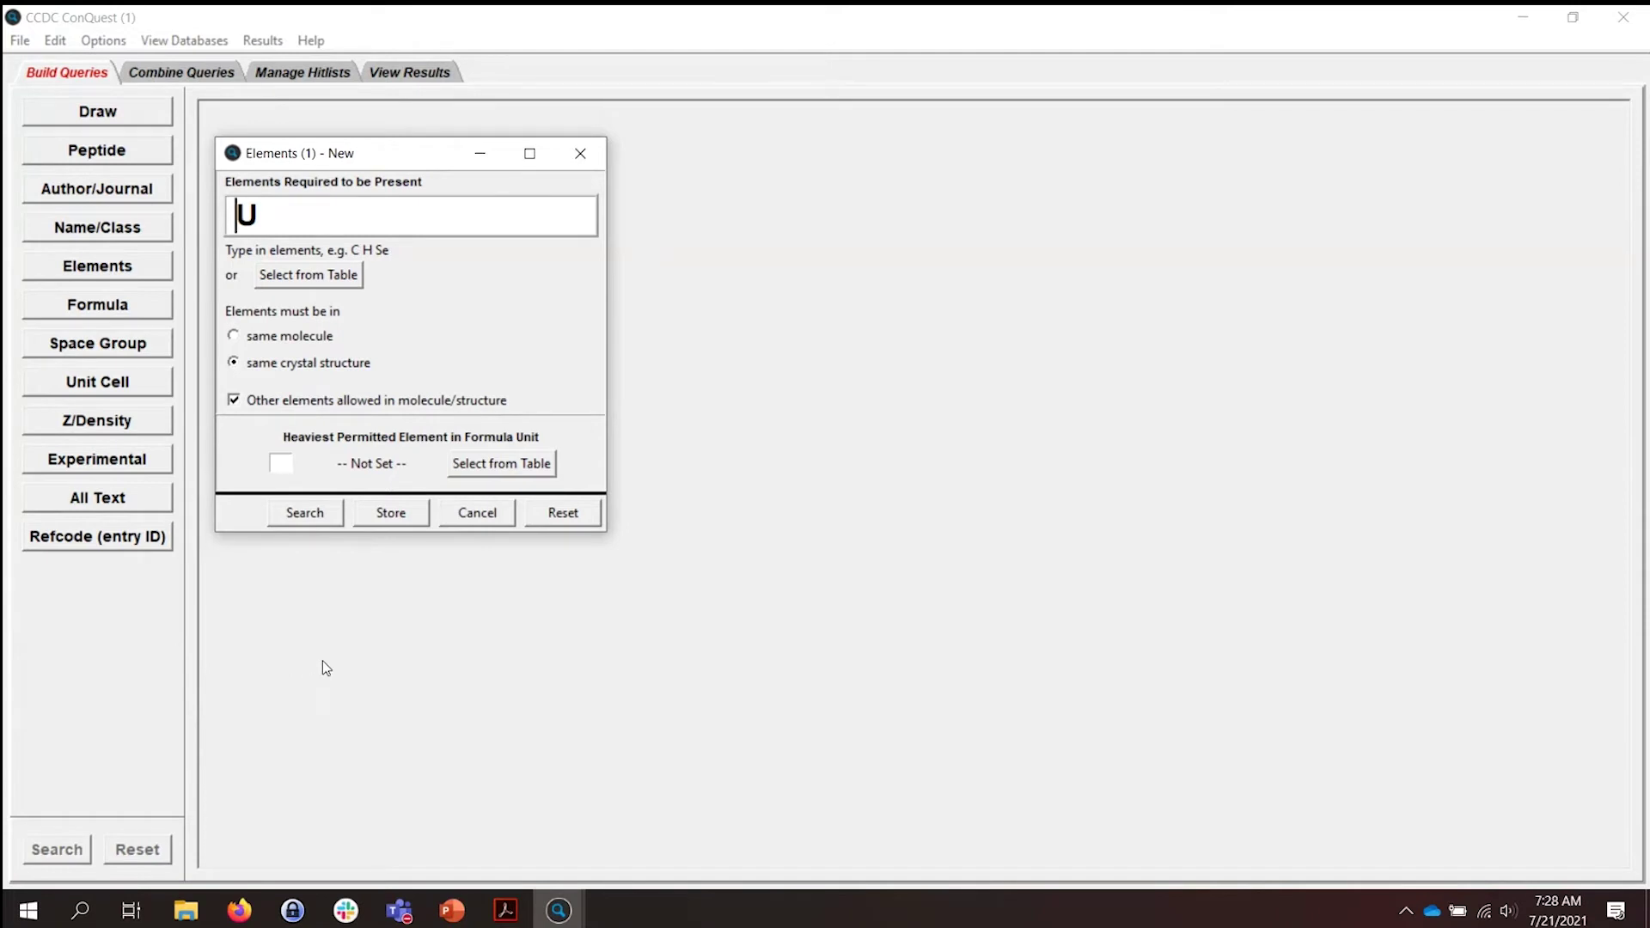
Set up a search from the uranium query and filter it to structures with 3D coordinates determined.
click(315, 514)
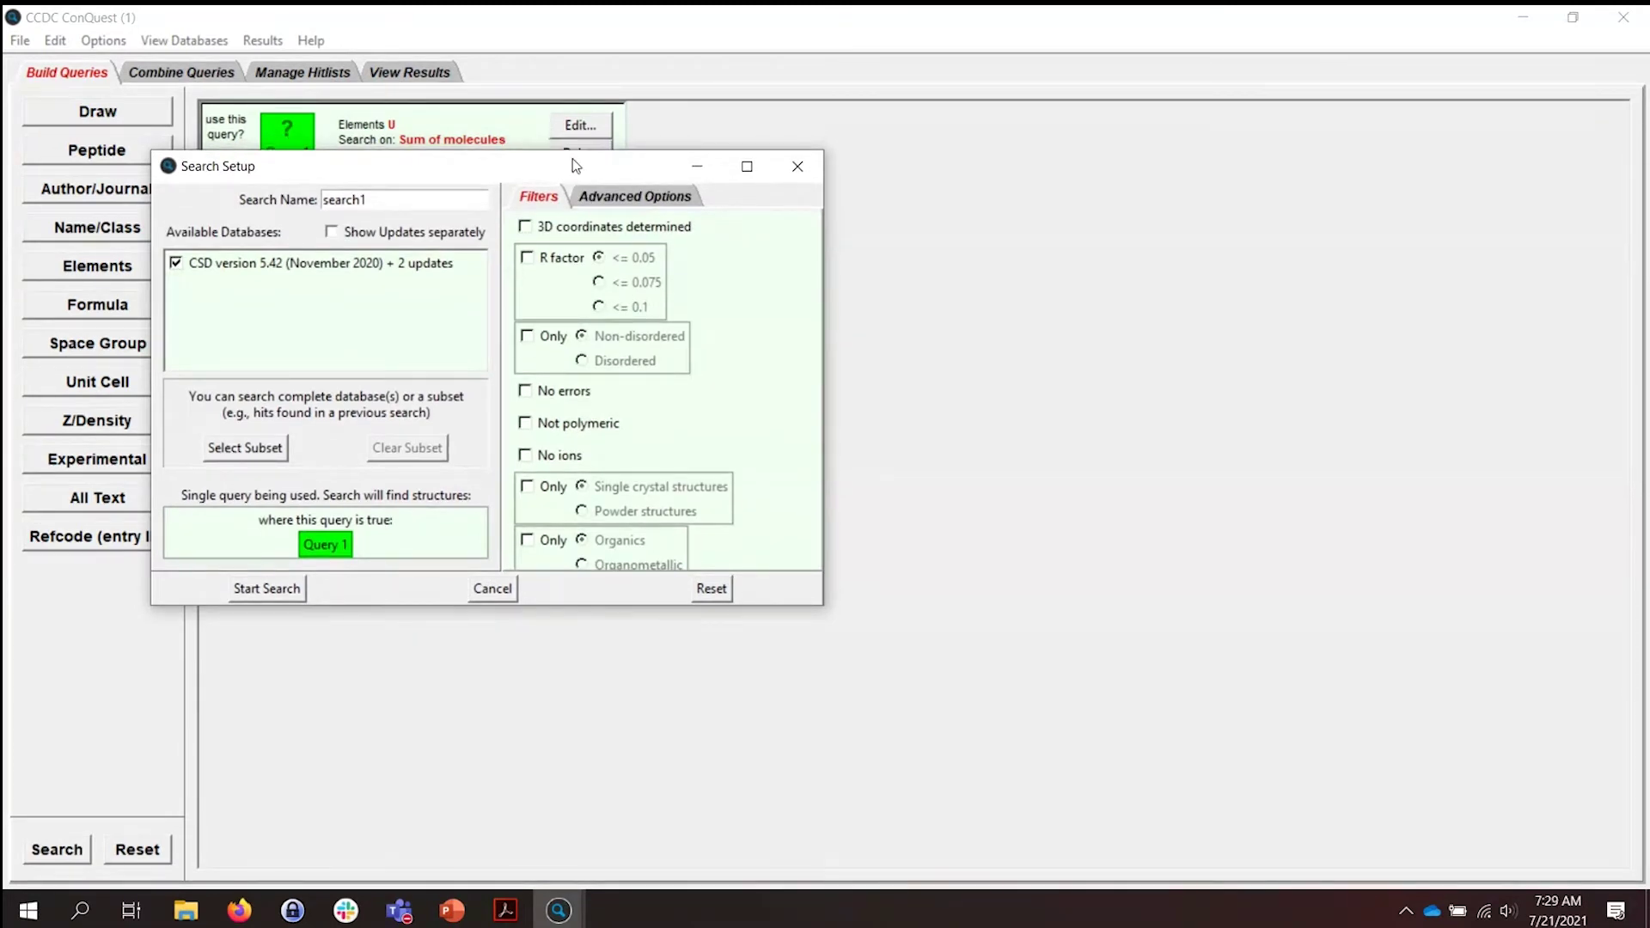
drag(576, 165, 821, 247)
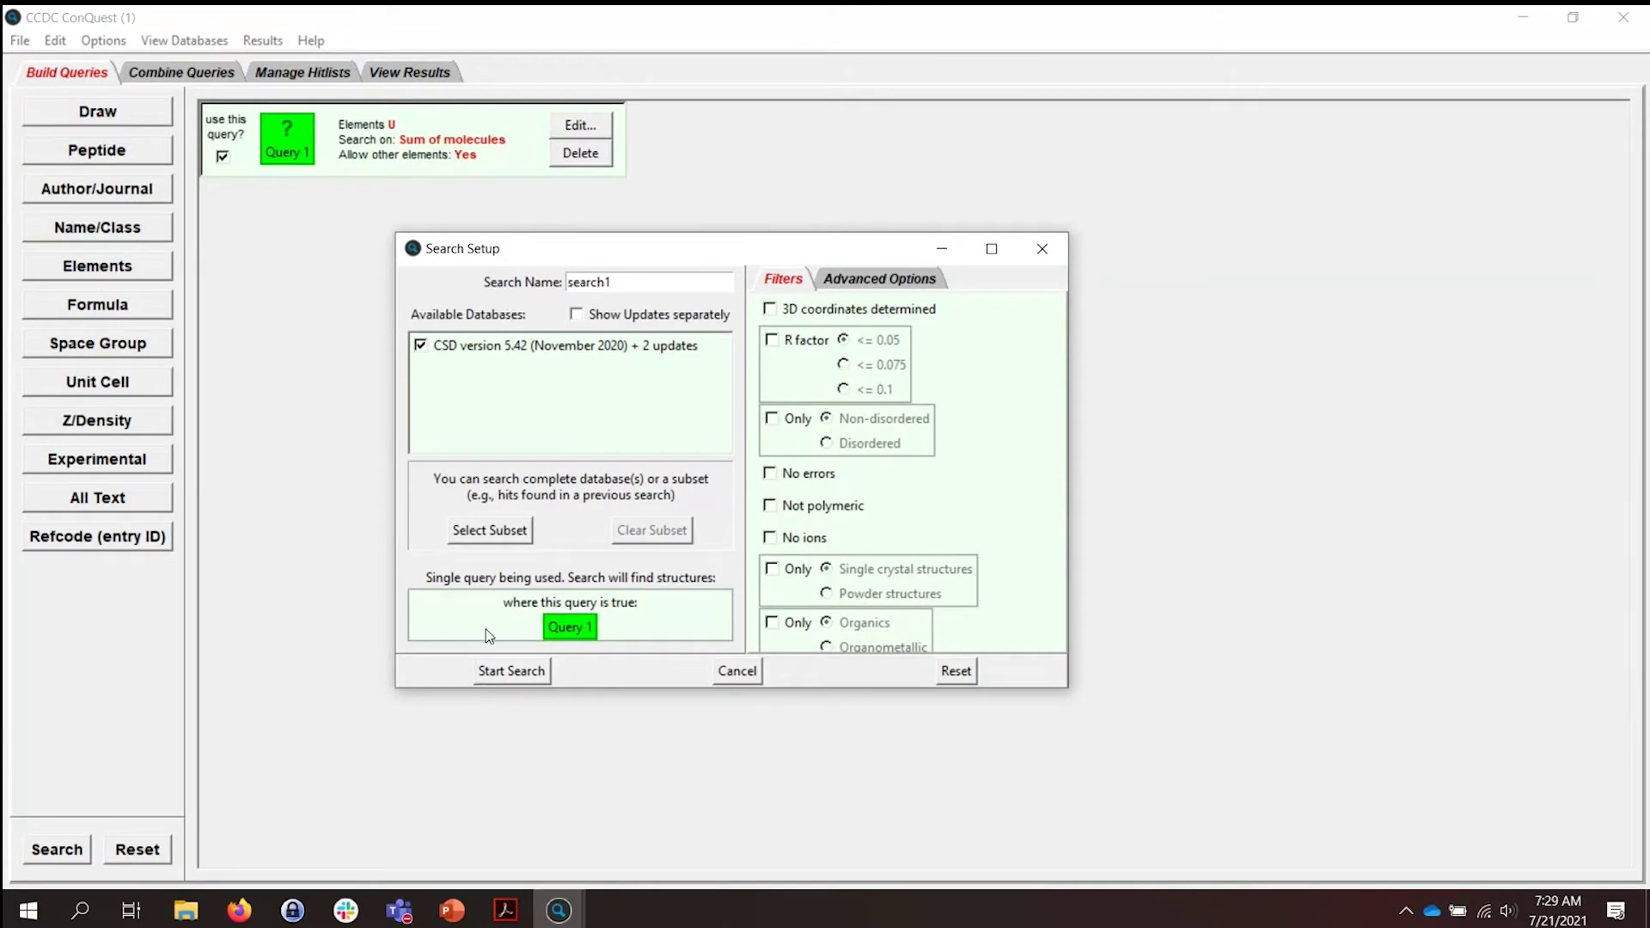
click(769, 309)
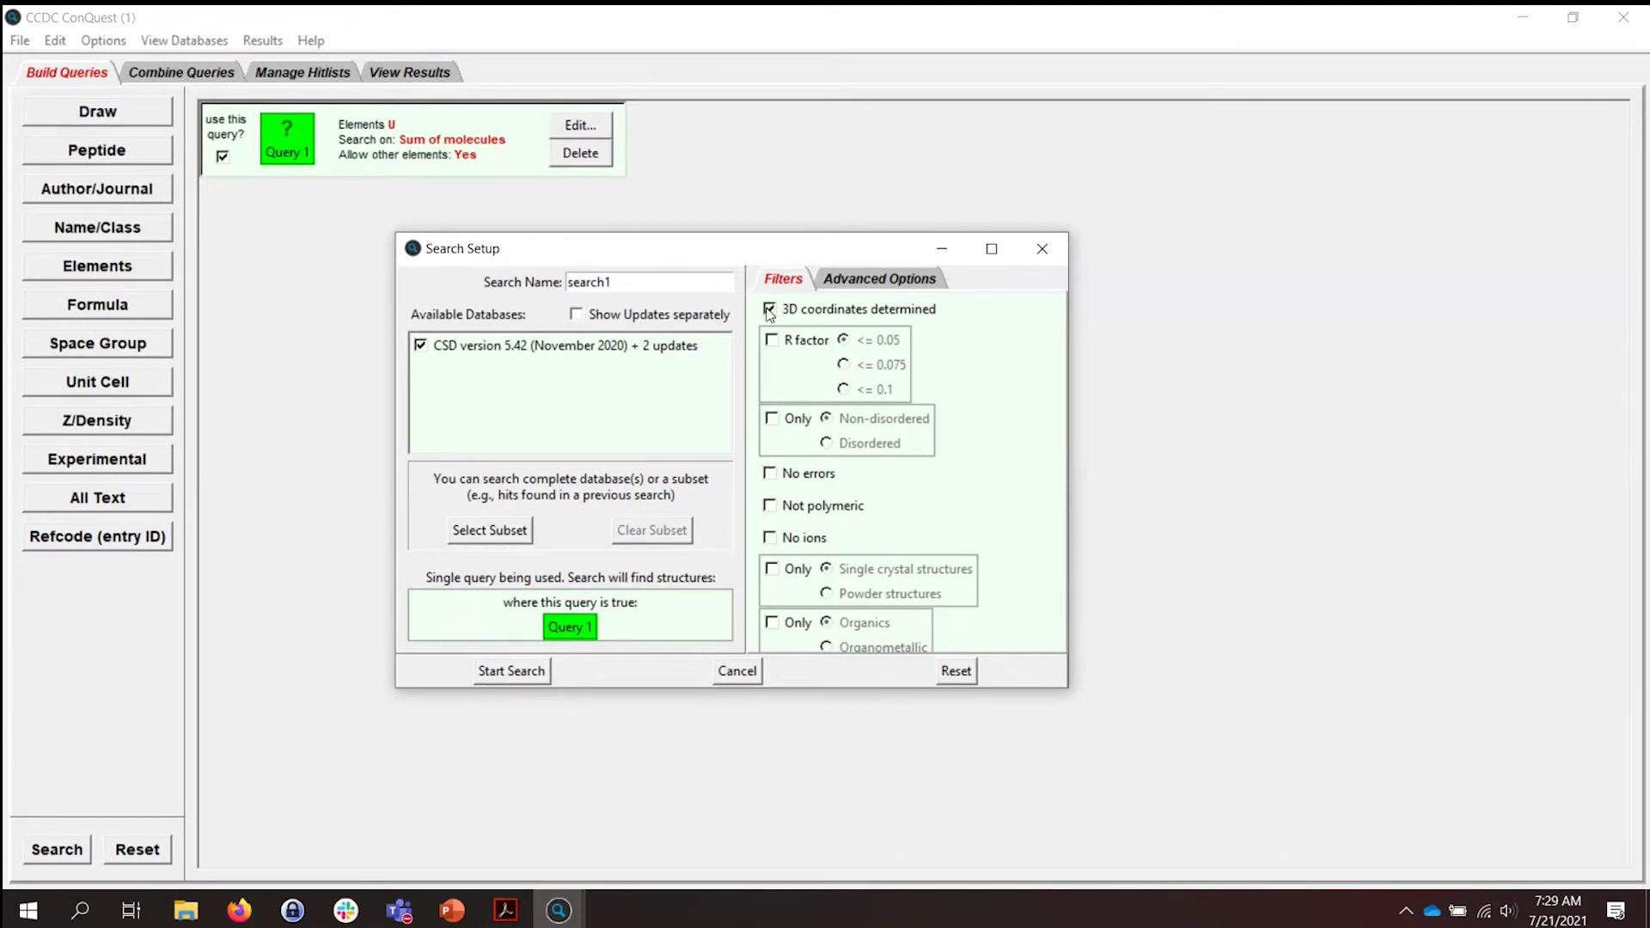
Restrict the search to entries in the pre-defined MOF subset and run it.
click(499, 533)
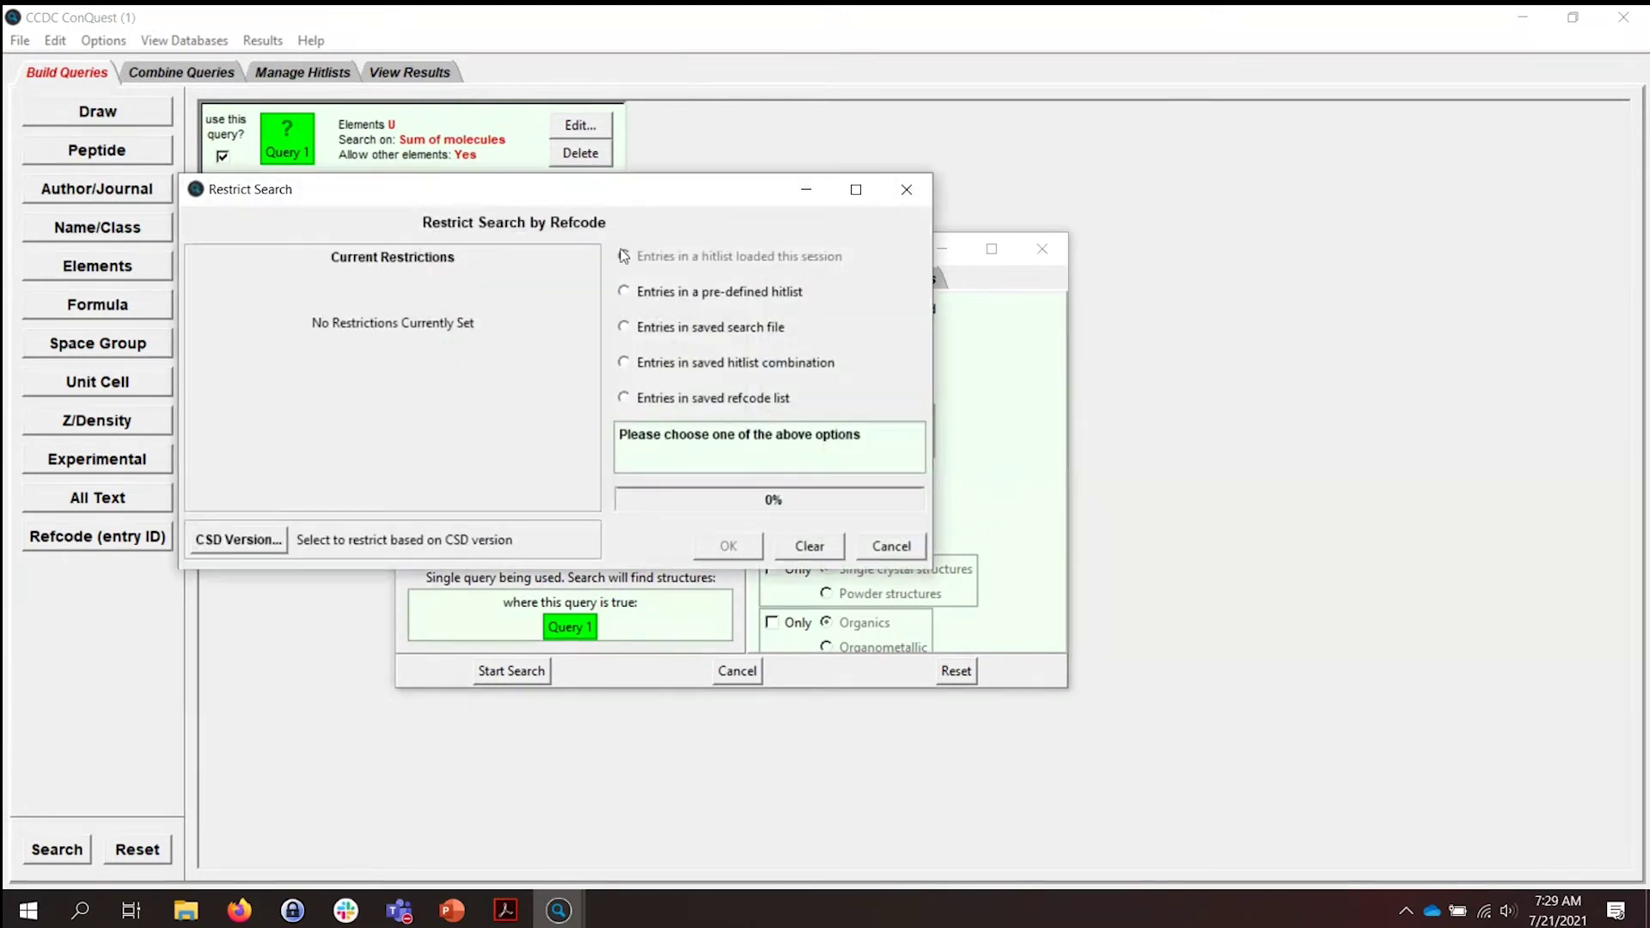
drag(663, 197, 697, 219)
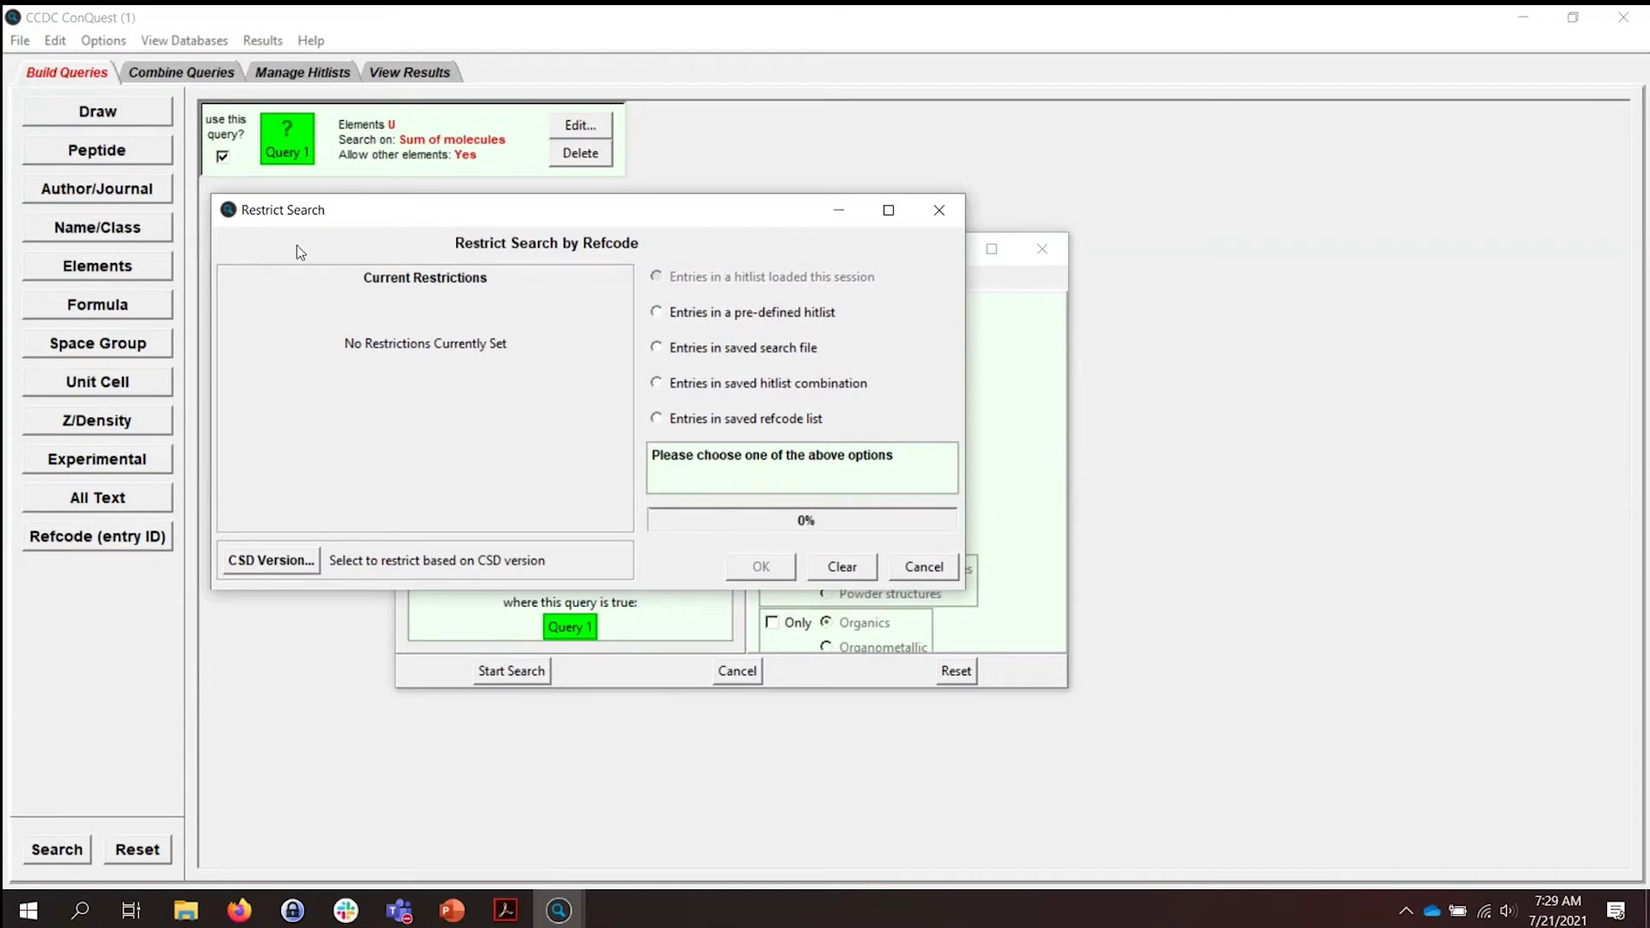
click(720, 316)
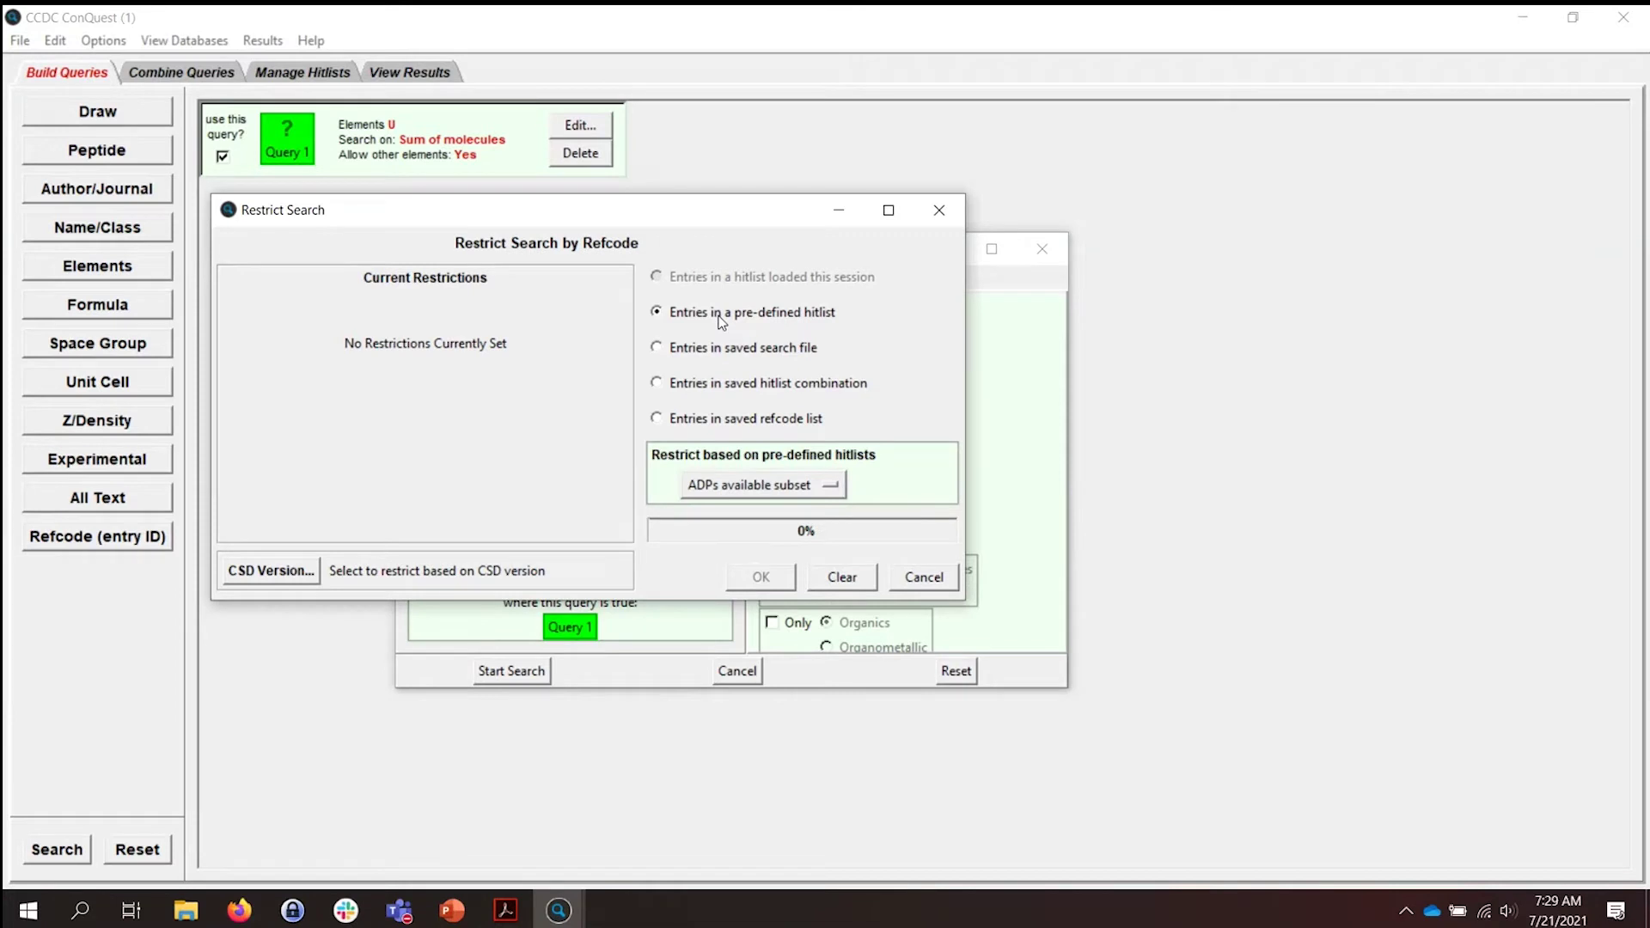
click(840, 488)
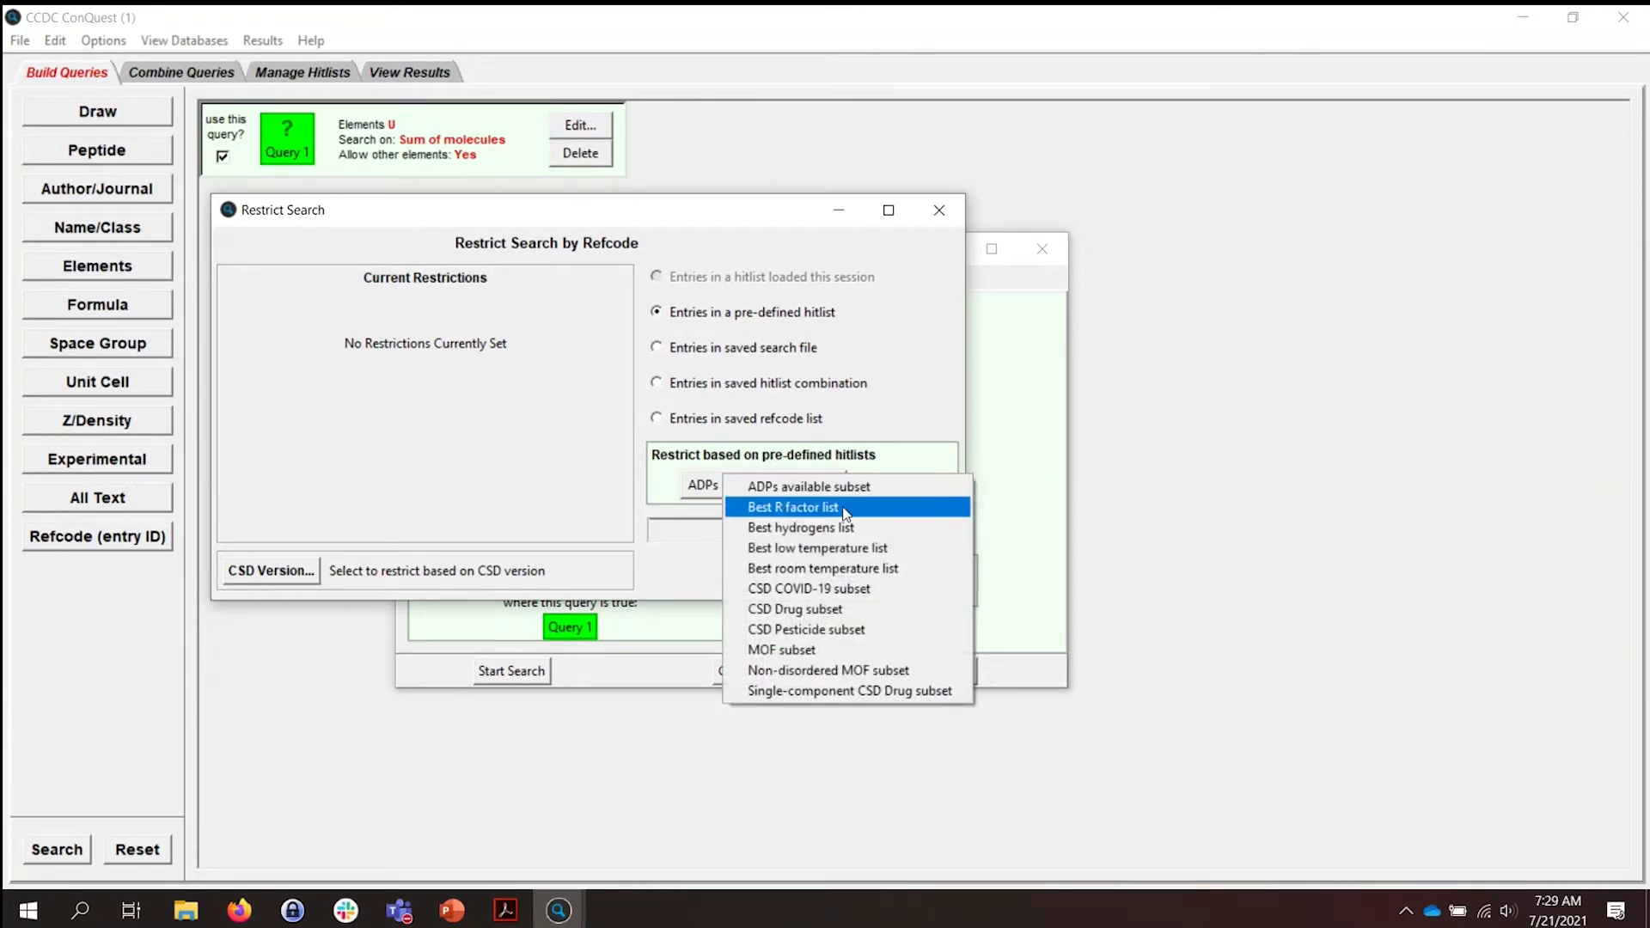
click(838, 650)
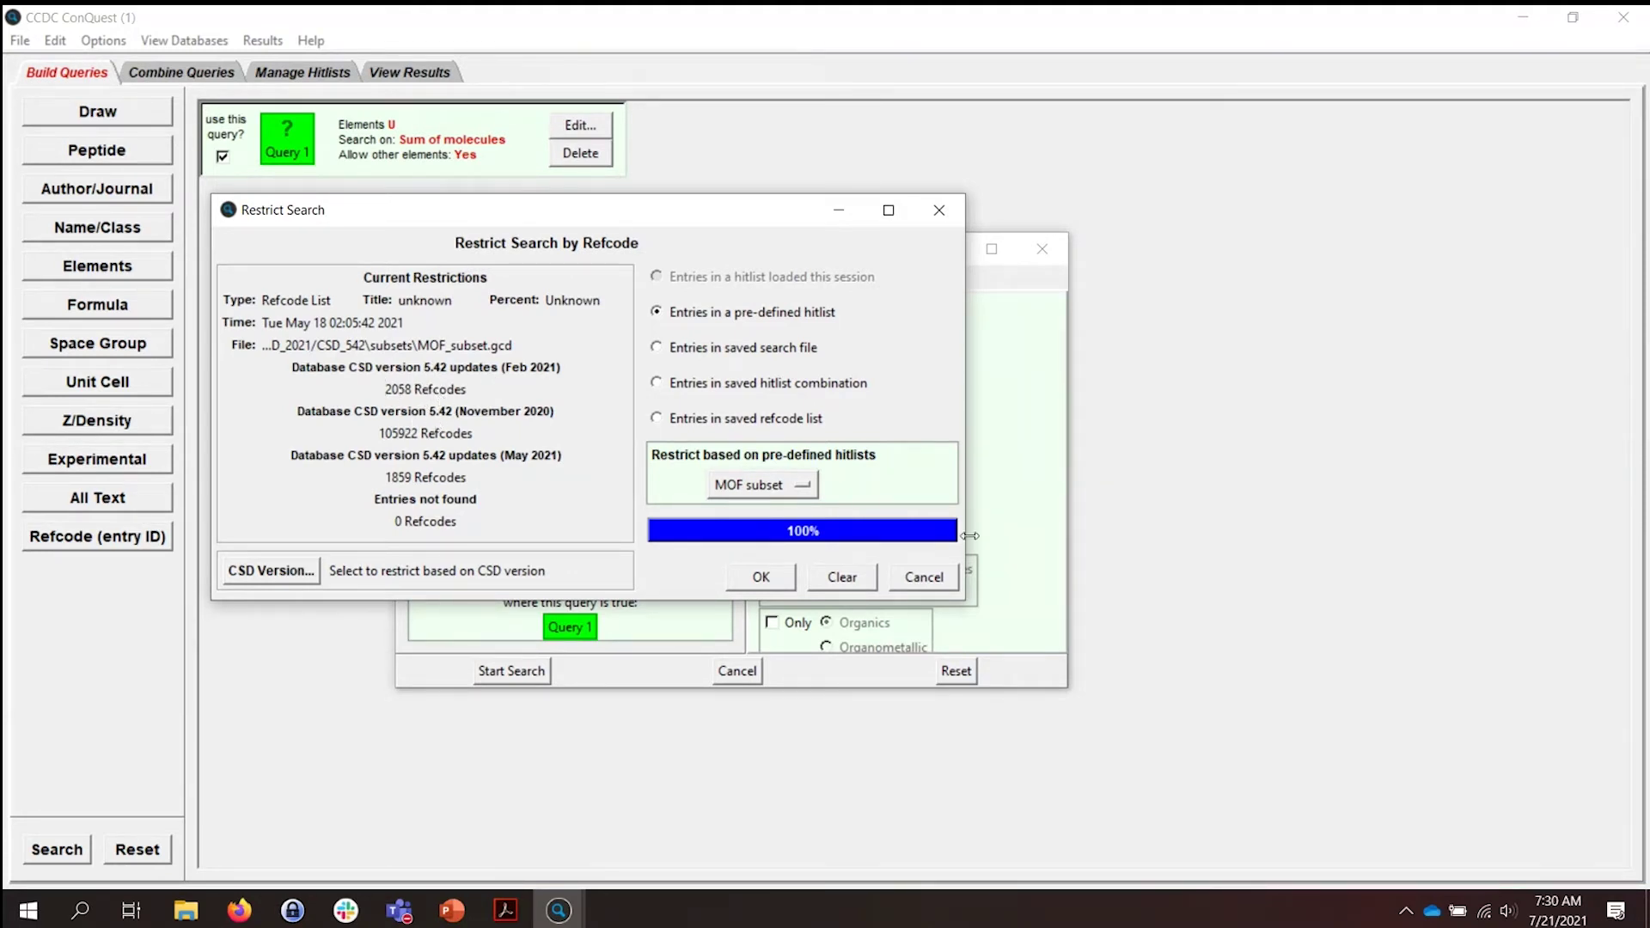
click(762, 577)
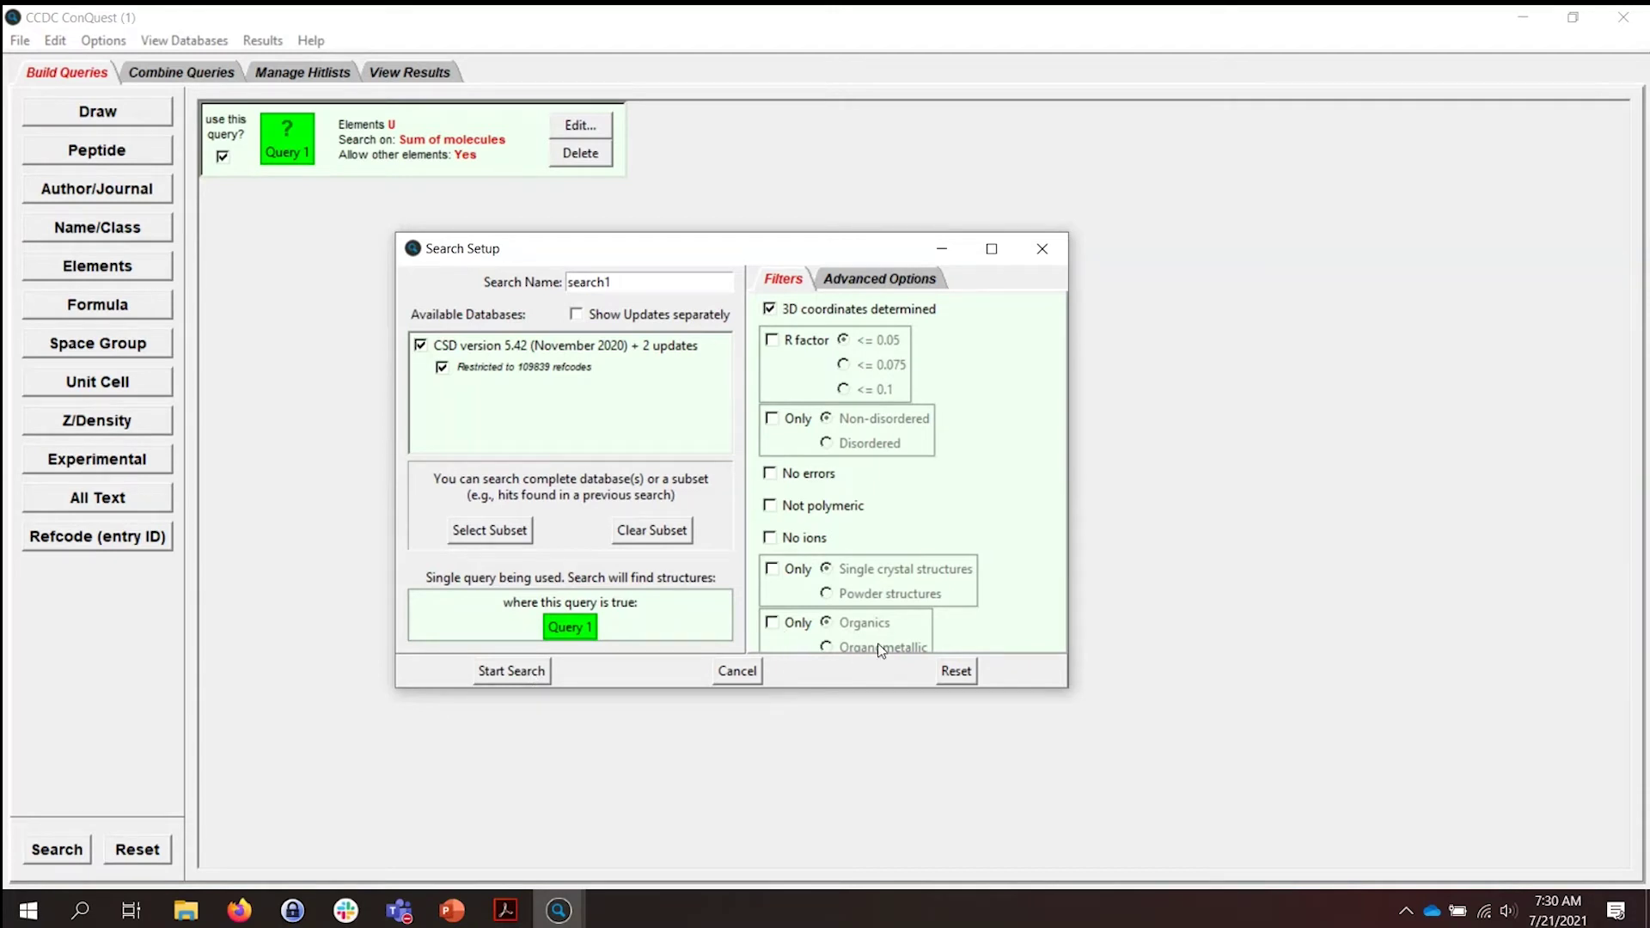
drag(876, 688, 878, 720)
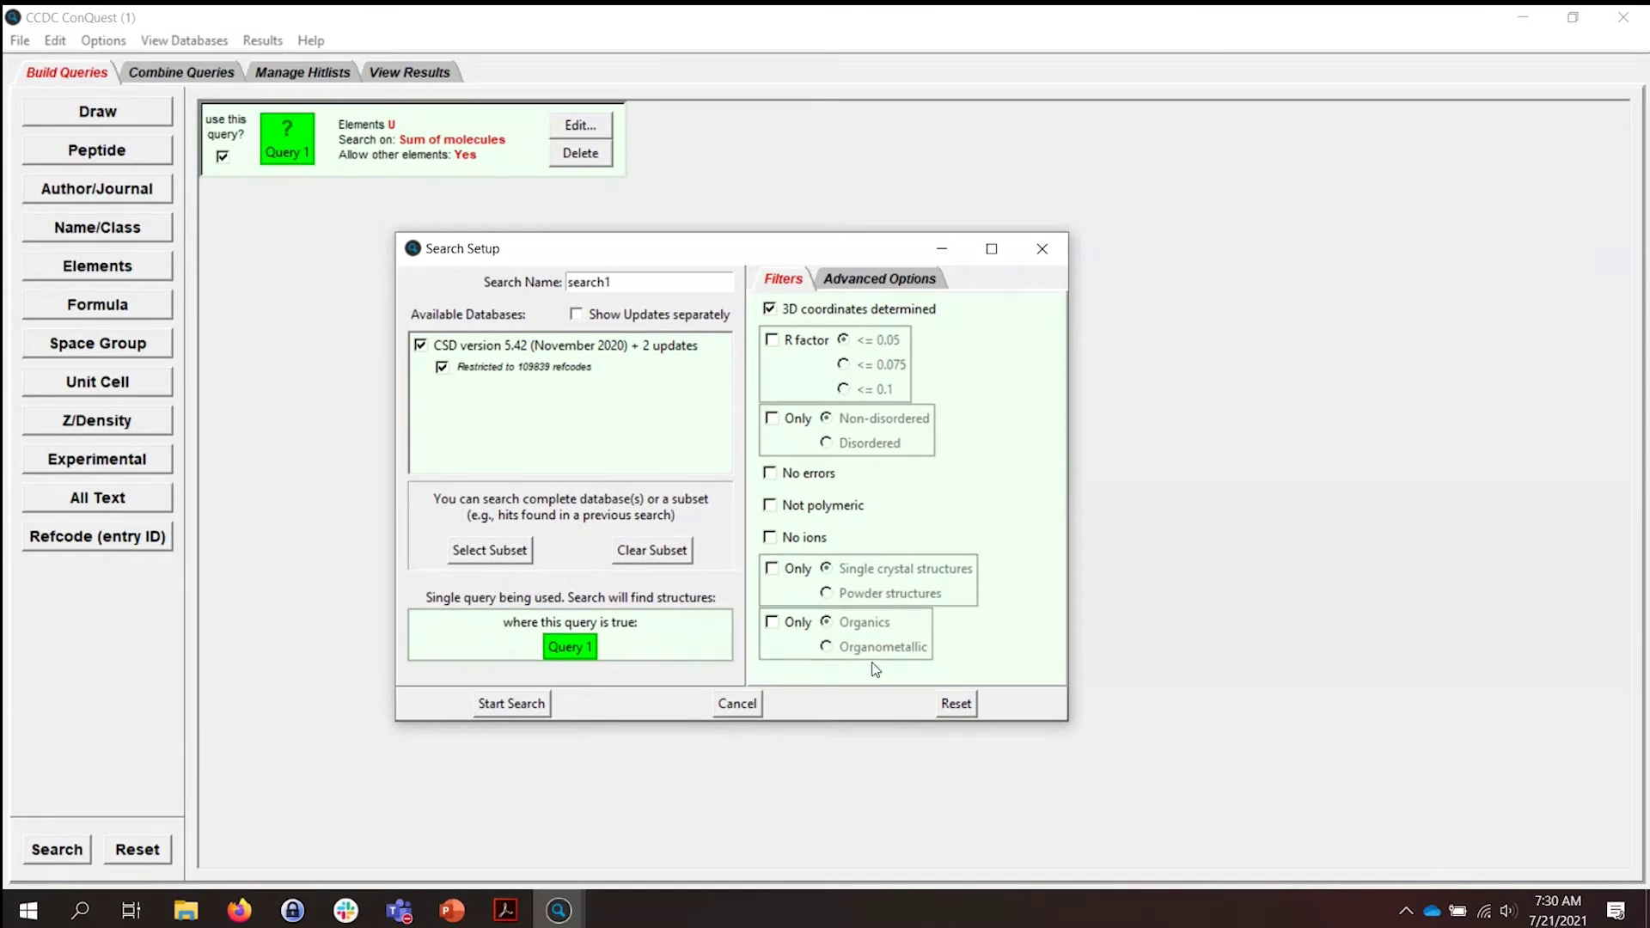
click(525, 705)
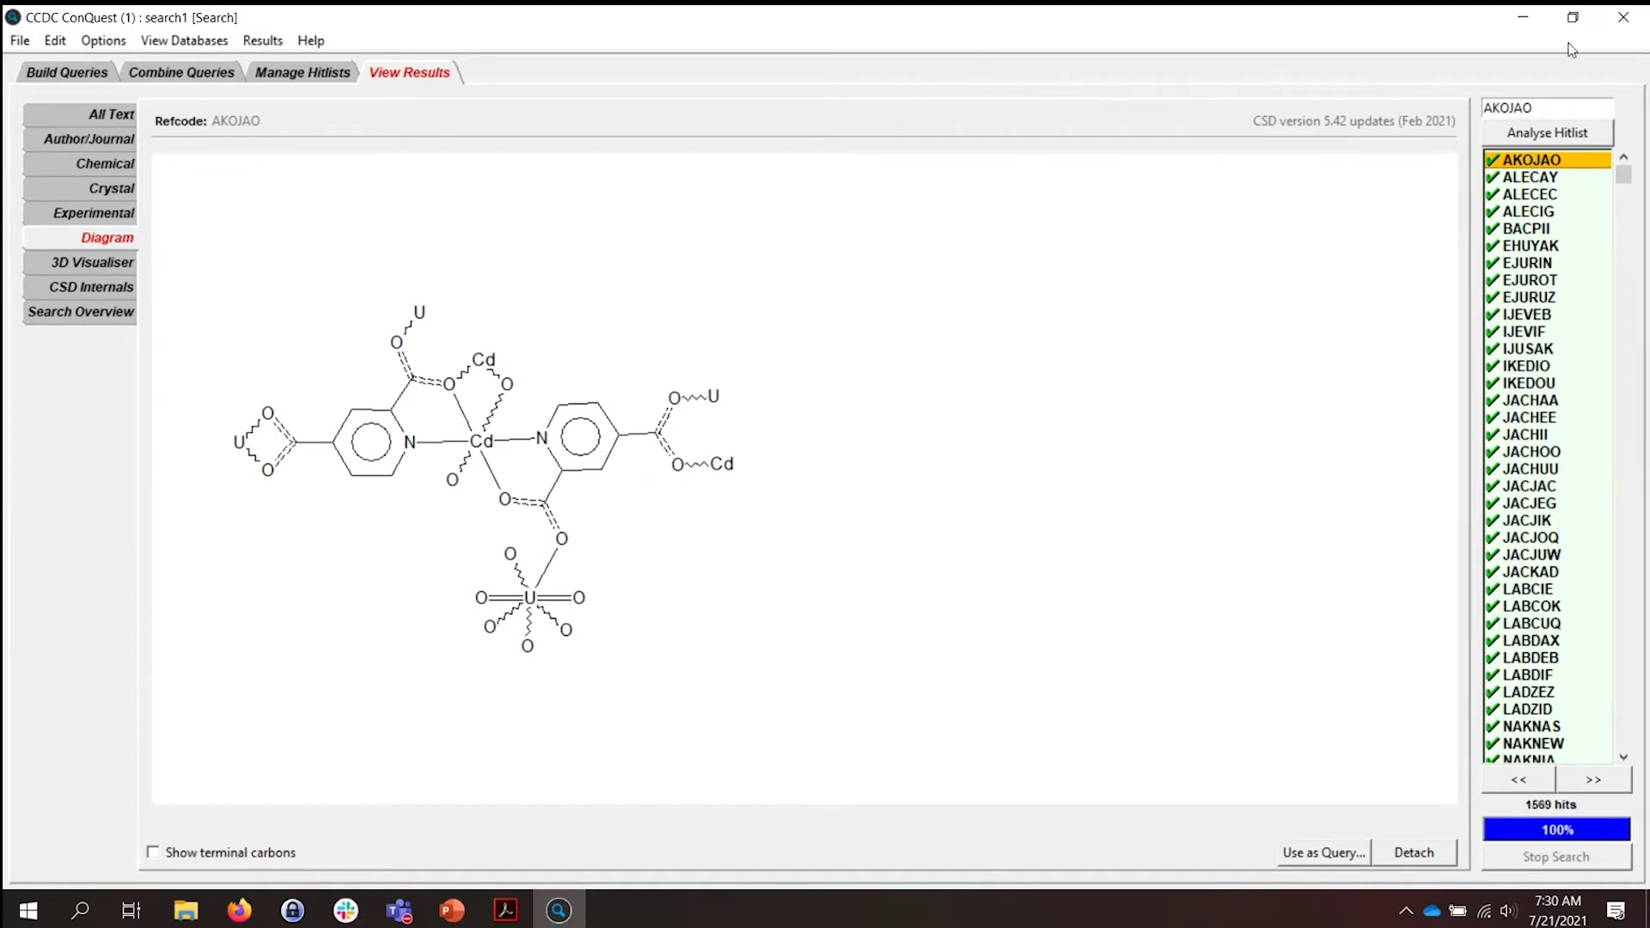
View the diagrams of hits ALECAY and ALECEC, and inspect ALECEC from several angles in the 3D visualiser.
click(1538, 179)
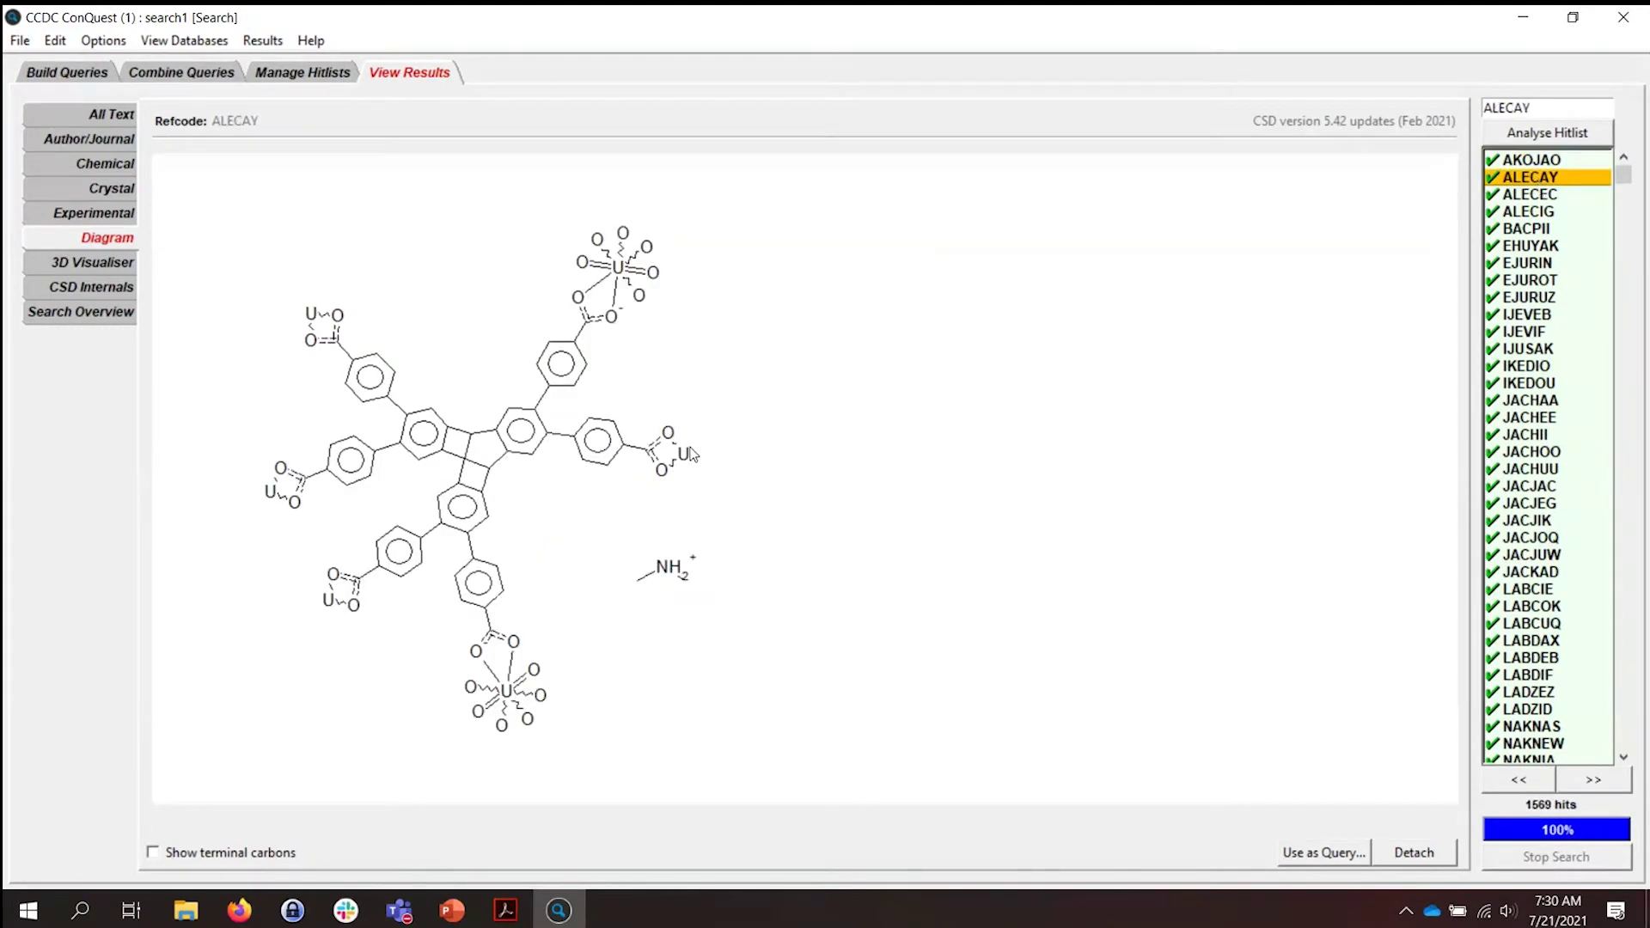
click(1535, 196)
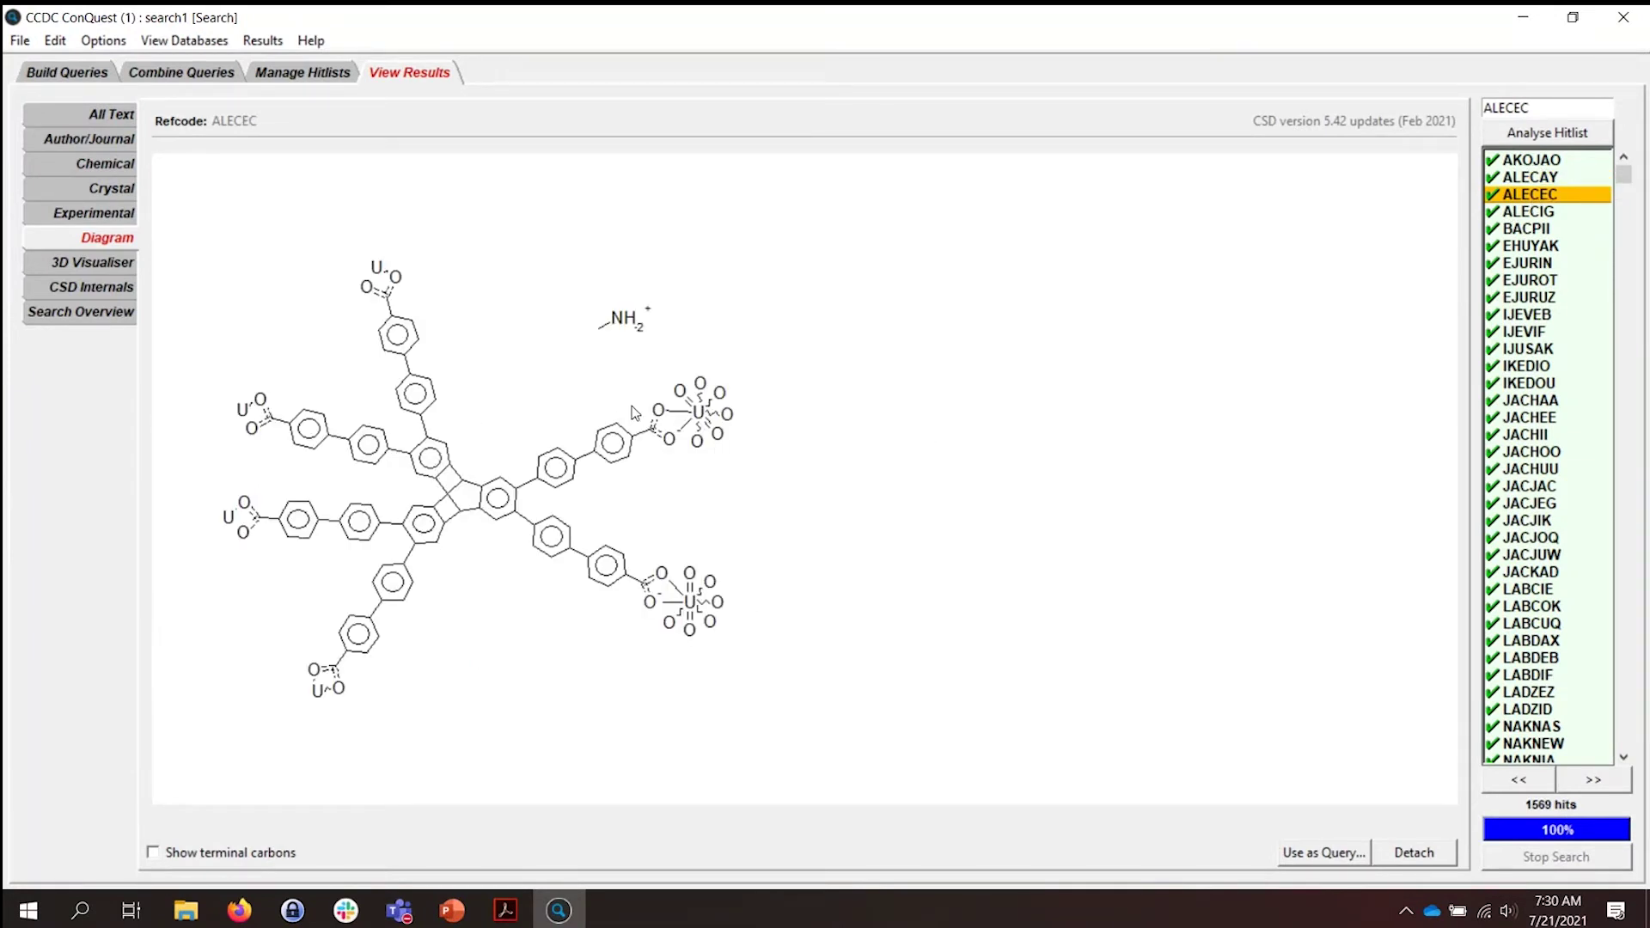
click(99, 267)
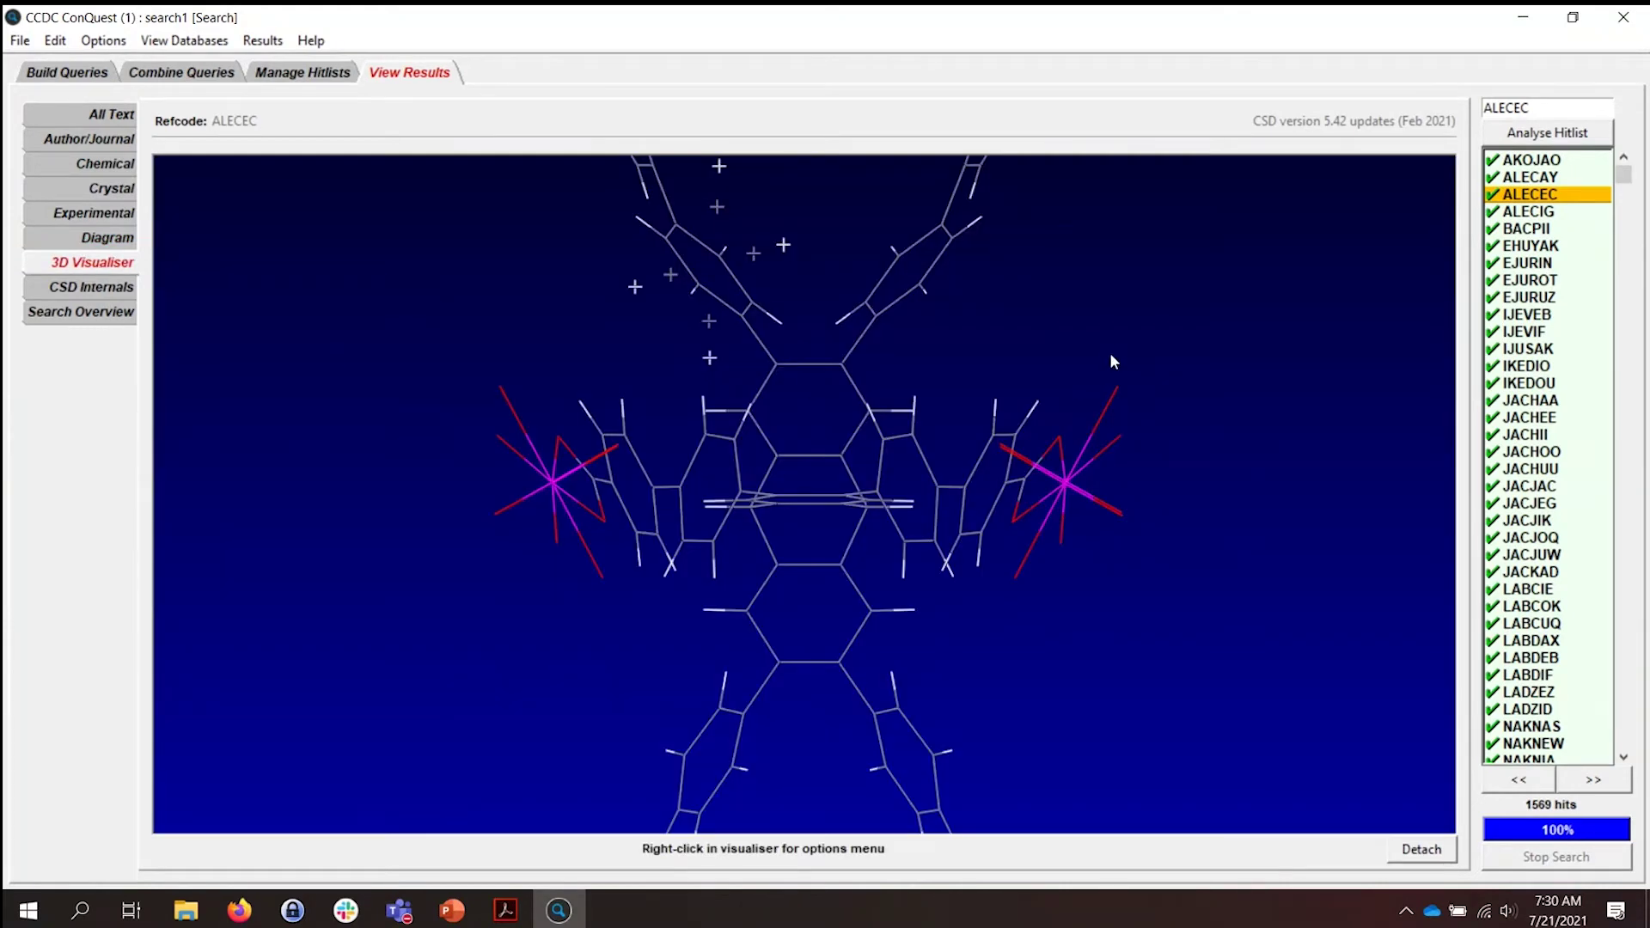
drag(1068, 332, 697, 538)
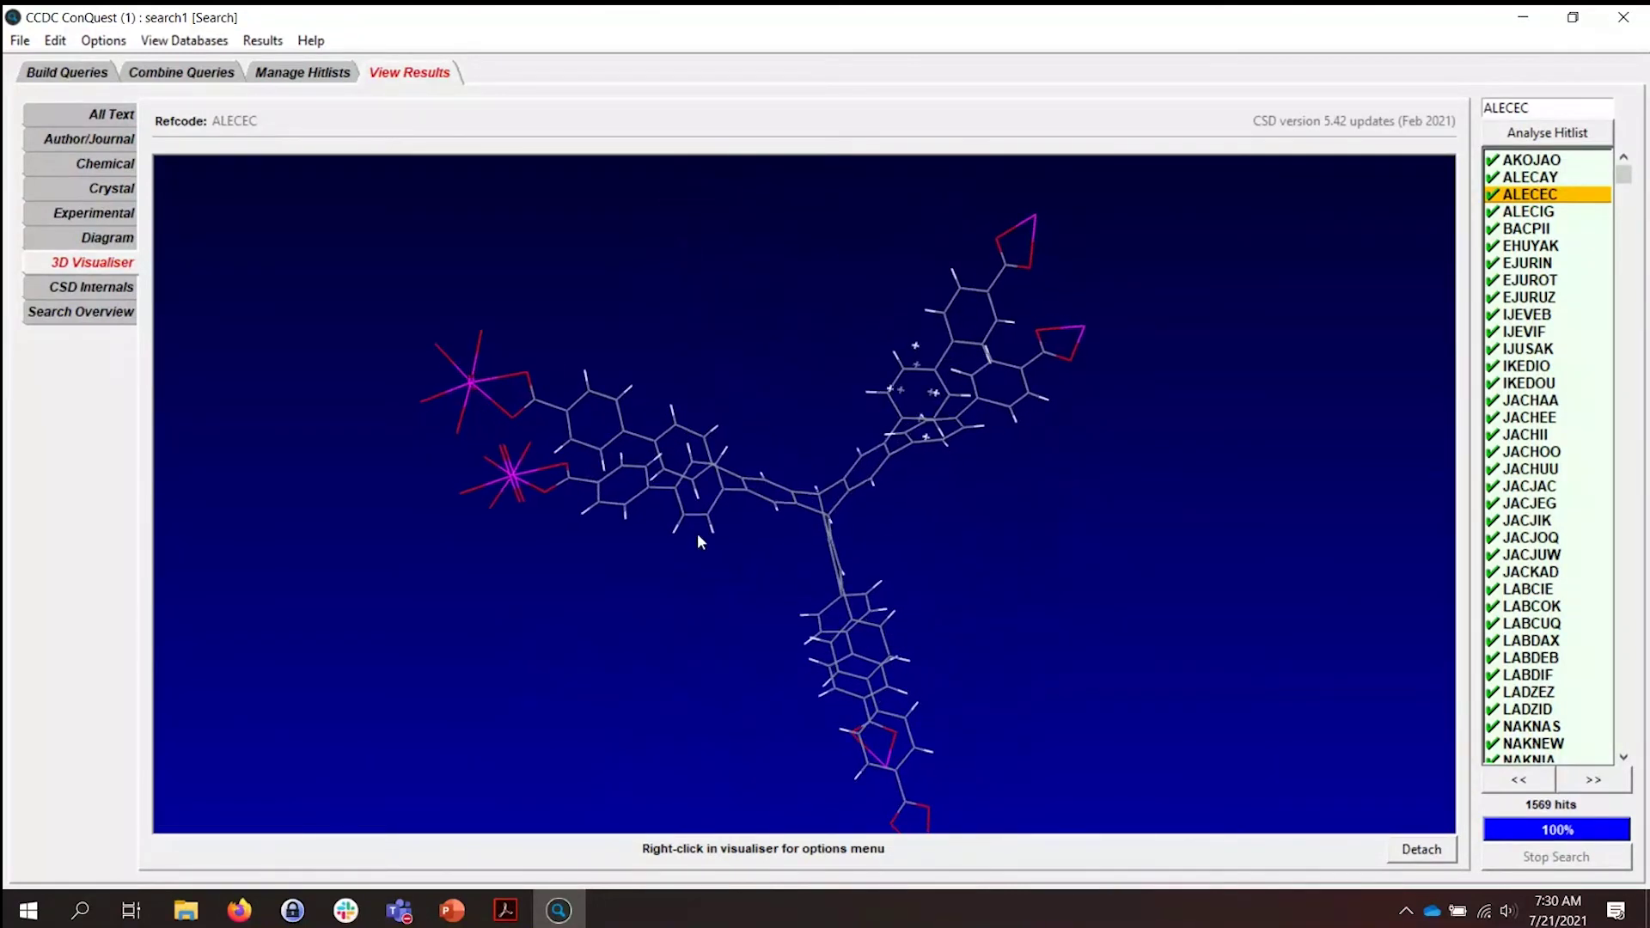
drag(779, 577, 889, 567)
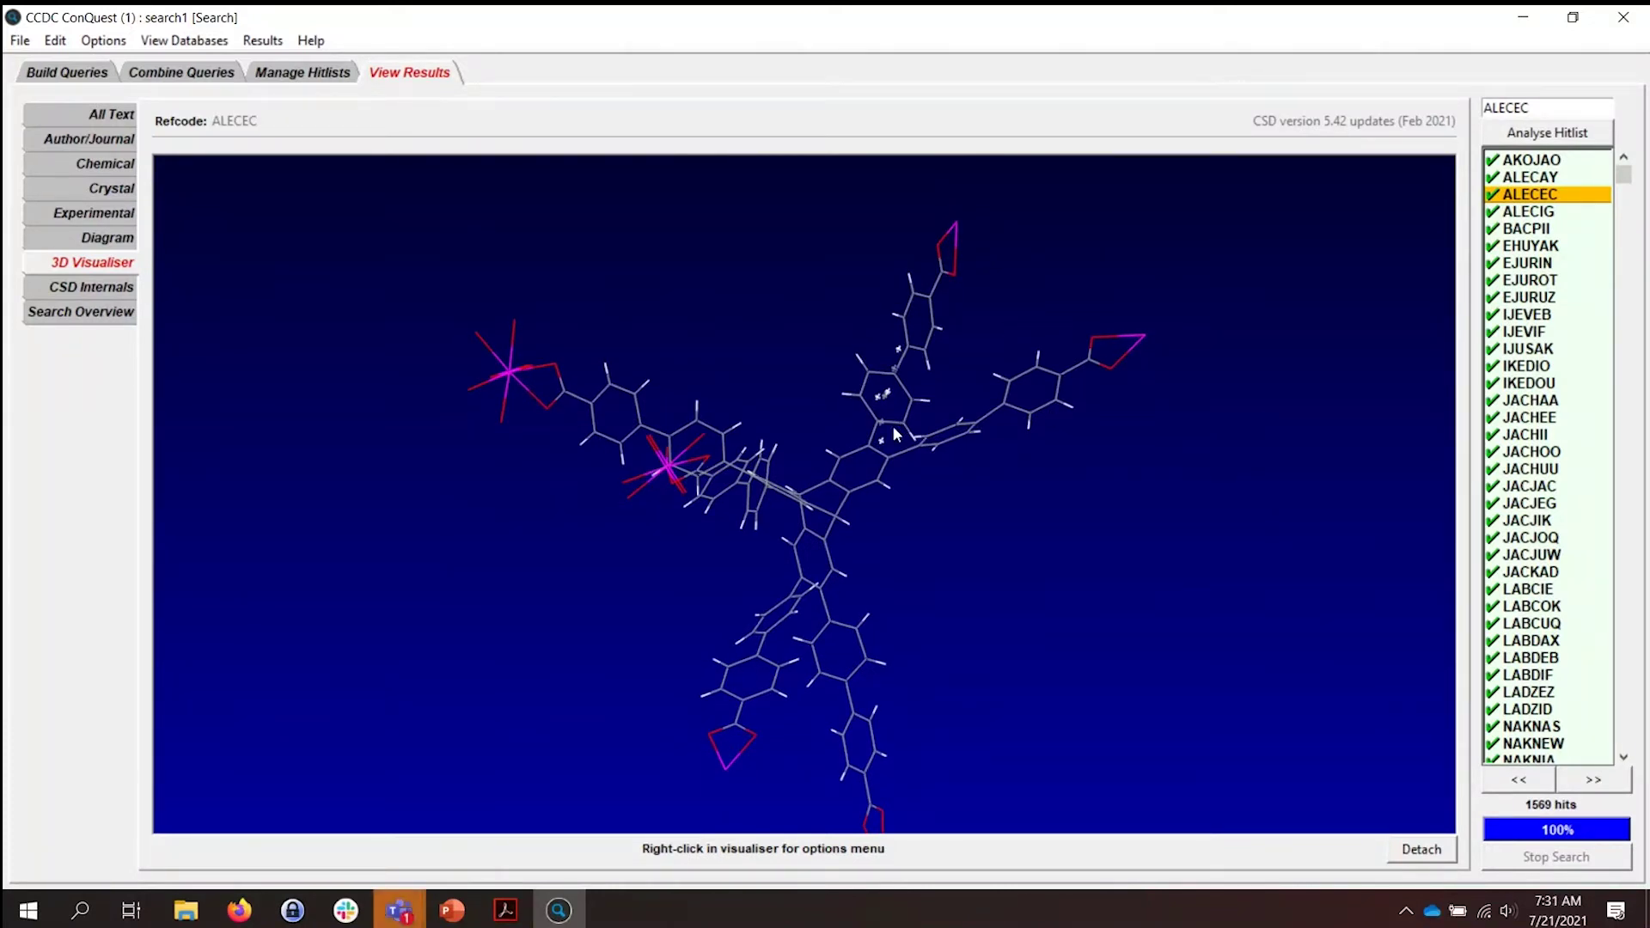
Change the 3D display style of the ALECEC structure to Capped Sticks.
right_click(1160, 418)
mouse_move(1279, 438)
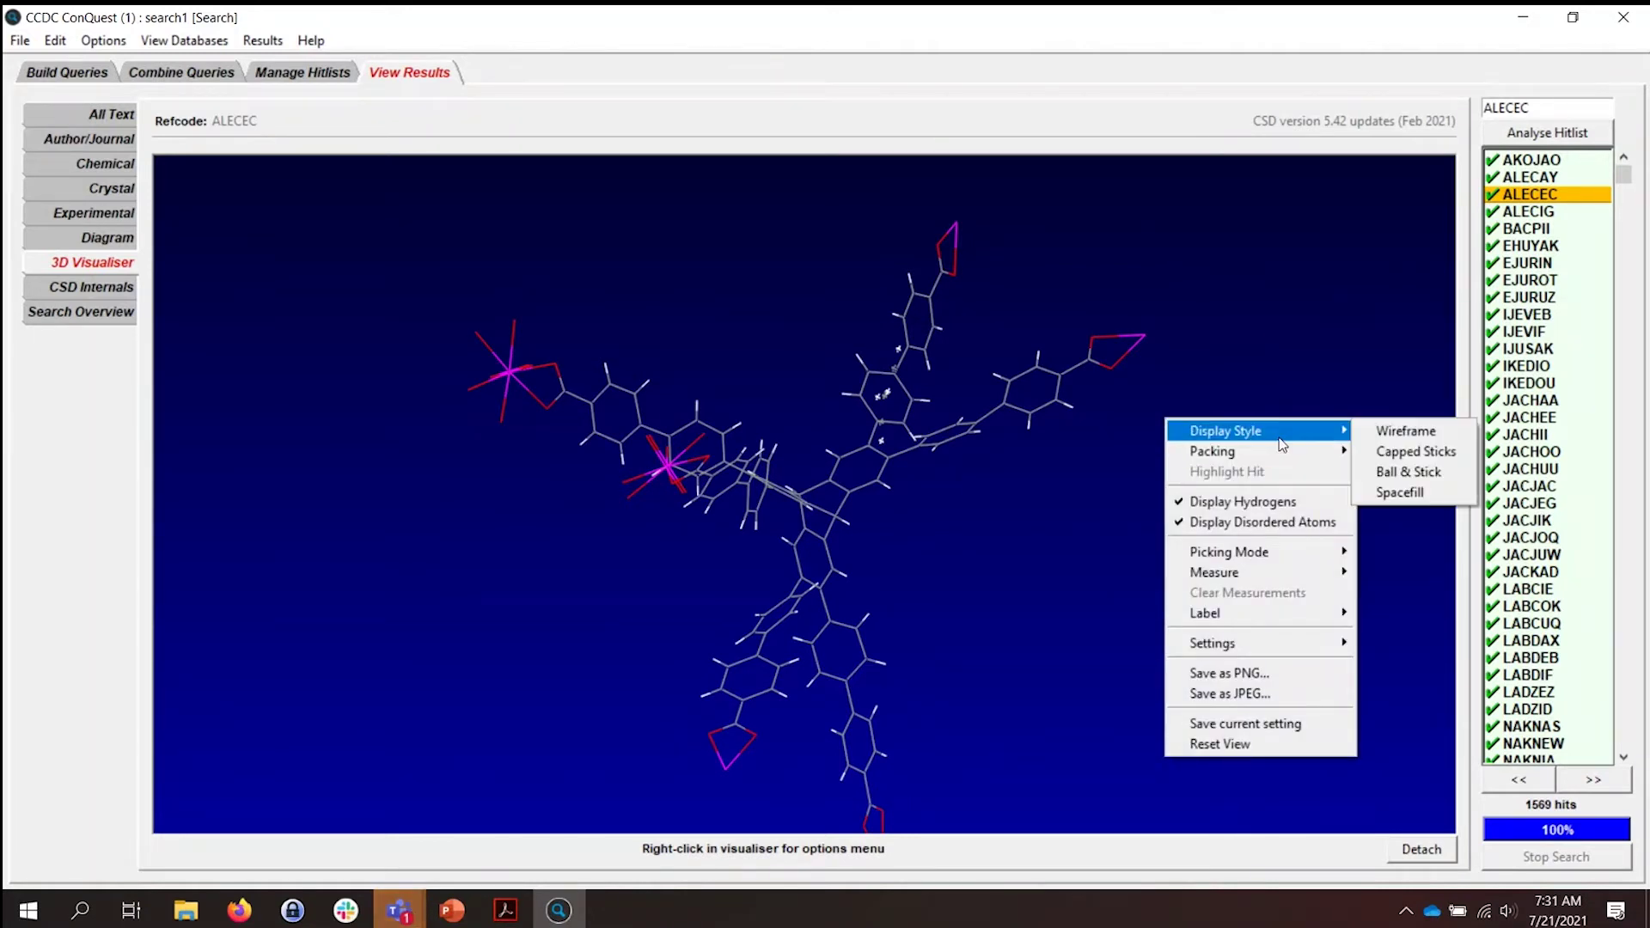
click(1413, 452)
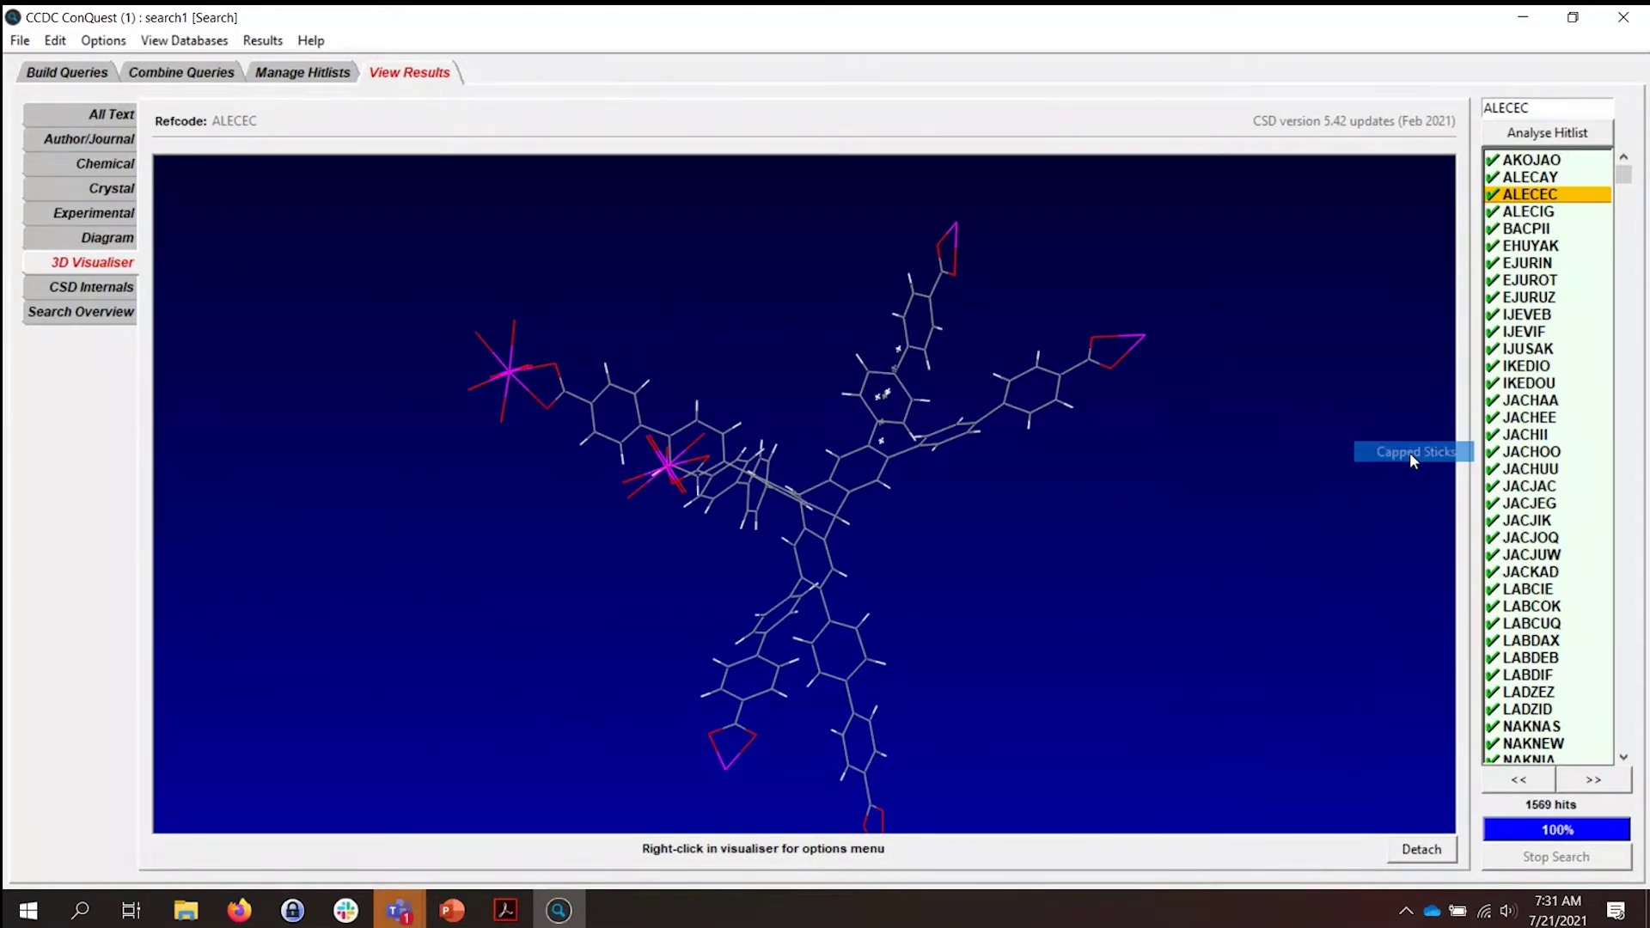
drag(1026, 526, 919, 614)
Turn on circles for aromatic rings in the 3D visualiser for ALECEC.
right_click(1182, 443)
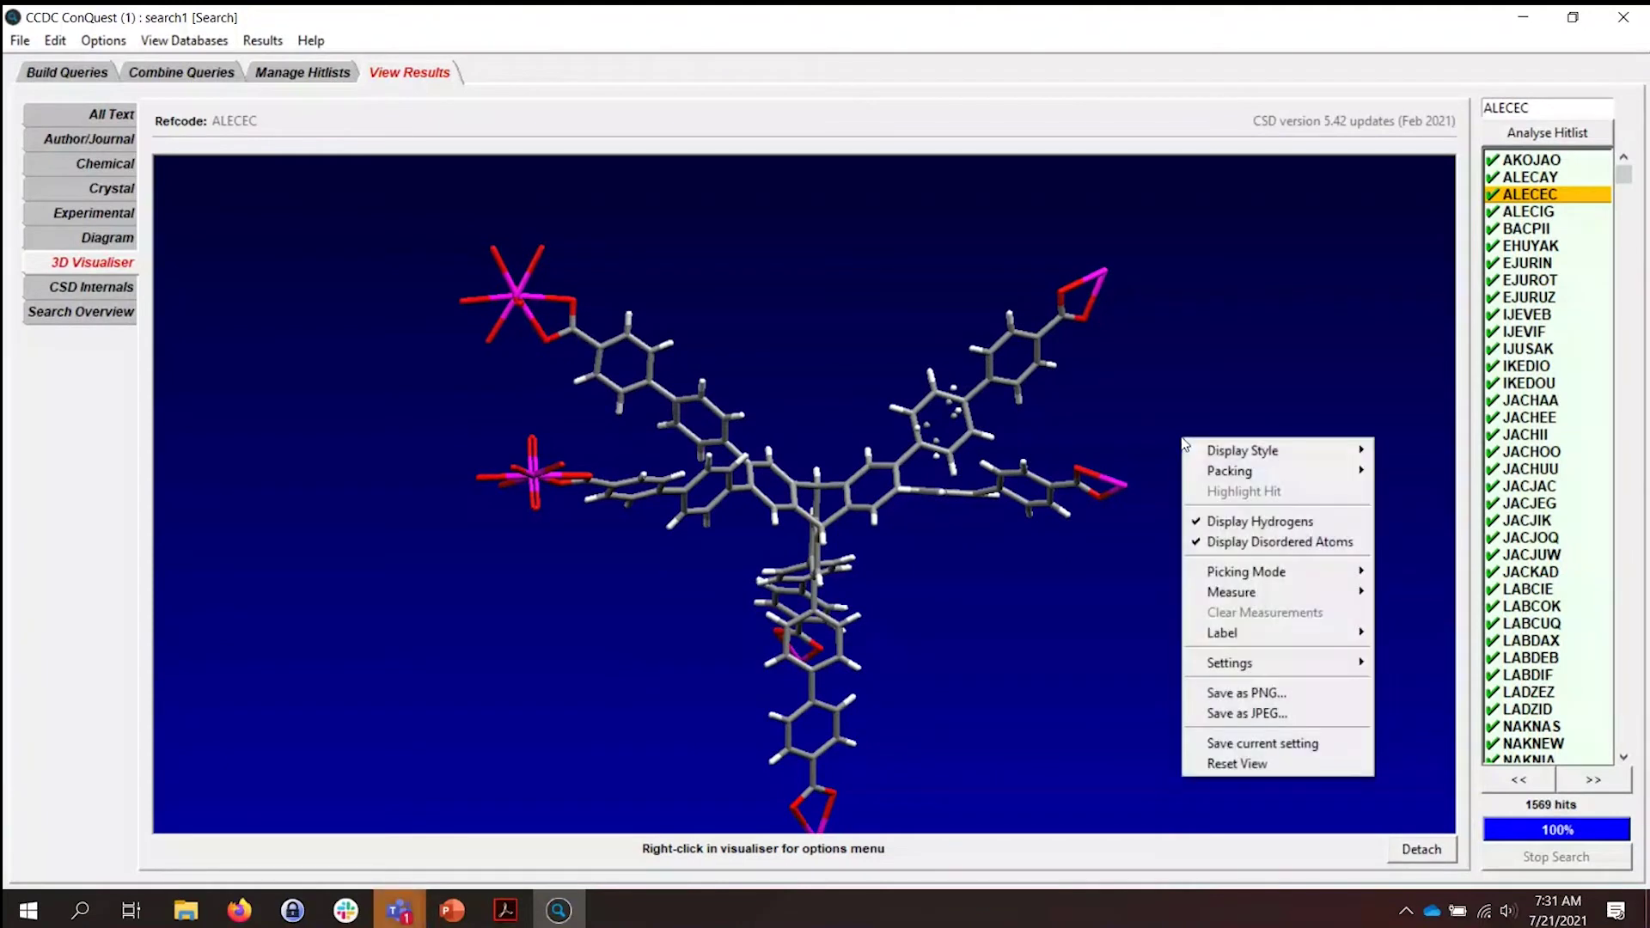
mouse_move(1200, 665)
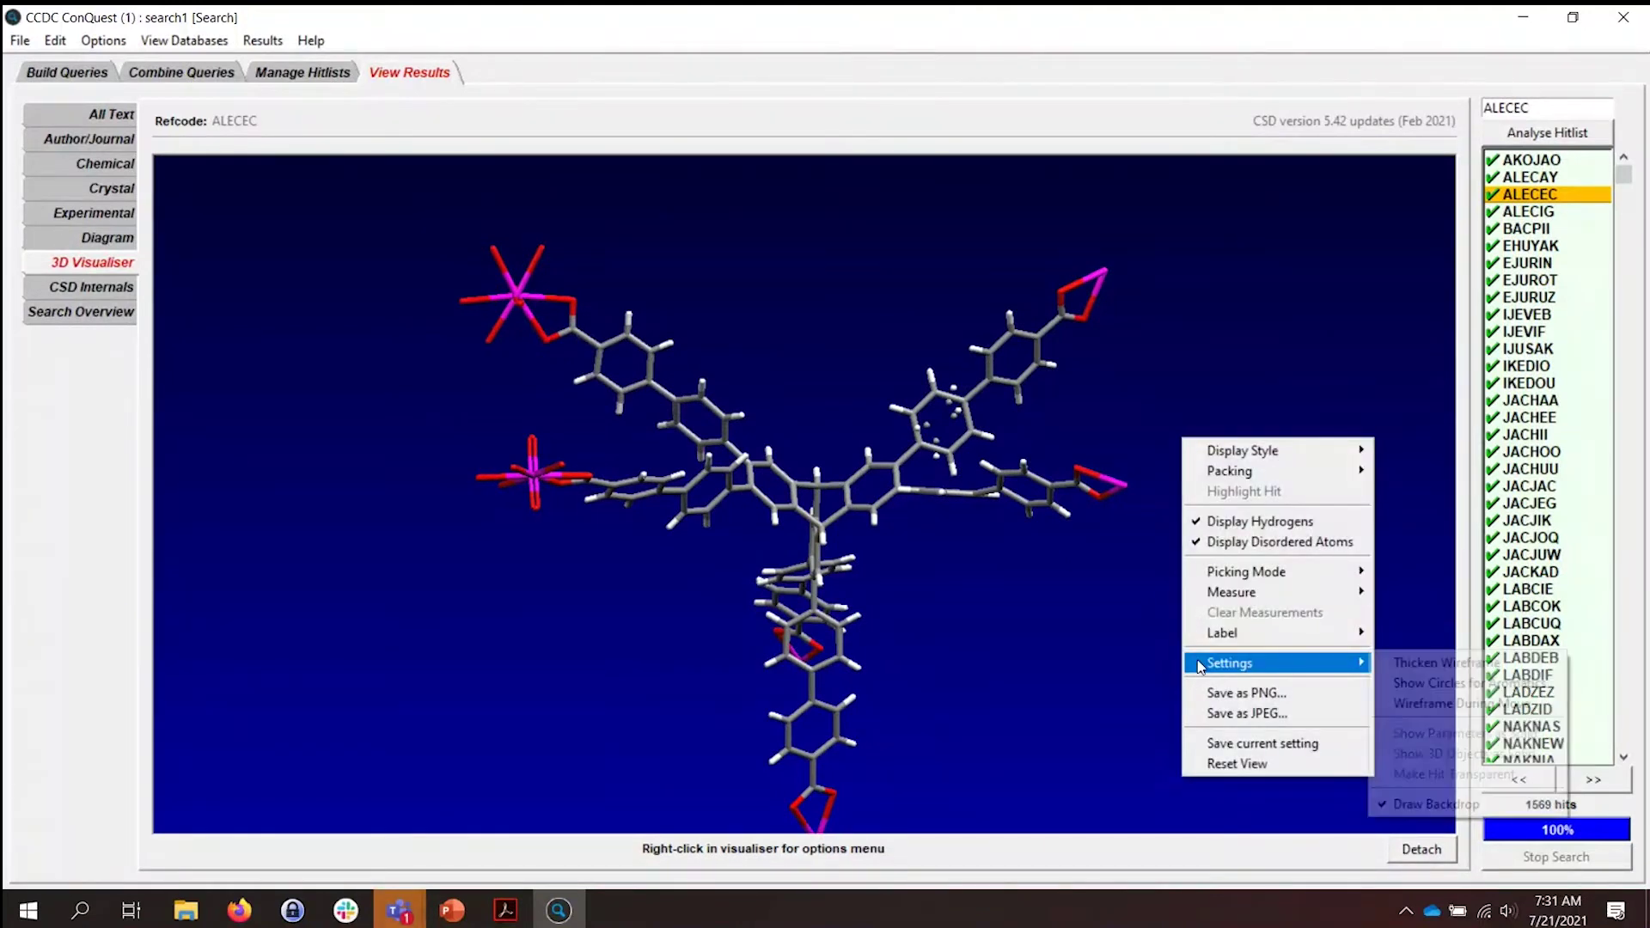
right_click(1129, 601)
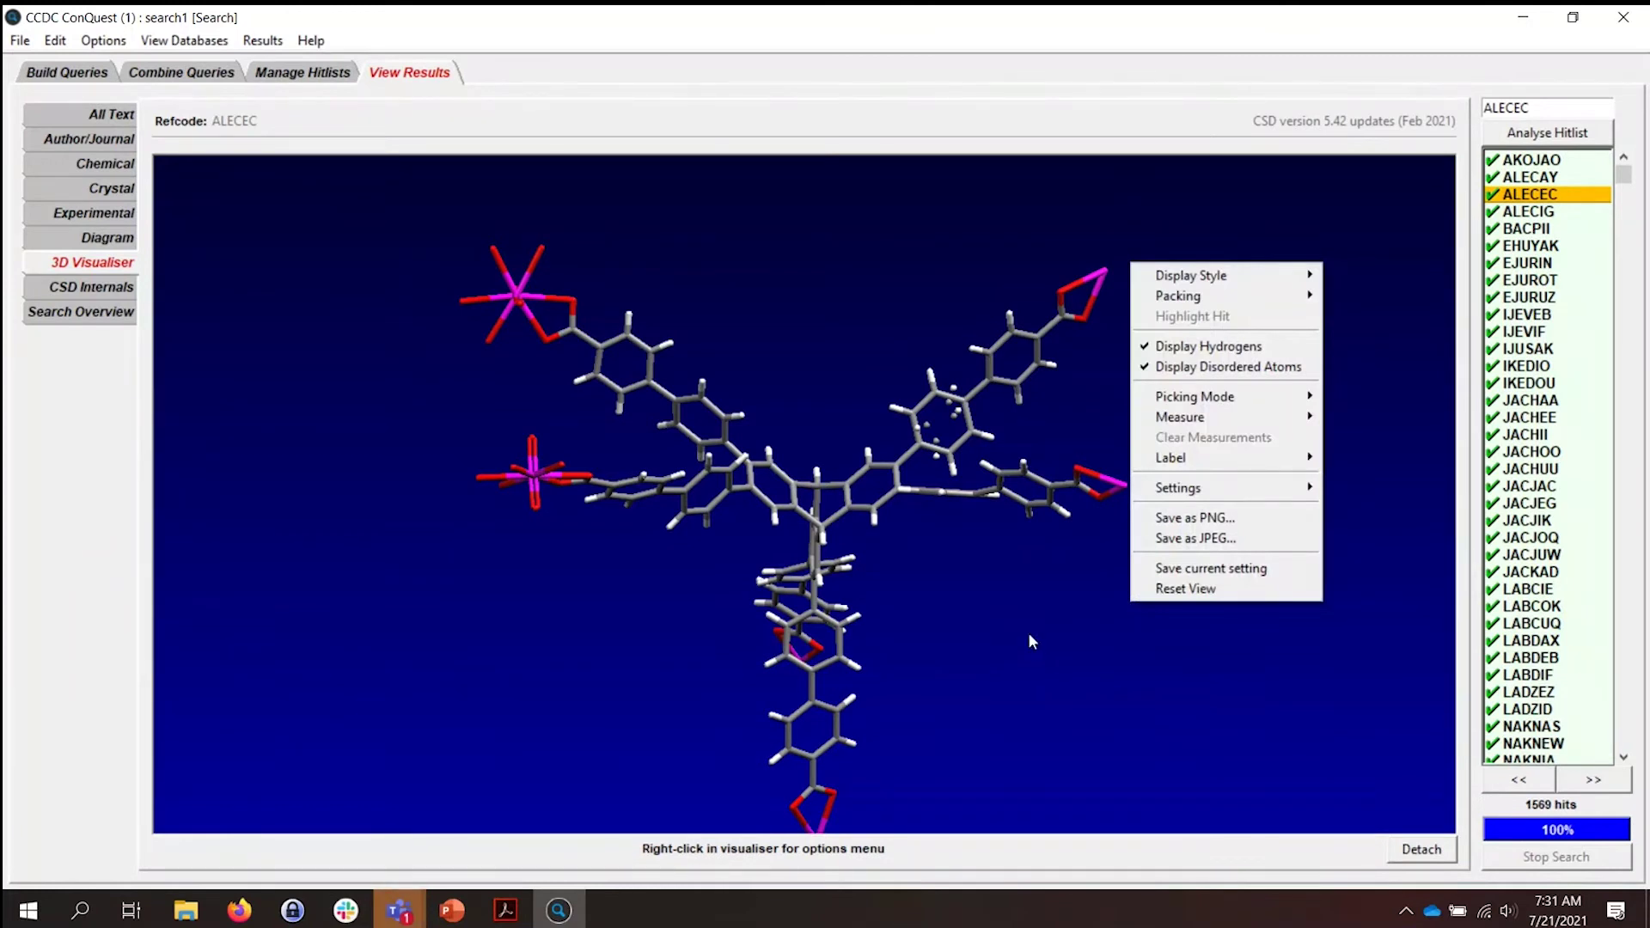
mouse_move(1218, 498)
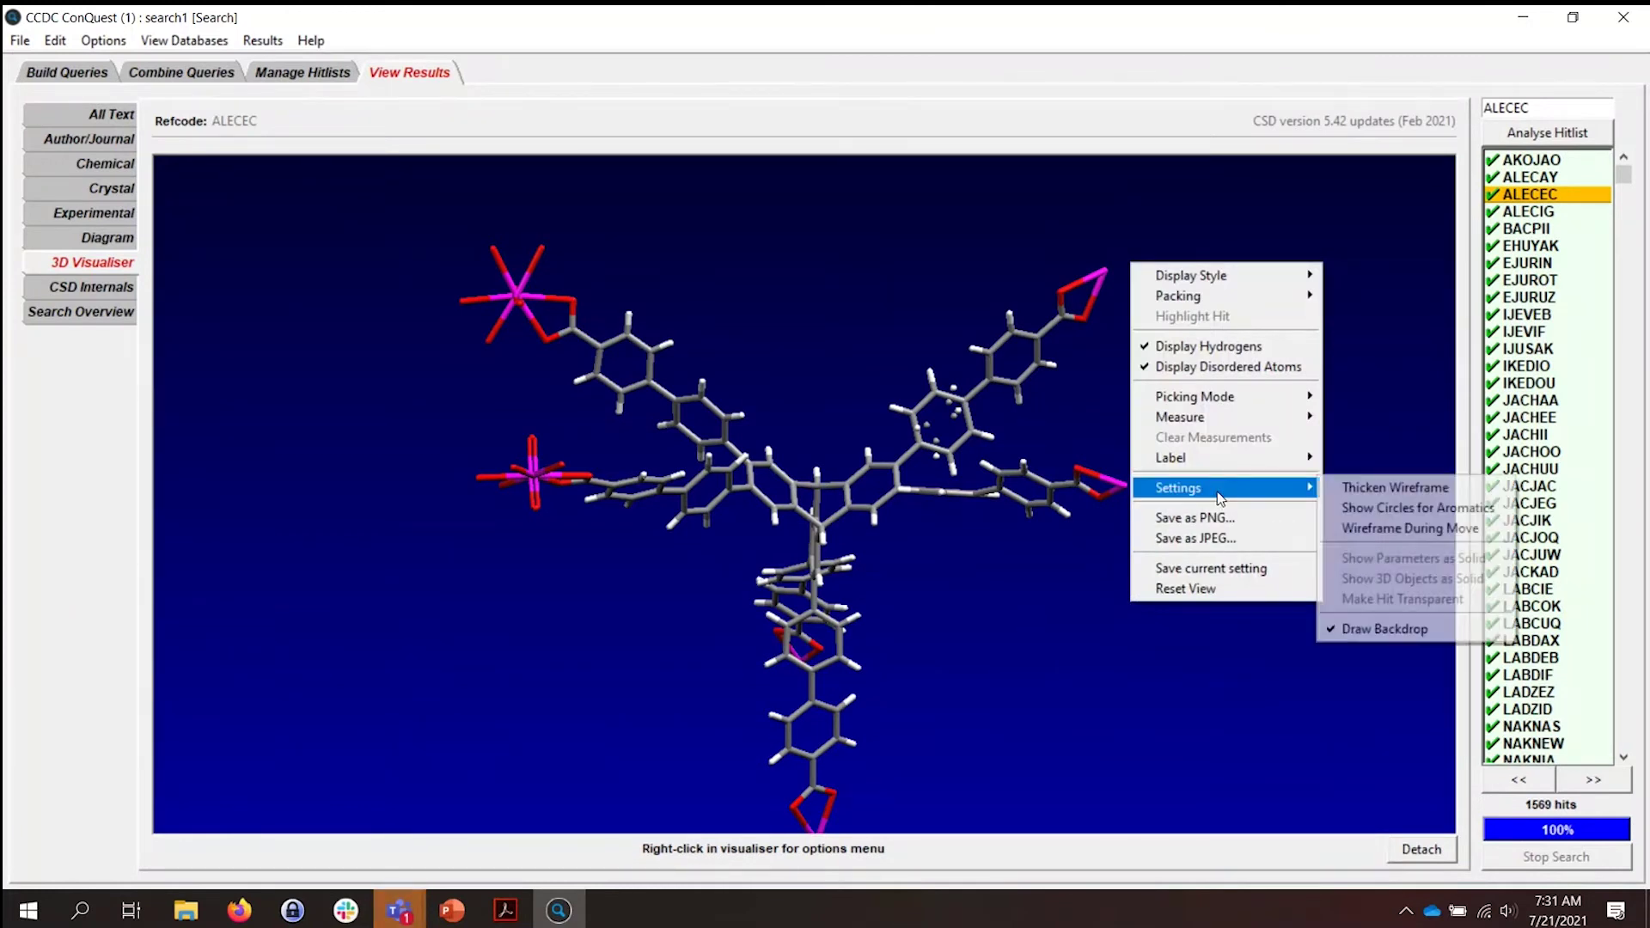
click(1399, 509)
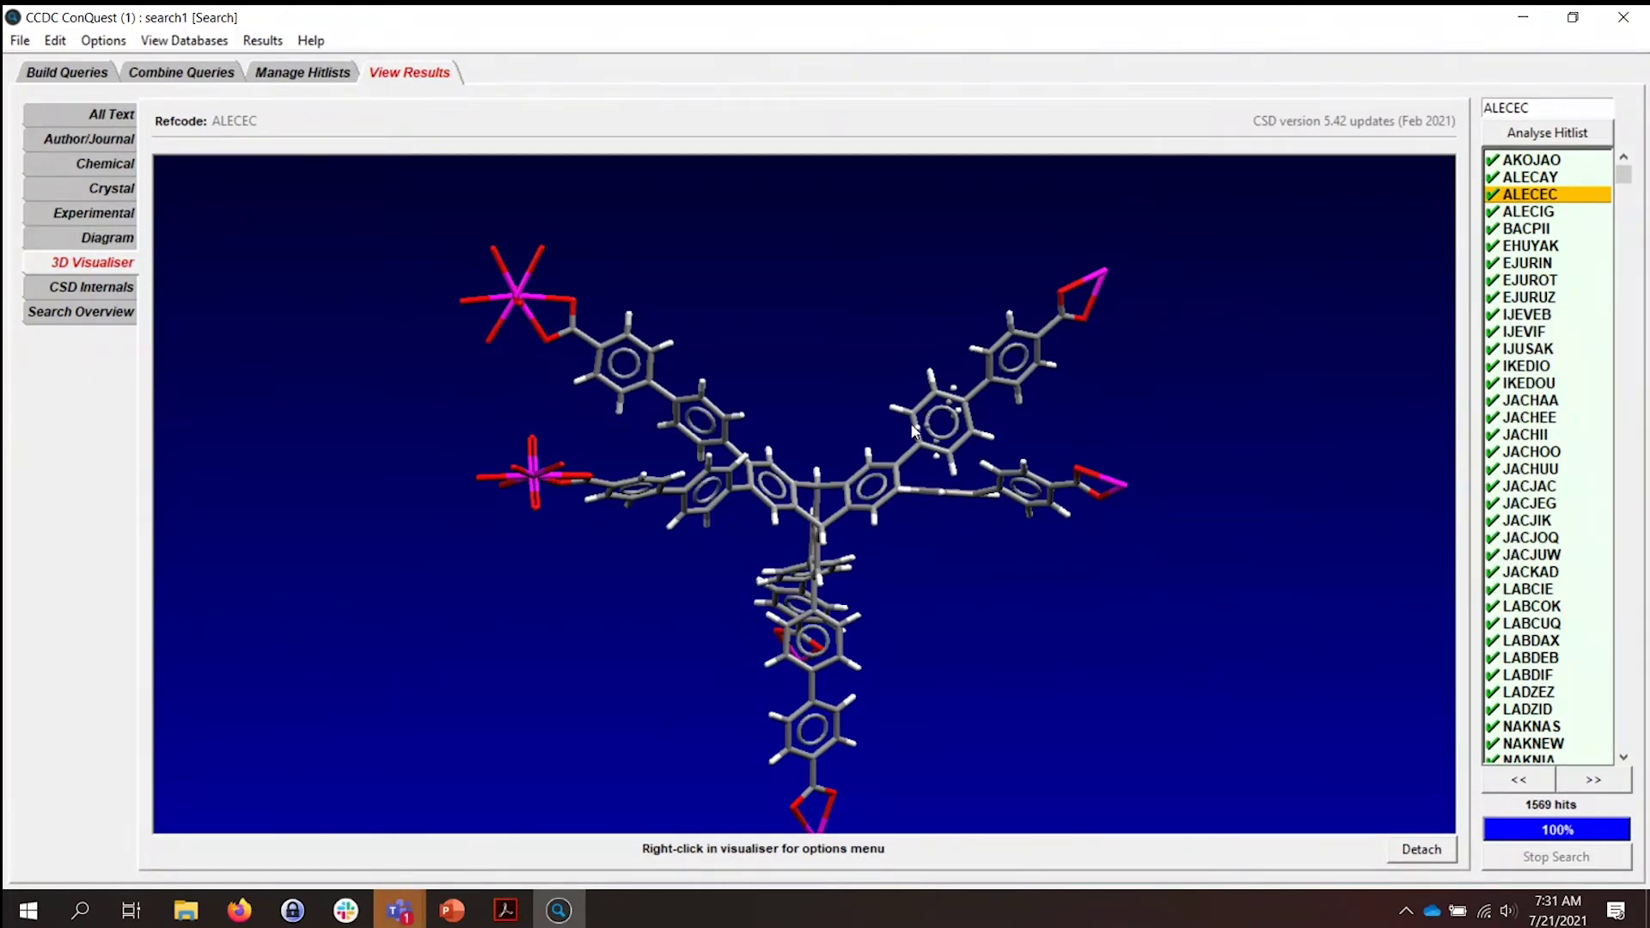
mouse_move(833, 533)
mouse_down()
mouse_move(1081, 679)
mouse_move(861, 581)
mouse_move(860, 532)
mouse_up()
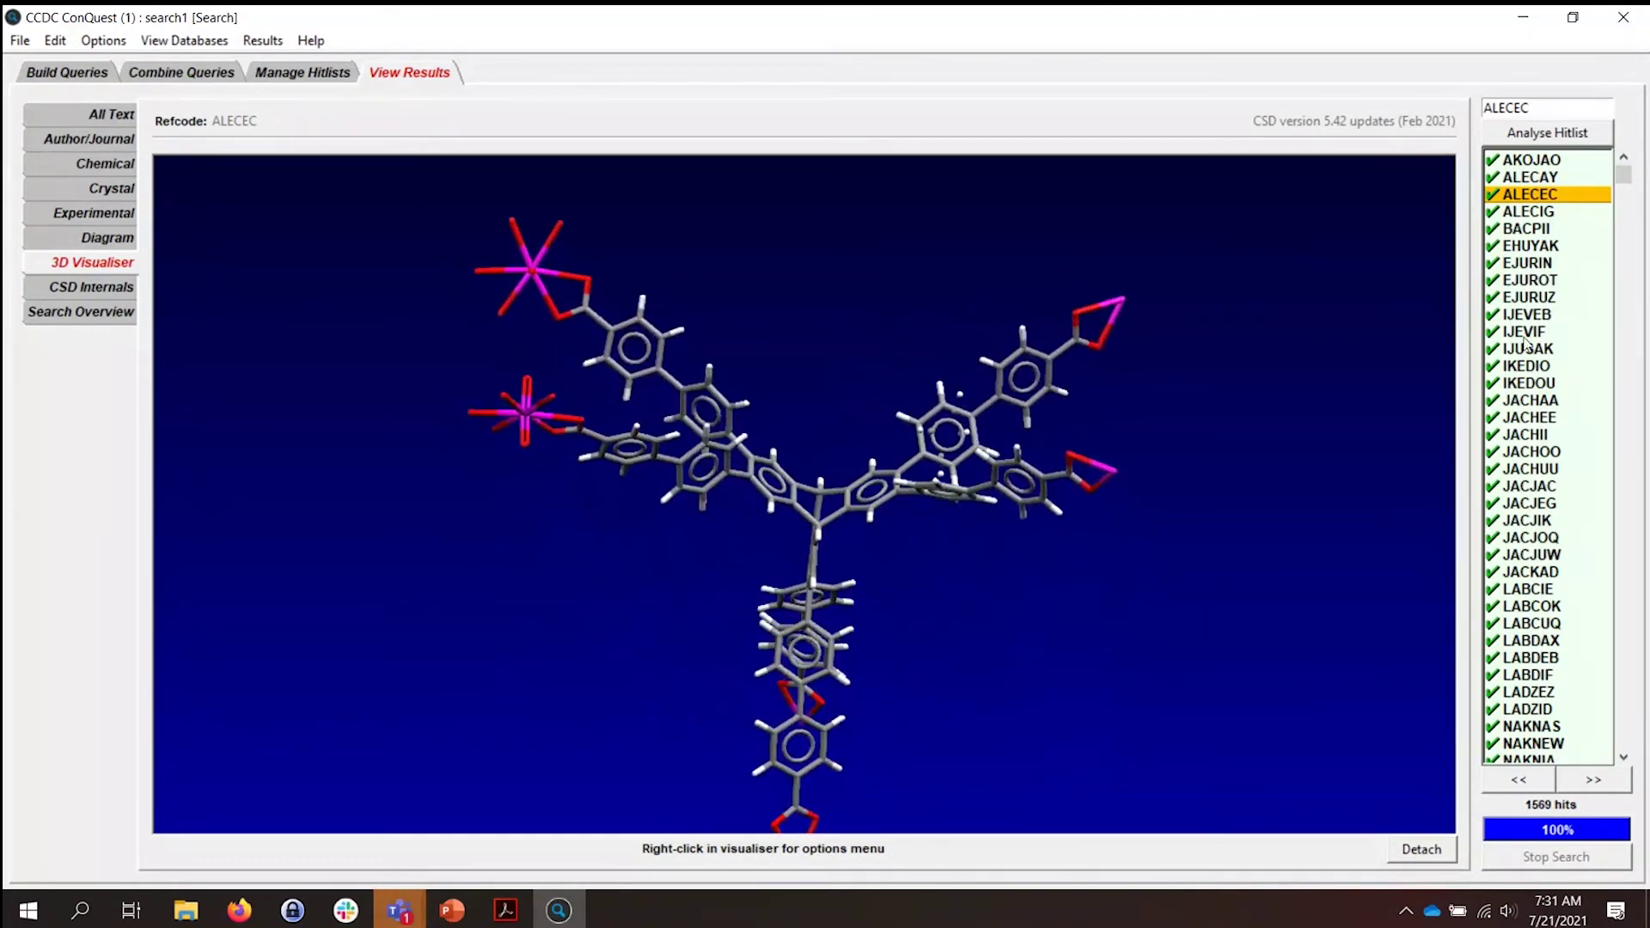
Bring up hit EHUYAK in the 3D visualiser and inspect its structure from another angle.
click(1528, 213)
click(1529, 246)
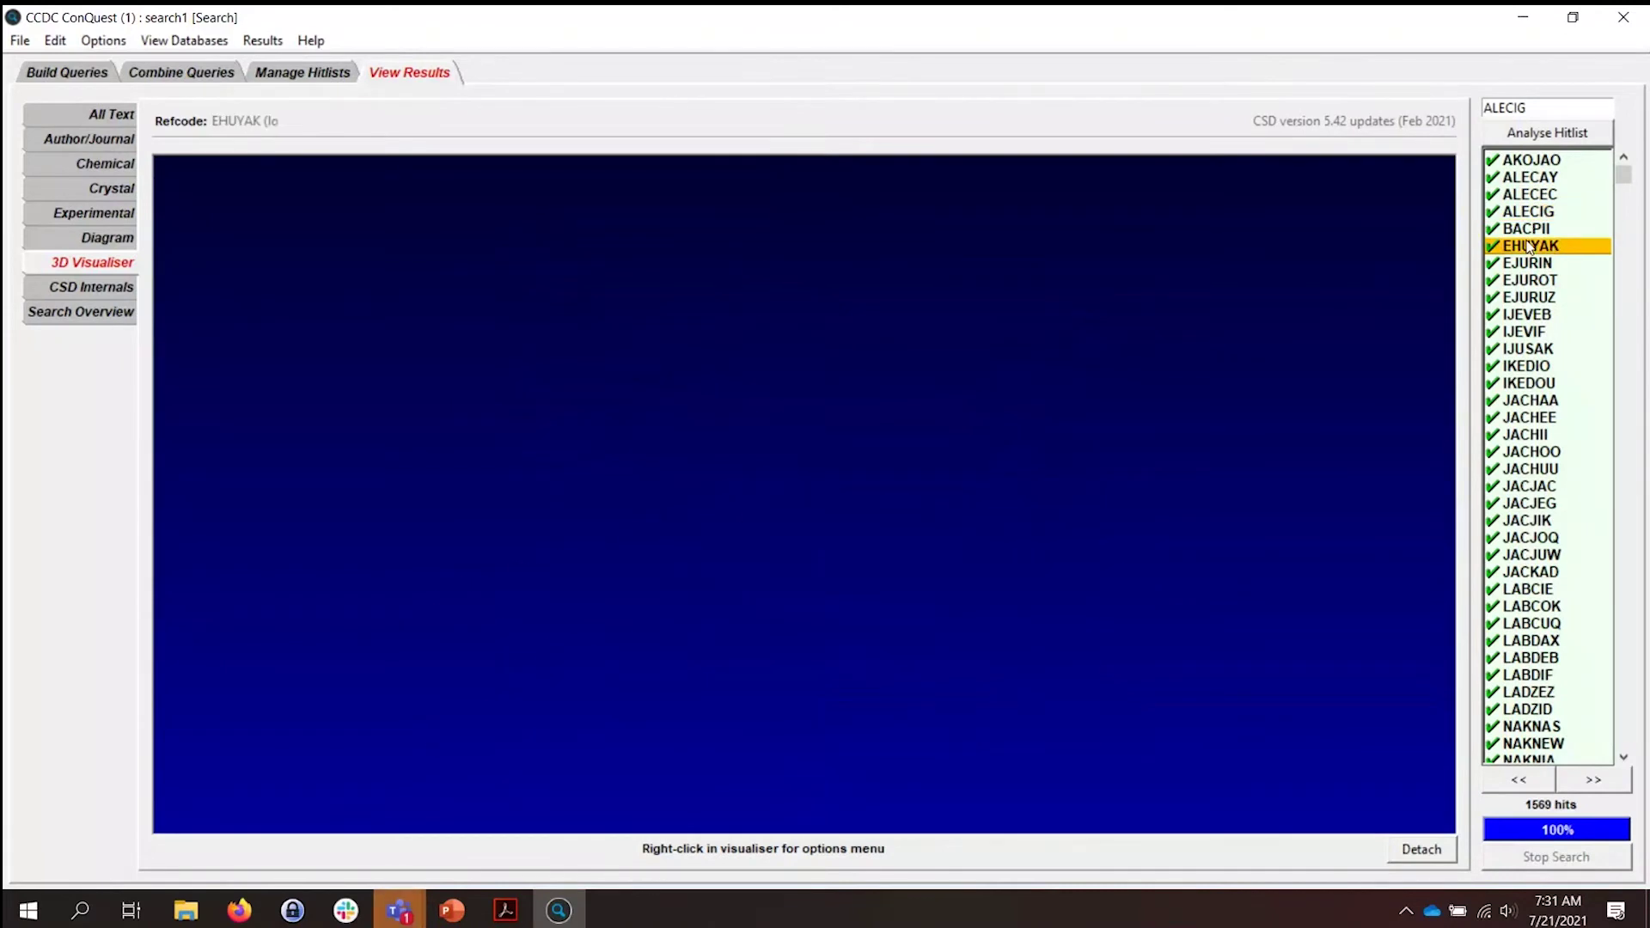
drag(914, 389, 494, 612)
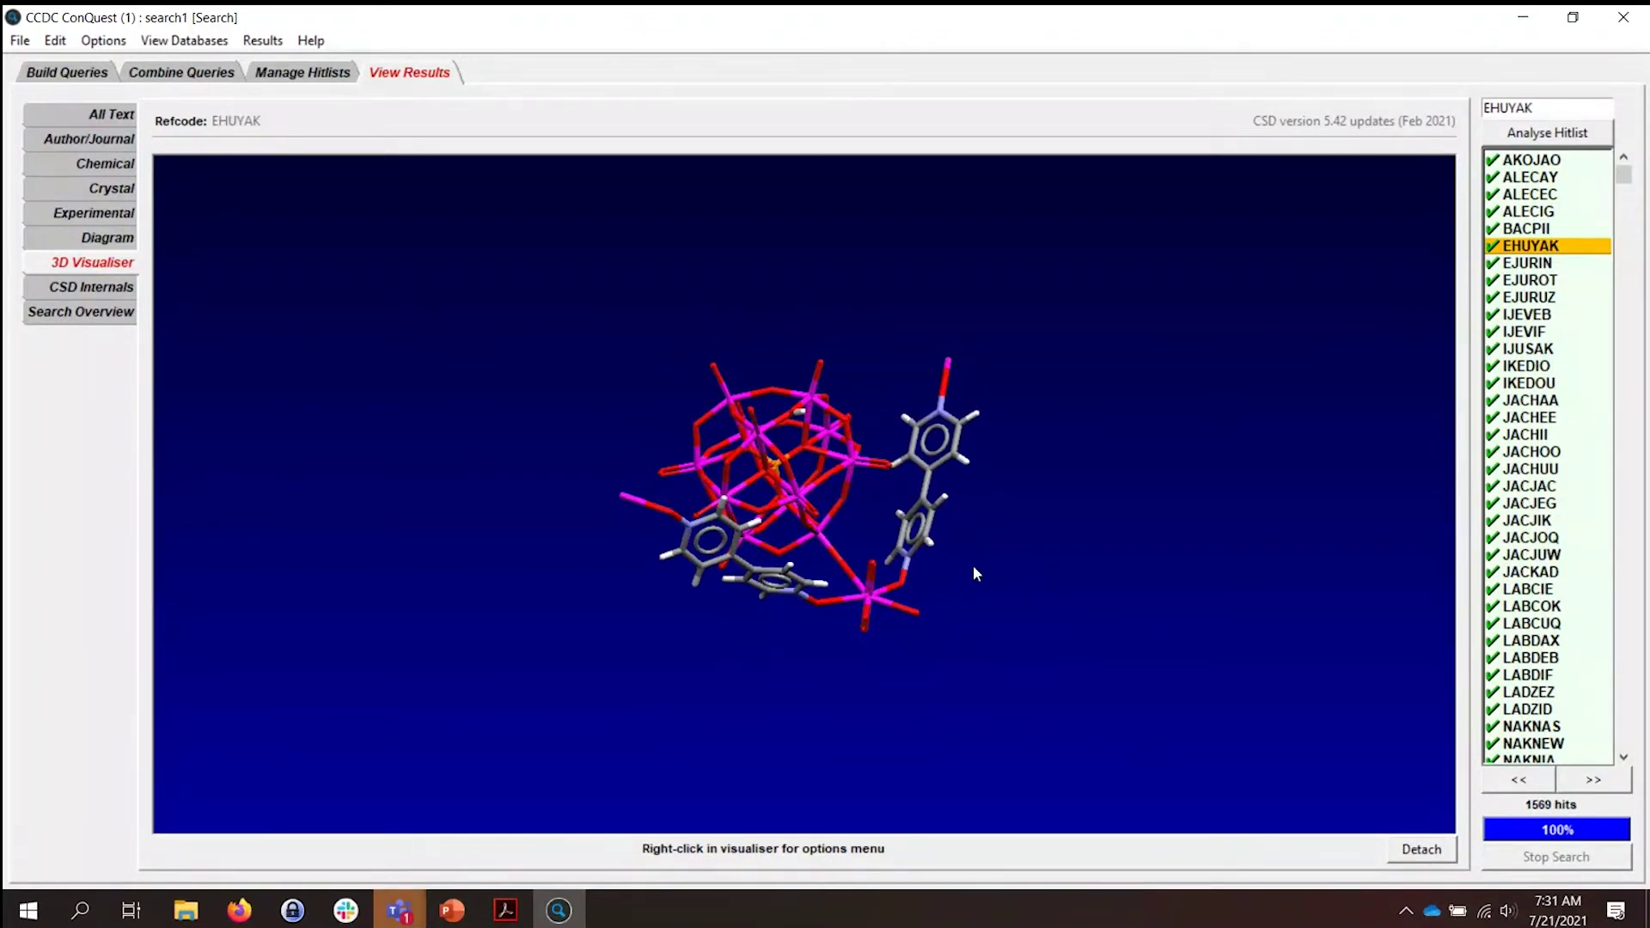
Look over the atom label options for EHUYAK without applying any, and return to the query-building page.
right_click(1063, 464)
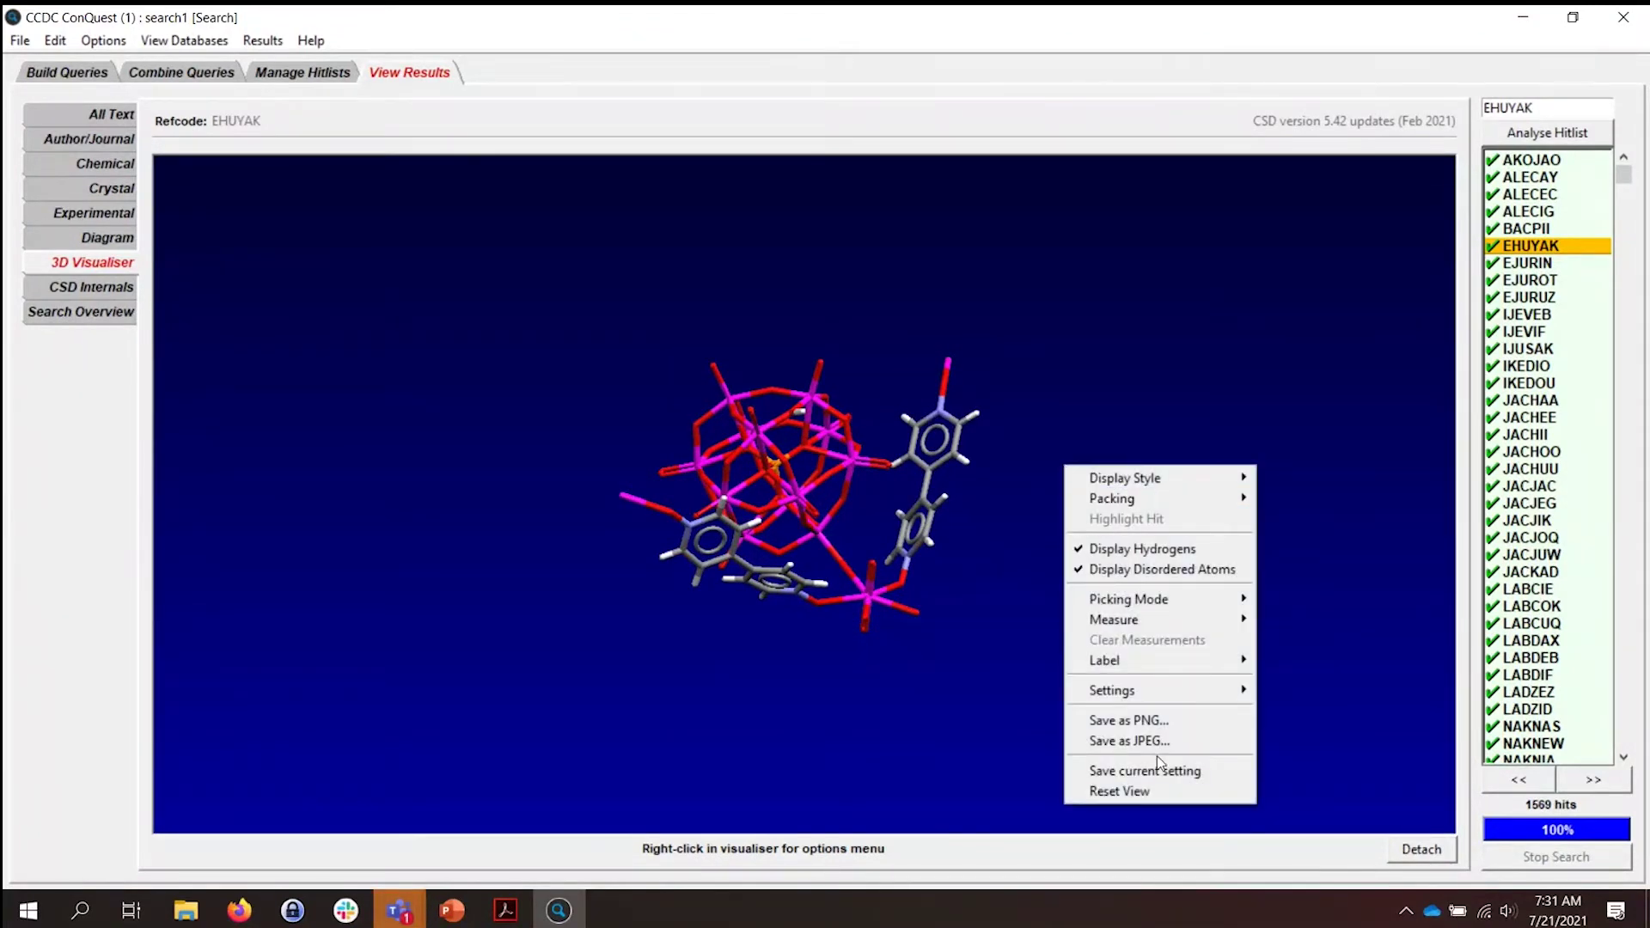
mouse_move(1190, 655)
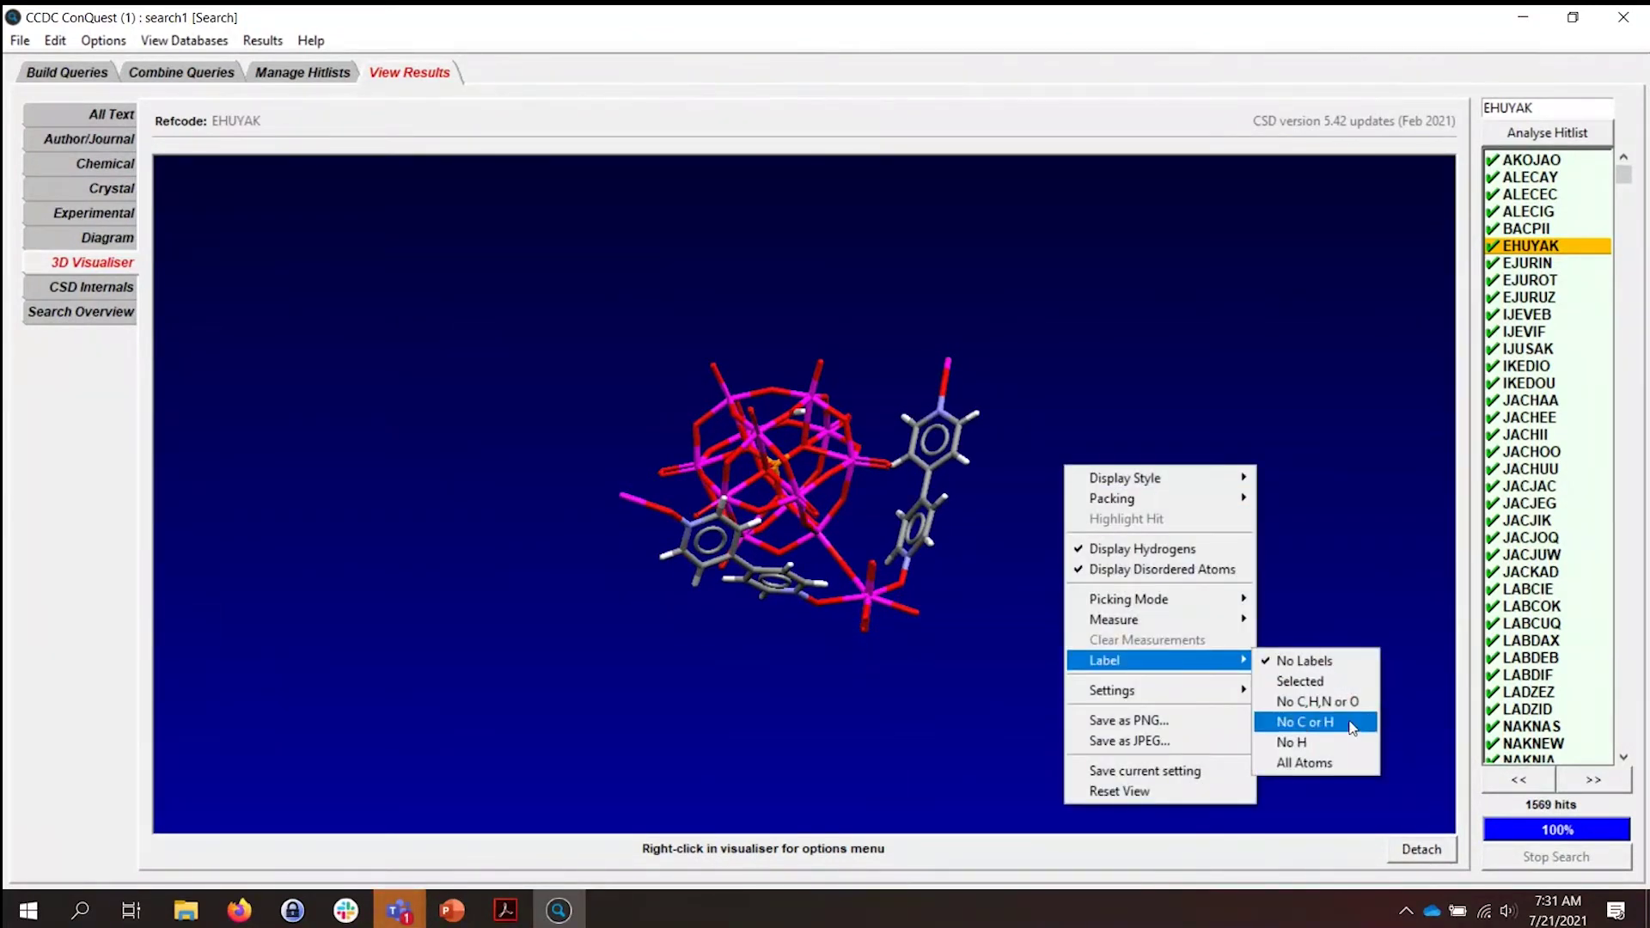
click(1359, 509)
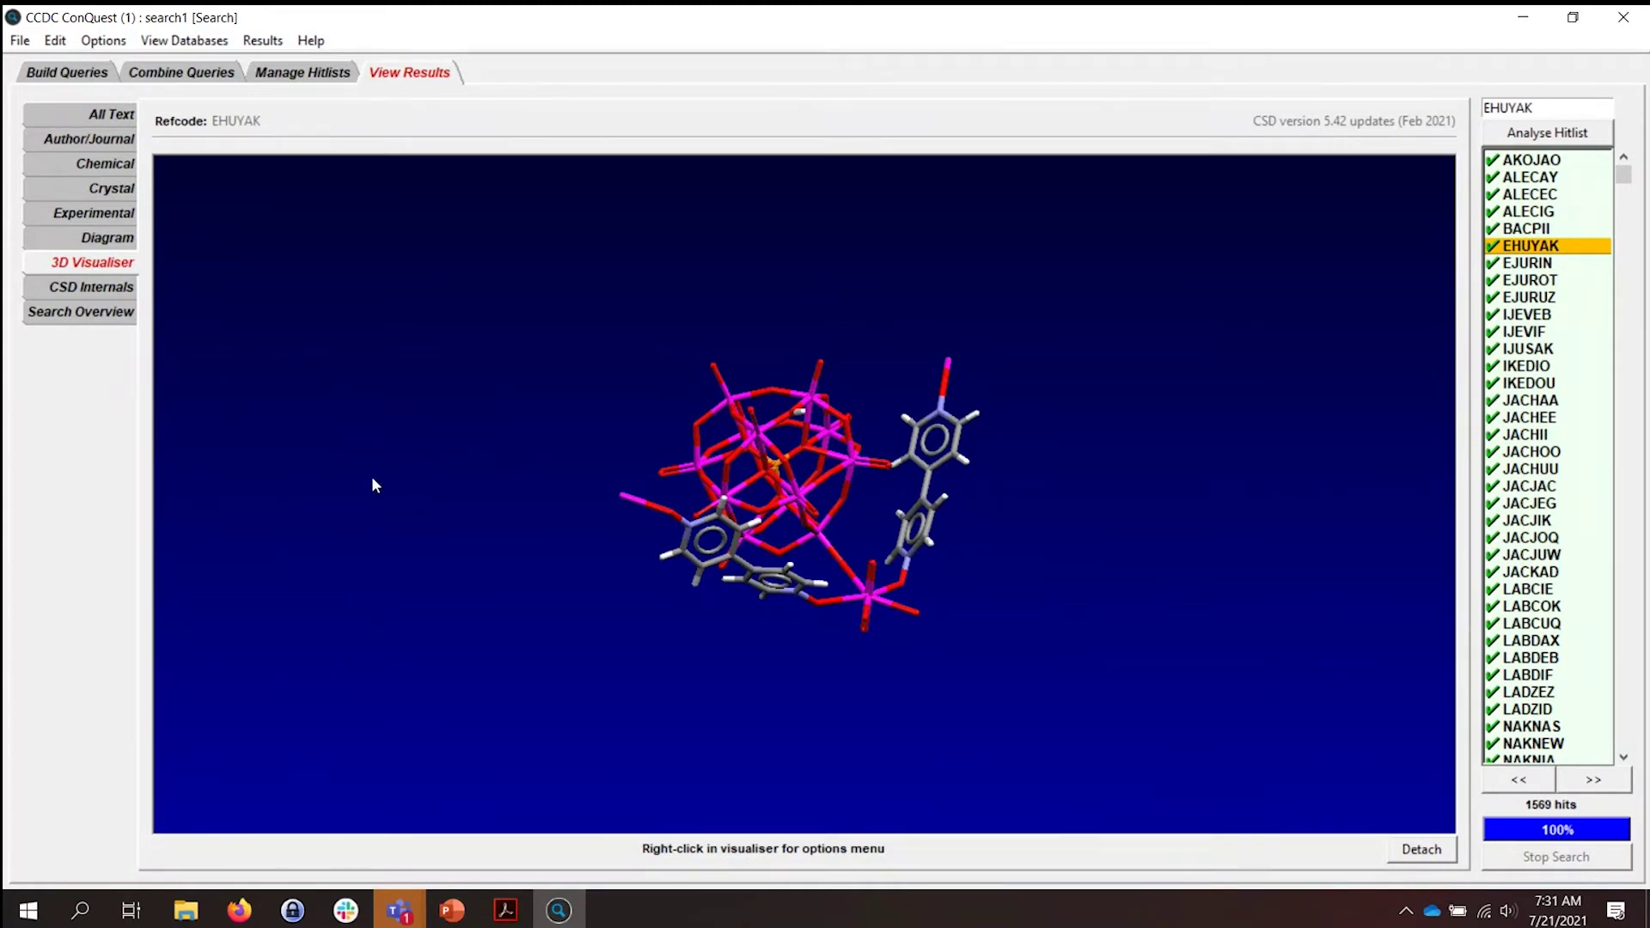
click(80, 77)
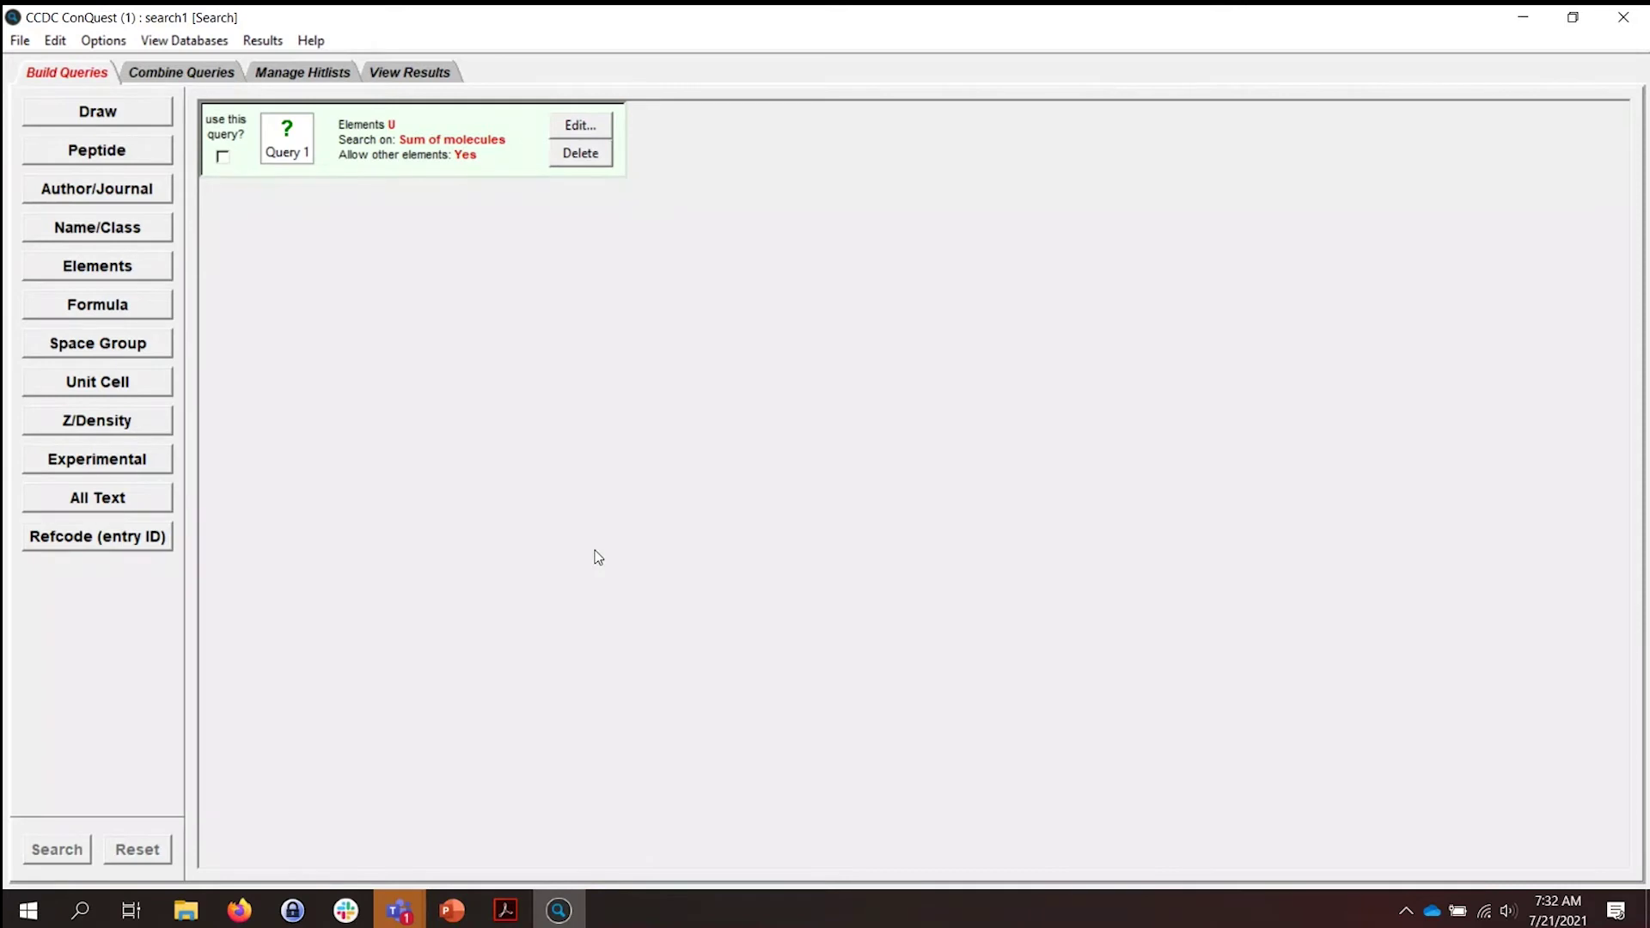
Draw an aromatic five-membered ring as a new substructure query and change its apex atom to nitrogen.
click(157, 111)
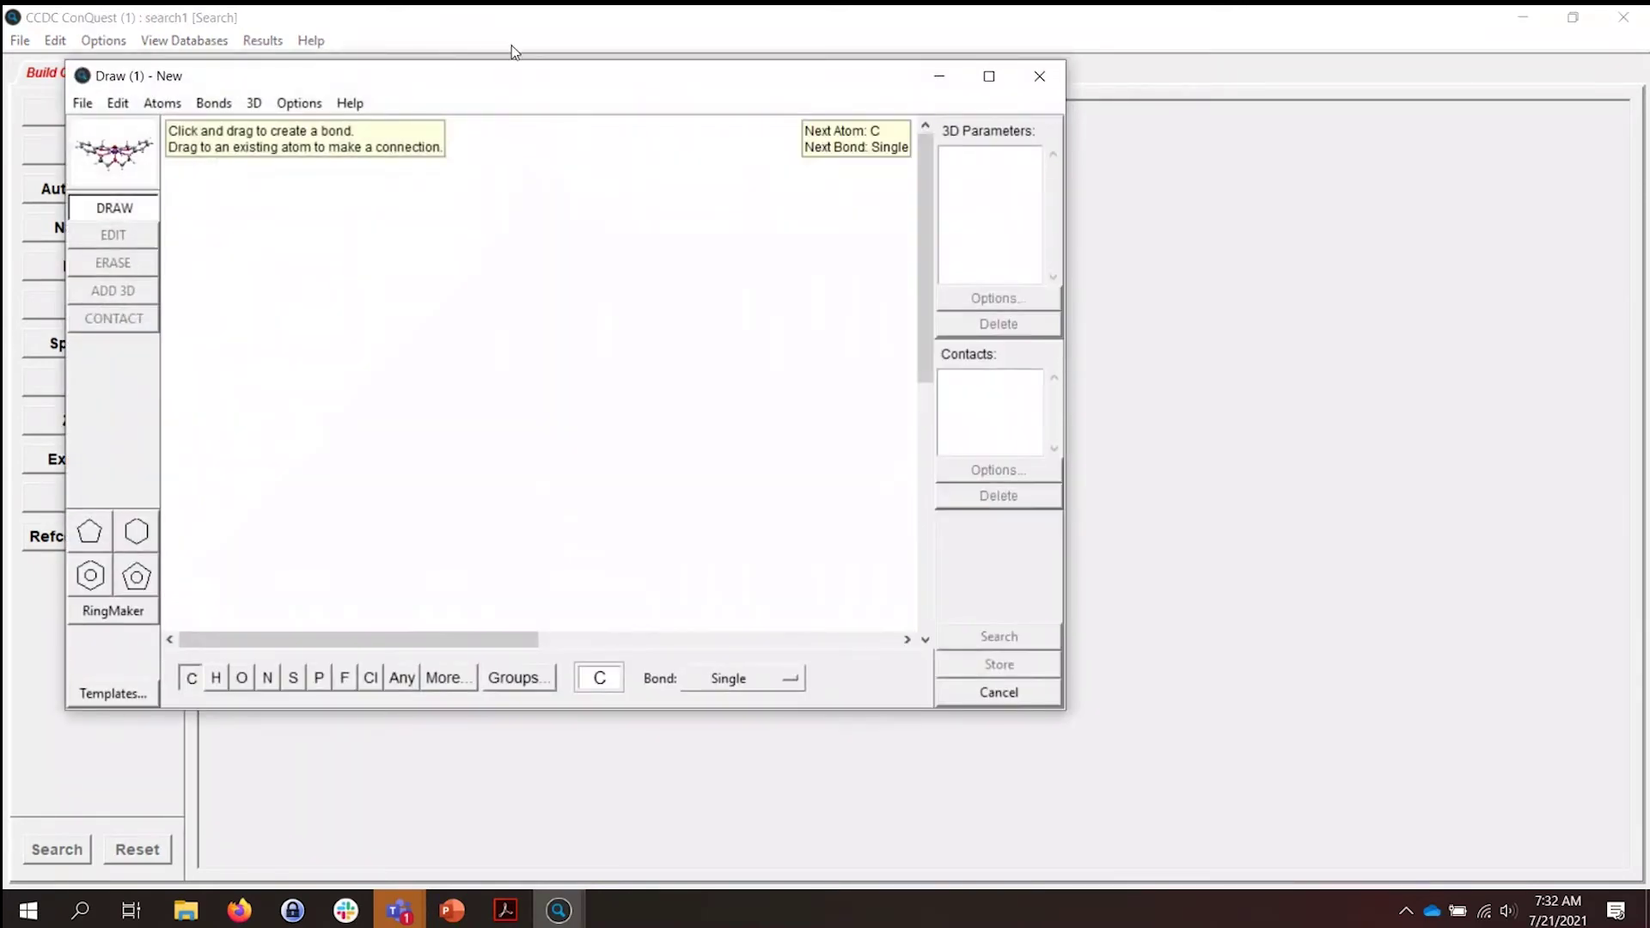
mouse_move(507, 84)
mouse_down()
mouse_move(529, 106)
mouse_move(733, 156)
mouse_up()
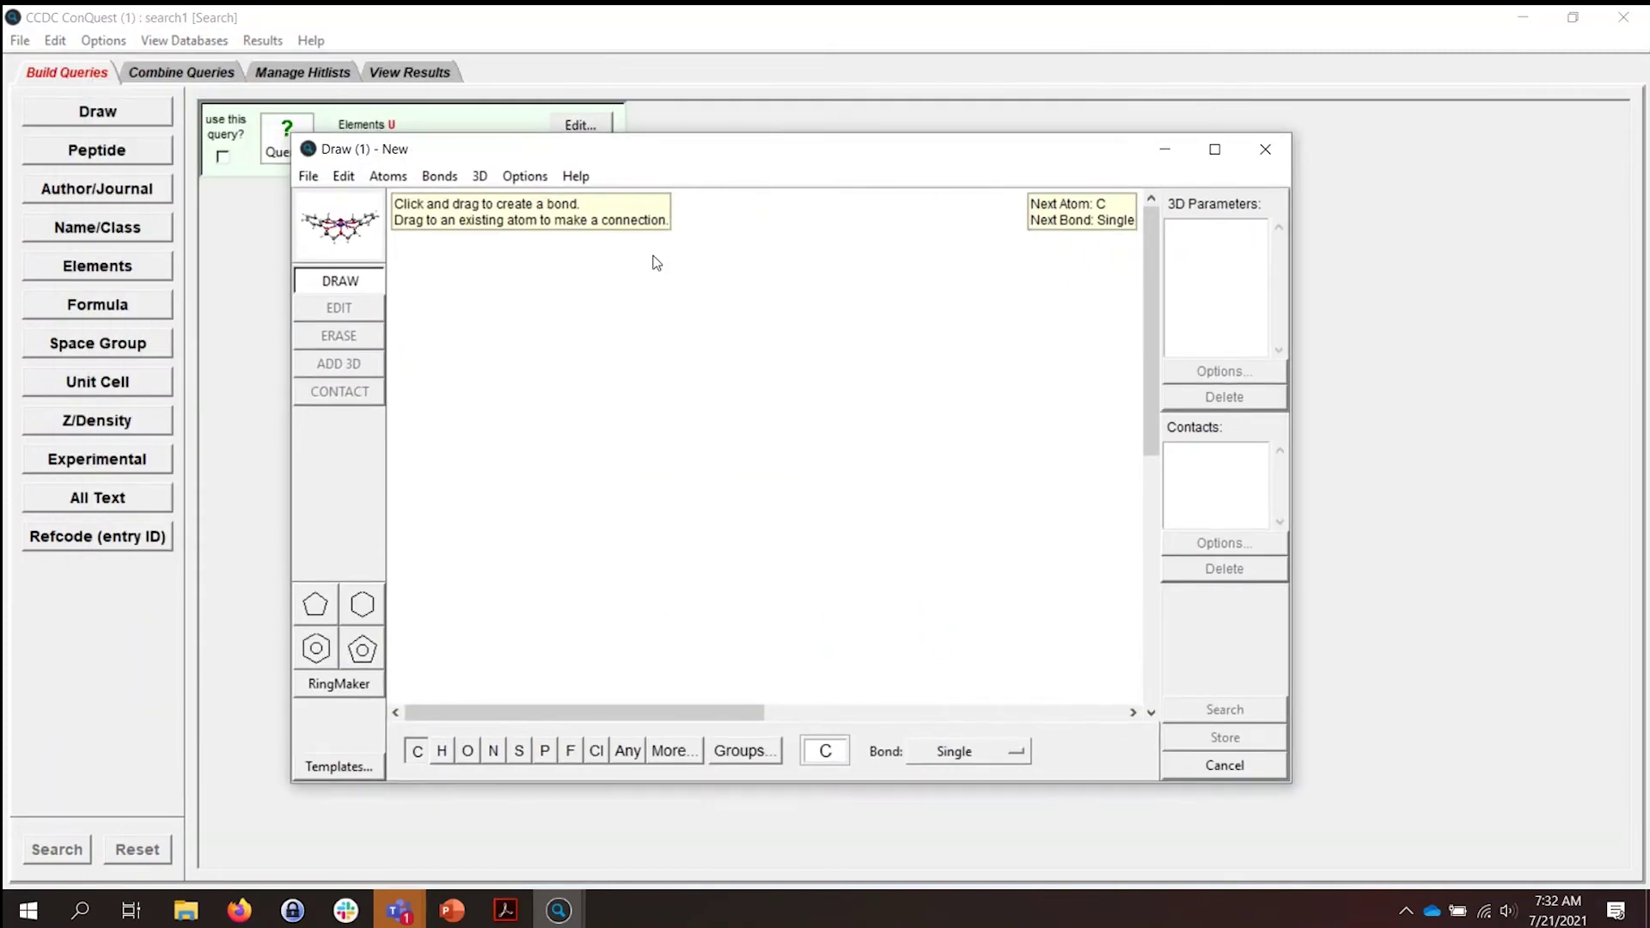
click(362, 652)
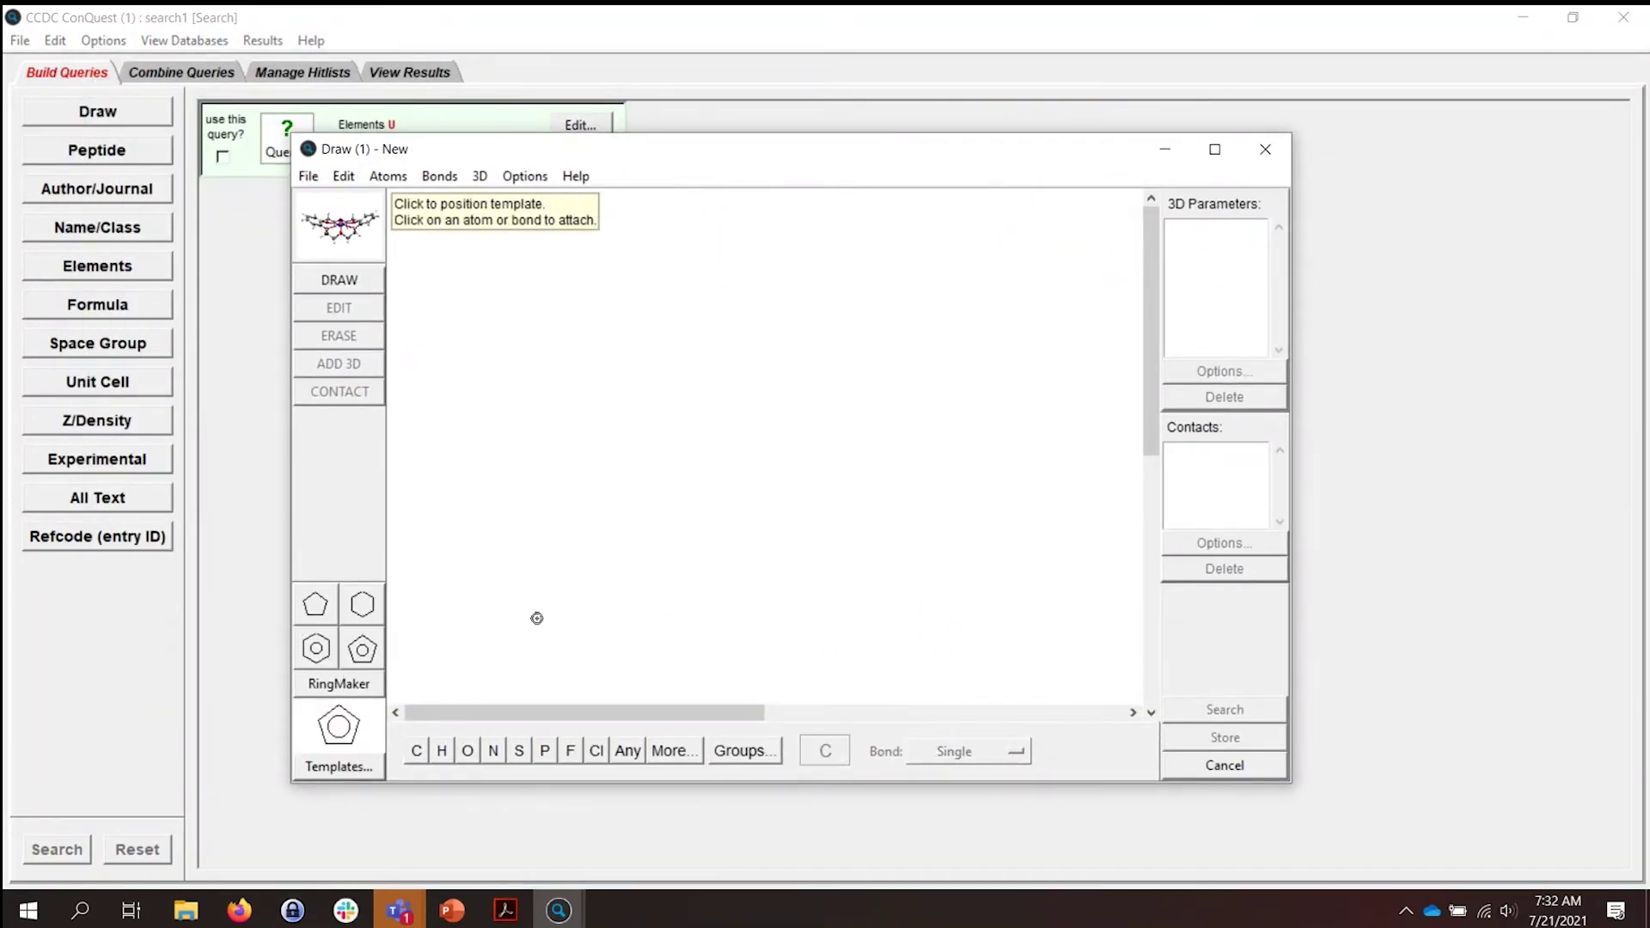
click(628, 461)
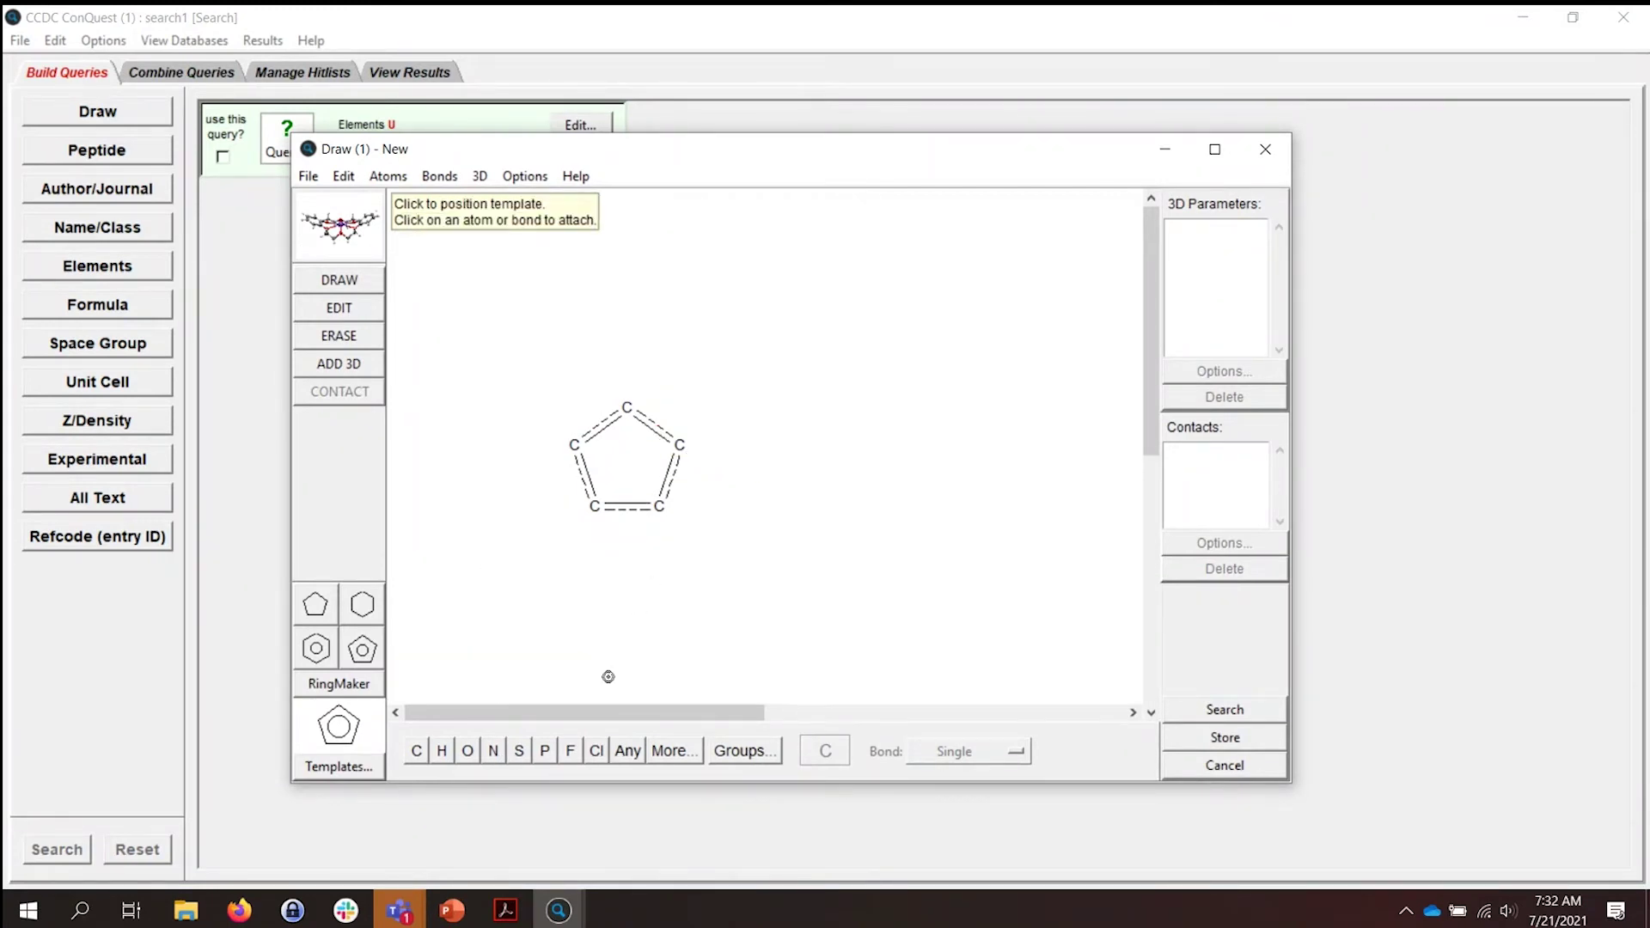
click(498, 755)
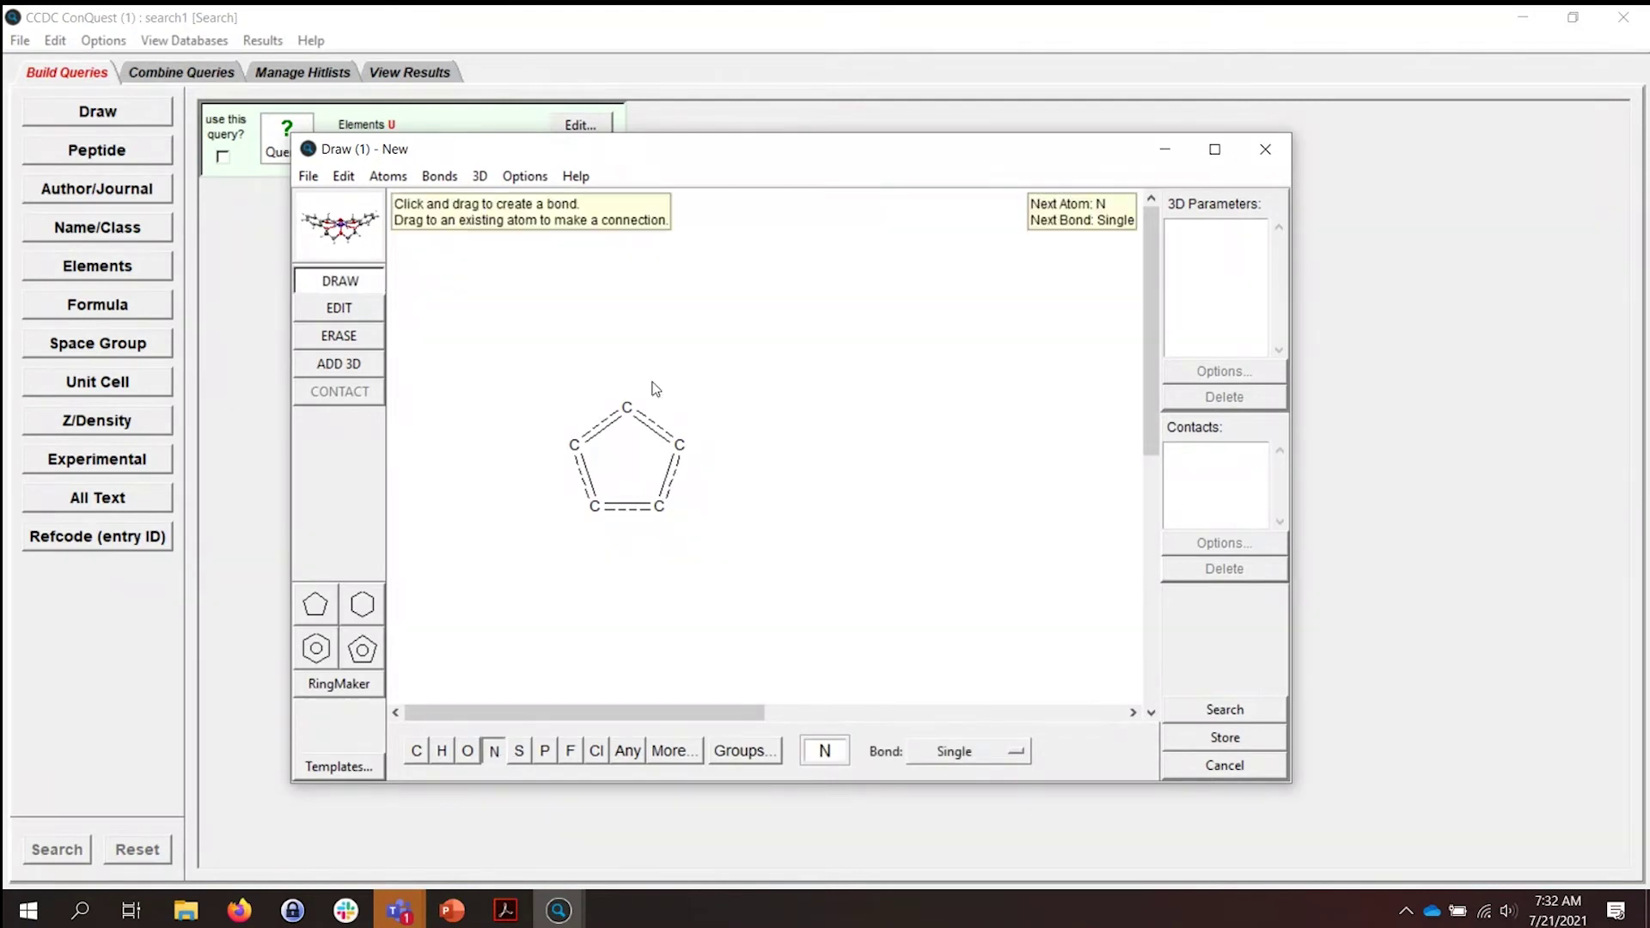
click(629, 409)
Search the full CSD with the nitrogen ring query, removing the refcode subset restriction and keeping only organometallic structures.
click(1225, 710)
drag(395, 51, 637, 338)
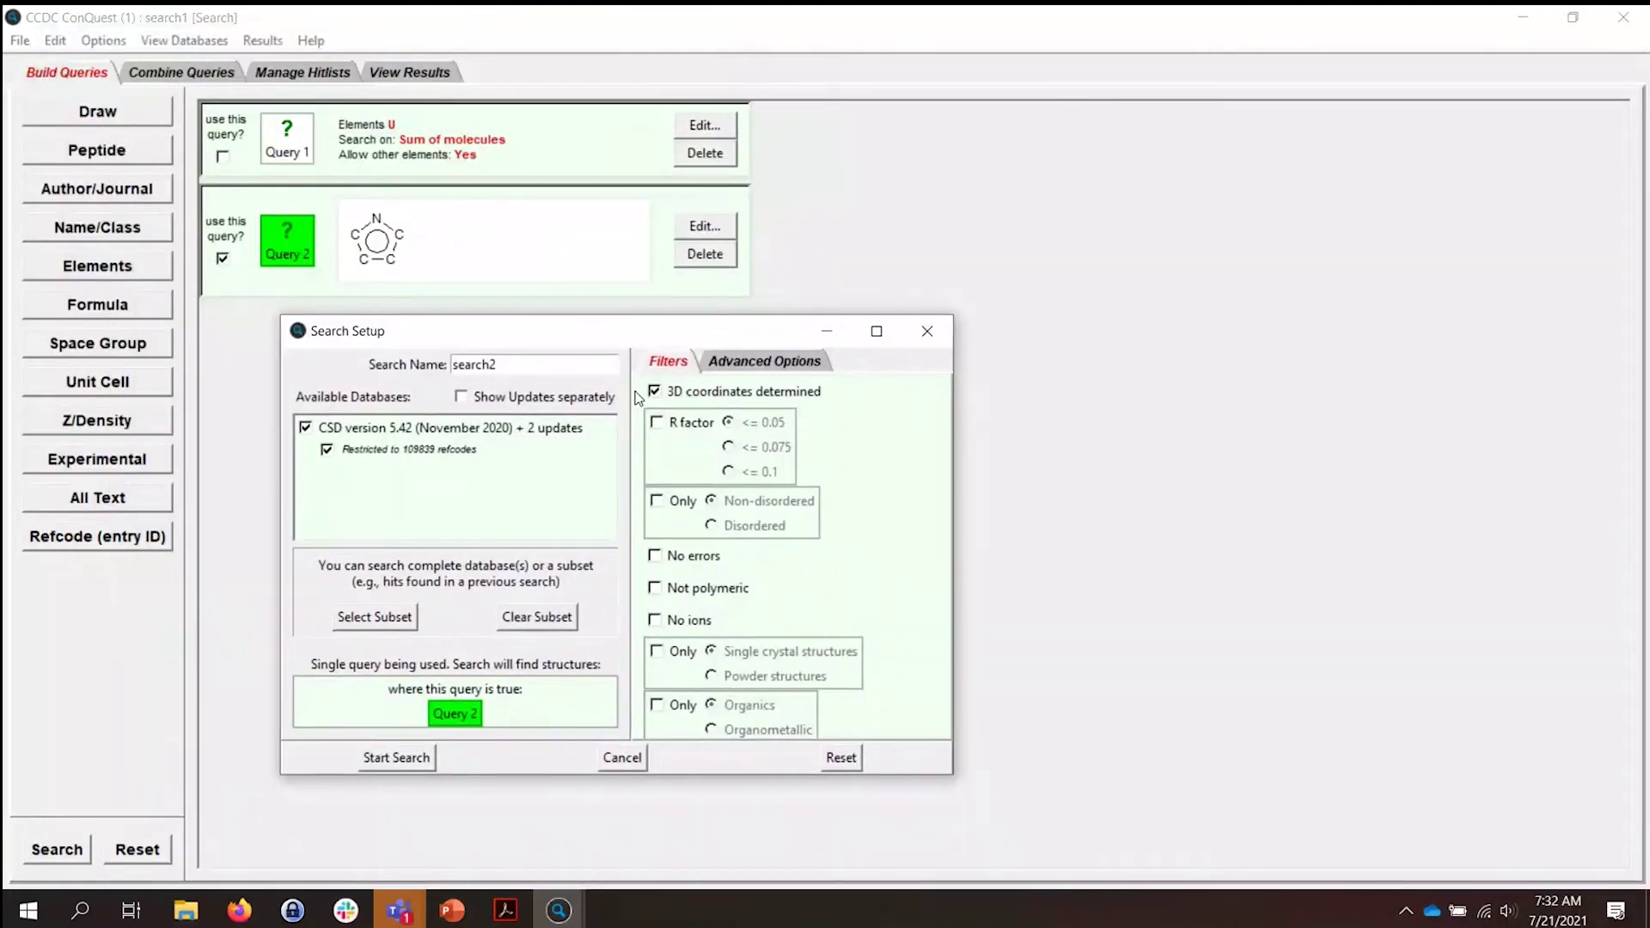
click(657, 705)
click(712, 729)
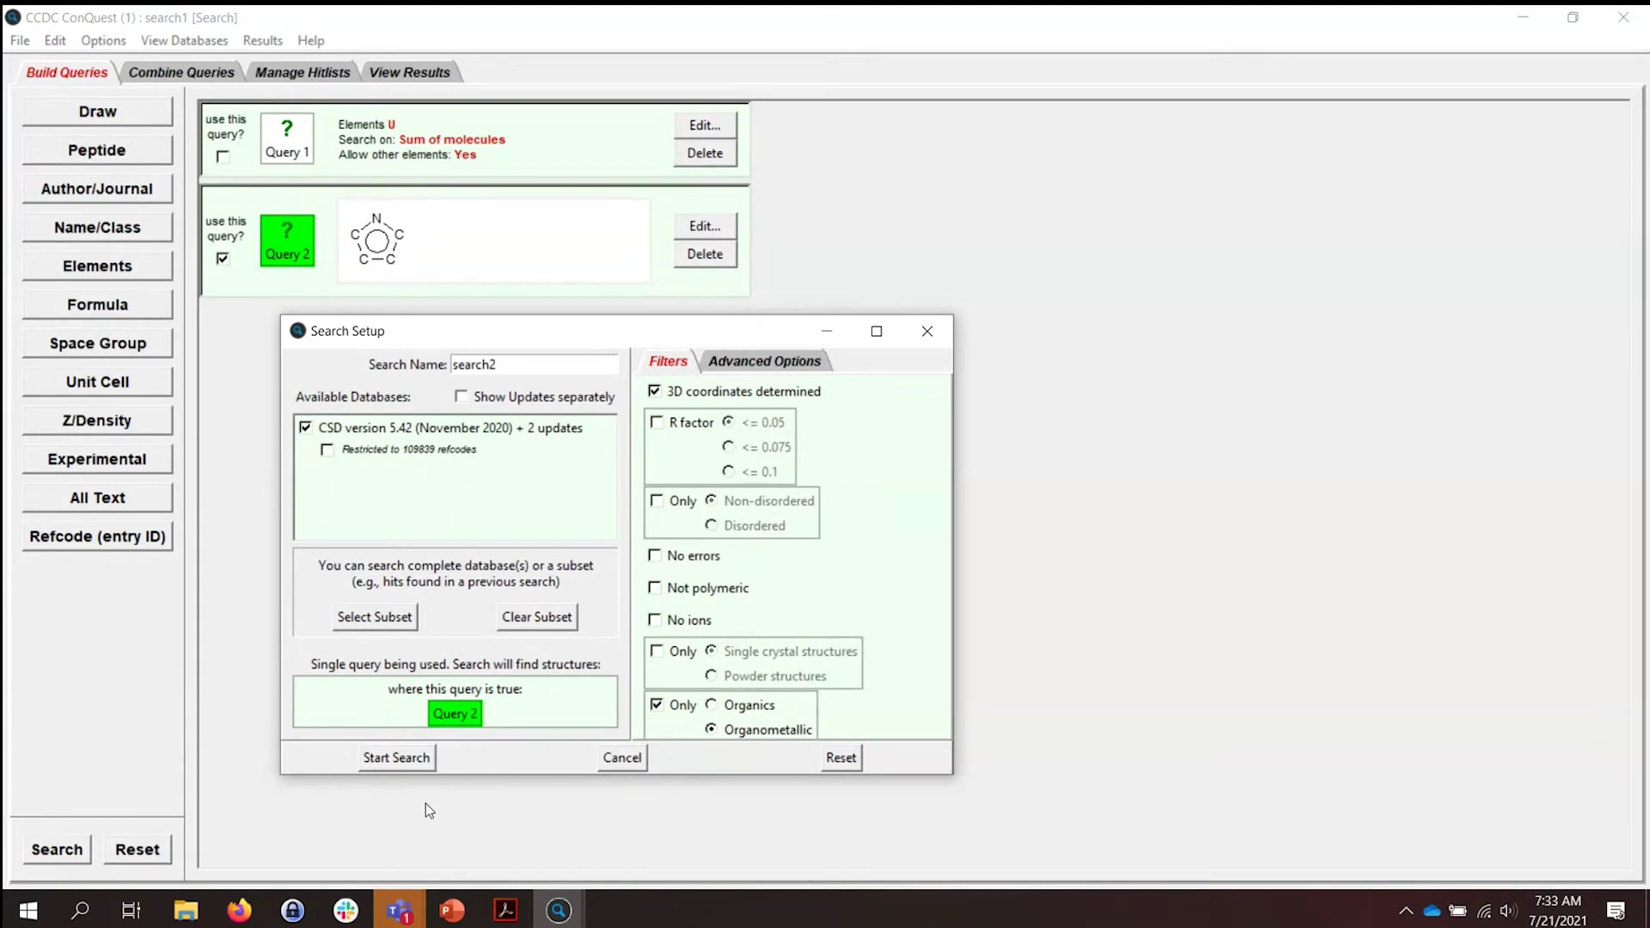
click(397, 758)
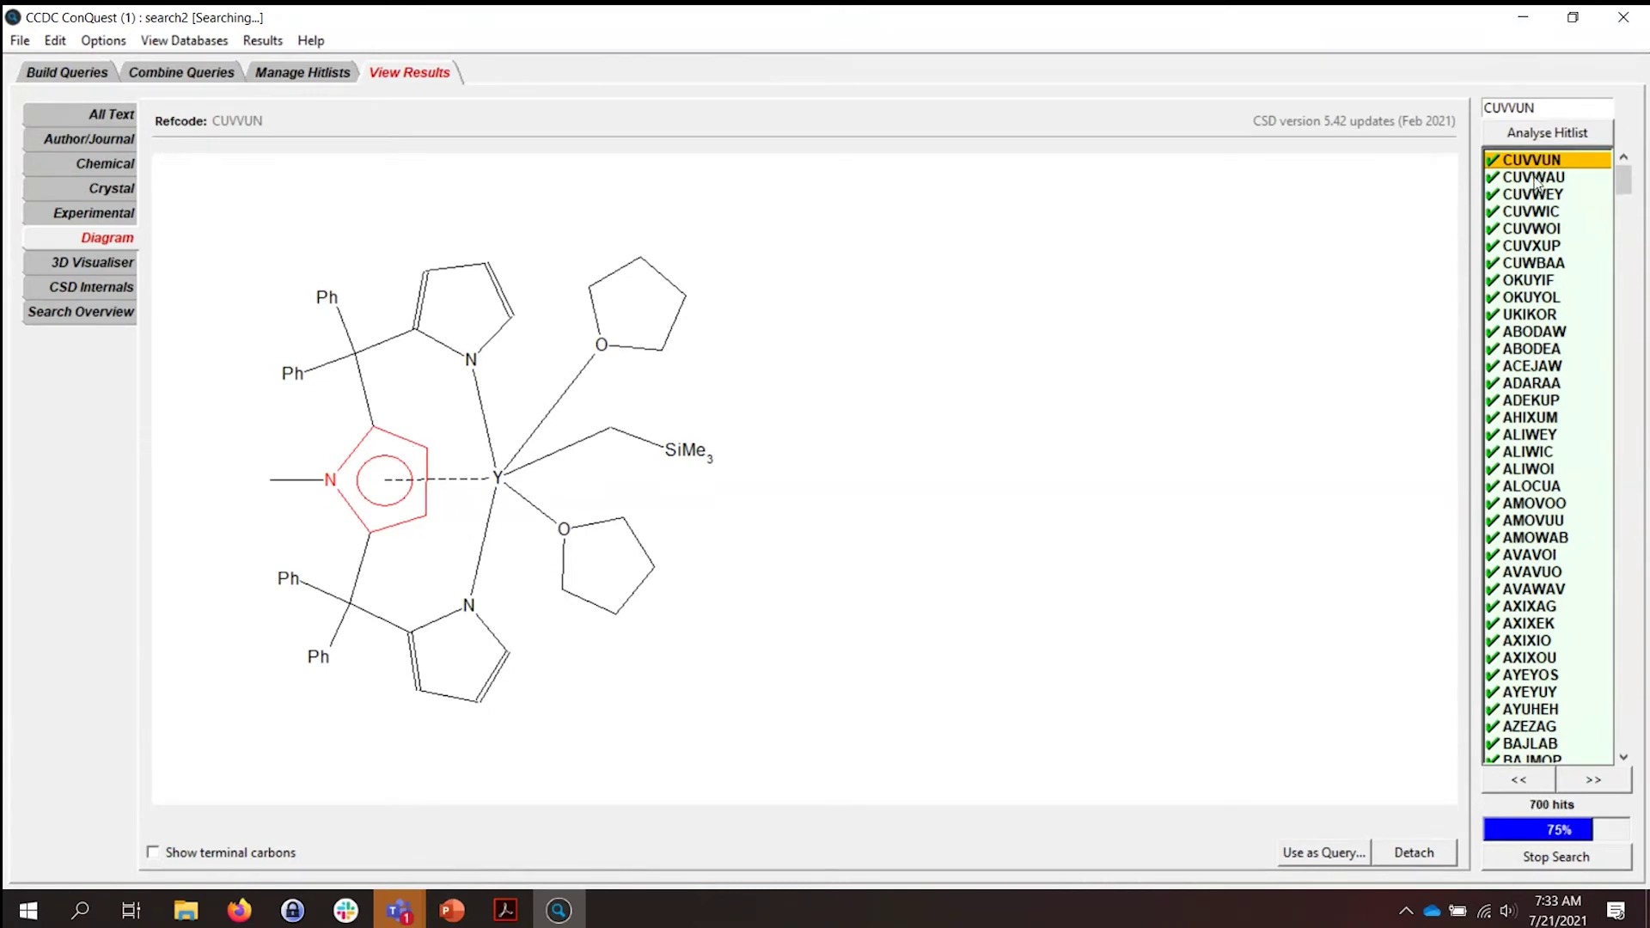
Look through the chemical diagrams of hits CUVWAU, CUVWEY and CUVWIC.
click(1535, 180)
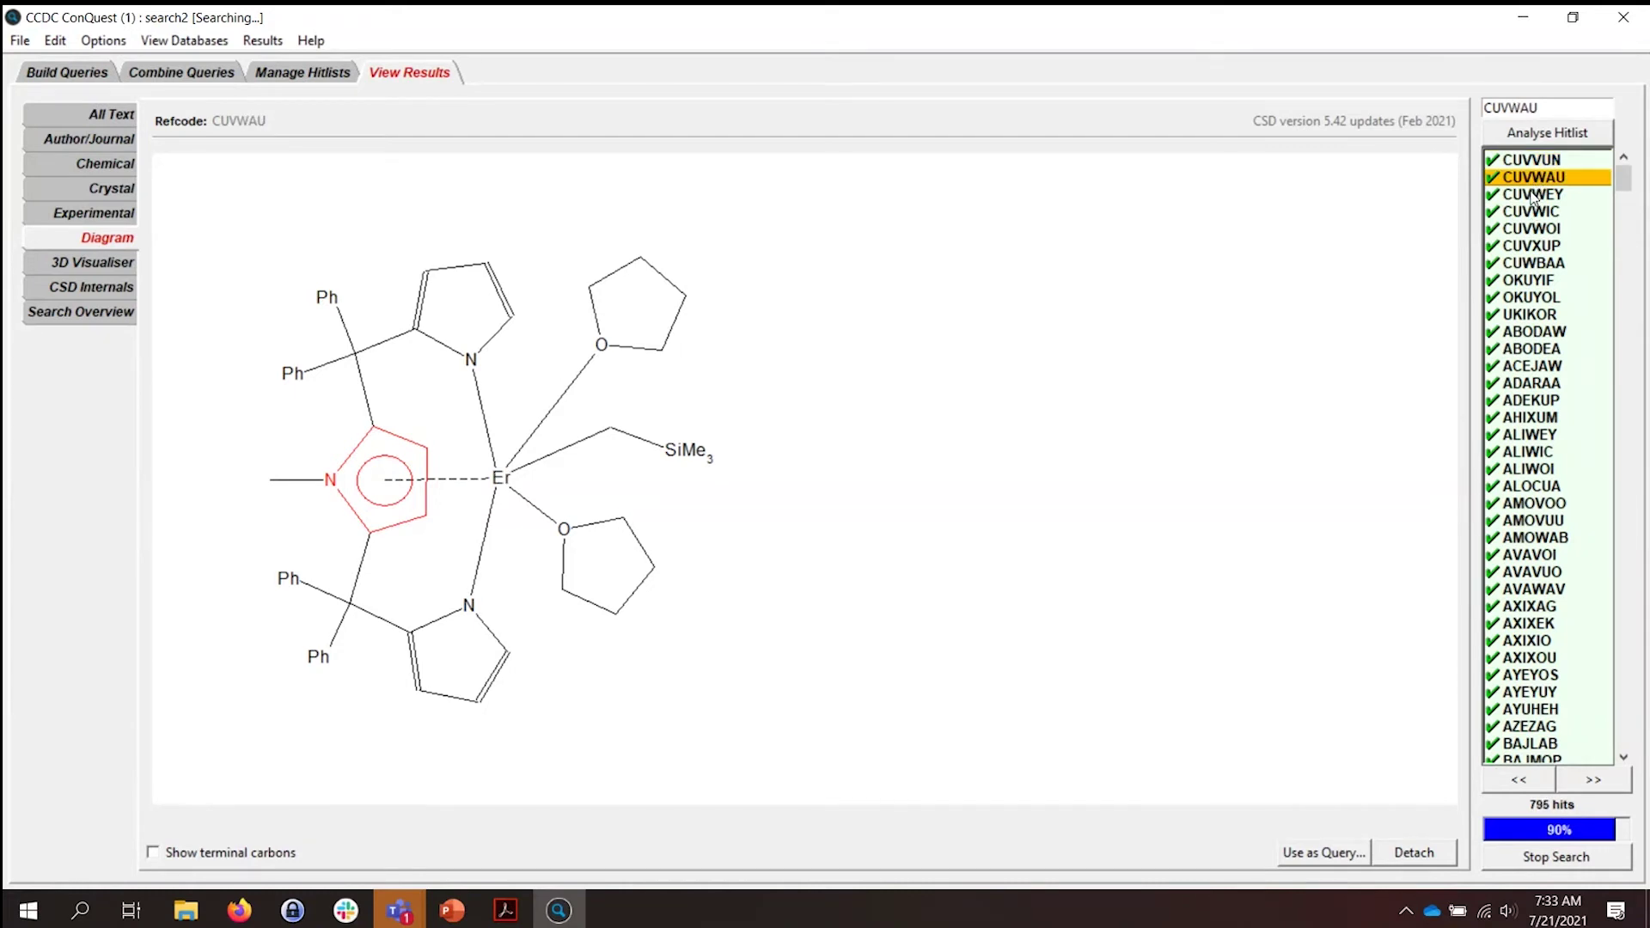
click(1535, 196)
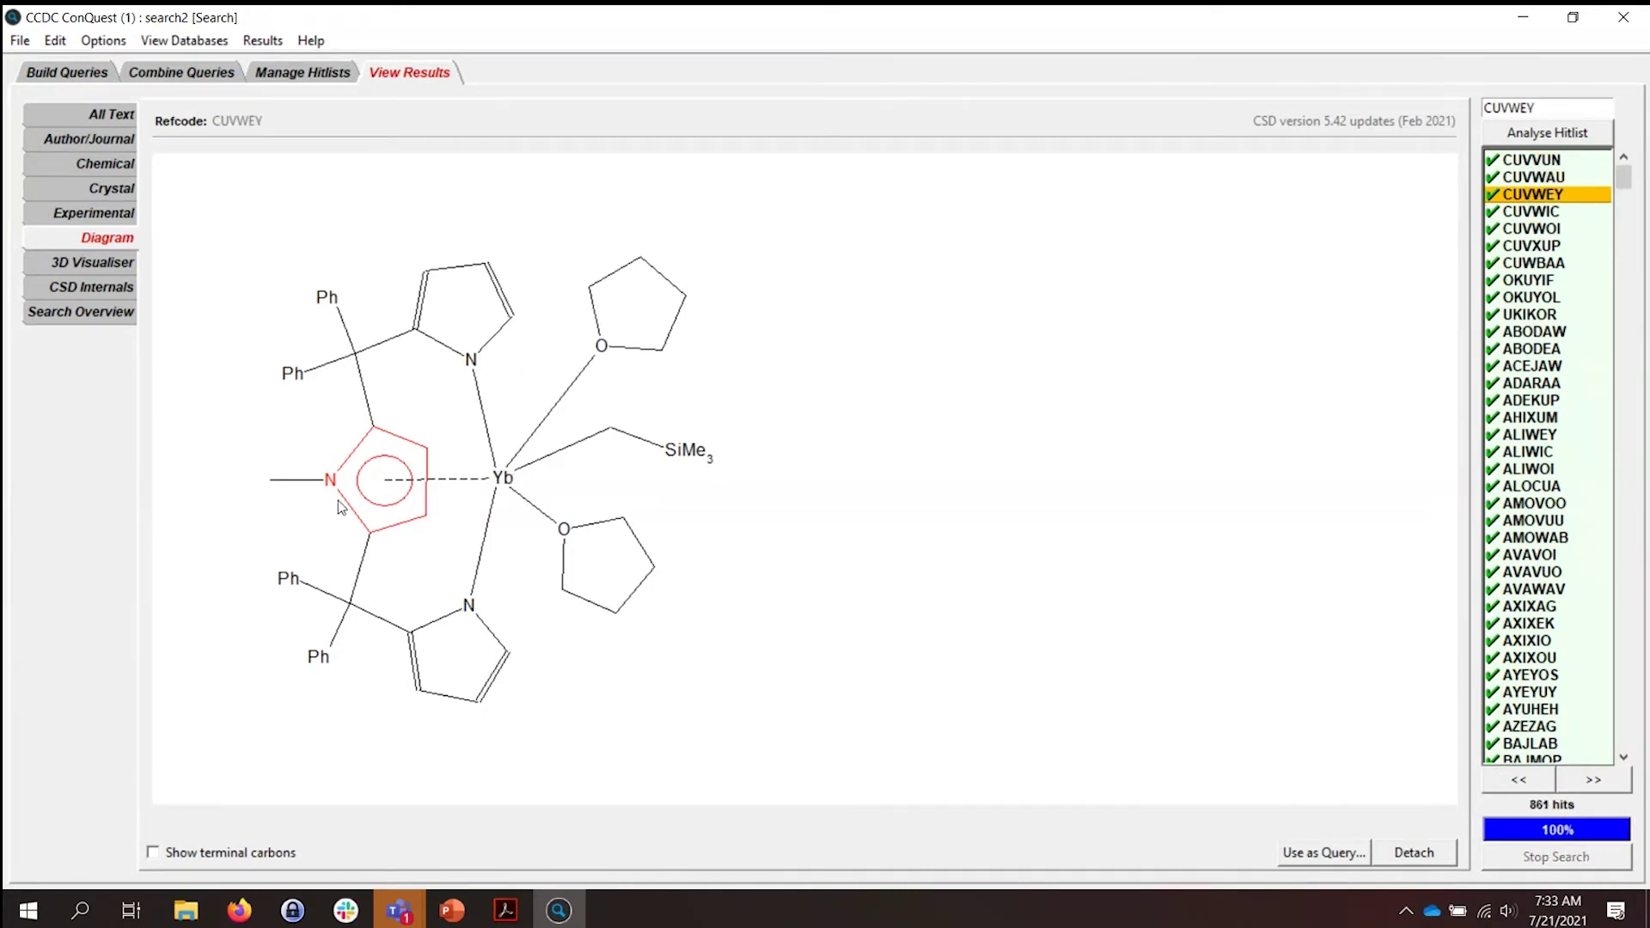
click(1514, 213)
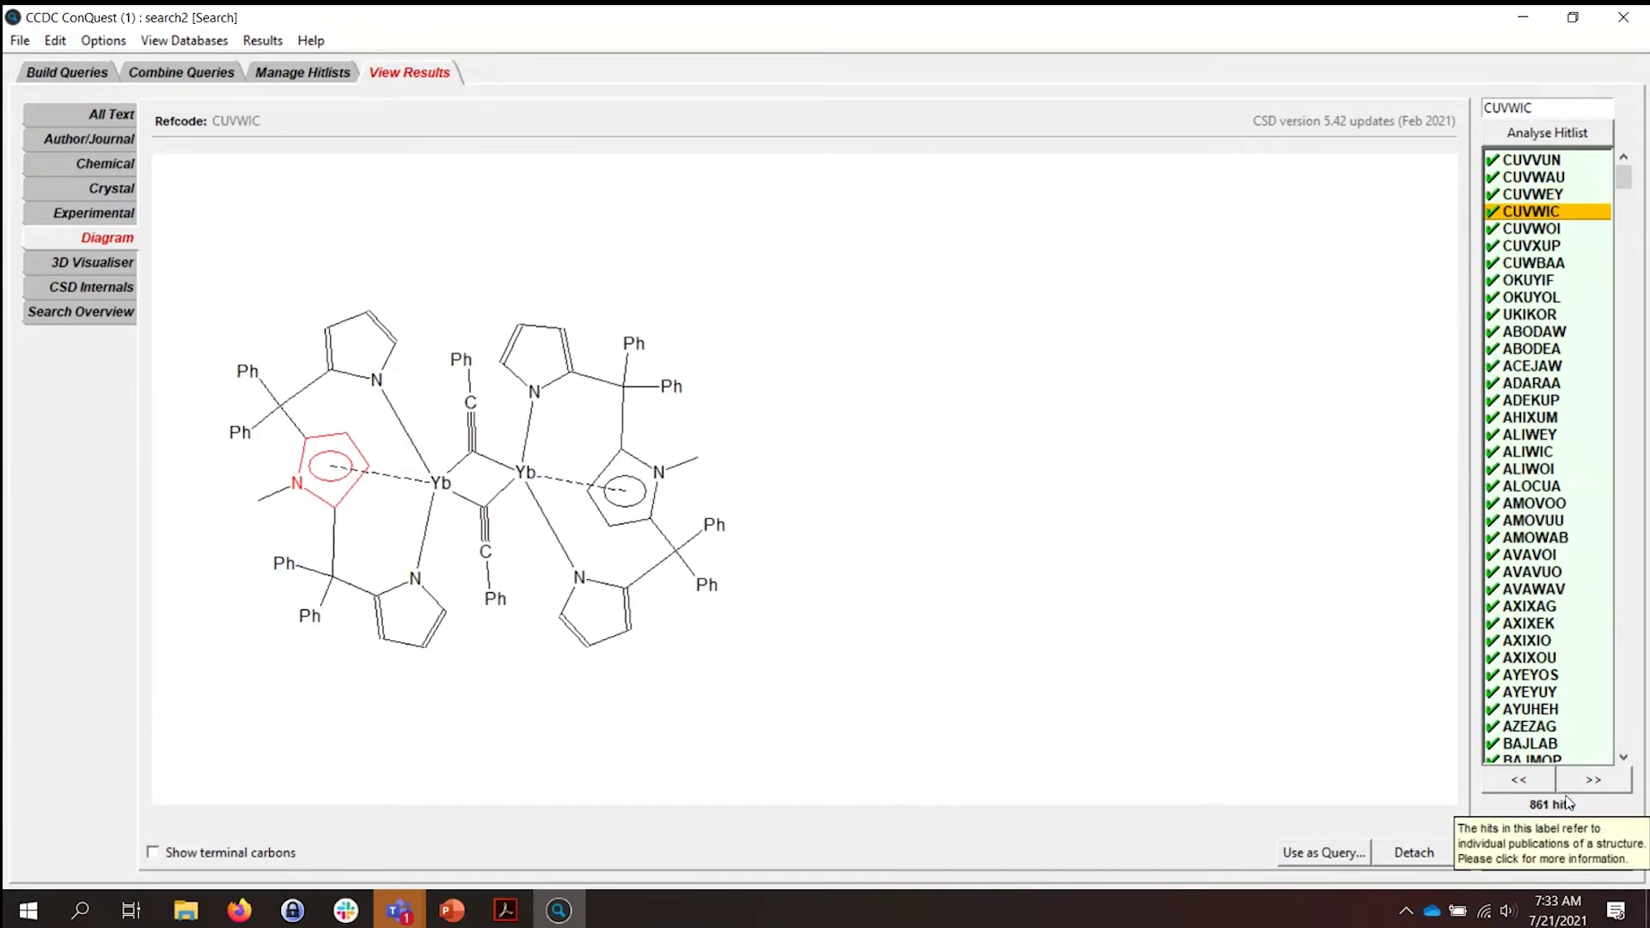
Compare the 2D diagram of CUVWIC with its 3D structure, examining how the ring binds the metal from several angles.
click(75, 267)
drag(912, 444, 117, 249)
click(85, 245)
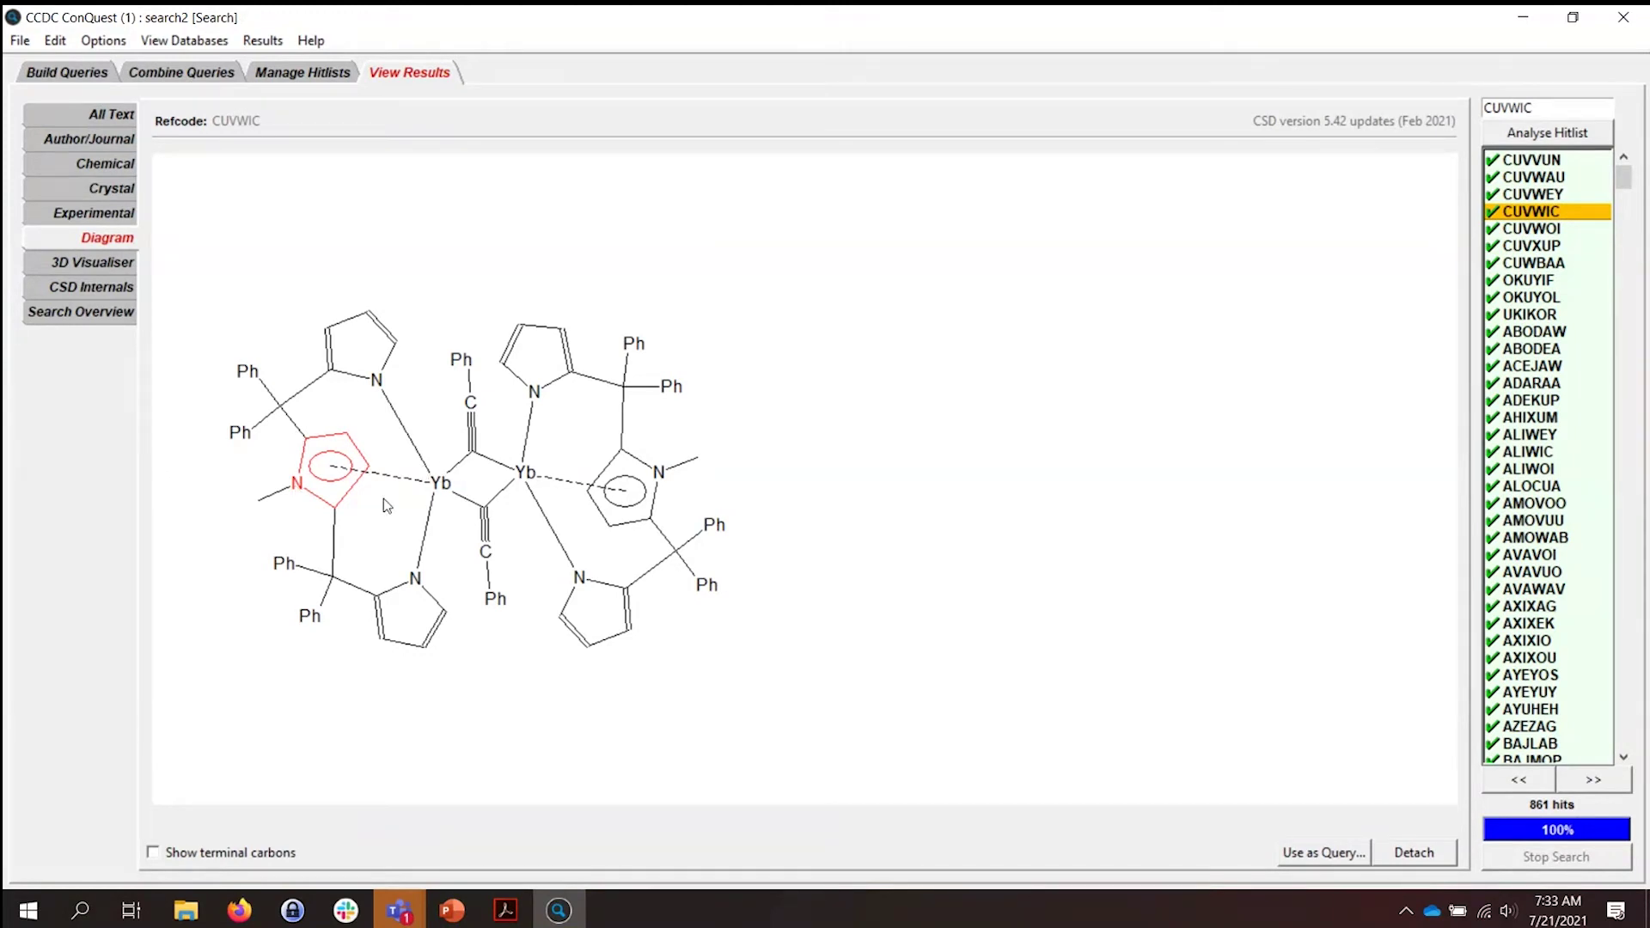
click(57, 265)
drag(866, 366, 958, 434)
scroll(958, 435, up, 5)
drag(1039, 595, 1196, 514)
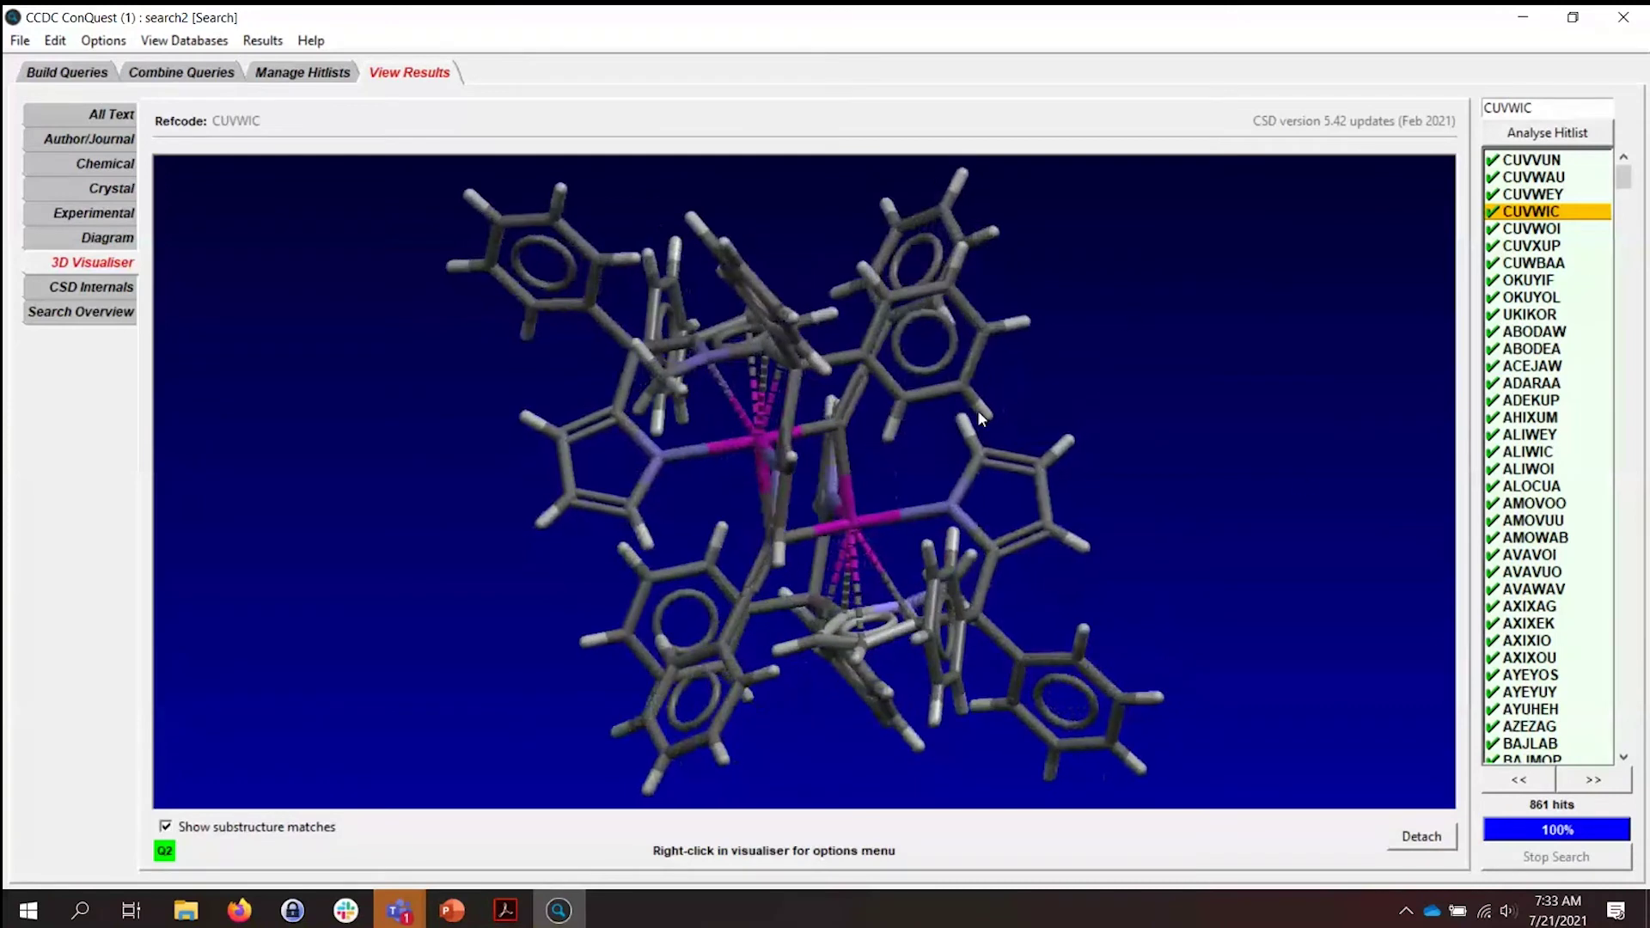
drag(977, 410, 1007, 433)
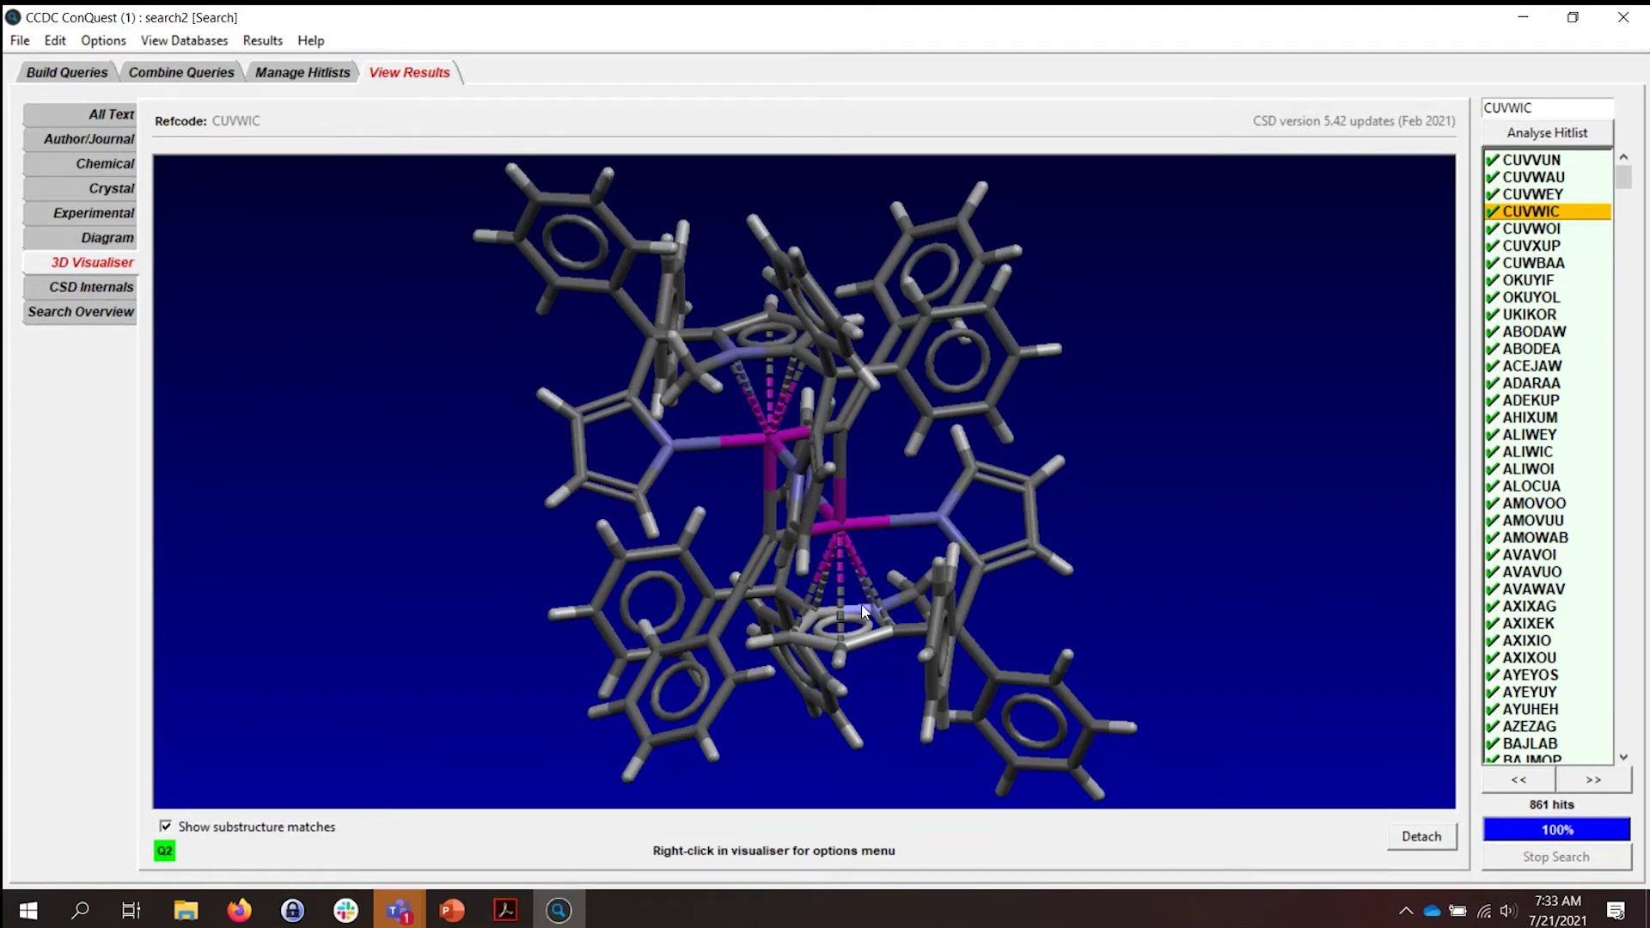
drag(861, 605, 840, 651)
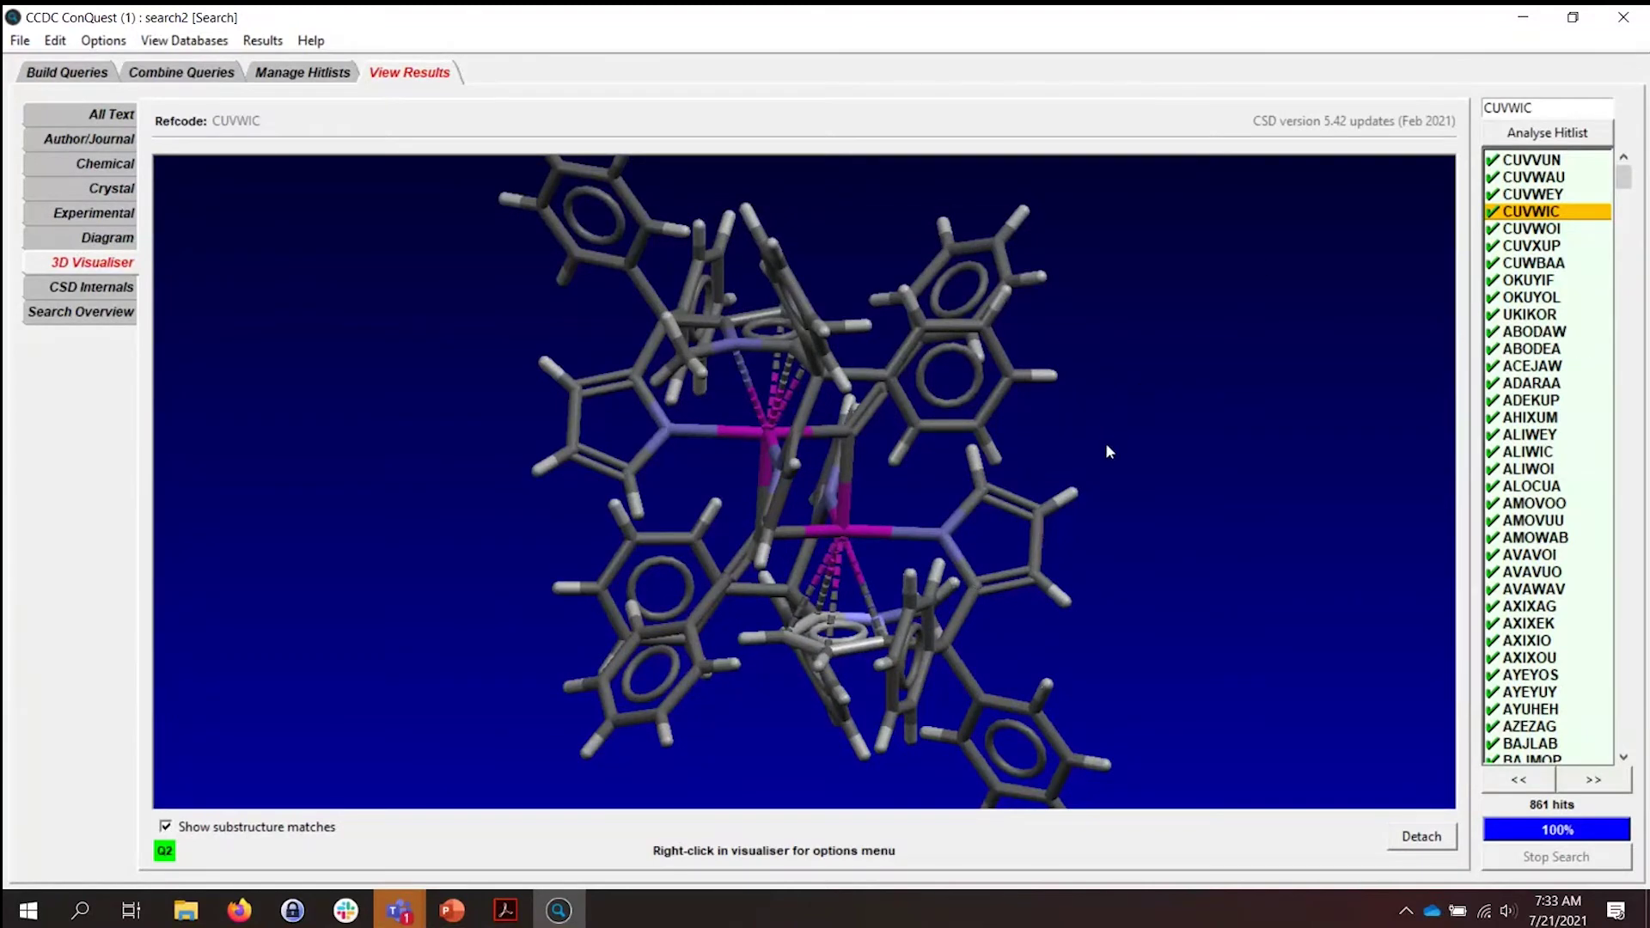
Inspect hit UKIKOR in 3D from another angle and bring up its chemical diagram.
click(1548, 316)
drag(1133, 395, 964, 522)
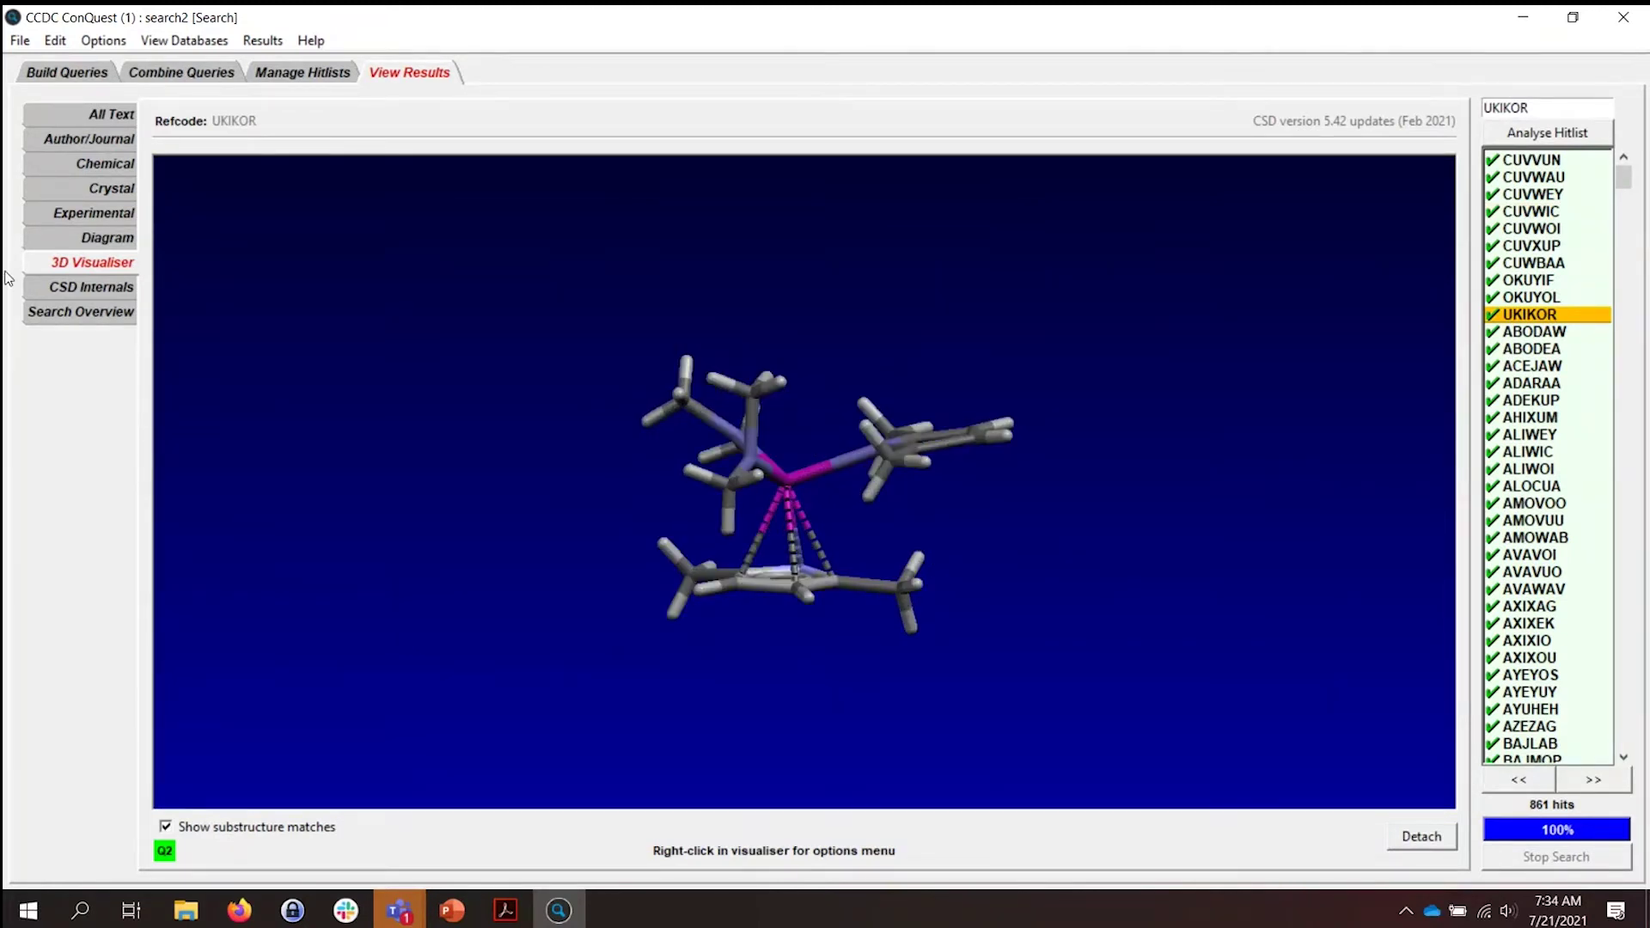
click(116, 240)
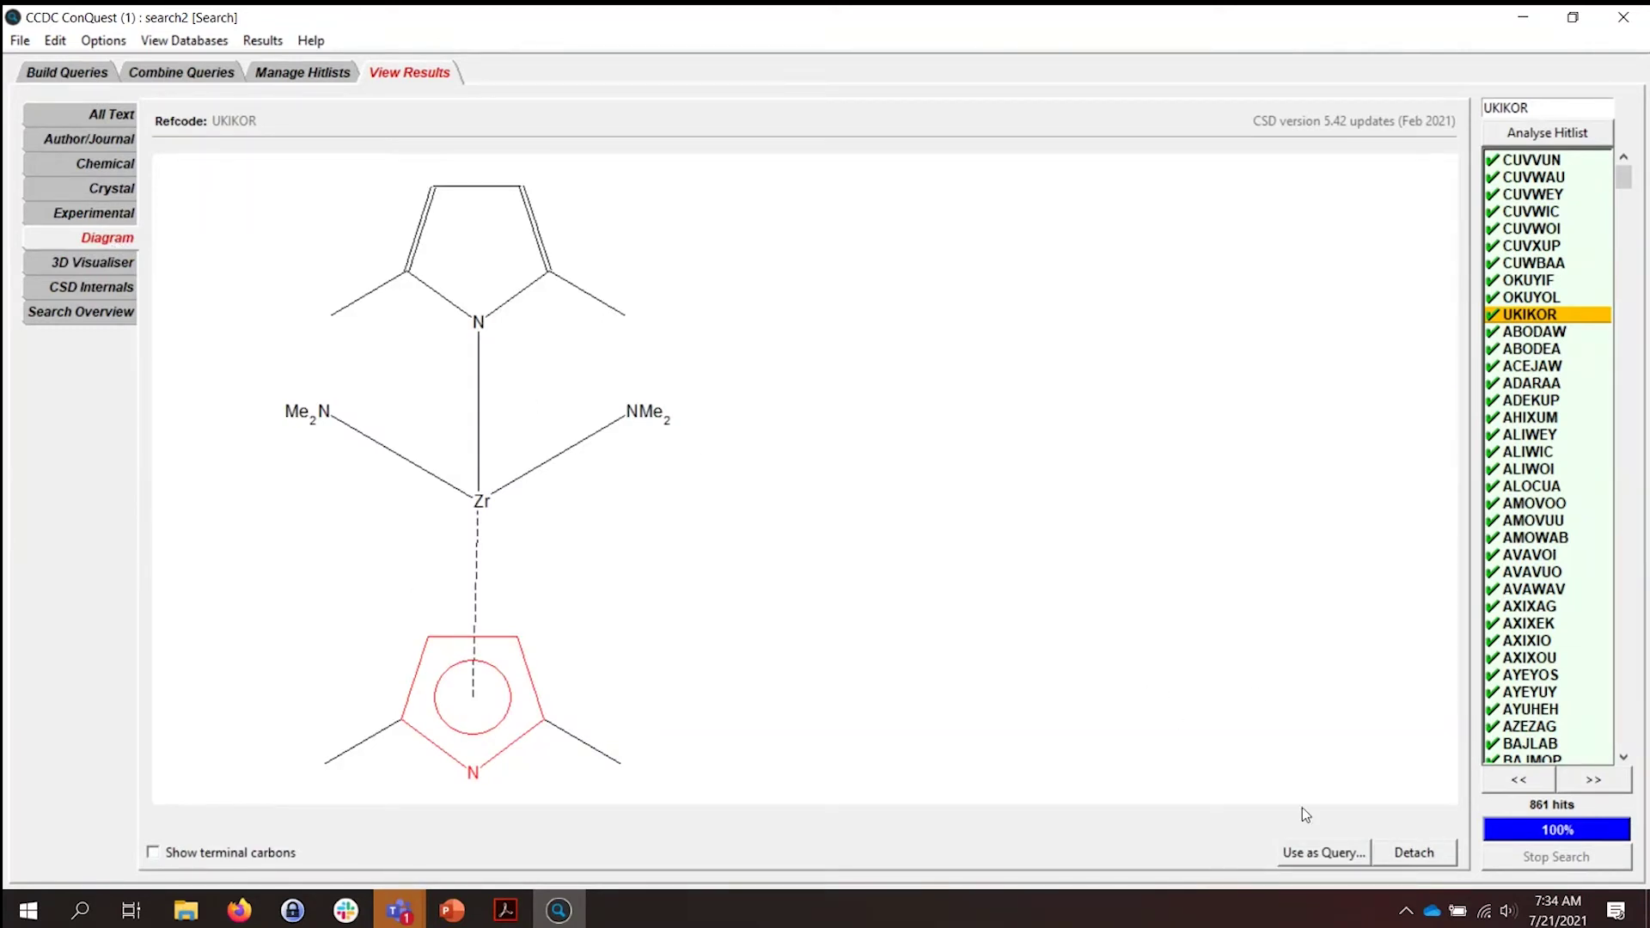
Use the UKIKOR diagram as a new query, excluding hydrogen atoms and taking the biggest chemical unit only.
click(1317, 855)
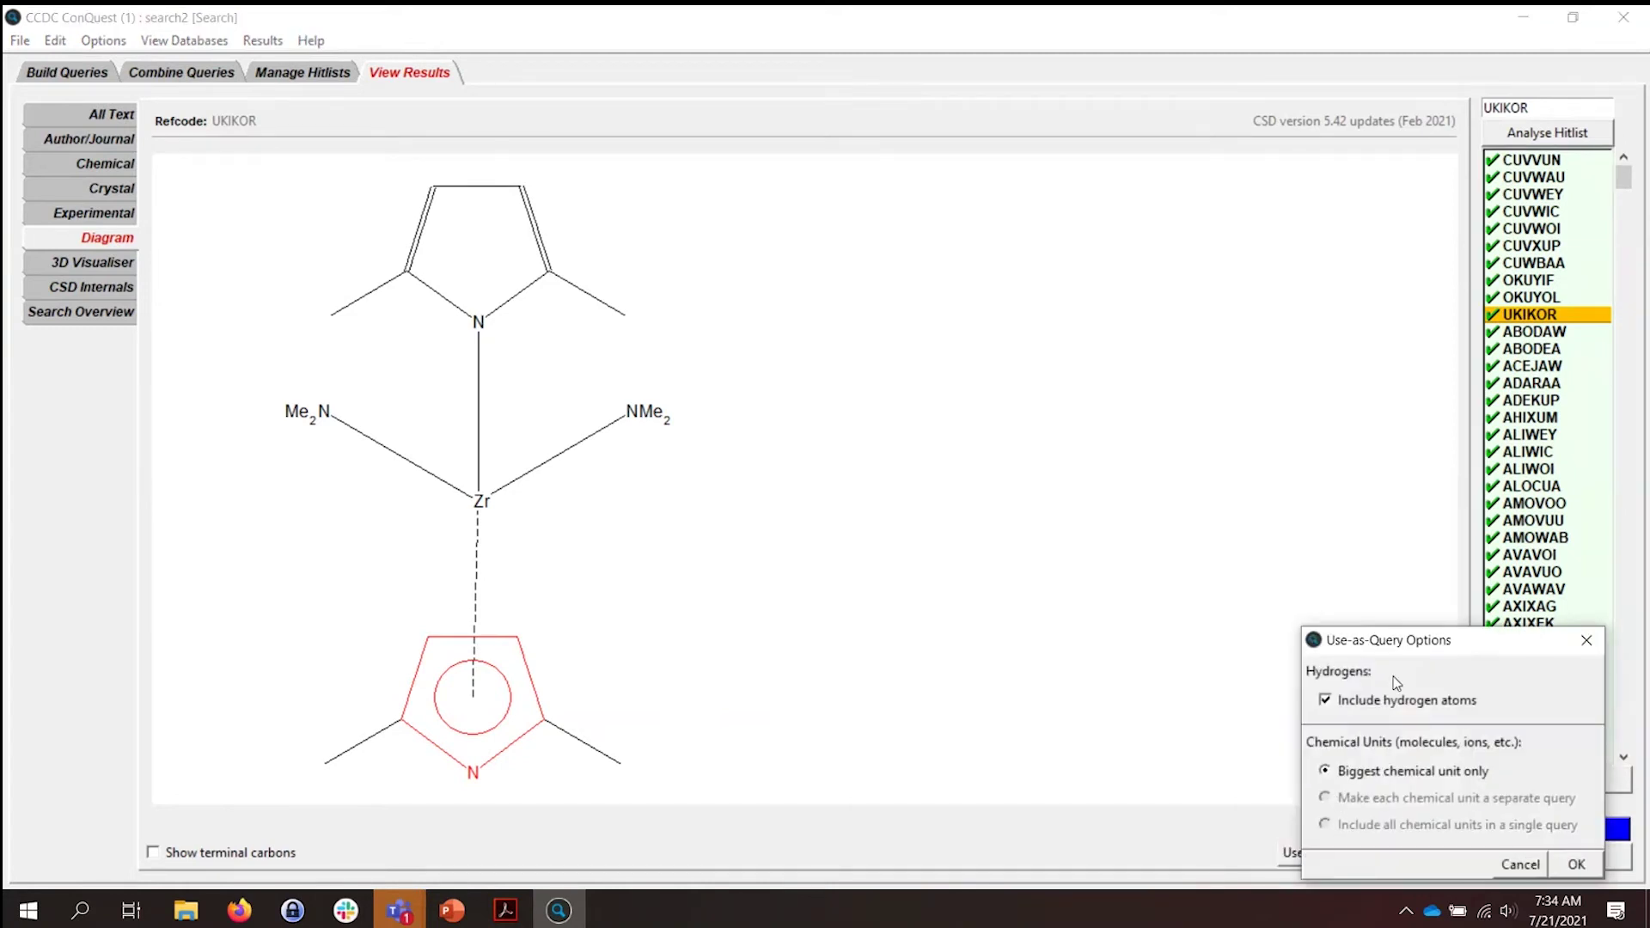
drag(1422, 647, 1215, 388)
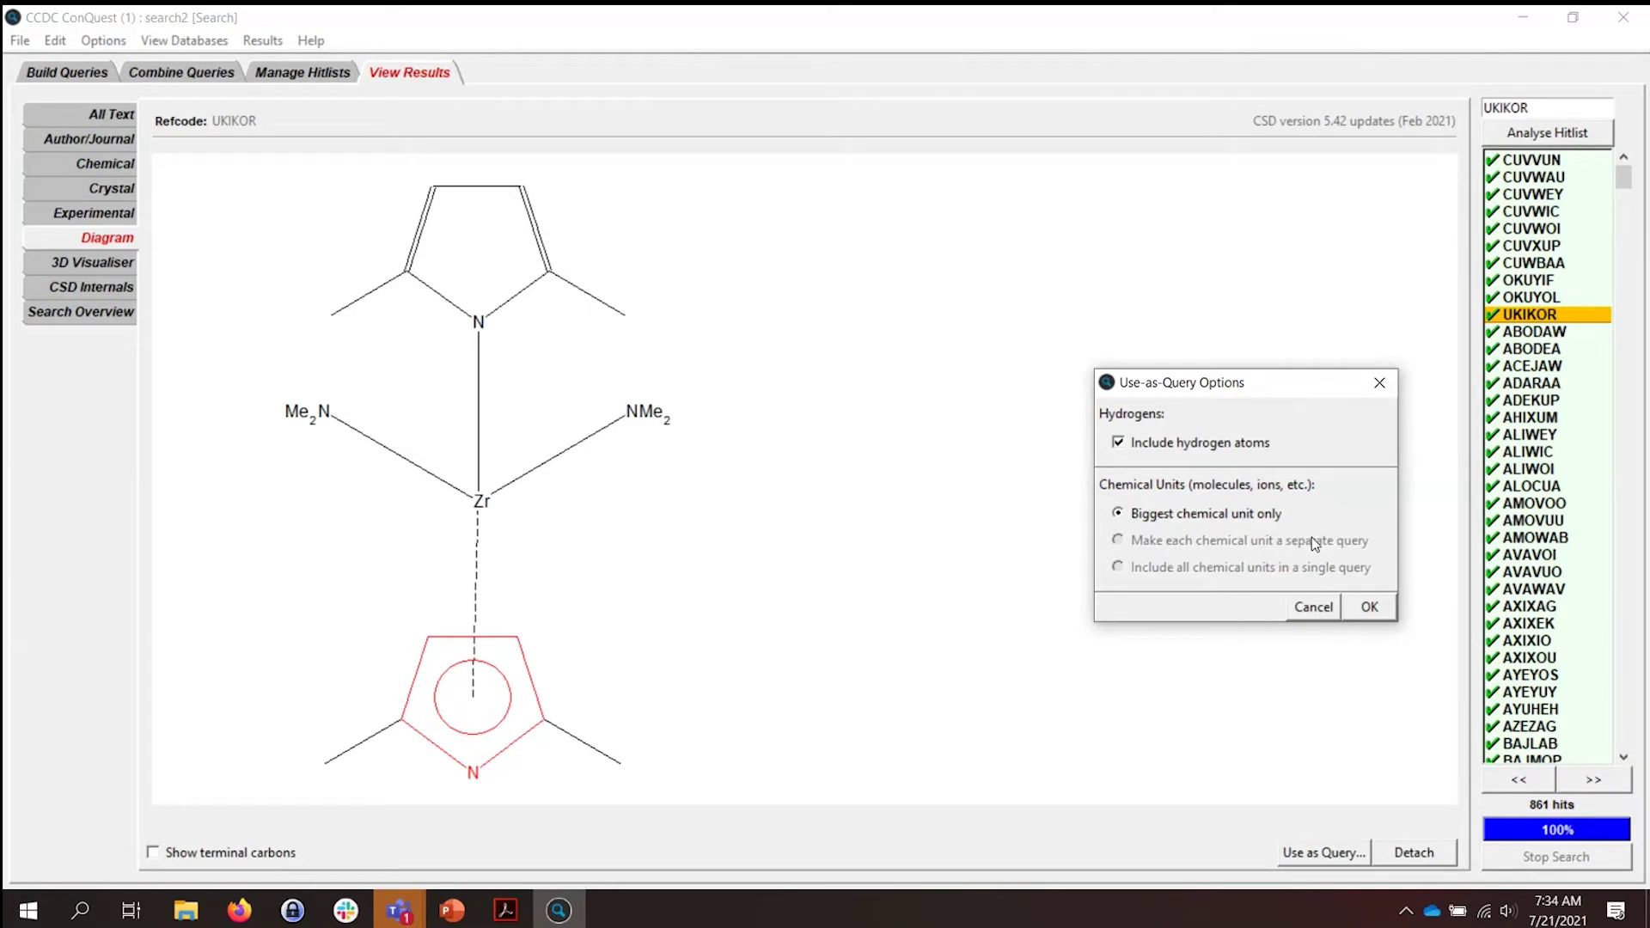
click(1119, 444)
click(1370, 607)
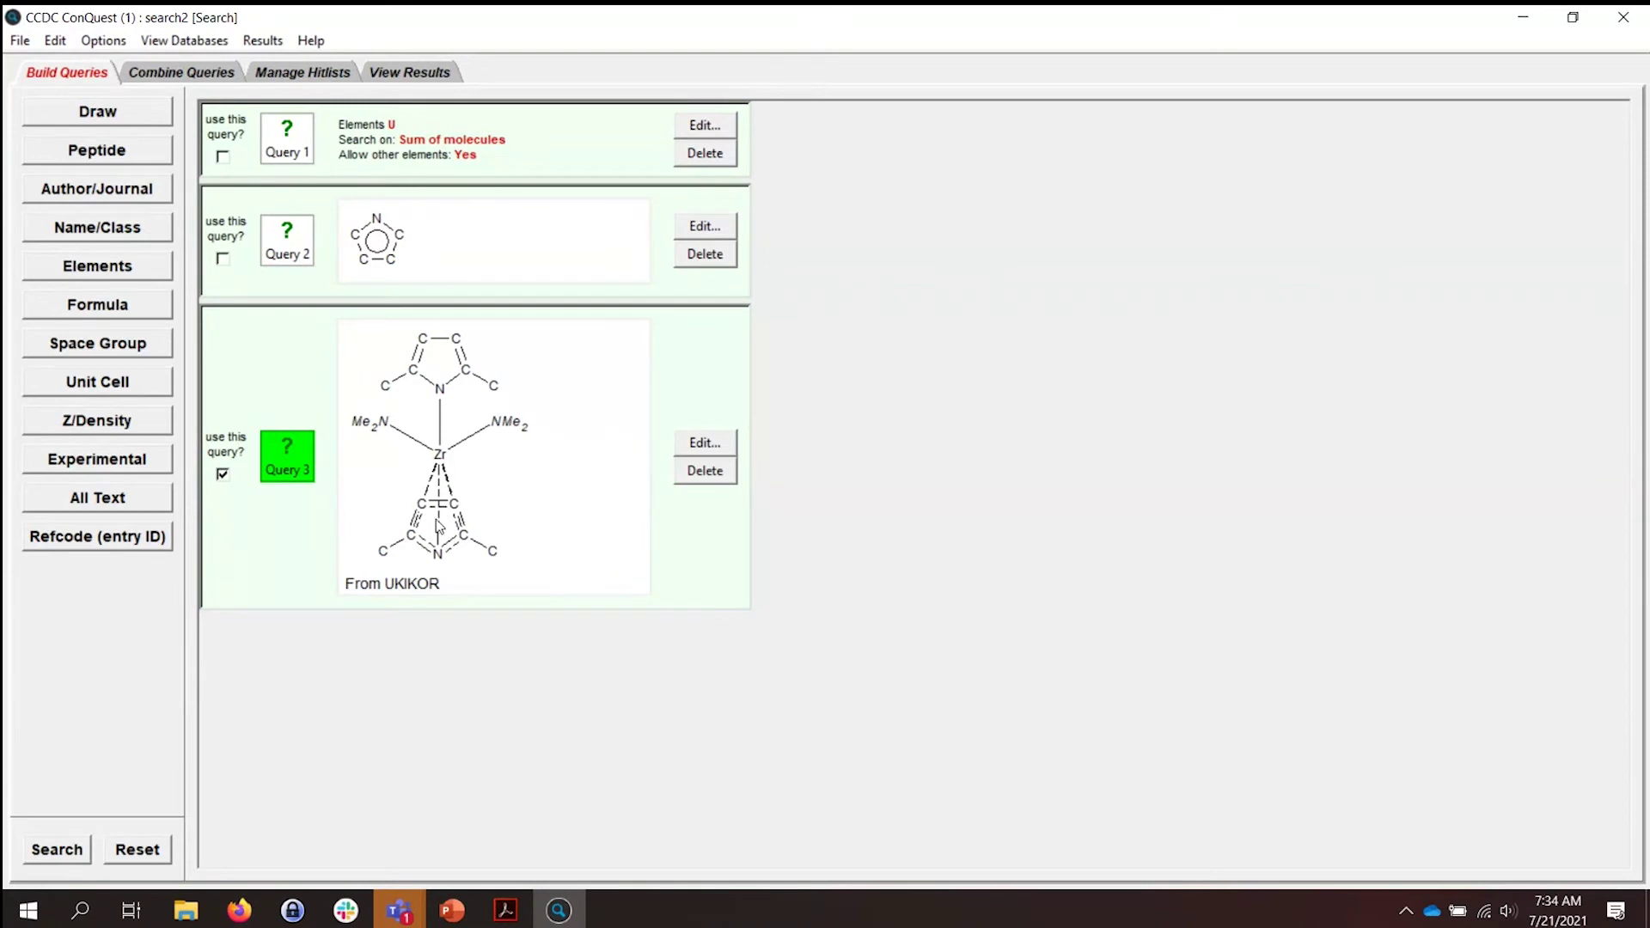
Edit the UKIKOR query and erase the N-bound dimethylpyrrole ring above zirconium, including its methyl carbons.
click(717, 453)
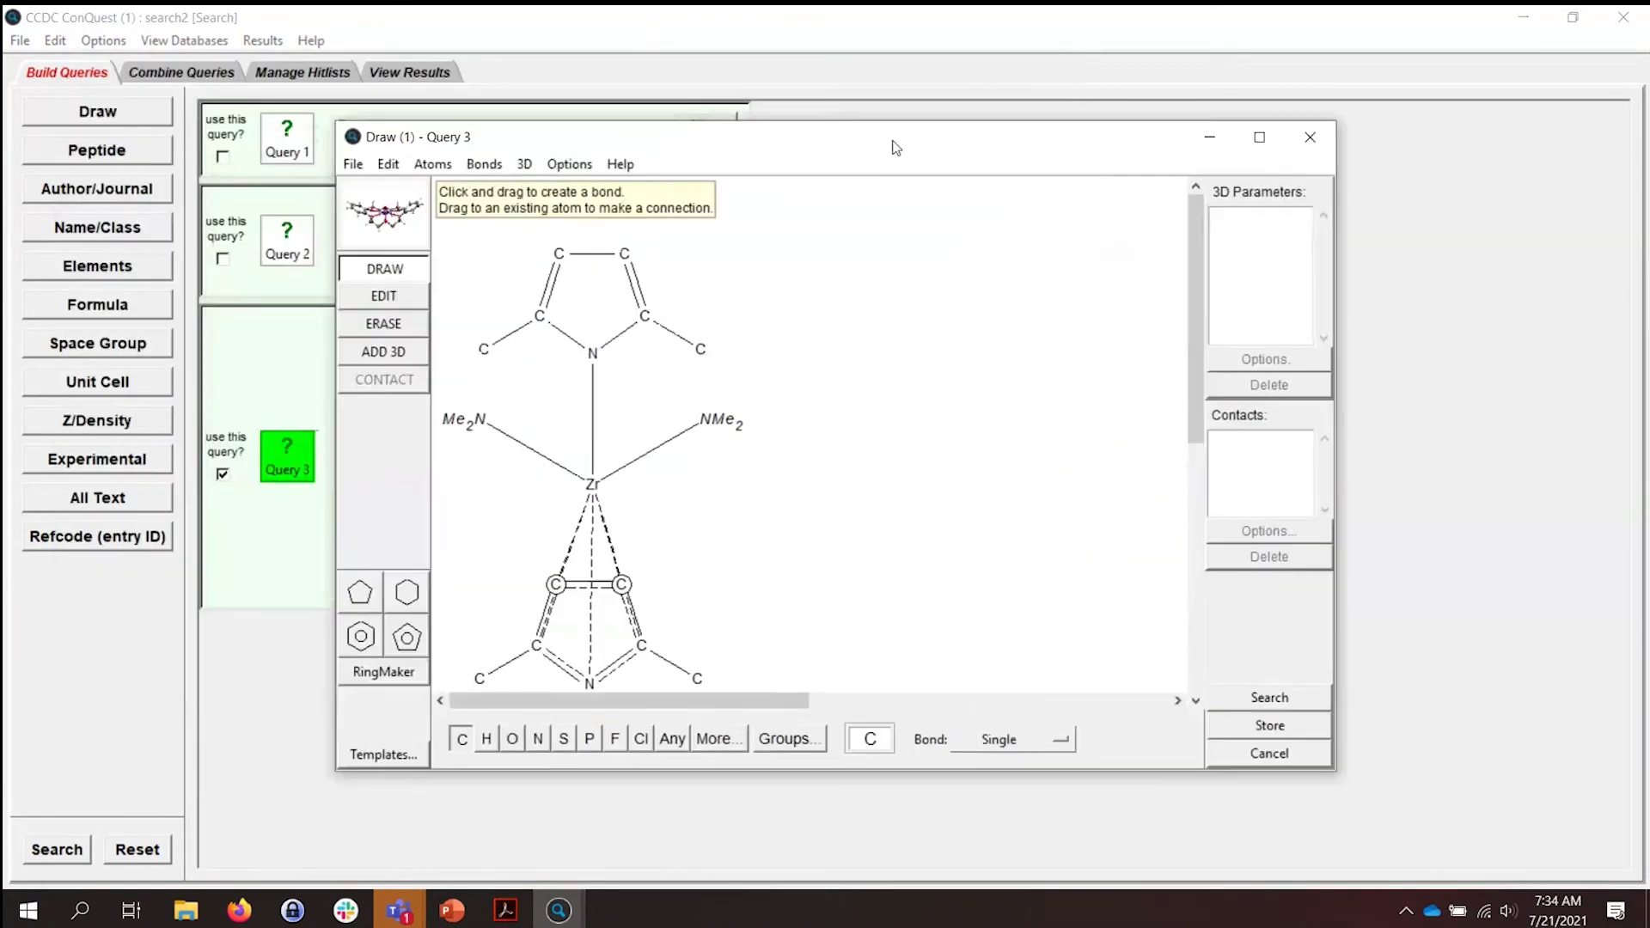
click(388, 335)
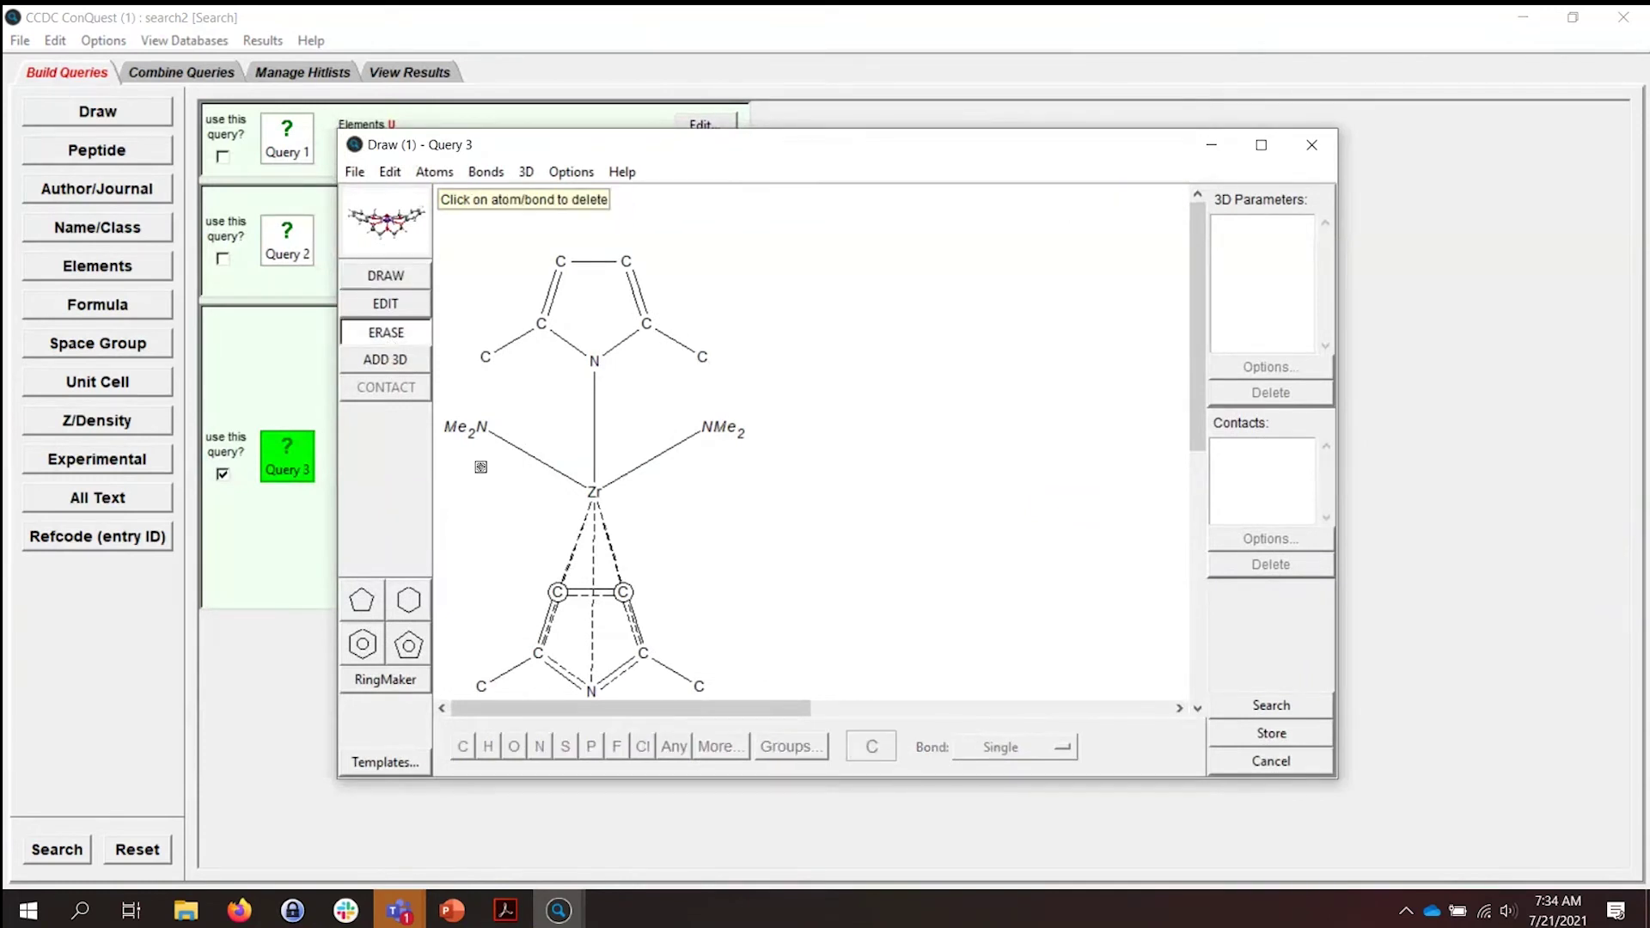
click(485, 357)
click(545, 328)
click(593, 361)
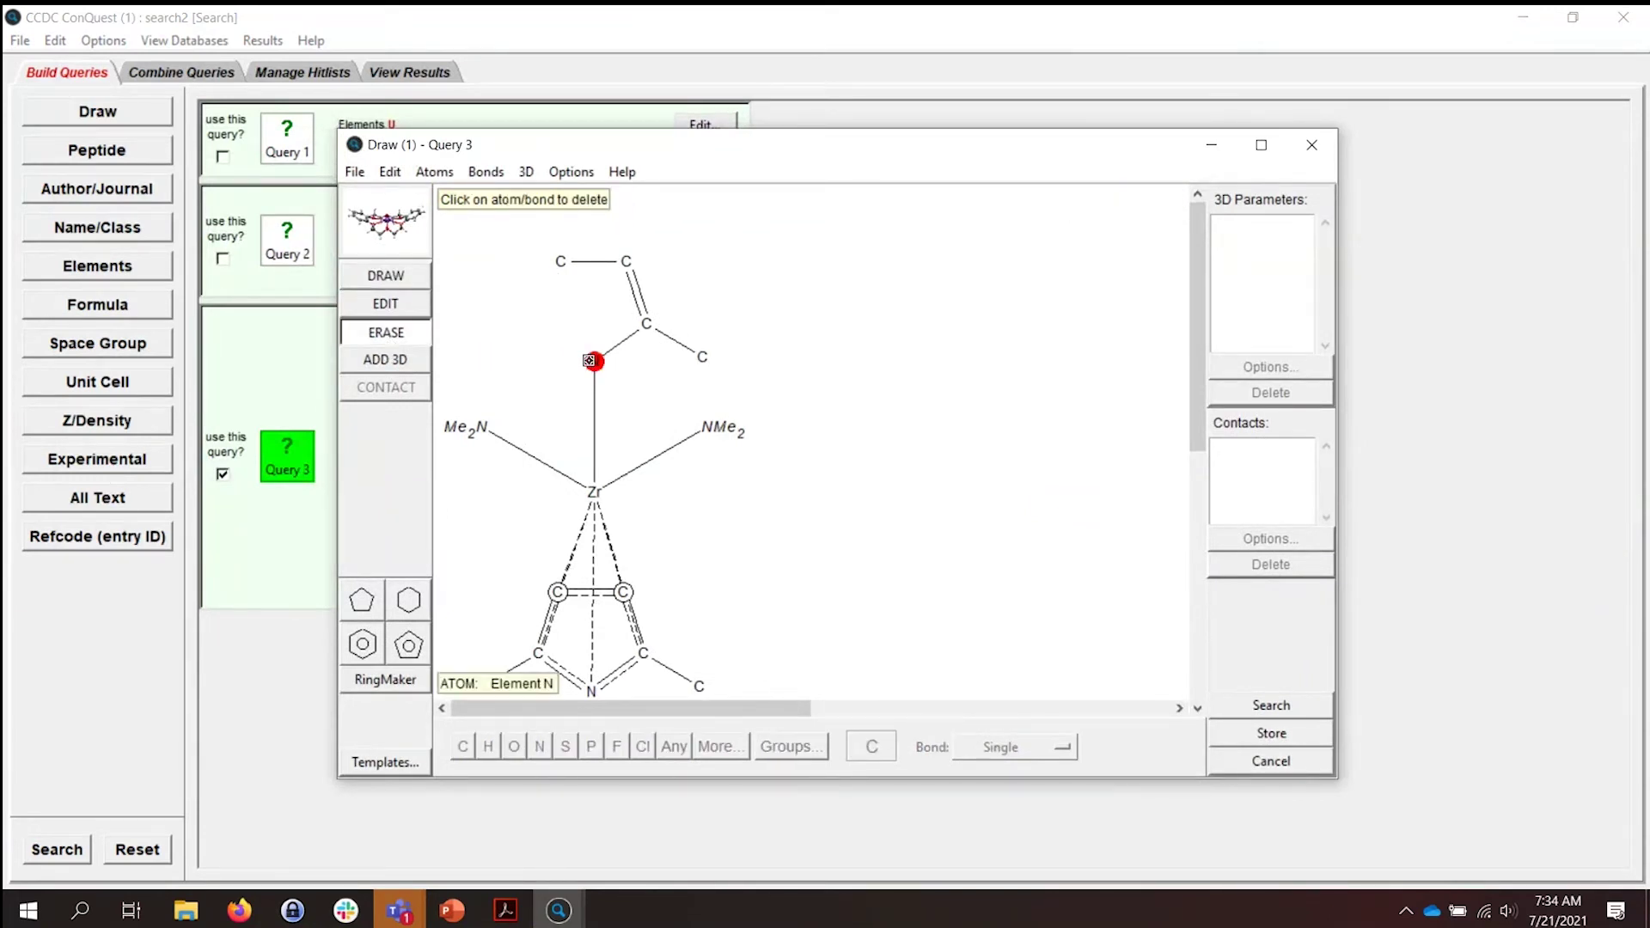
click(647, 324)
click(700, 357)
click(626, 261)
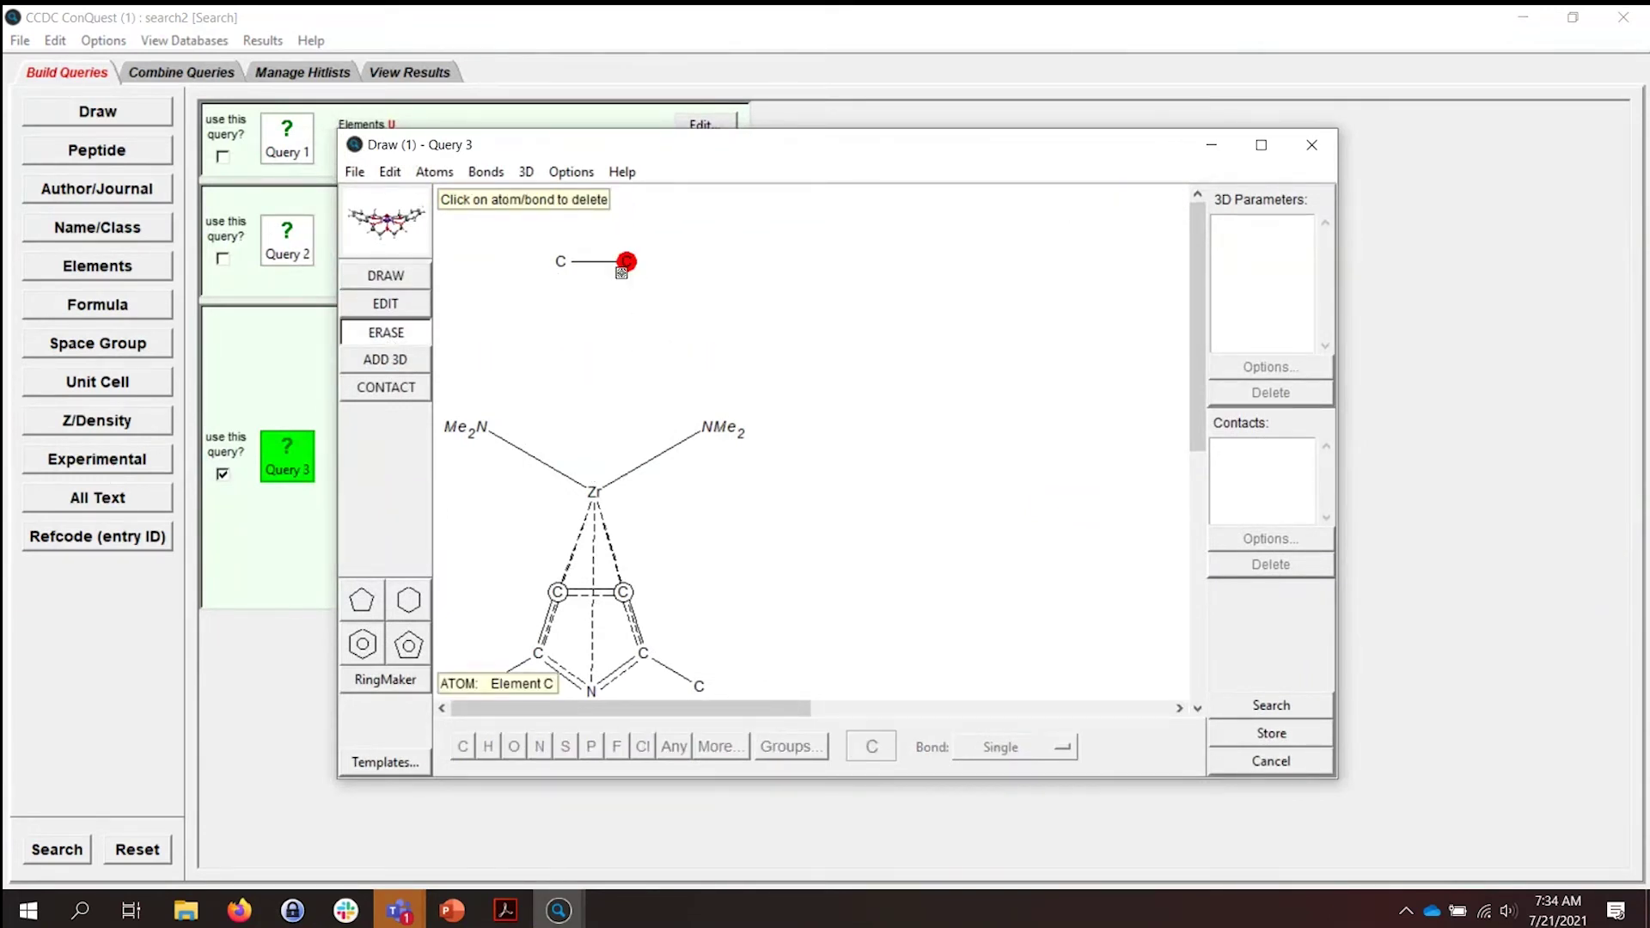
click(627, 261)
click(631, 261)
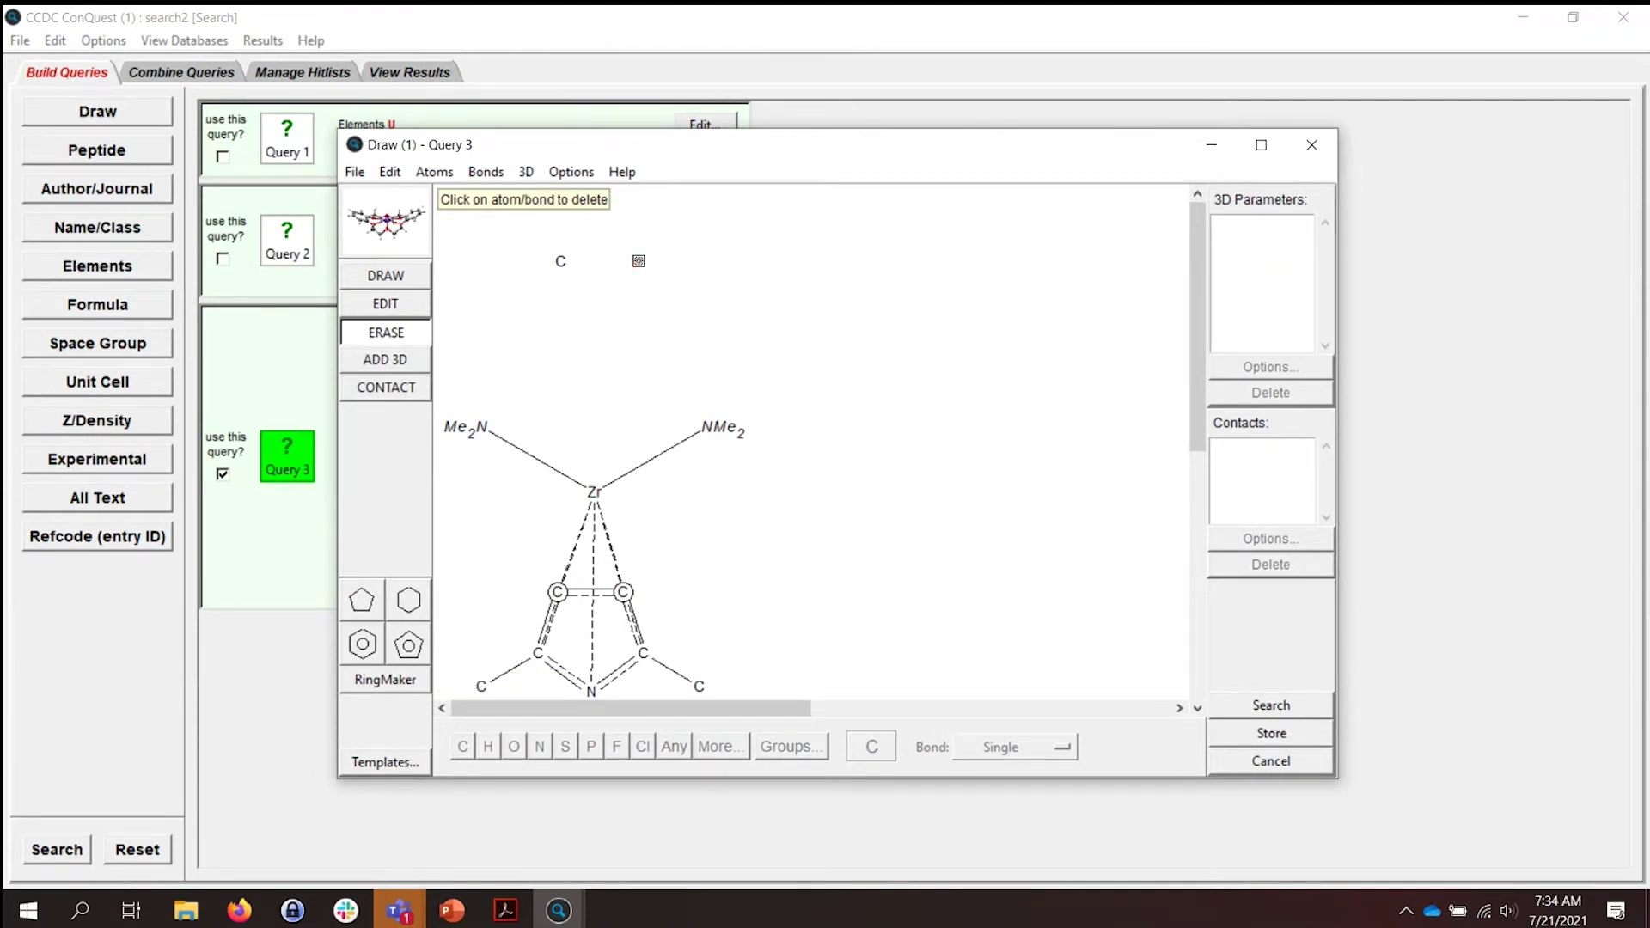
click(560, 260)
Replace the zirconium atom in the query with the first-row transition metal group 1R.
click(400, 279)
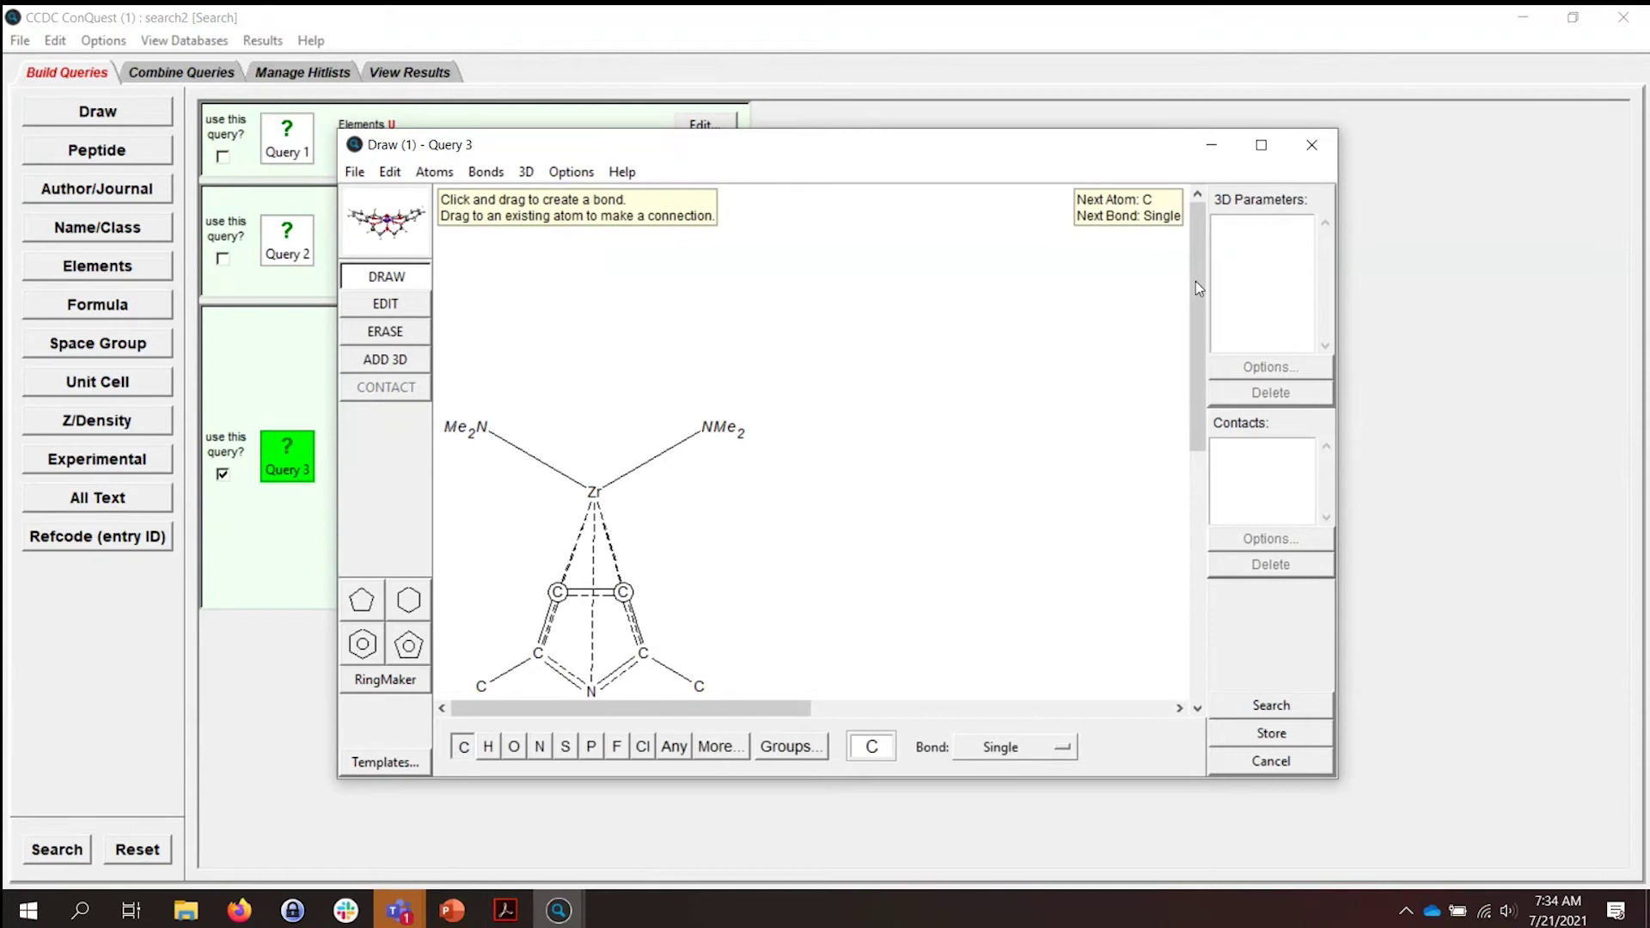
drag(1199, 287, 1201, 348)
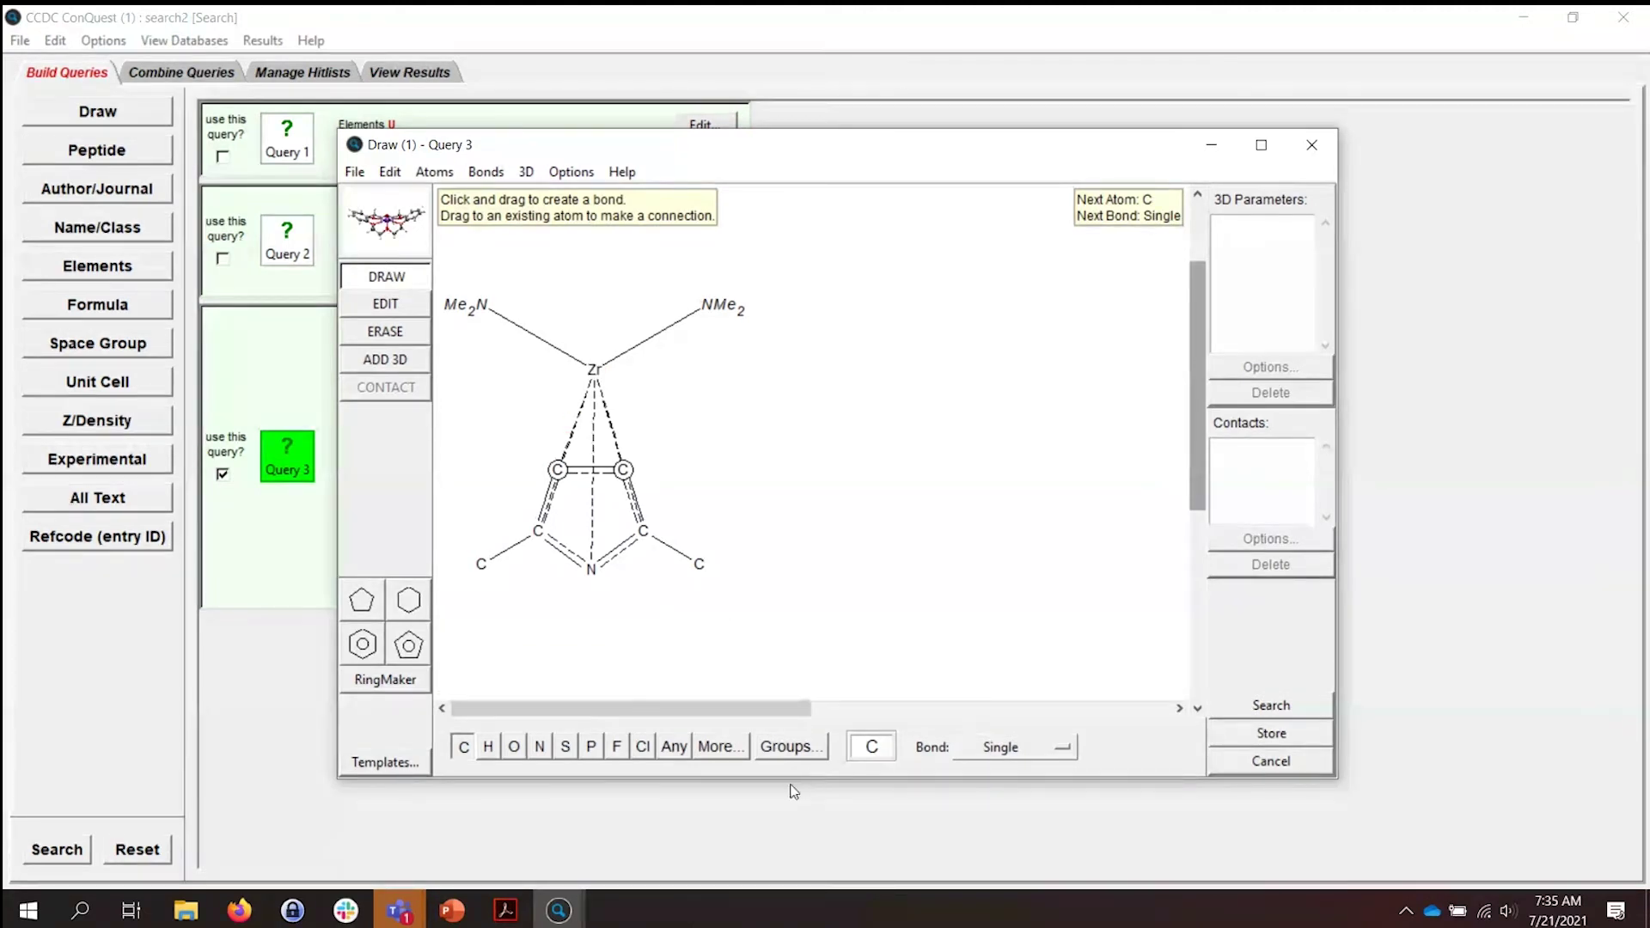
click(718, 748)
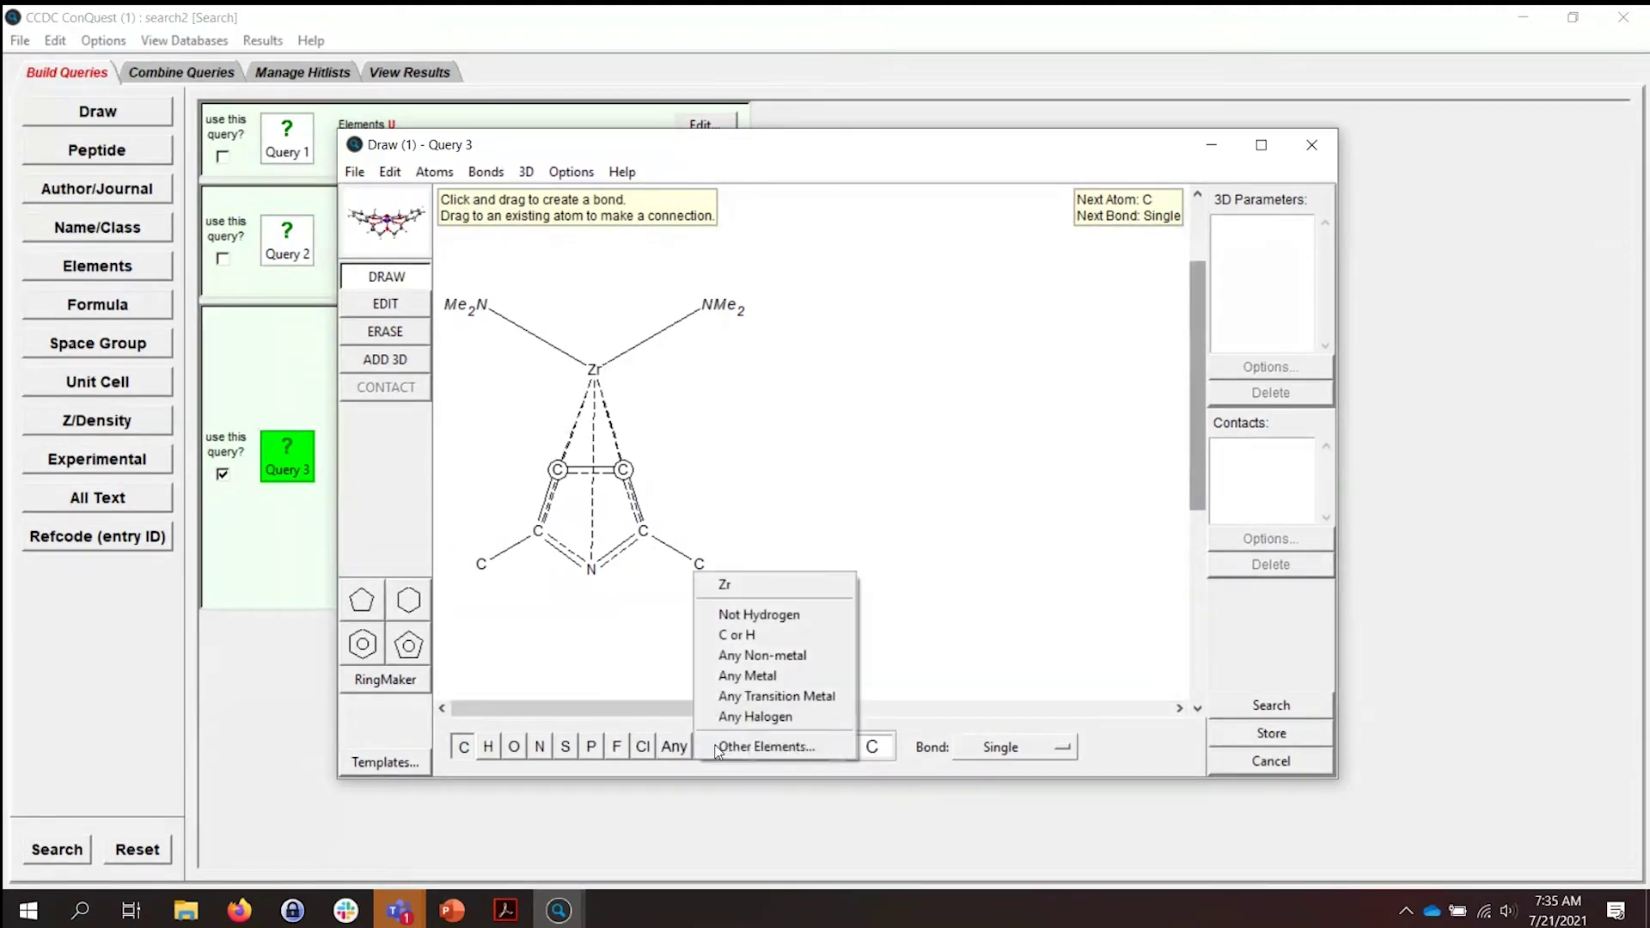
click(762, 746)
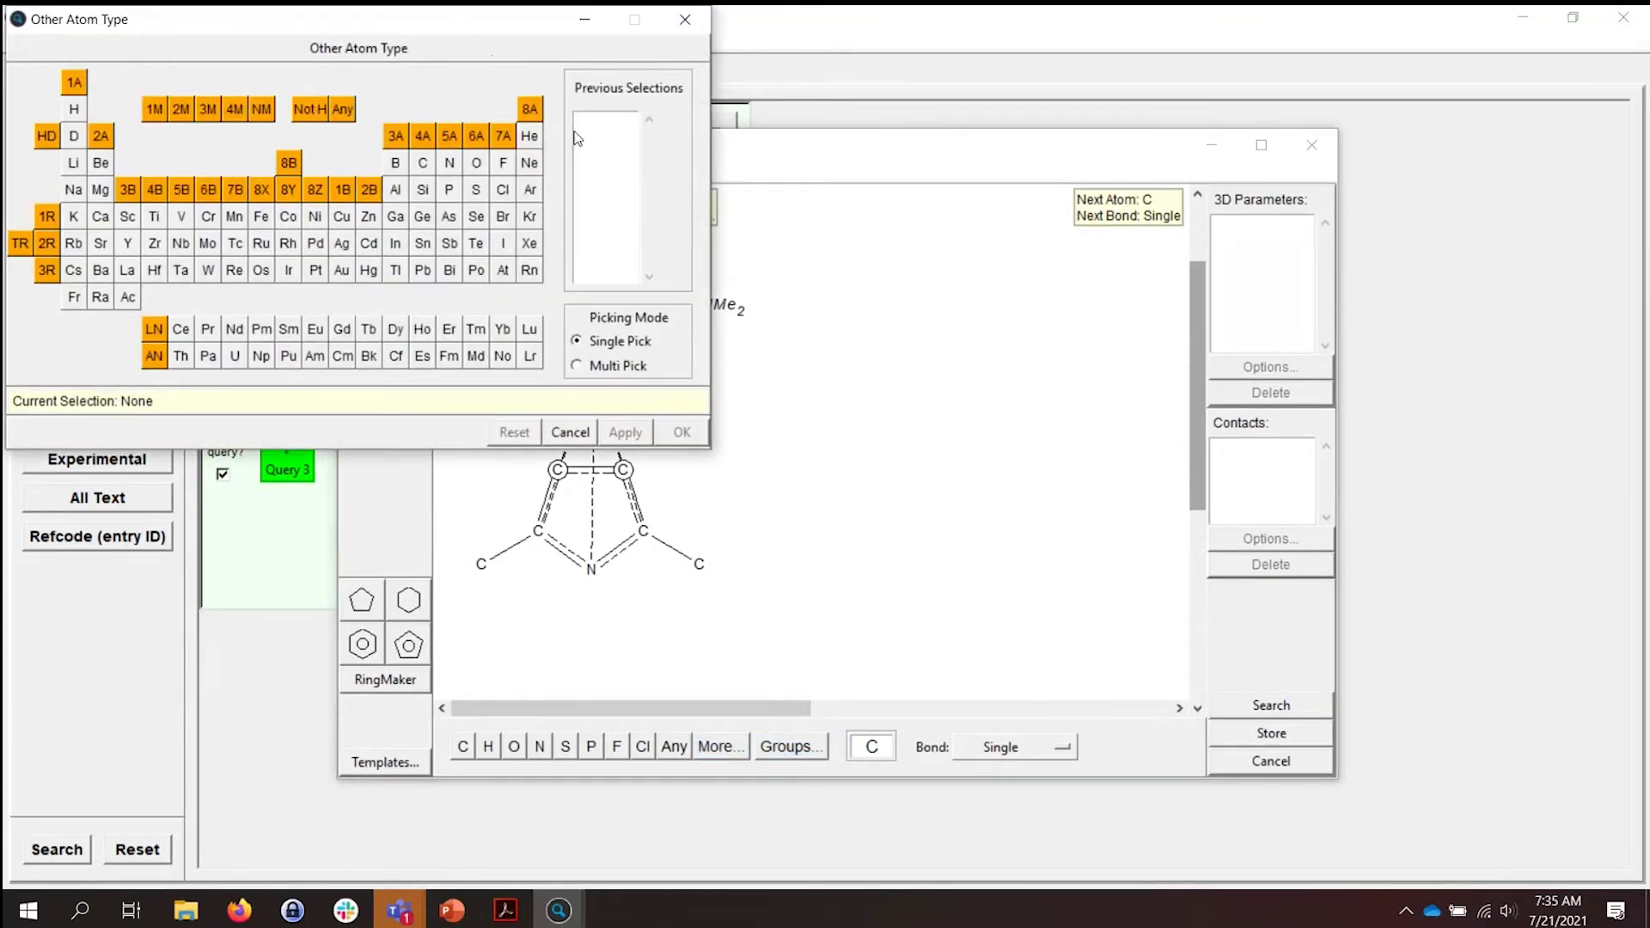
drag(516, 42, 1388, 143)
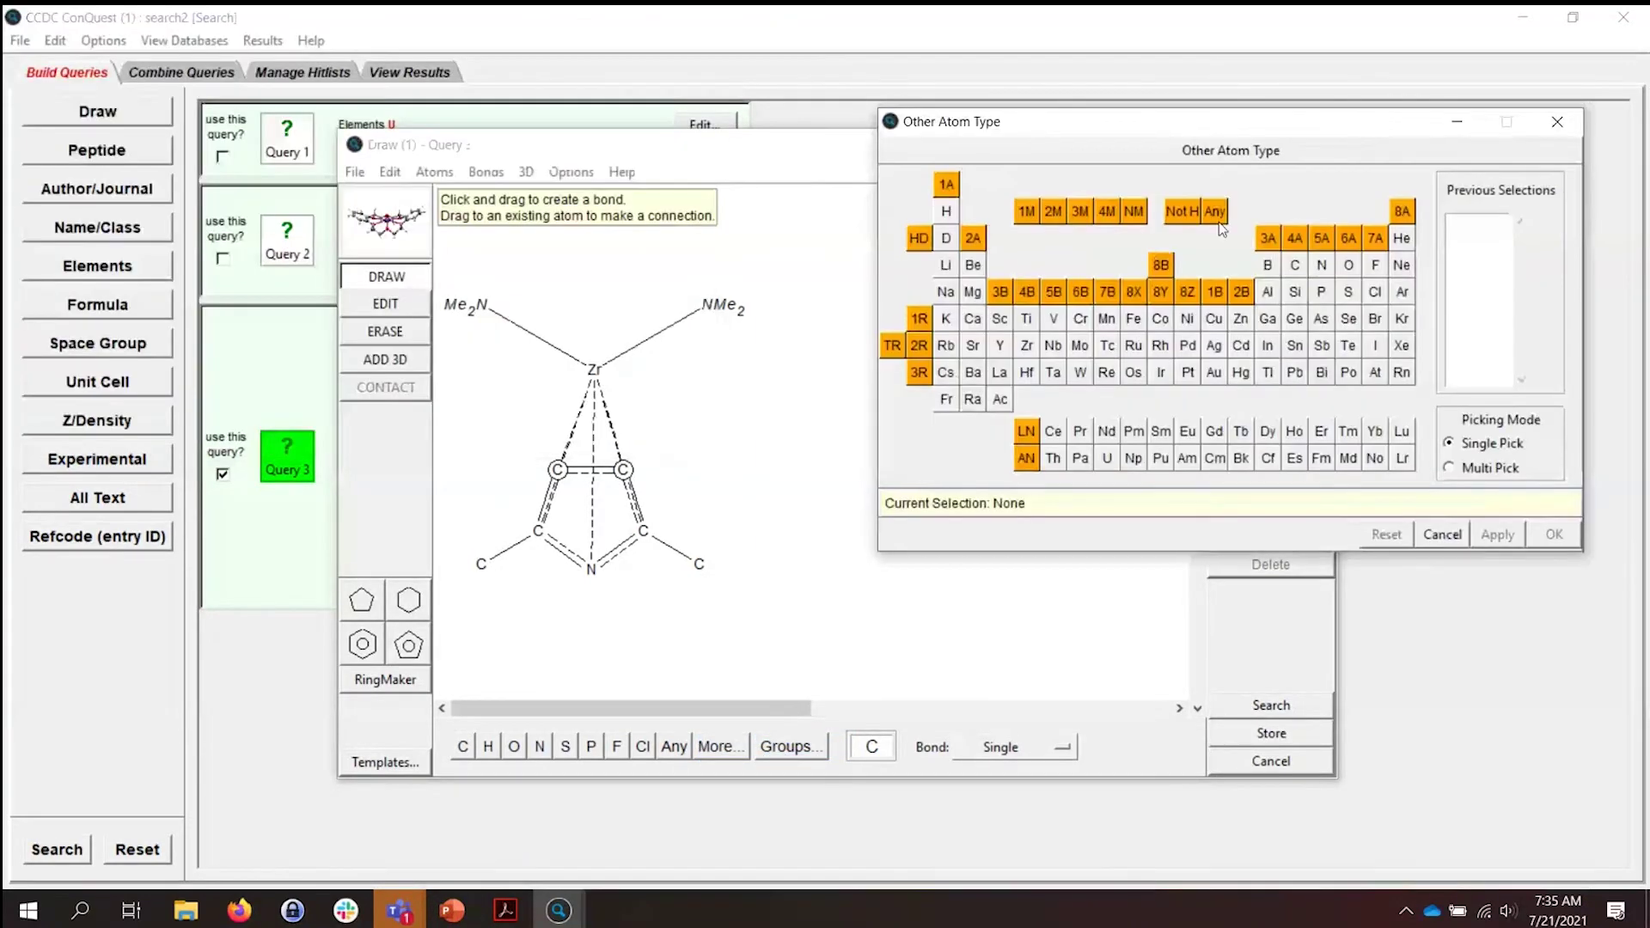
click(916, 320)
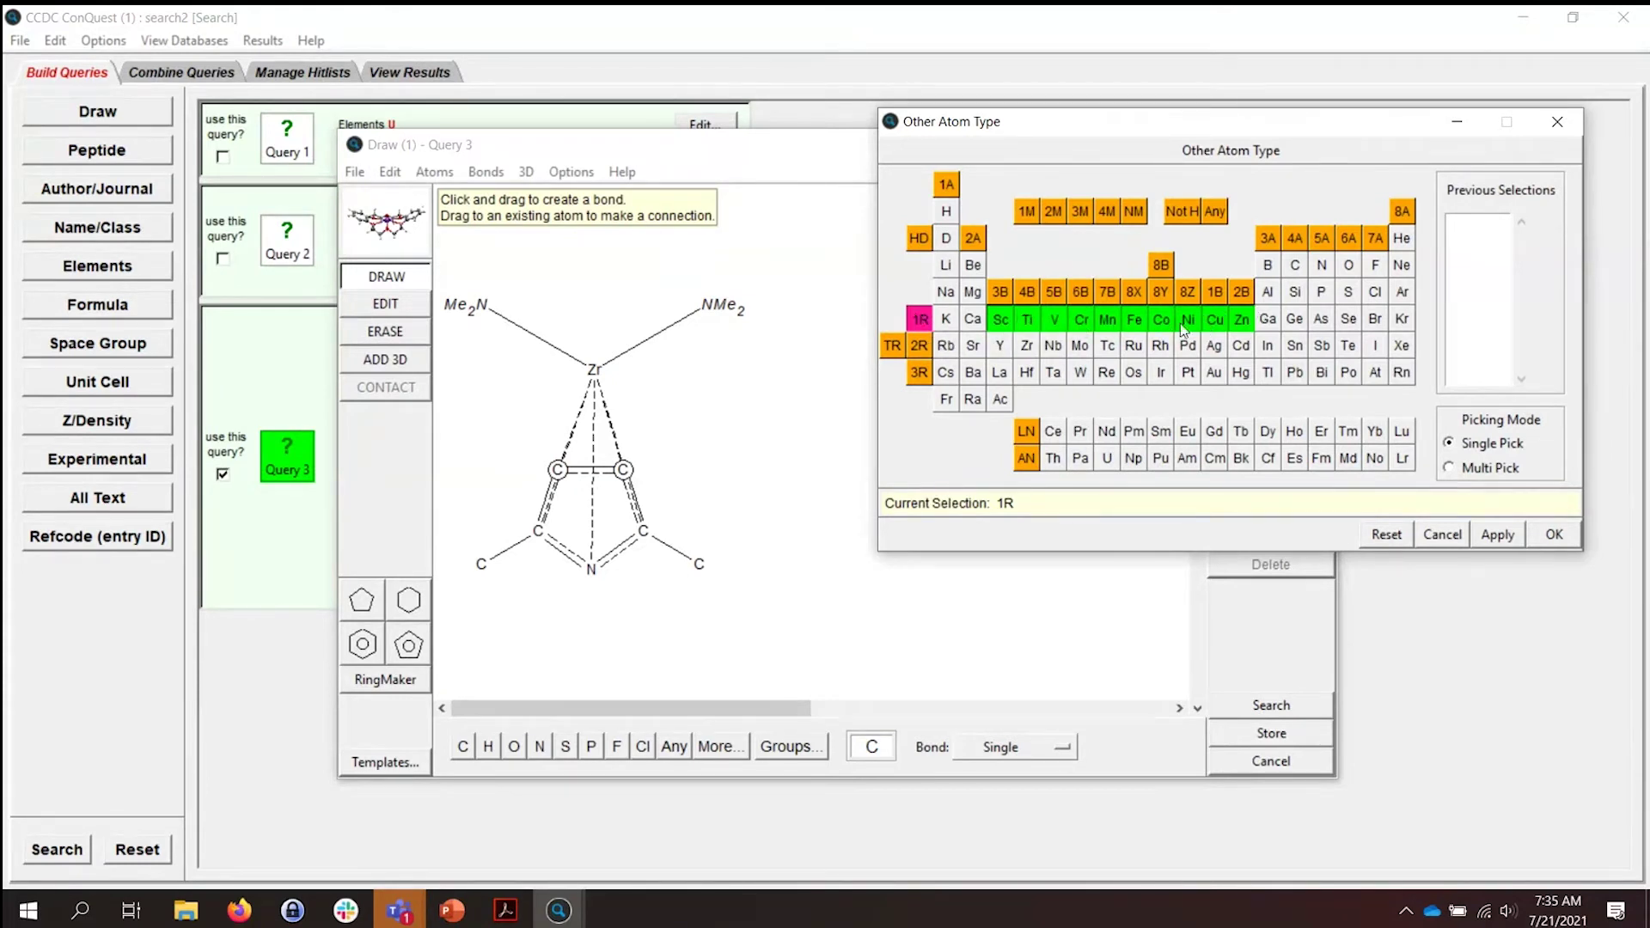
click(1553, 534)
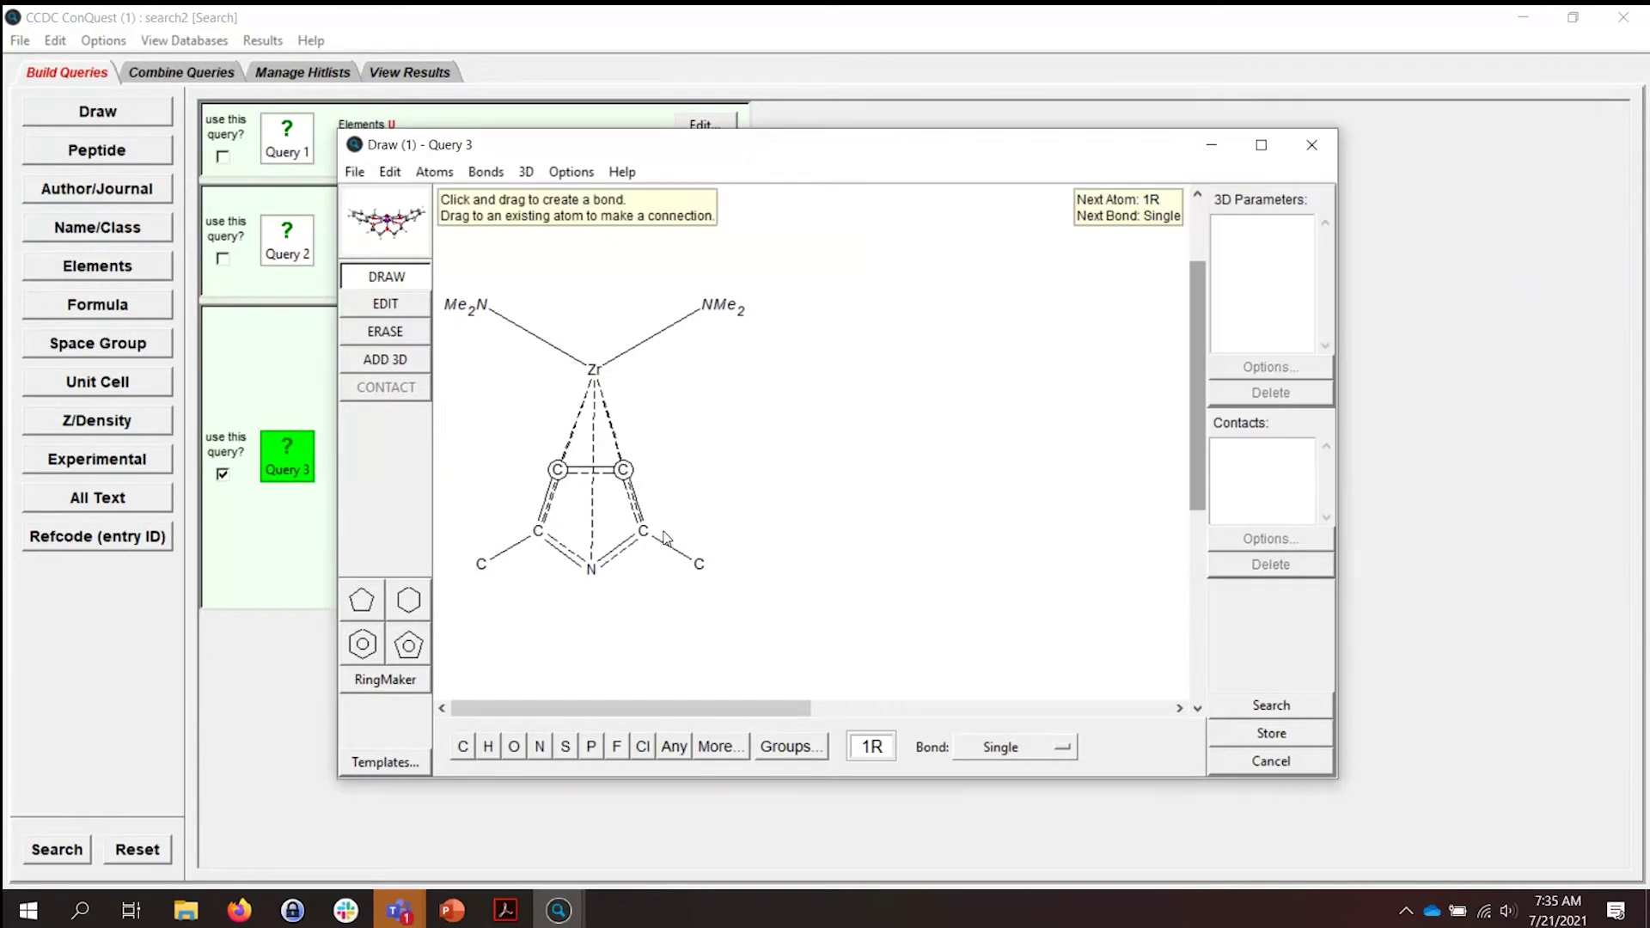
click(594, 375)
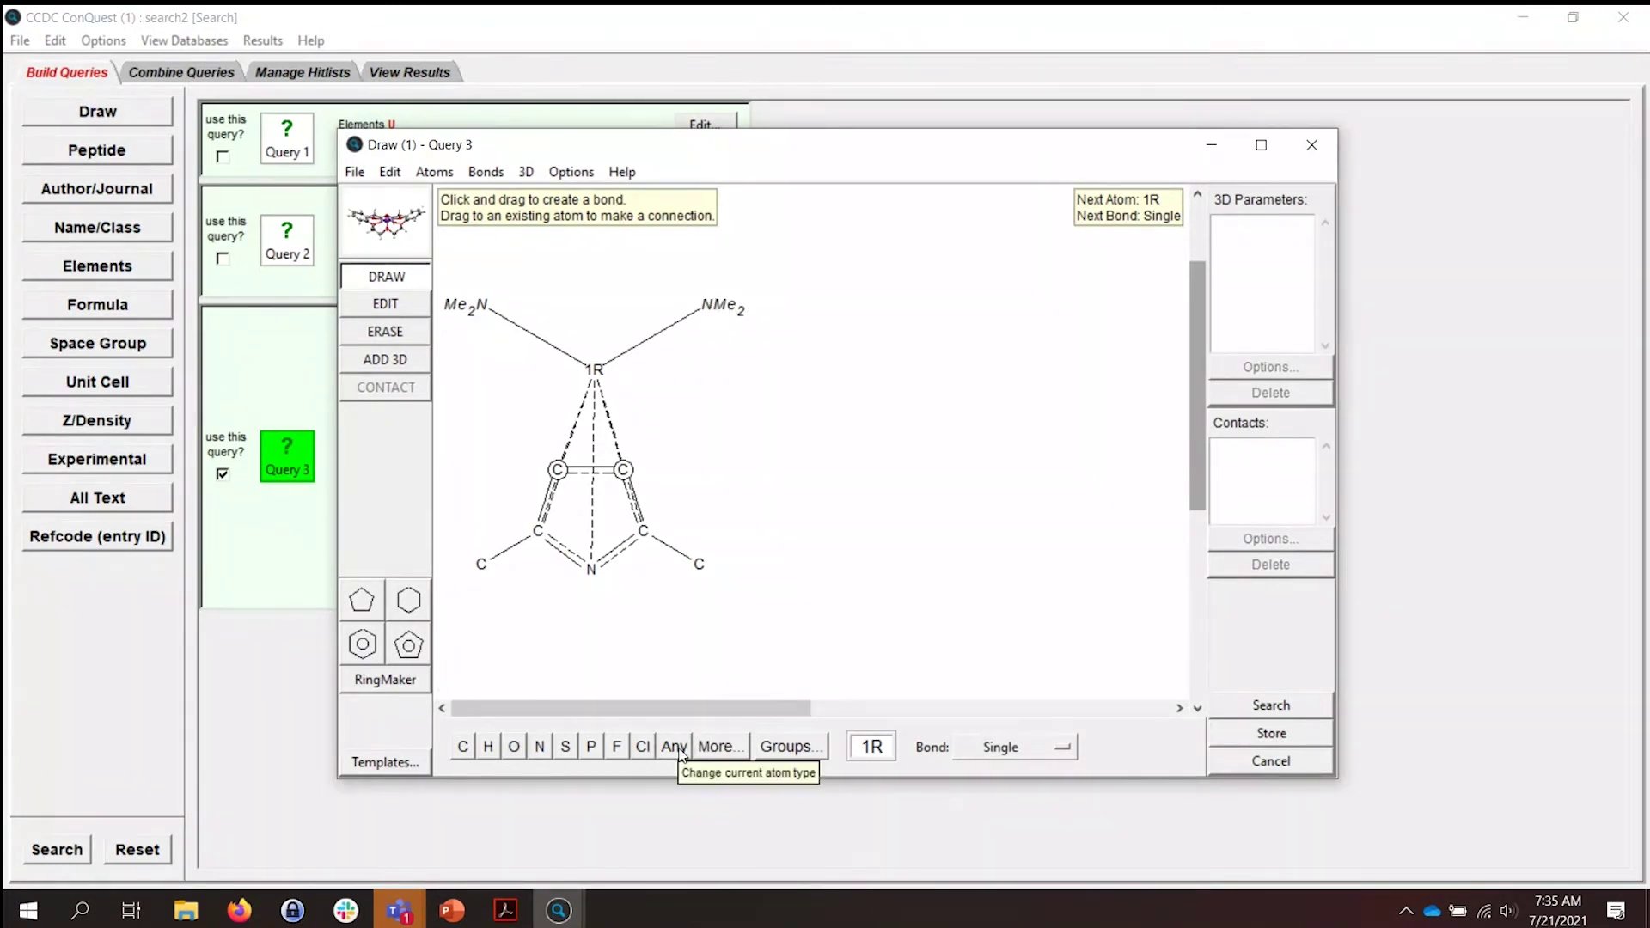
Replace both NMe2 groups on the metal with the any-atom type X.
click(679, 750)
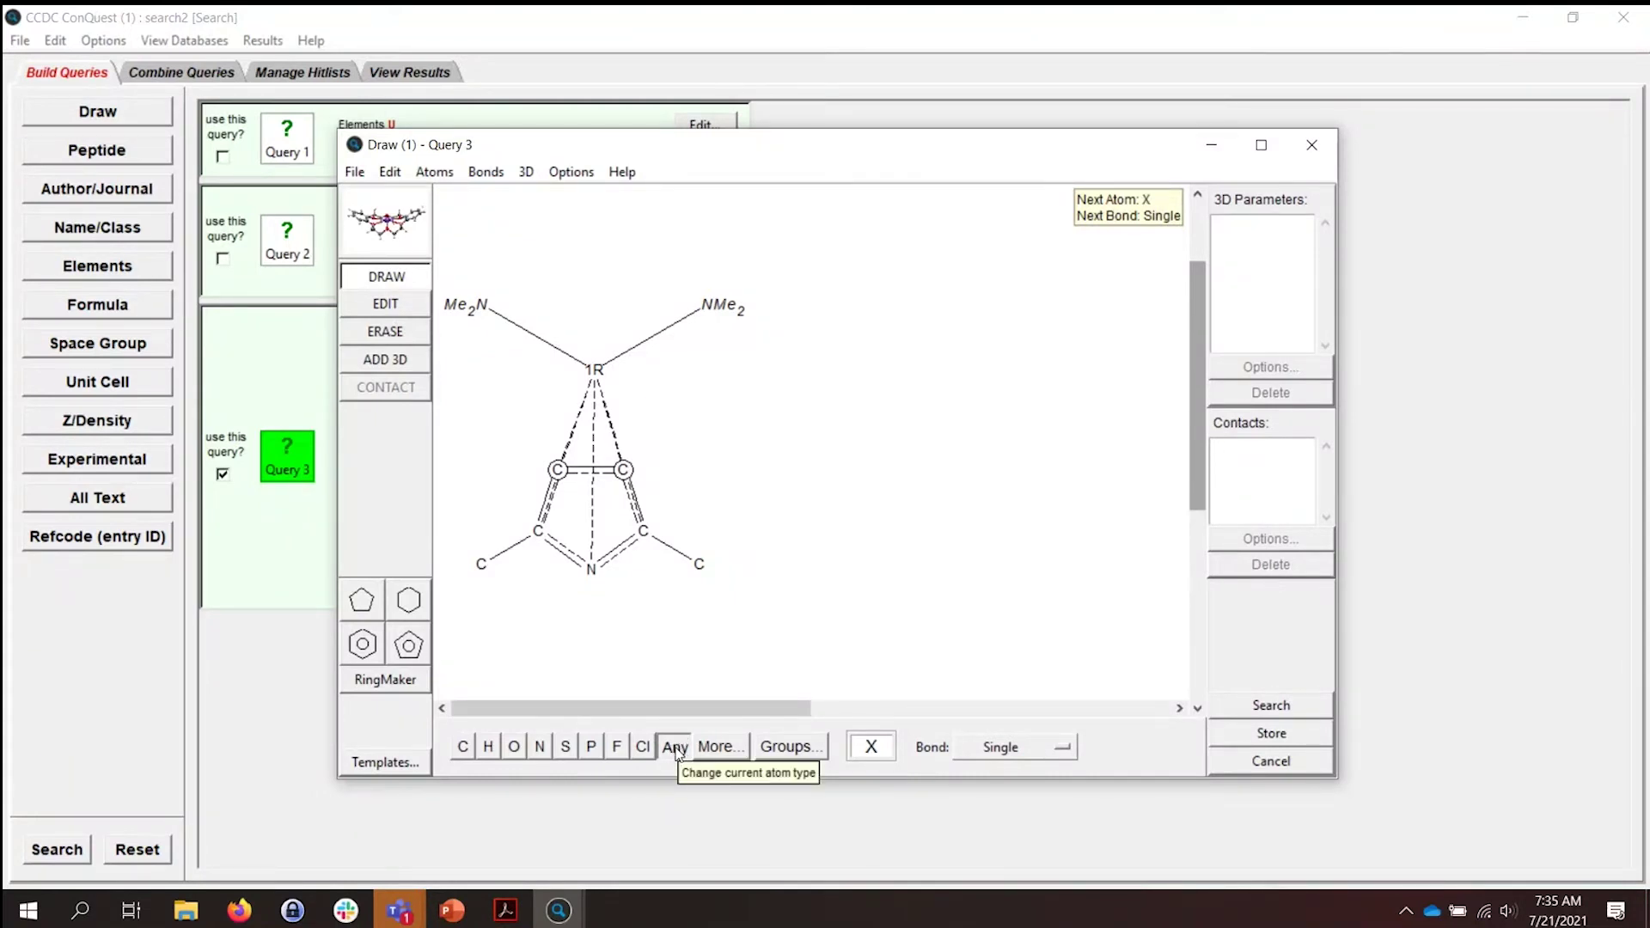
click(722, 309)
click(464, 307)
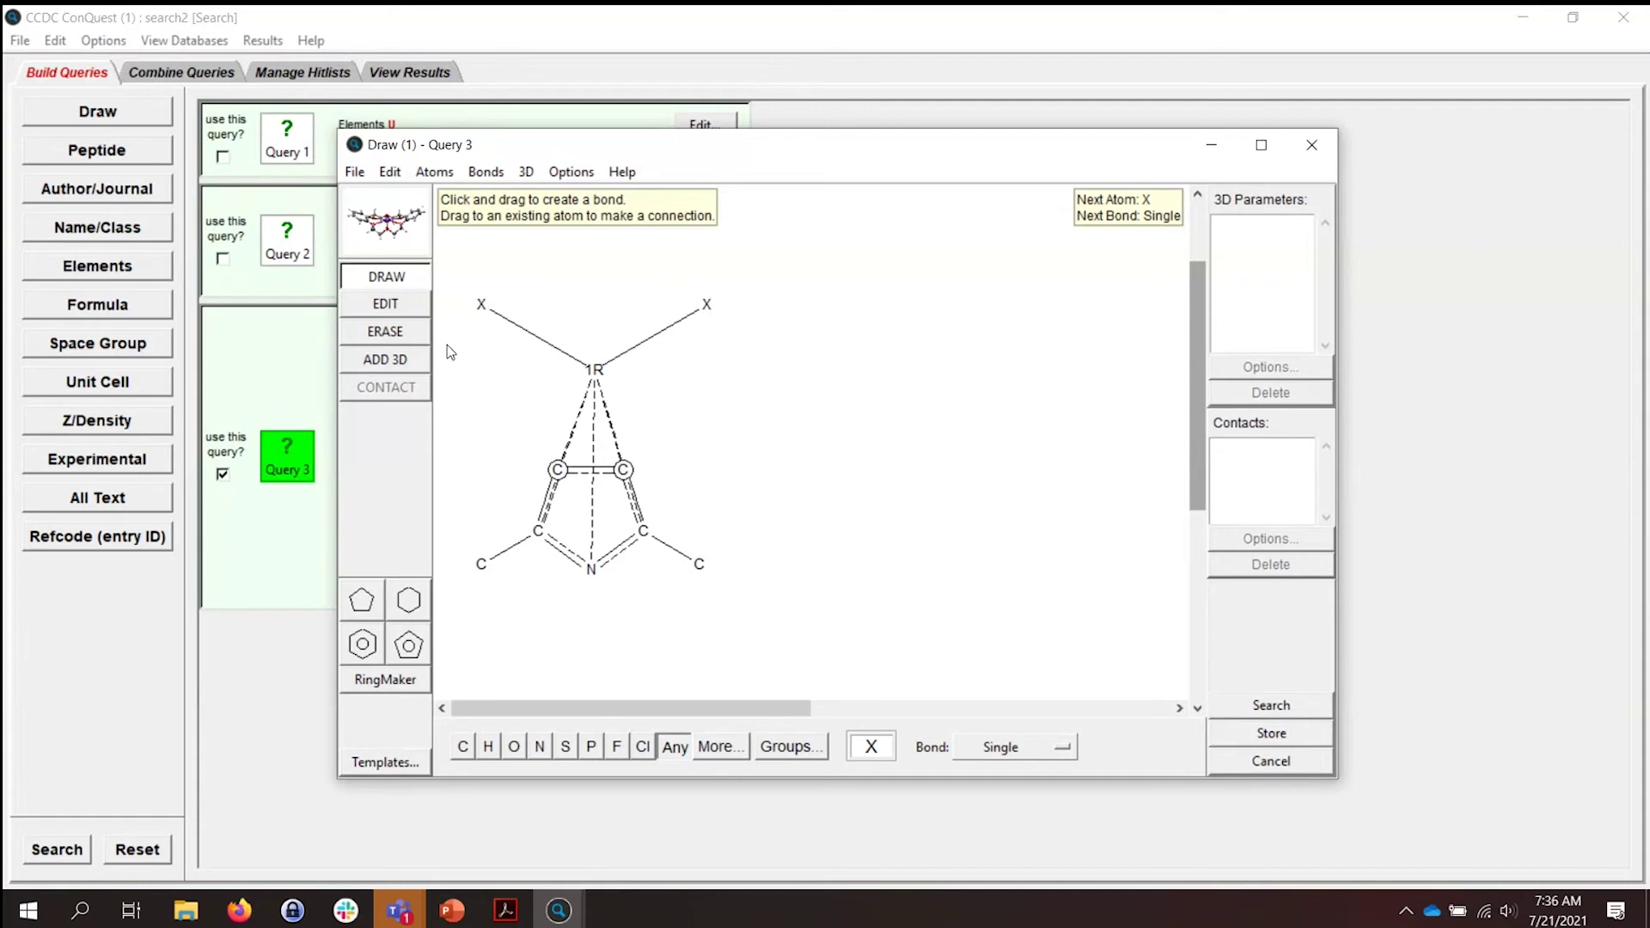
Define a centroid from the five pyrrolyl ring atoms C7, C8, C9, N2 and C6 as a 3D object.
click(397, 362)
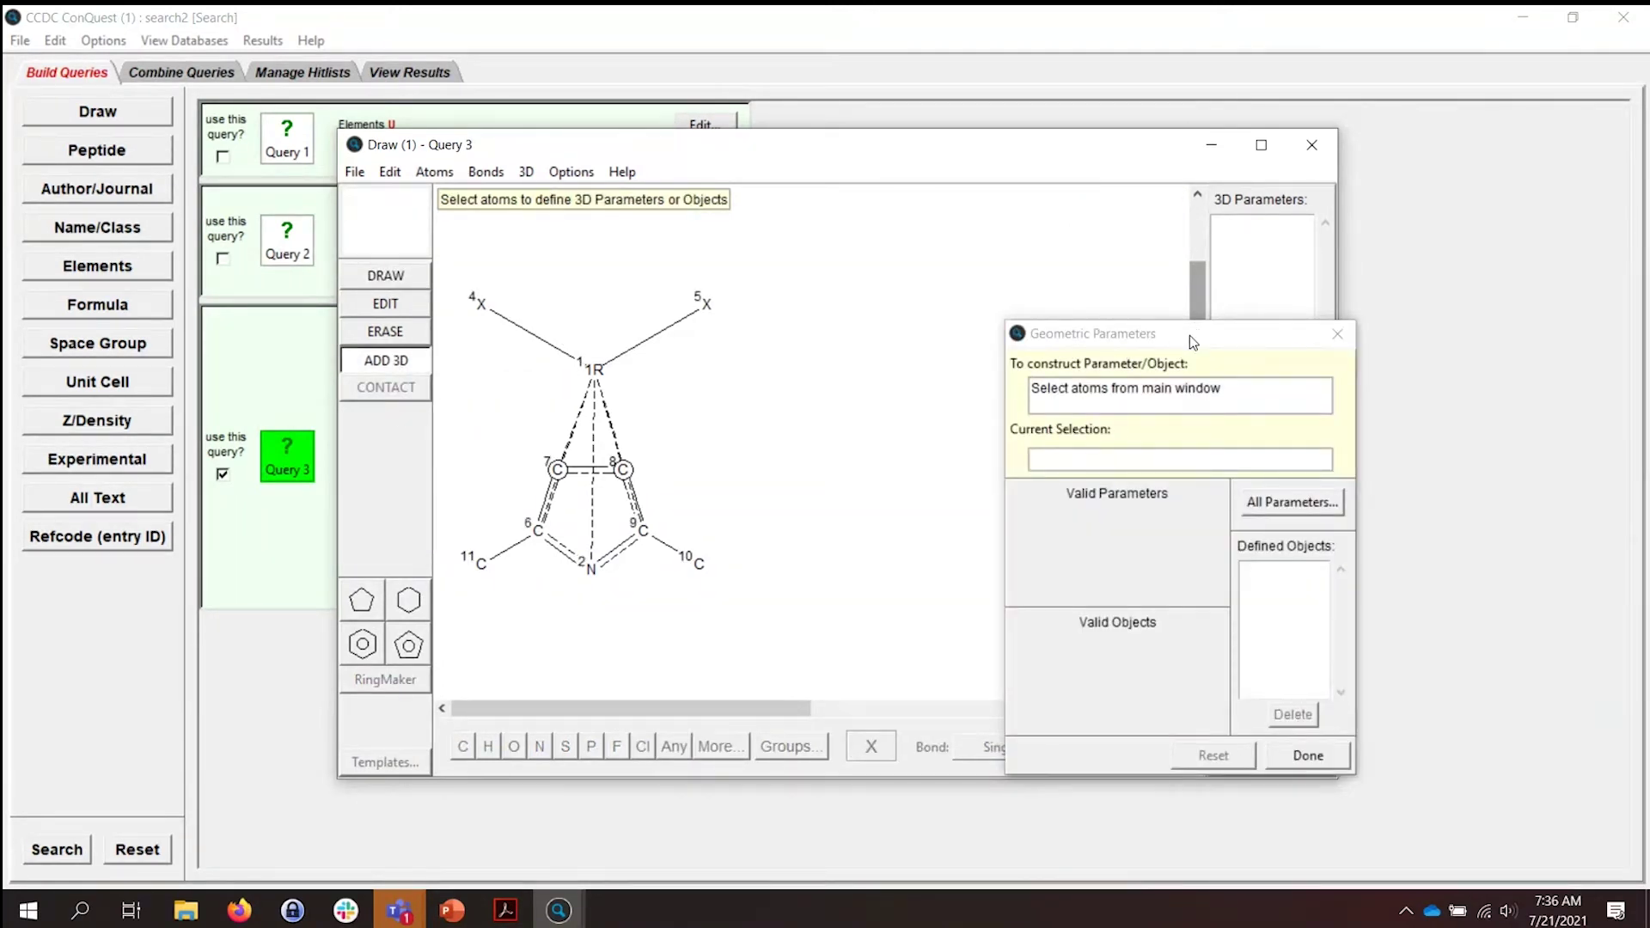
drag(1190, 336, 1014, 223)
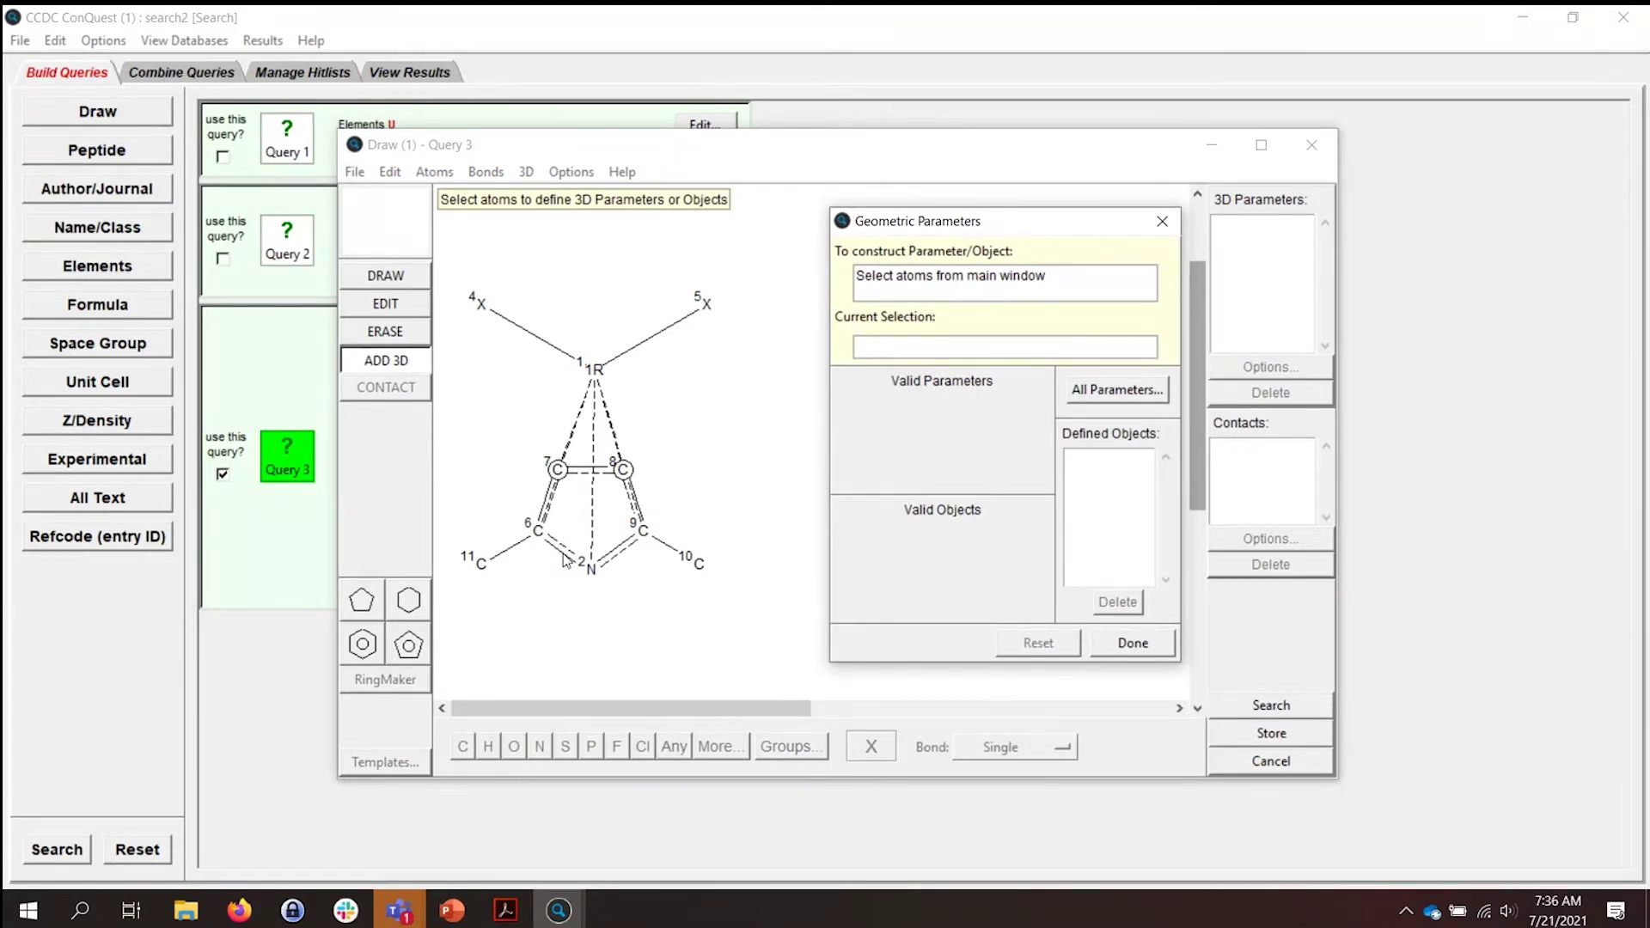
click(558, 470)
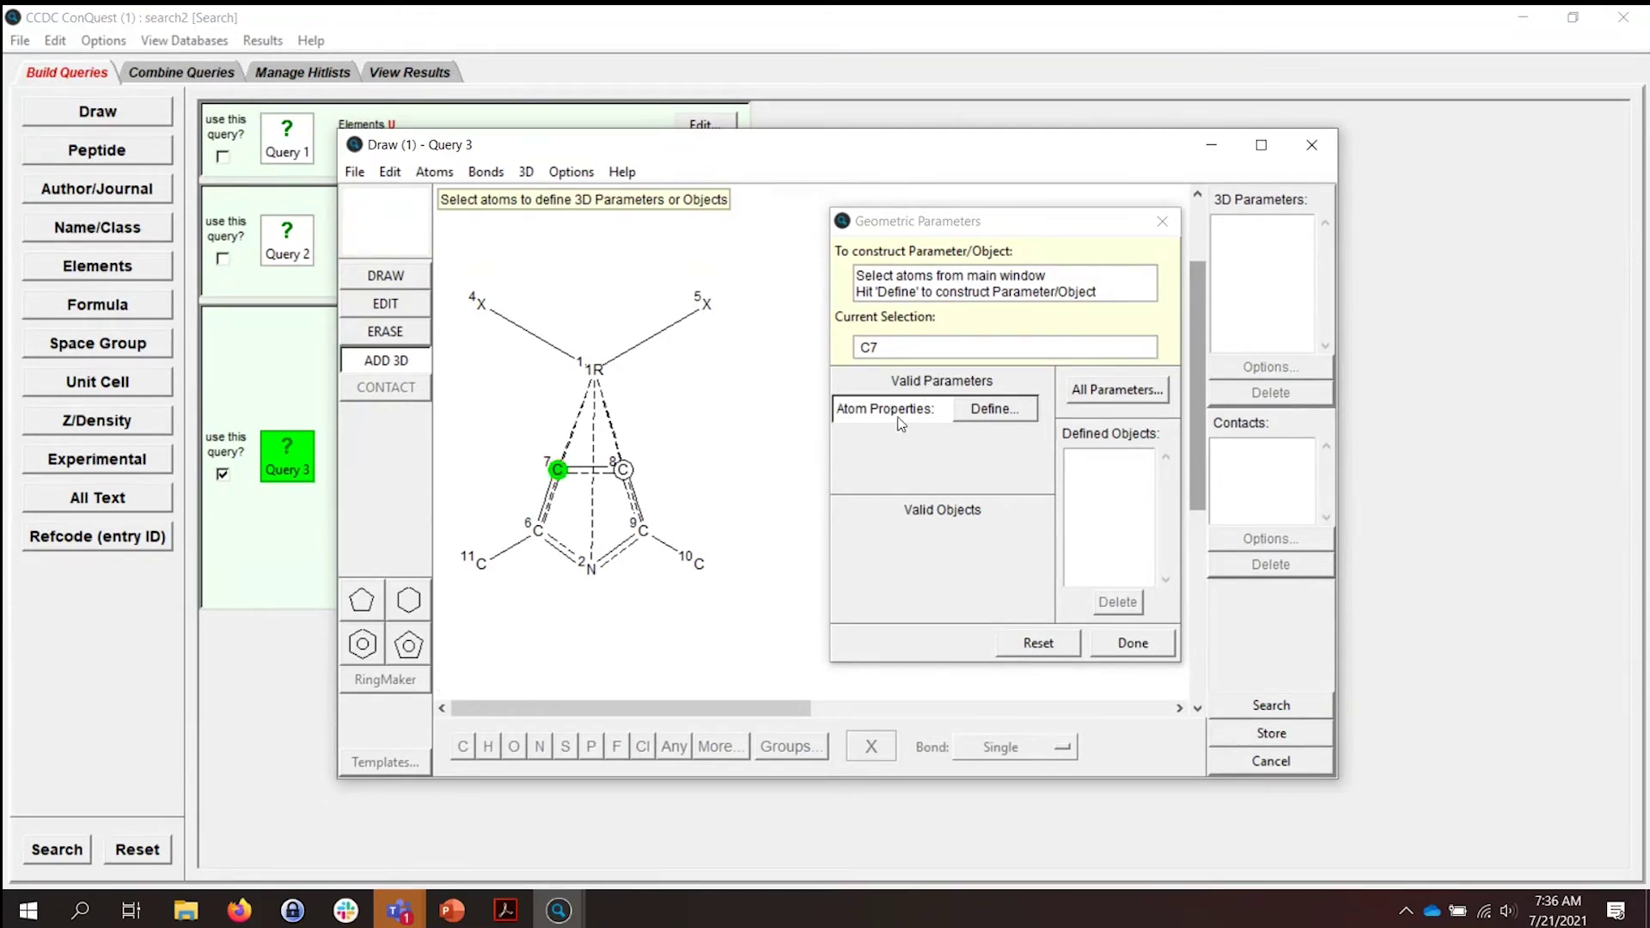
click(997, 412)
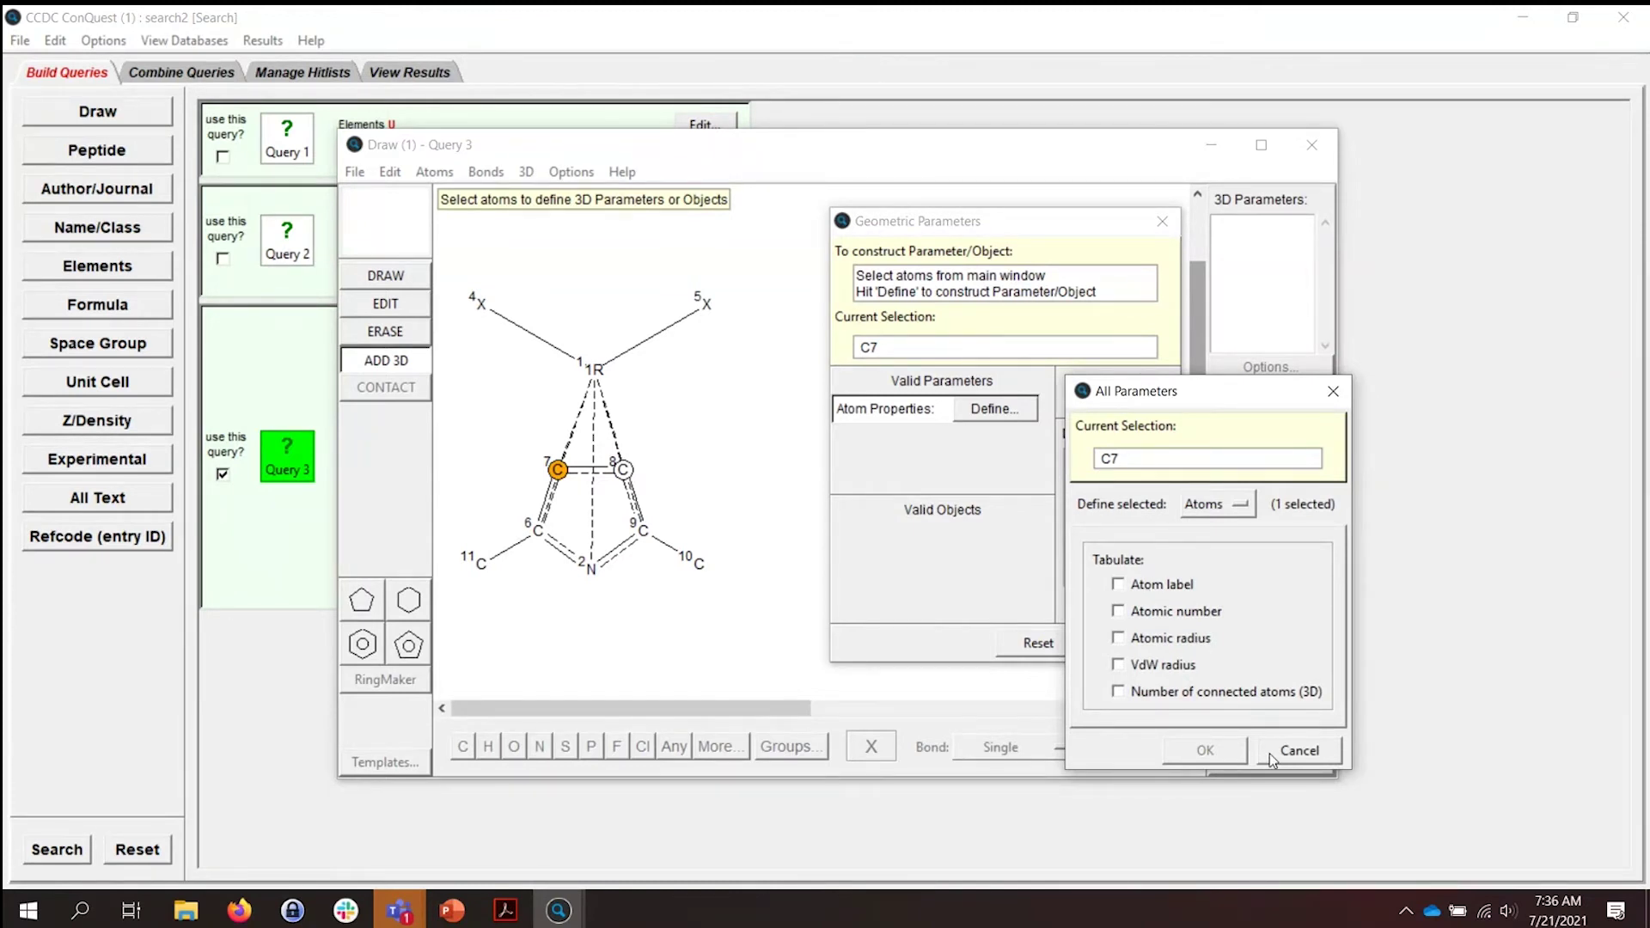
click(1332, 393)
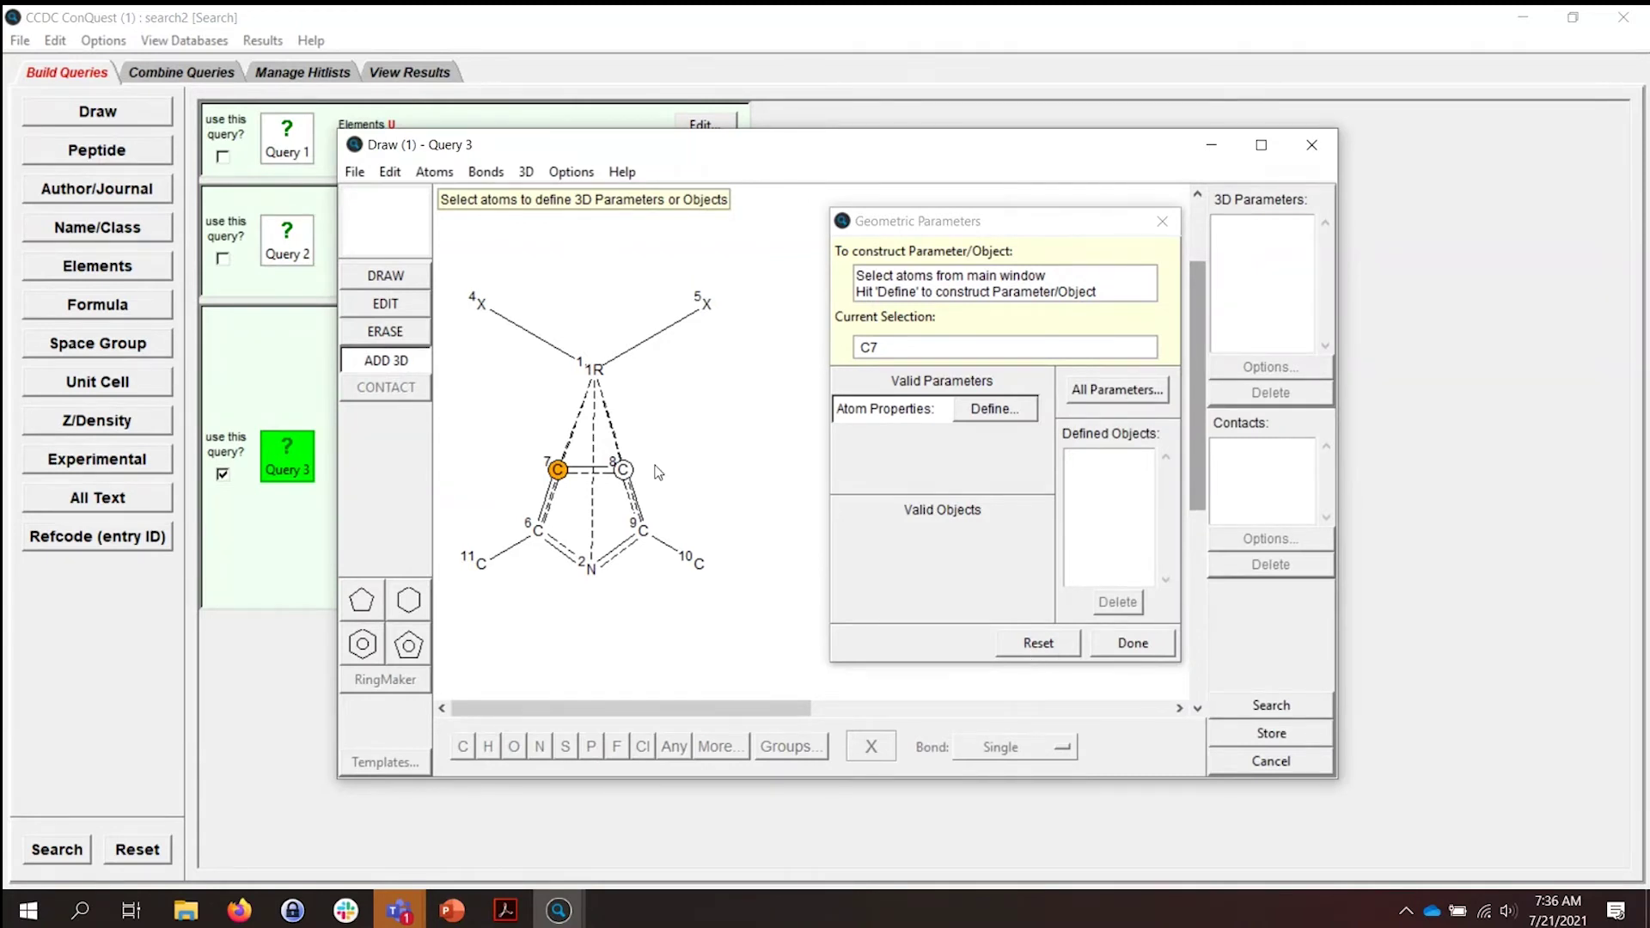
click(625, 470)
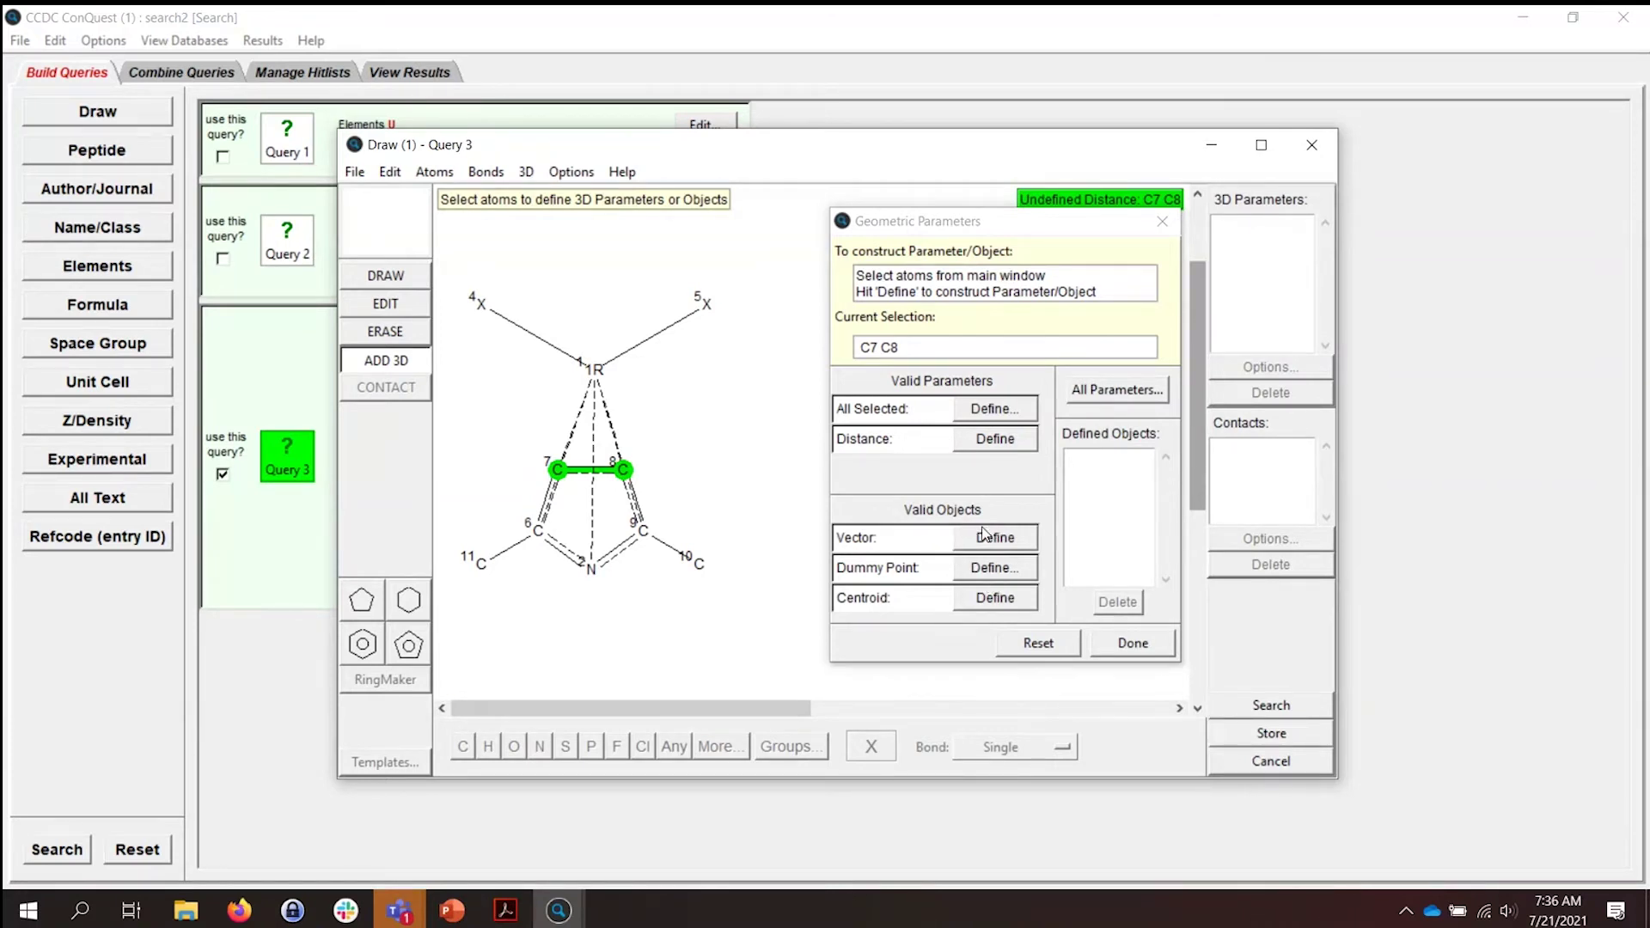
click(643, 531)
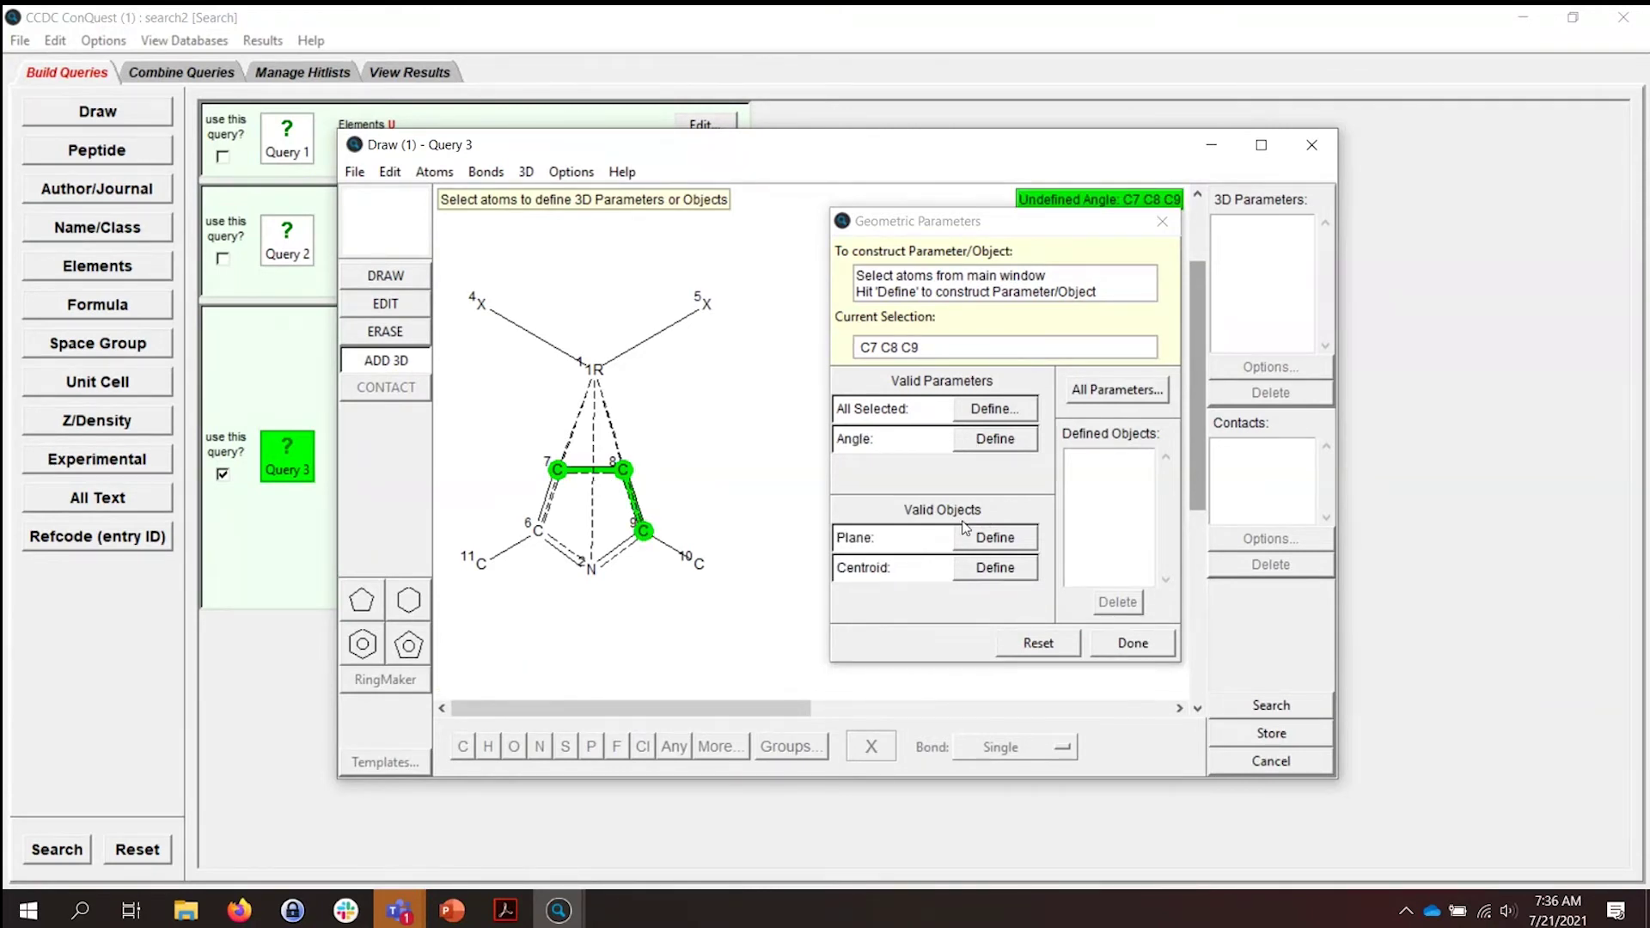
click(590, 567)
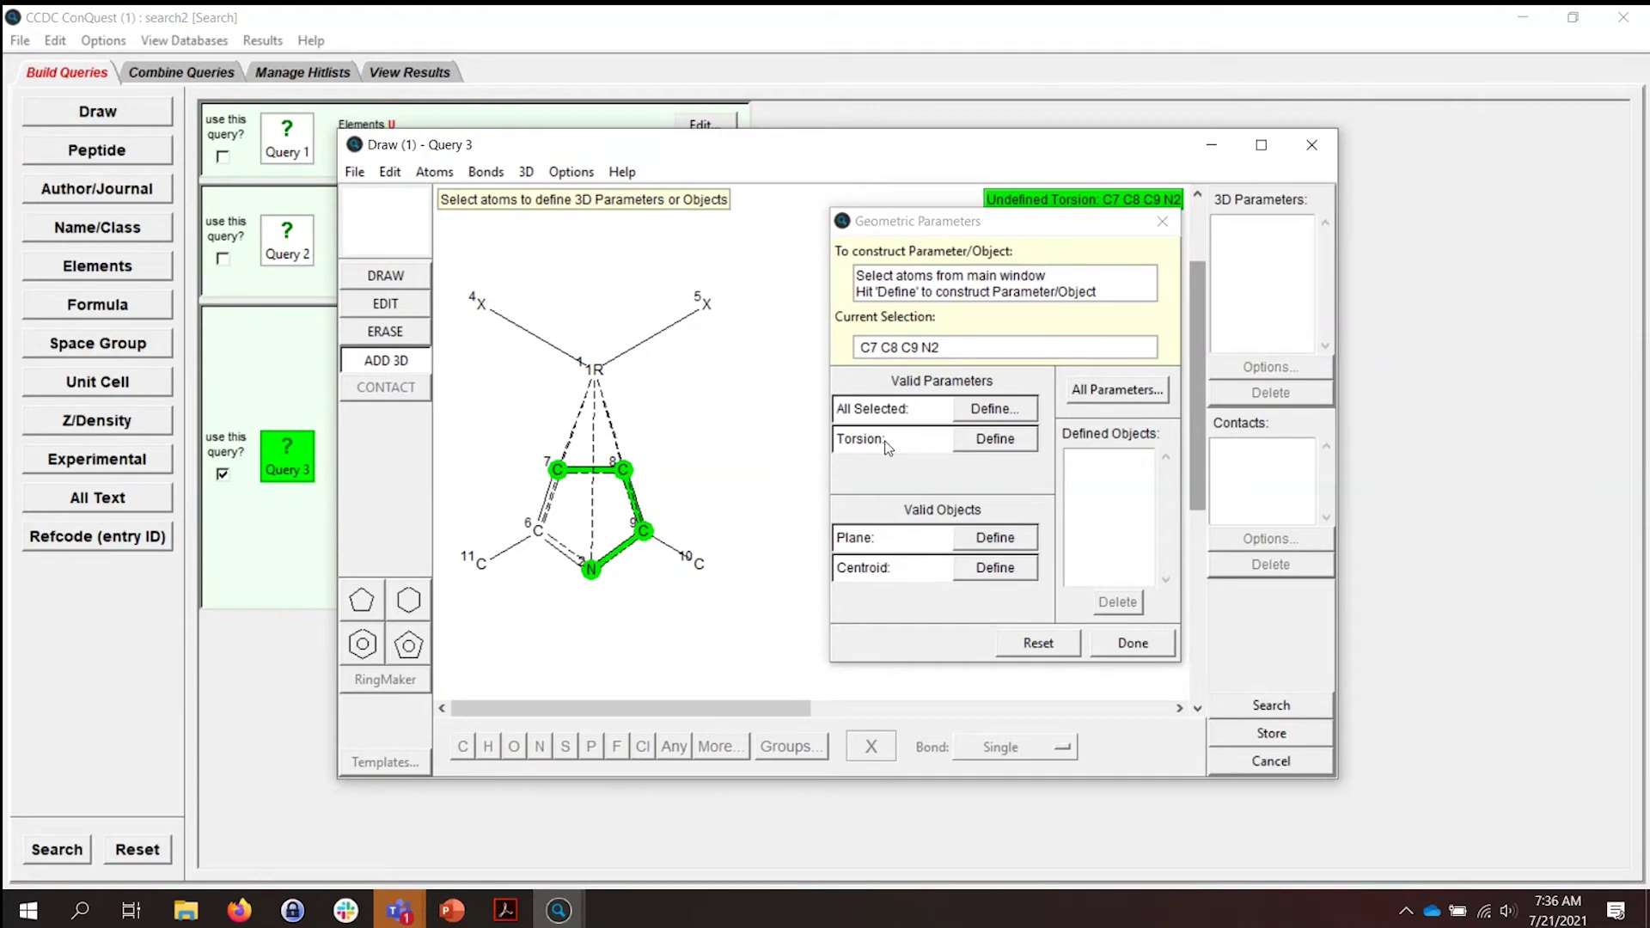
click(538, 532)
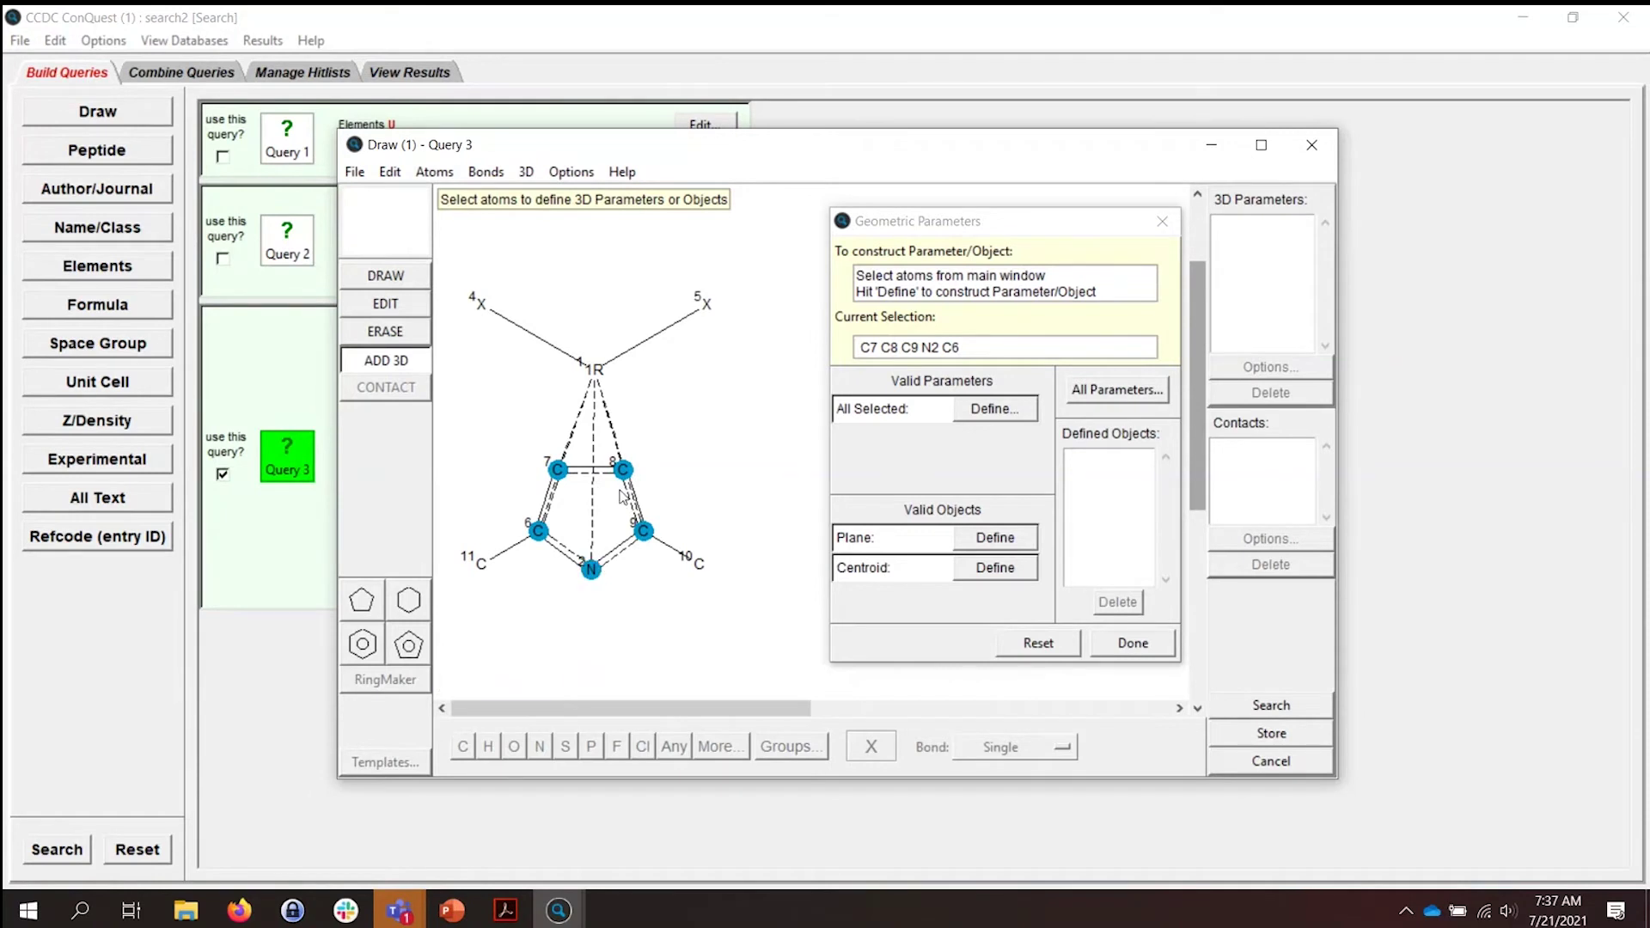
click(1018, 569)
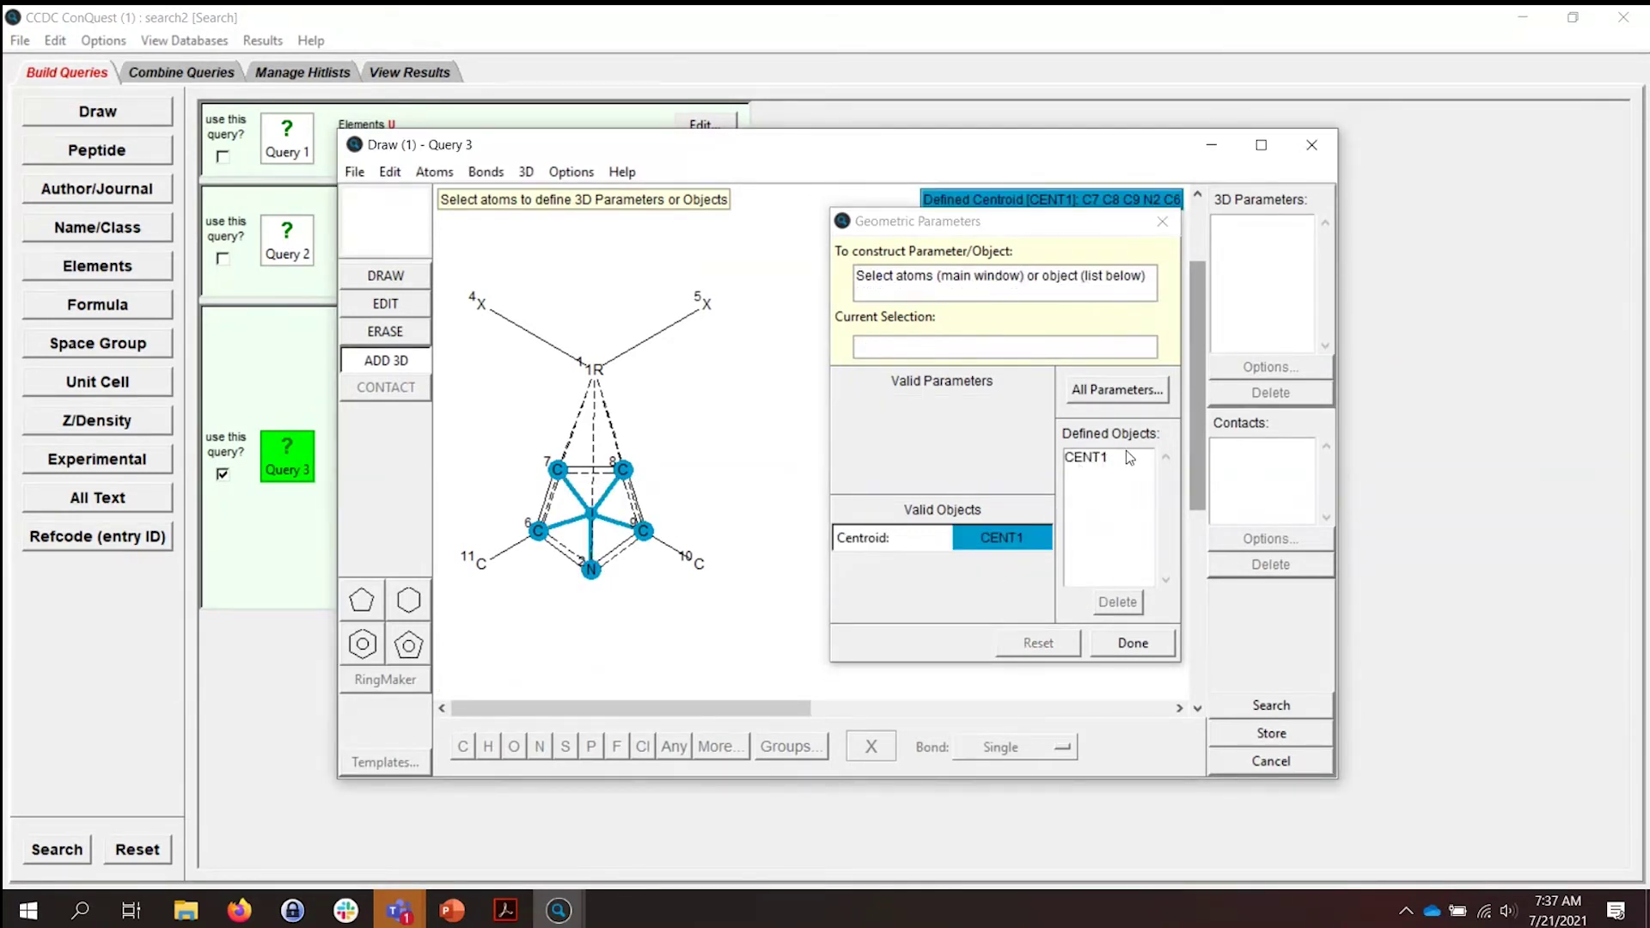
Define a distance parameter between the 1R metal atom and the pyrrolyl ring centroid.
click(594, 370)
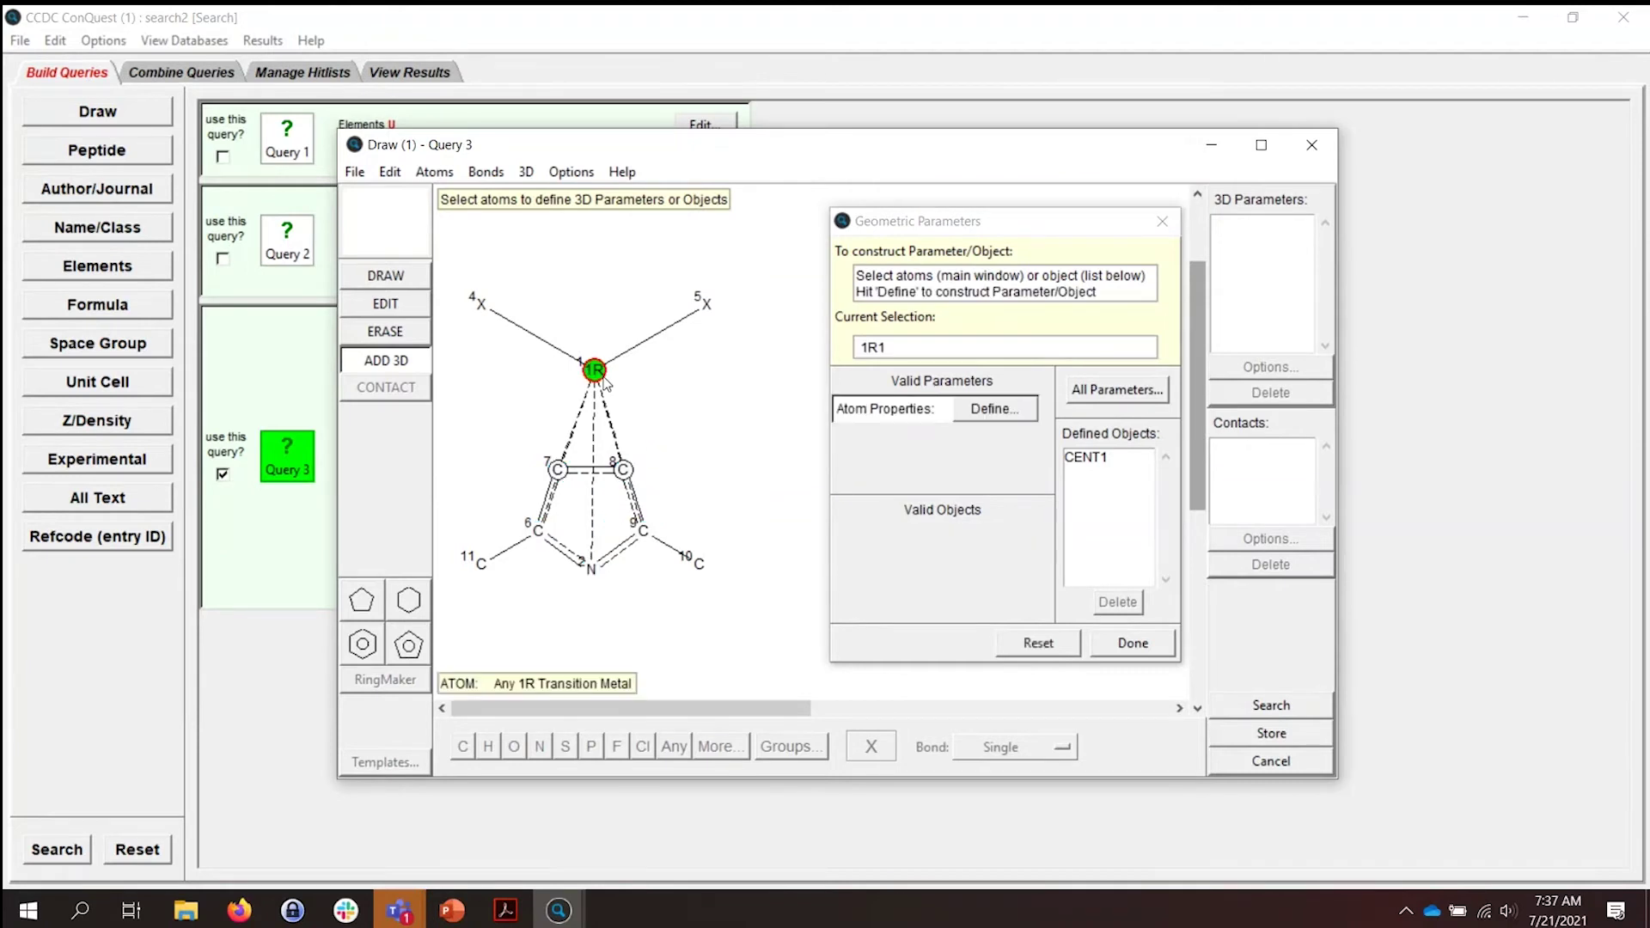
click(1091, 465)
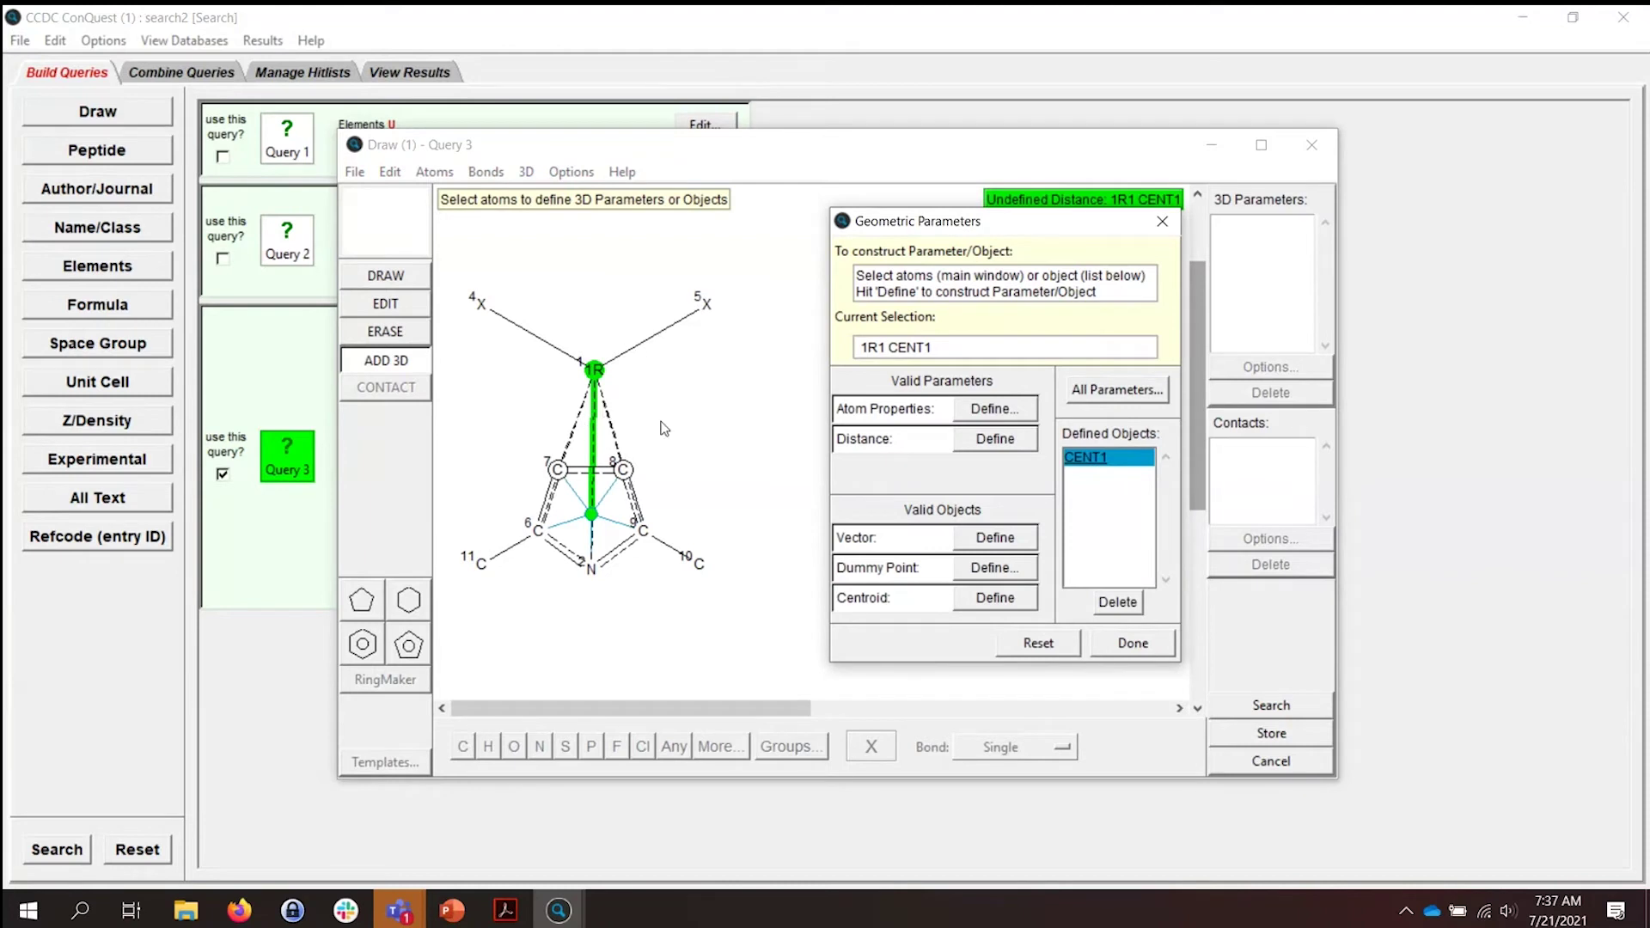
click(1009, 447)
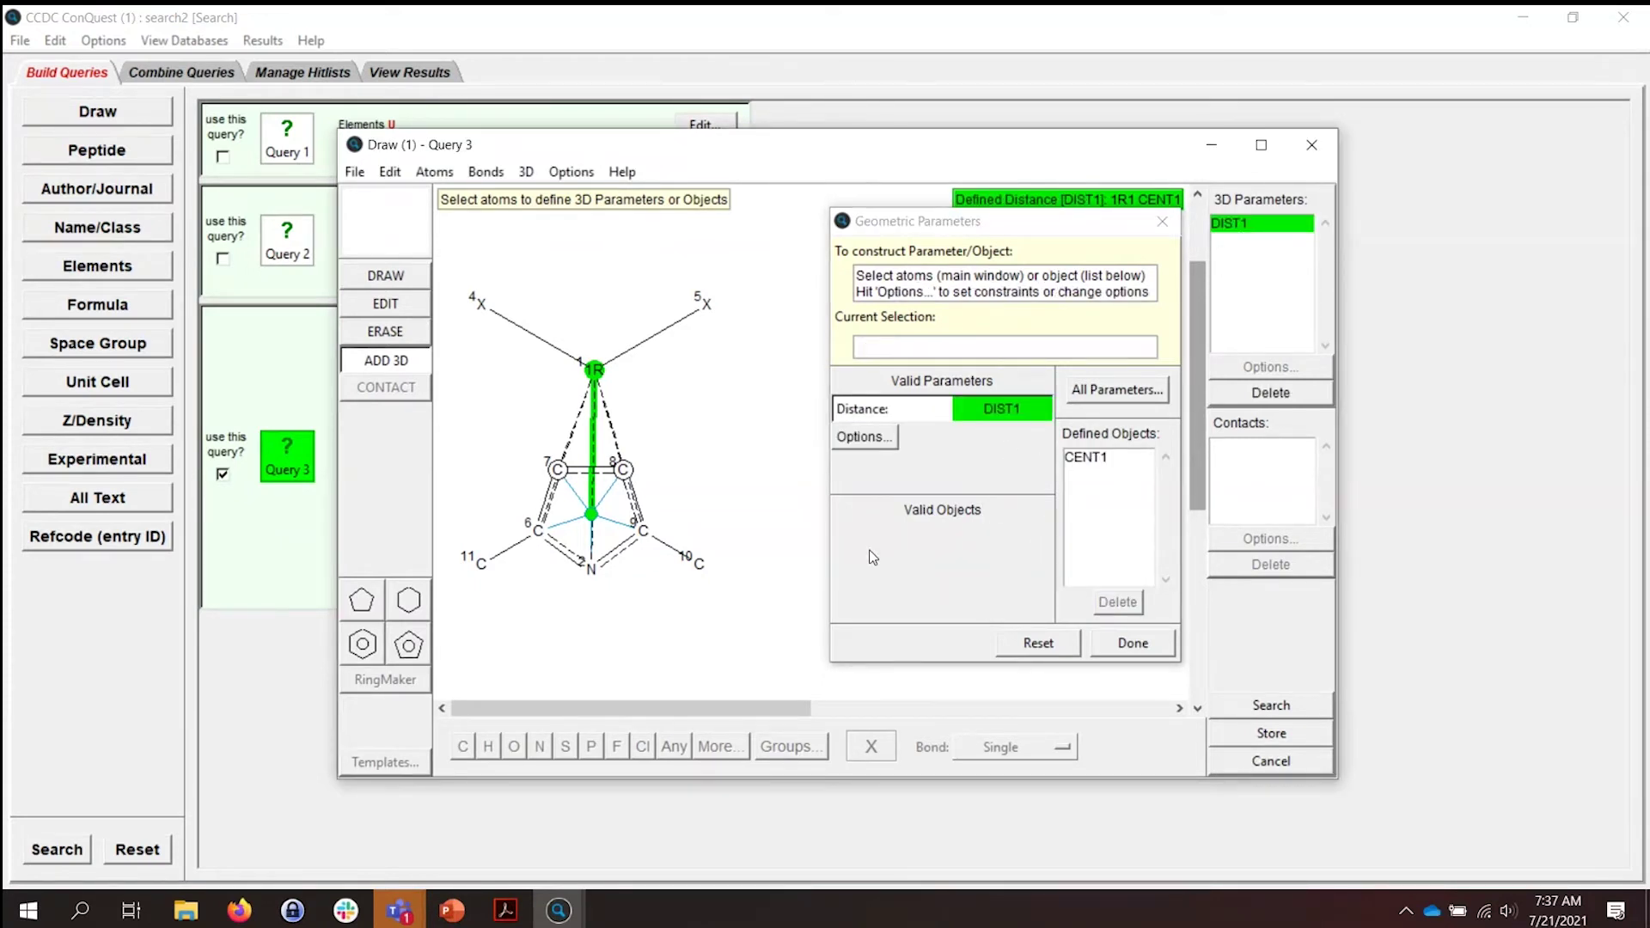
Rename the metal-to-centroid distance parameter as CentM, leaving its limits empty.
click(864, 442)
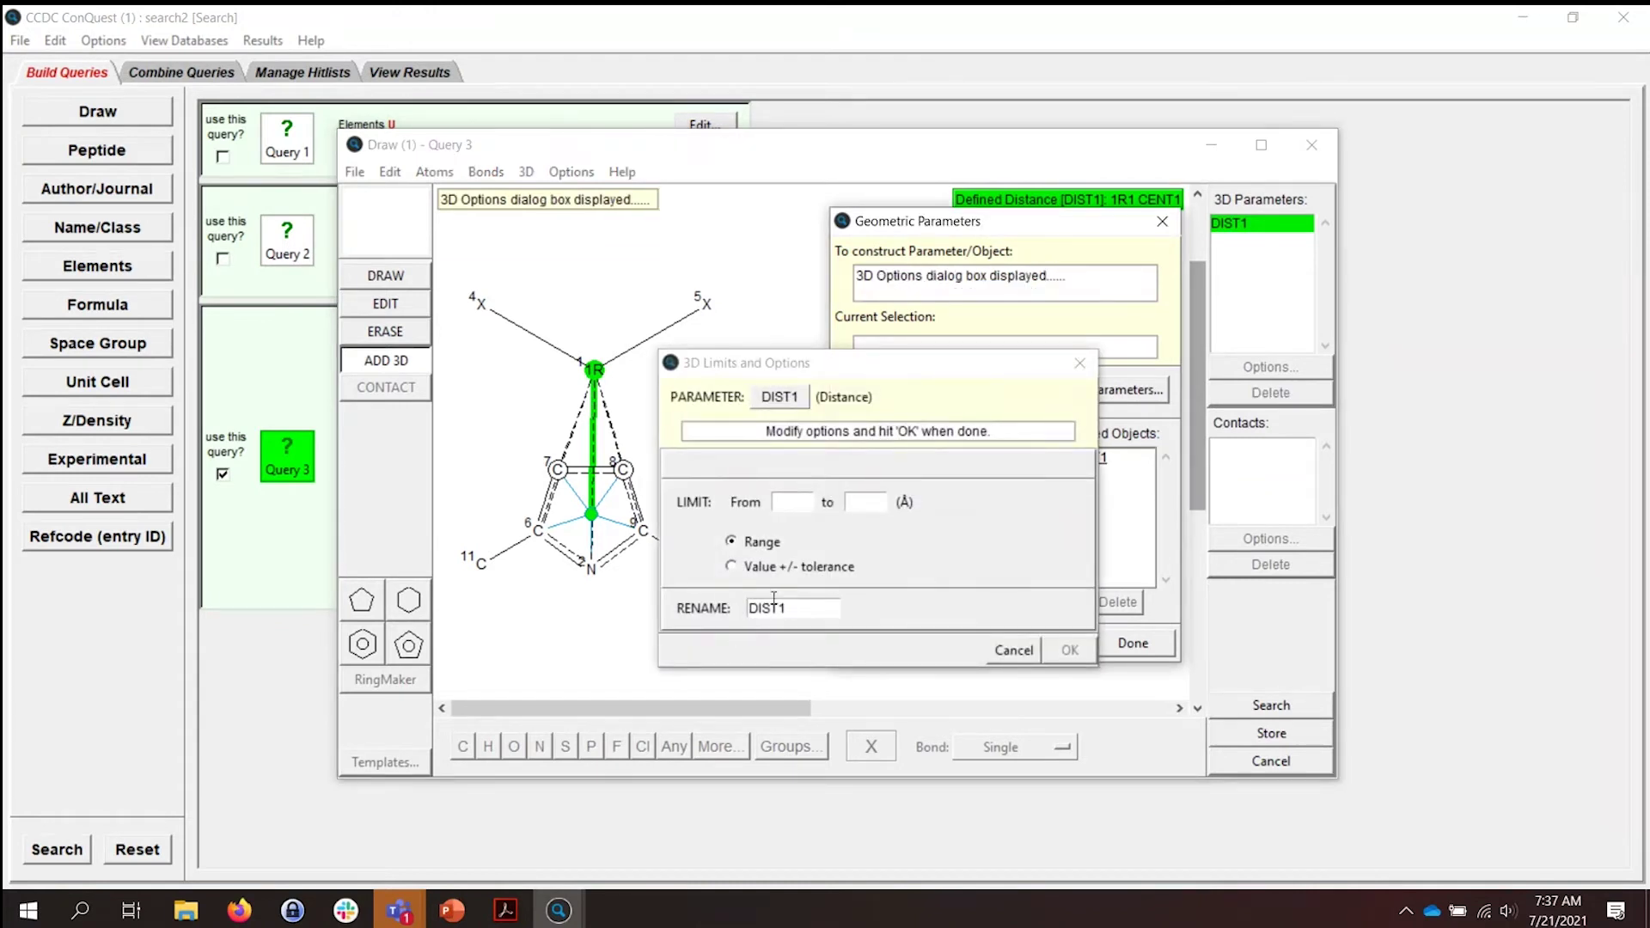
drag(954, 372, 1026, 366)
drag(898, 606, 703, 636)
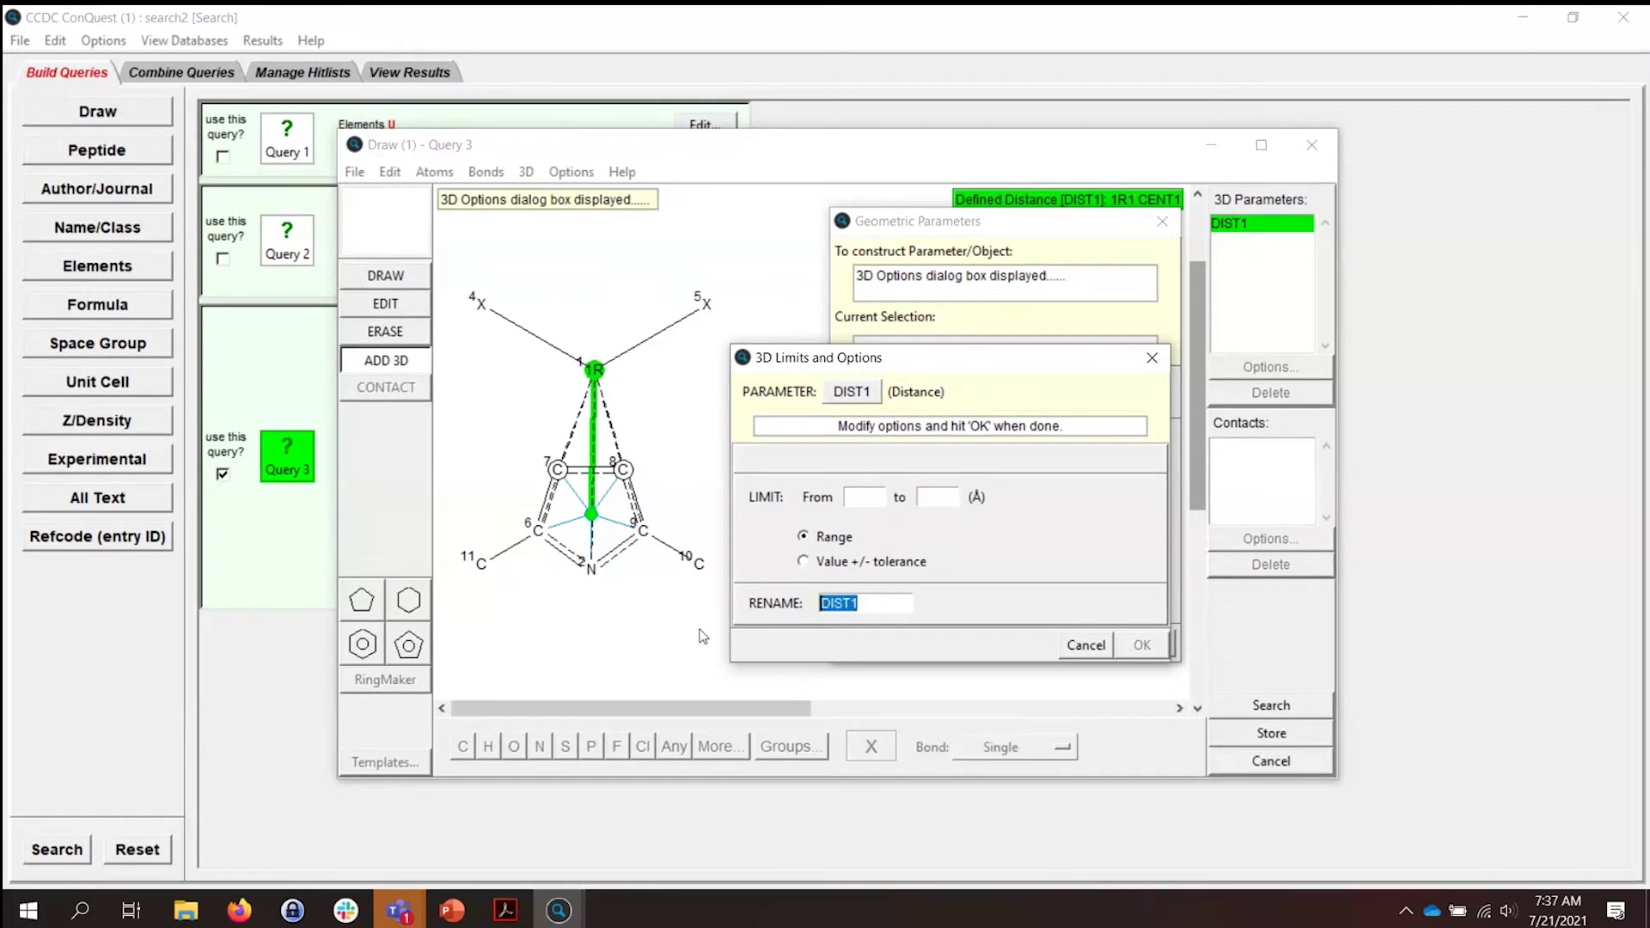
text(C)
text(tM)
click(1142, 646)
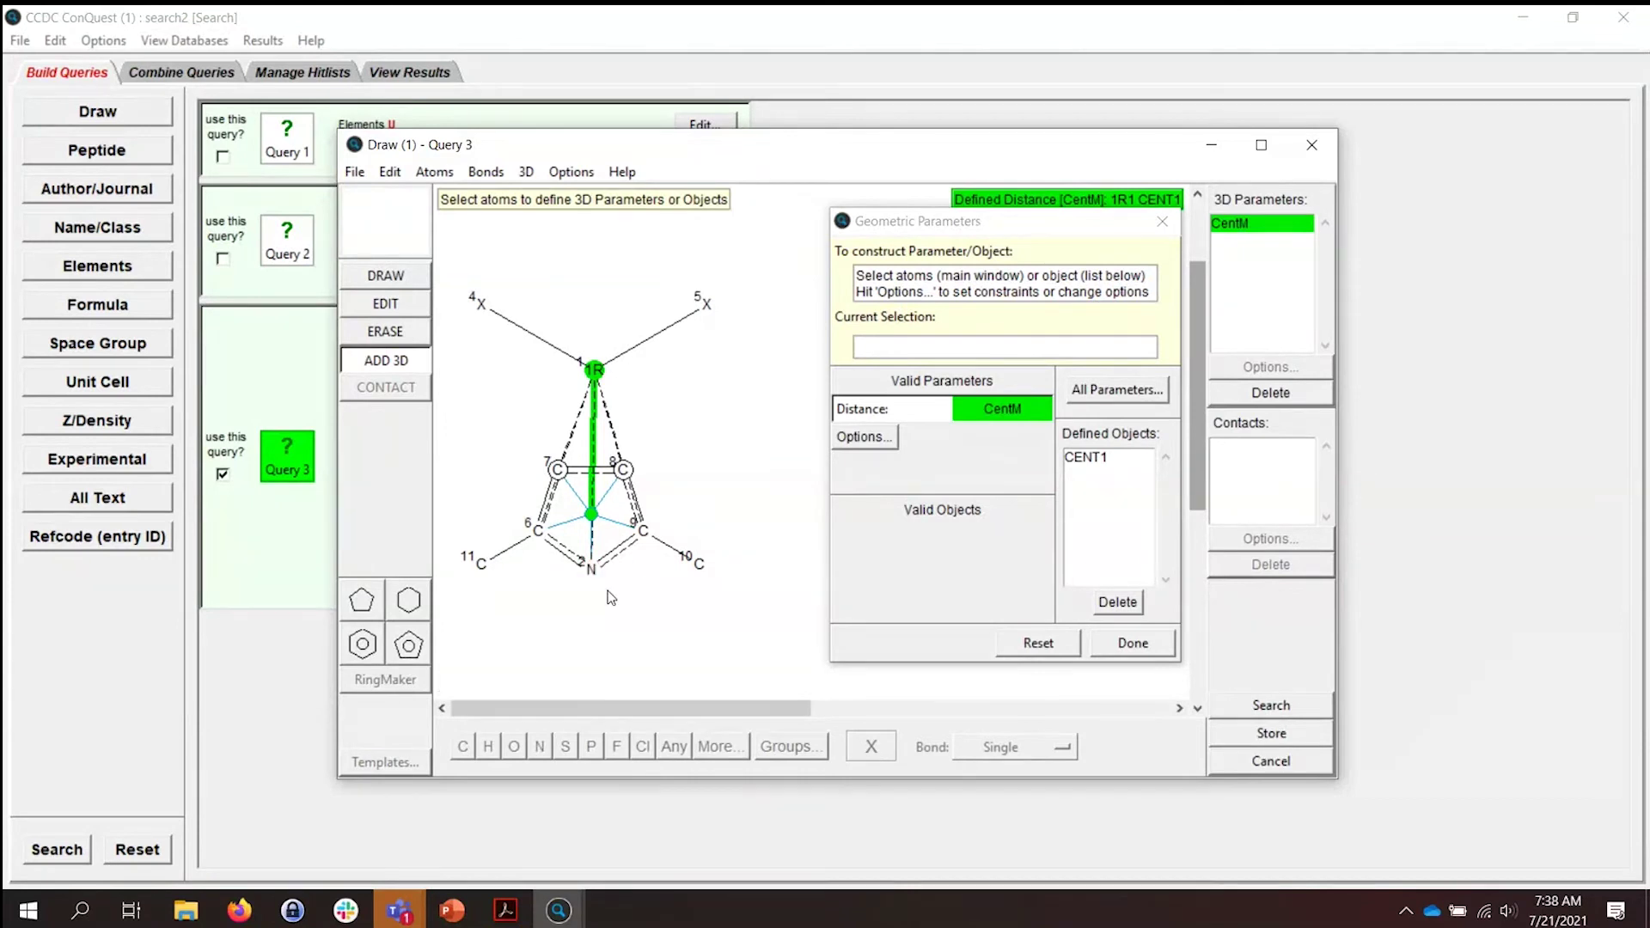
Define a distance parameter between atom X4 and the 1R metal, and rename it XMetal.
click(488, 311)
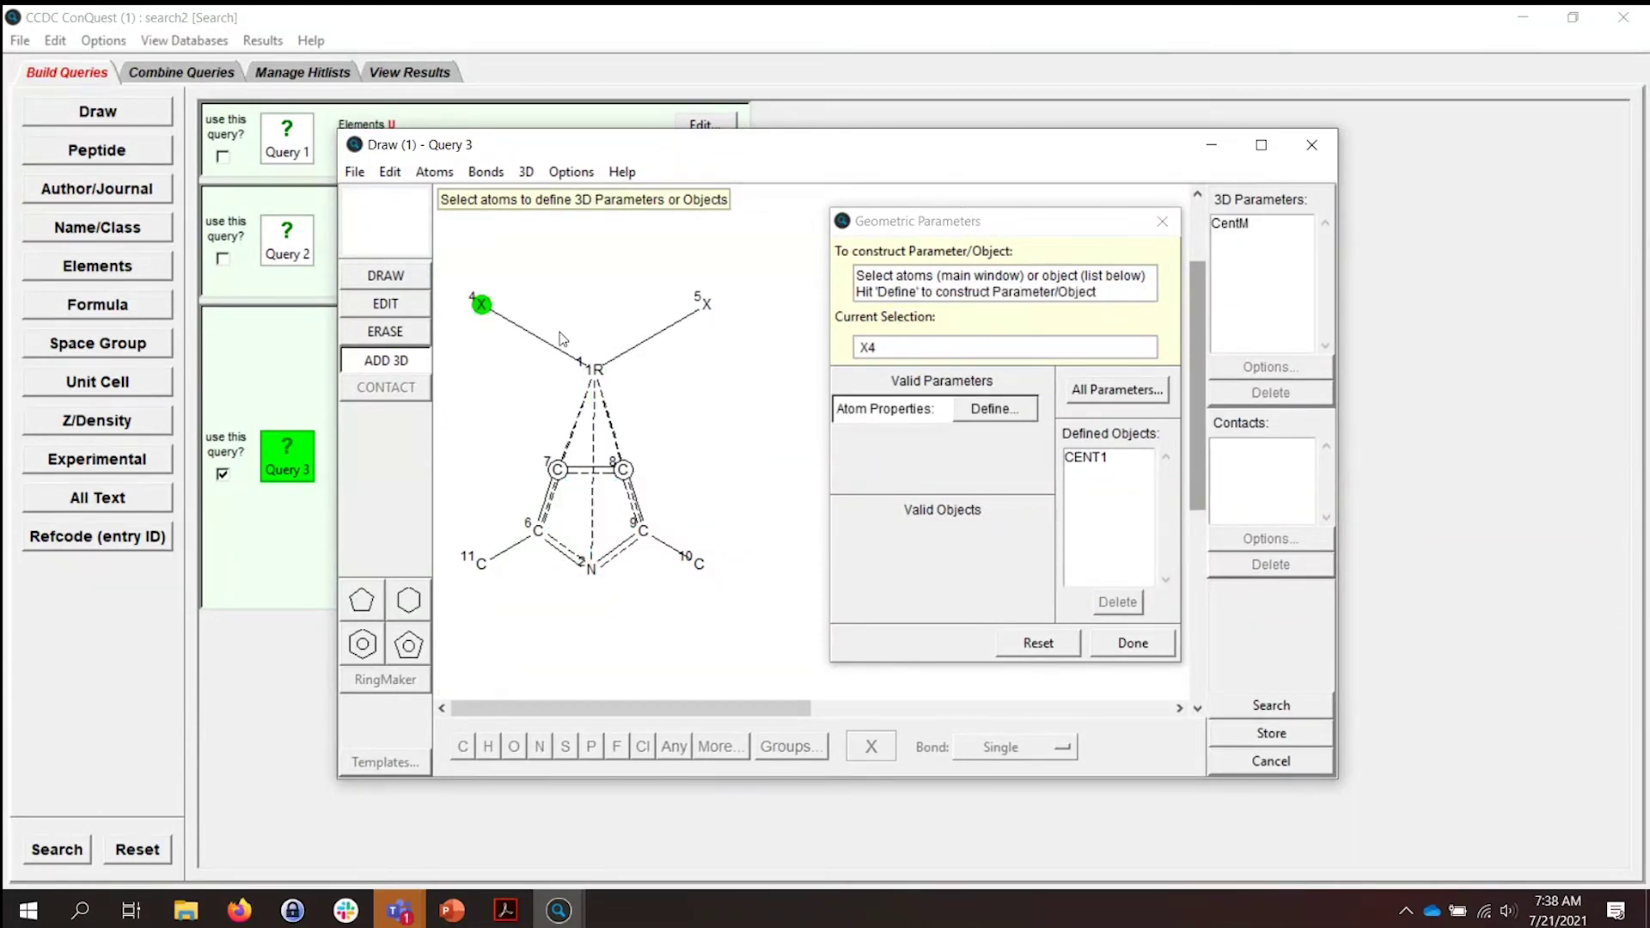
click(594, 370)
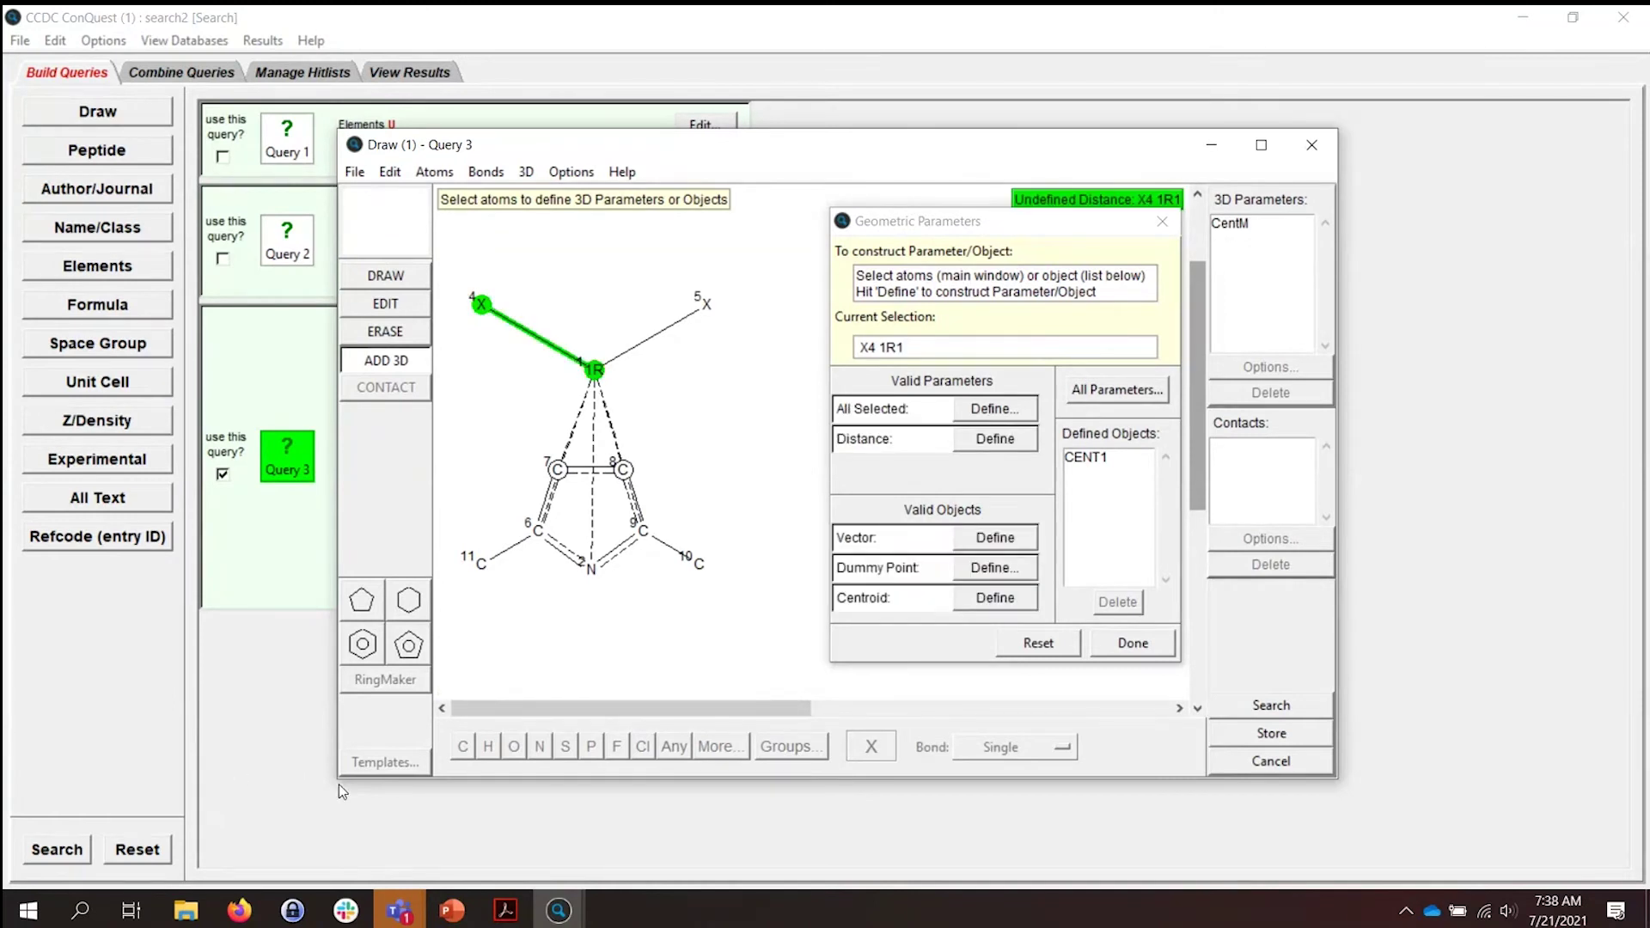
click(965, 442)
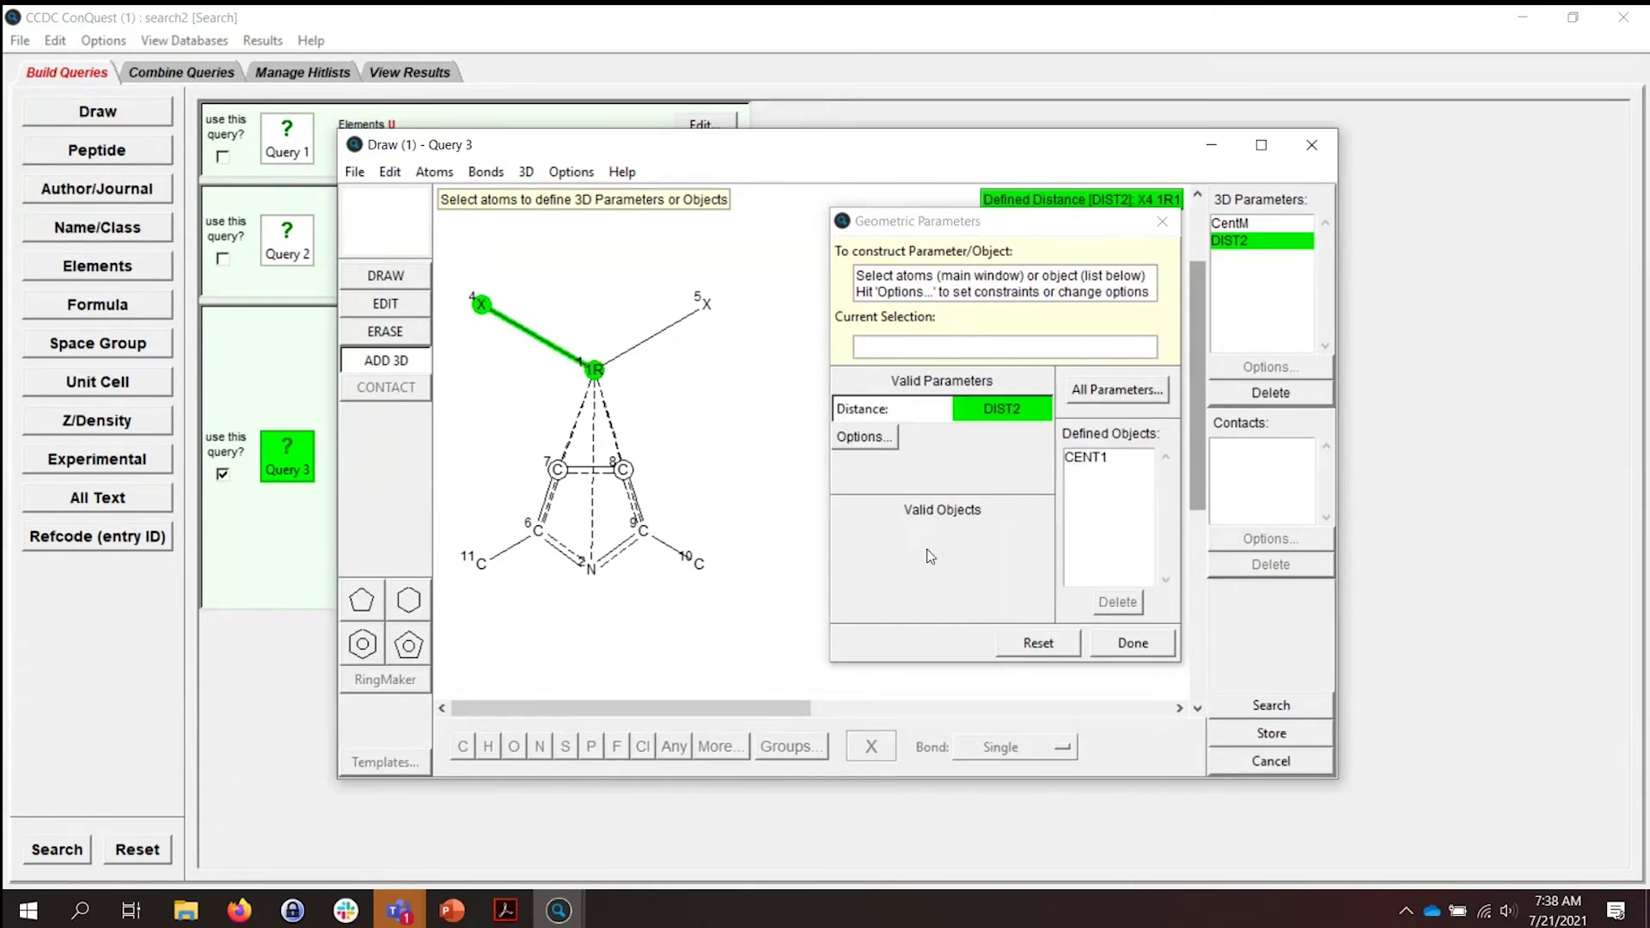
click(865, 436)
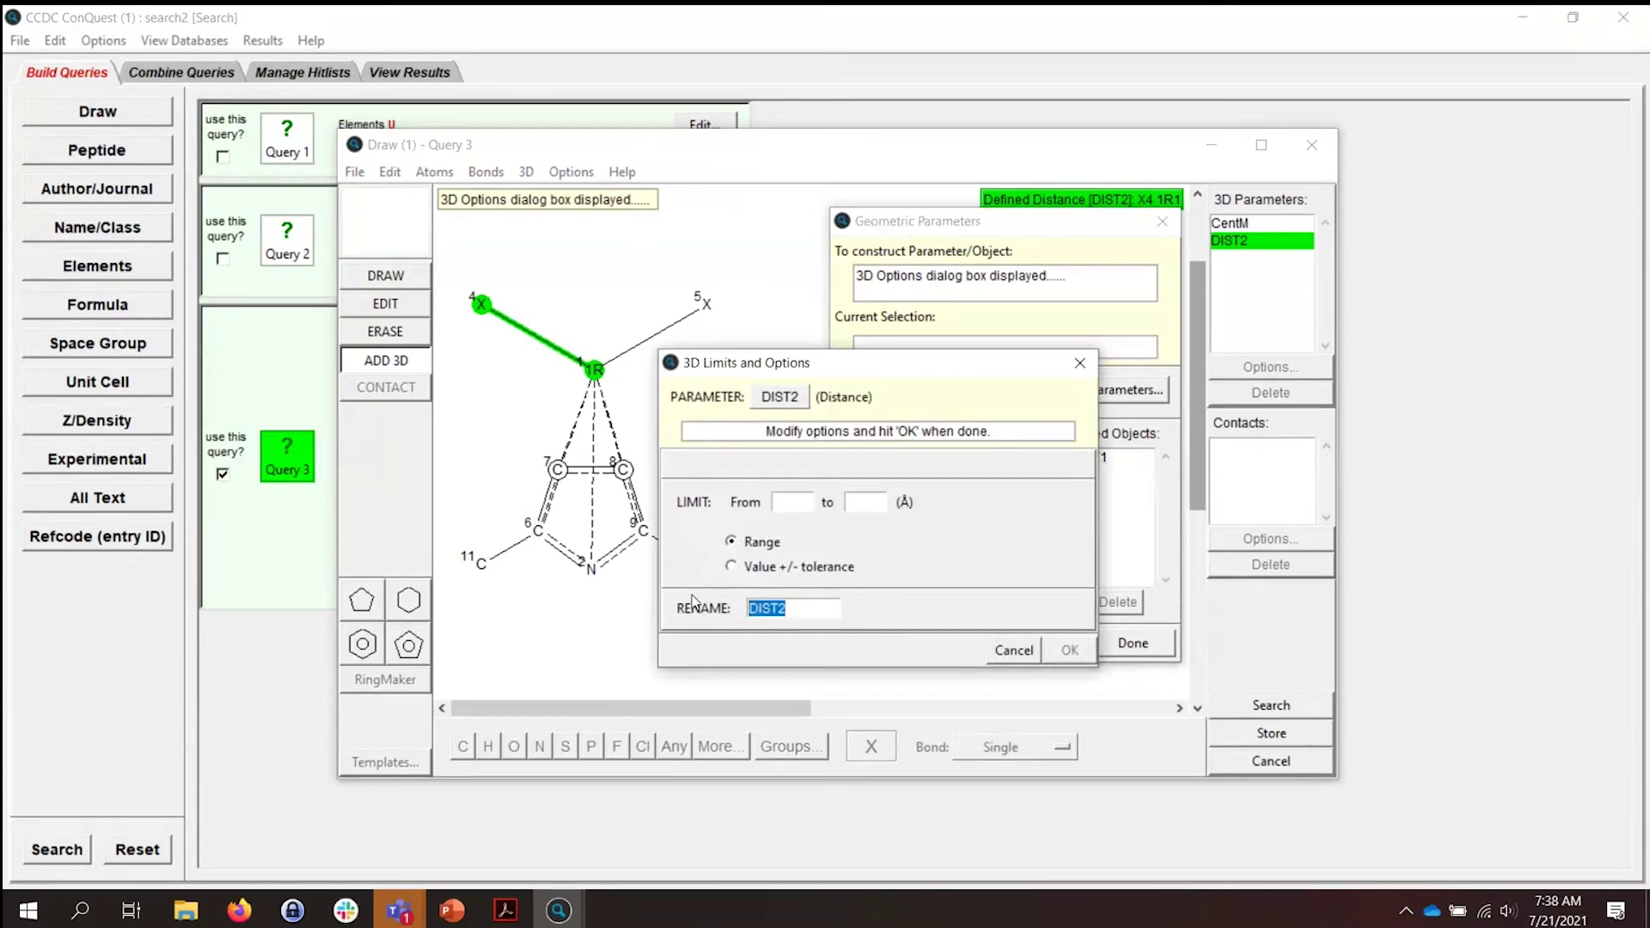
text(XMetal)
click(1069, 653)
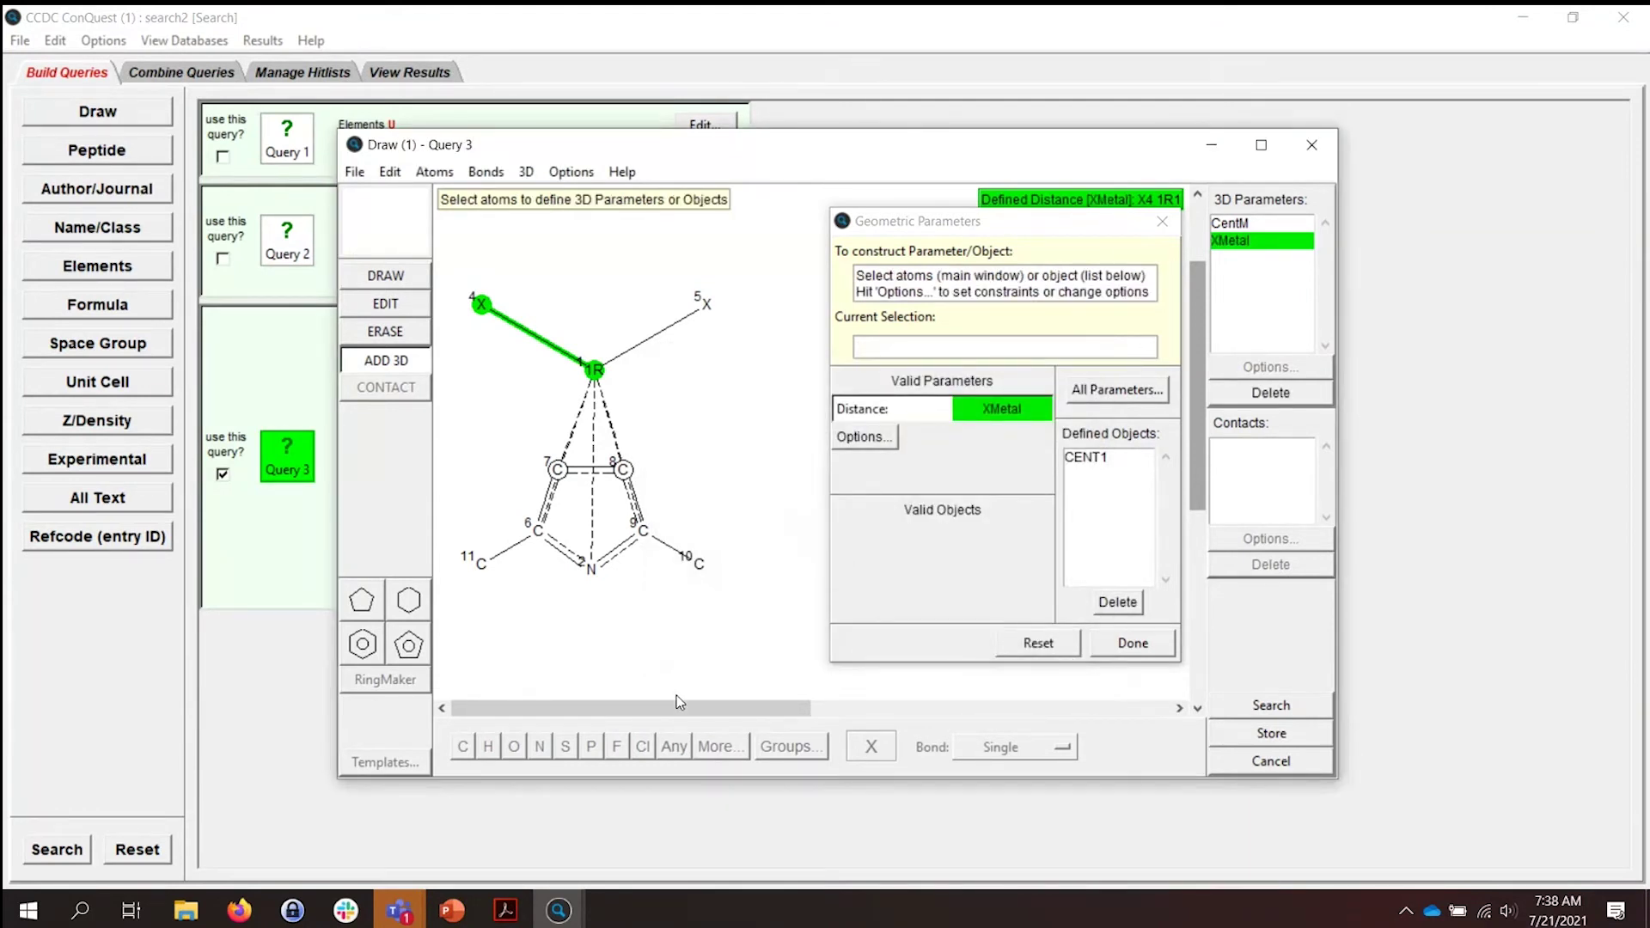
Define the angle X4–1R–centroid as a 3D parameter and finish adding geometric parameters.
click(483, 306)
click(594, 370)
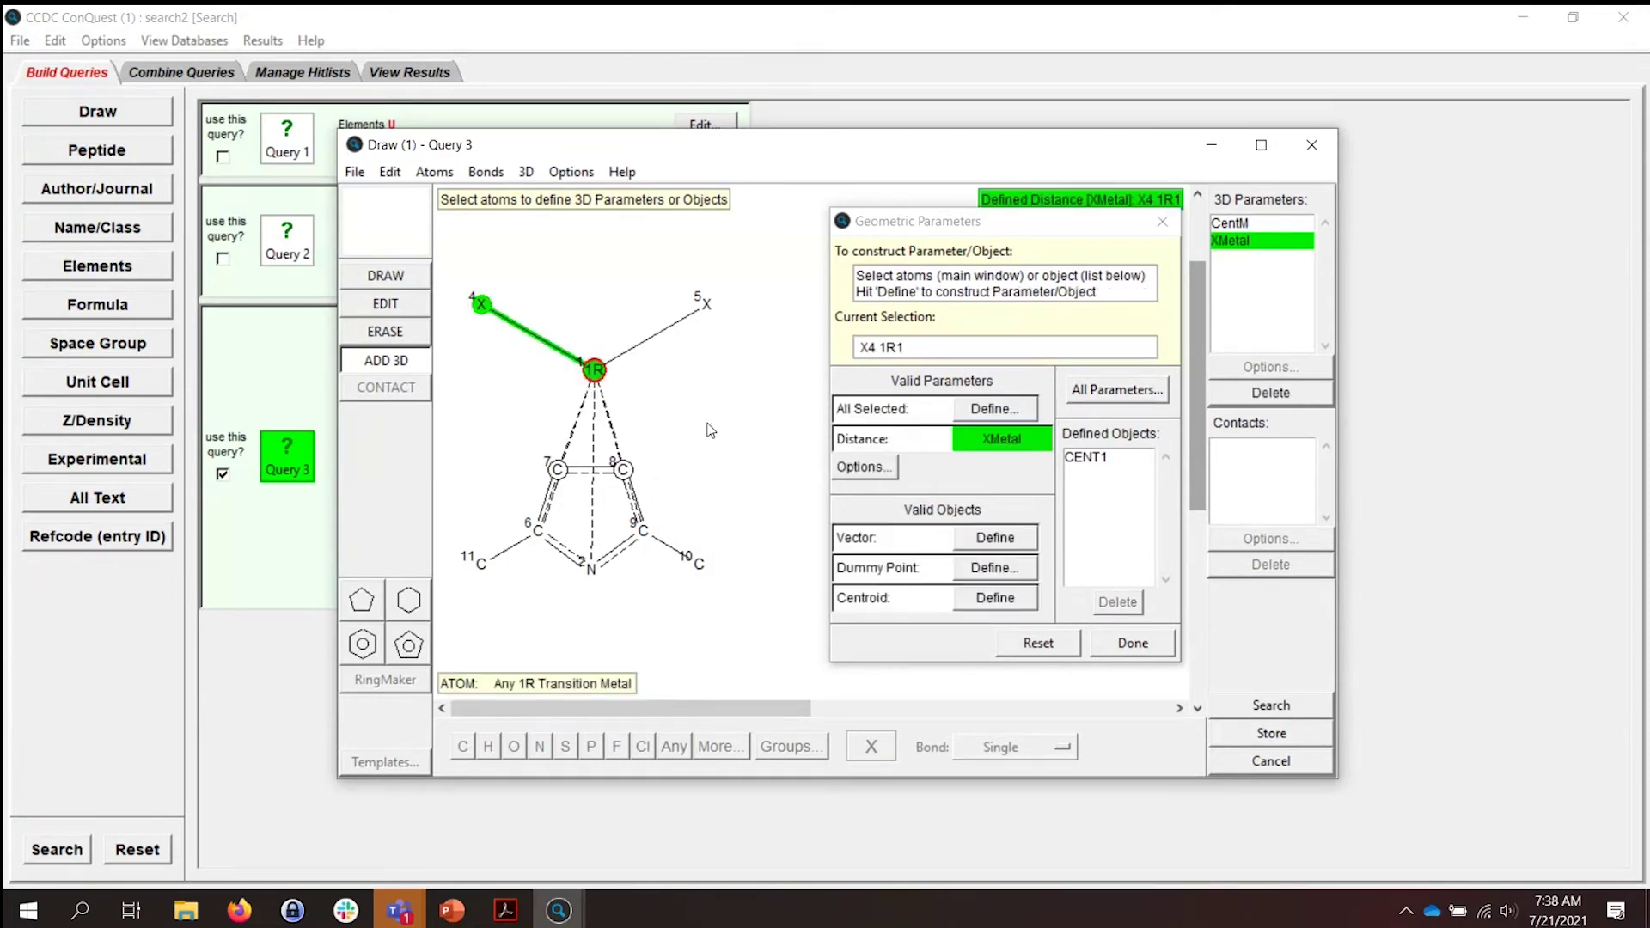
click(1112, 459)
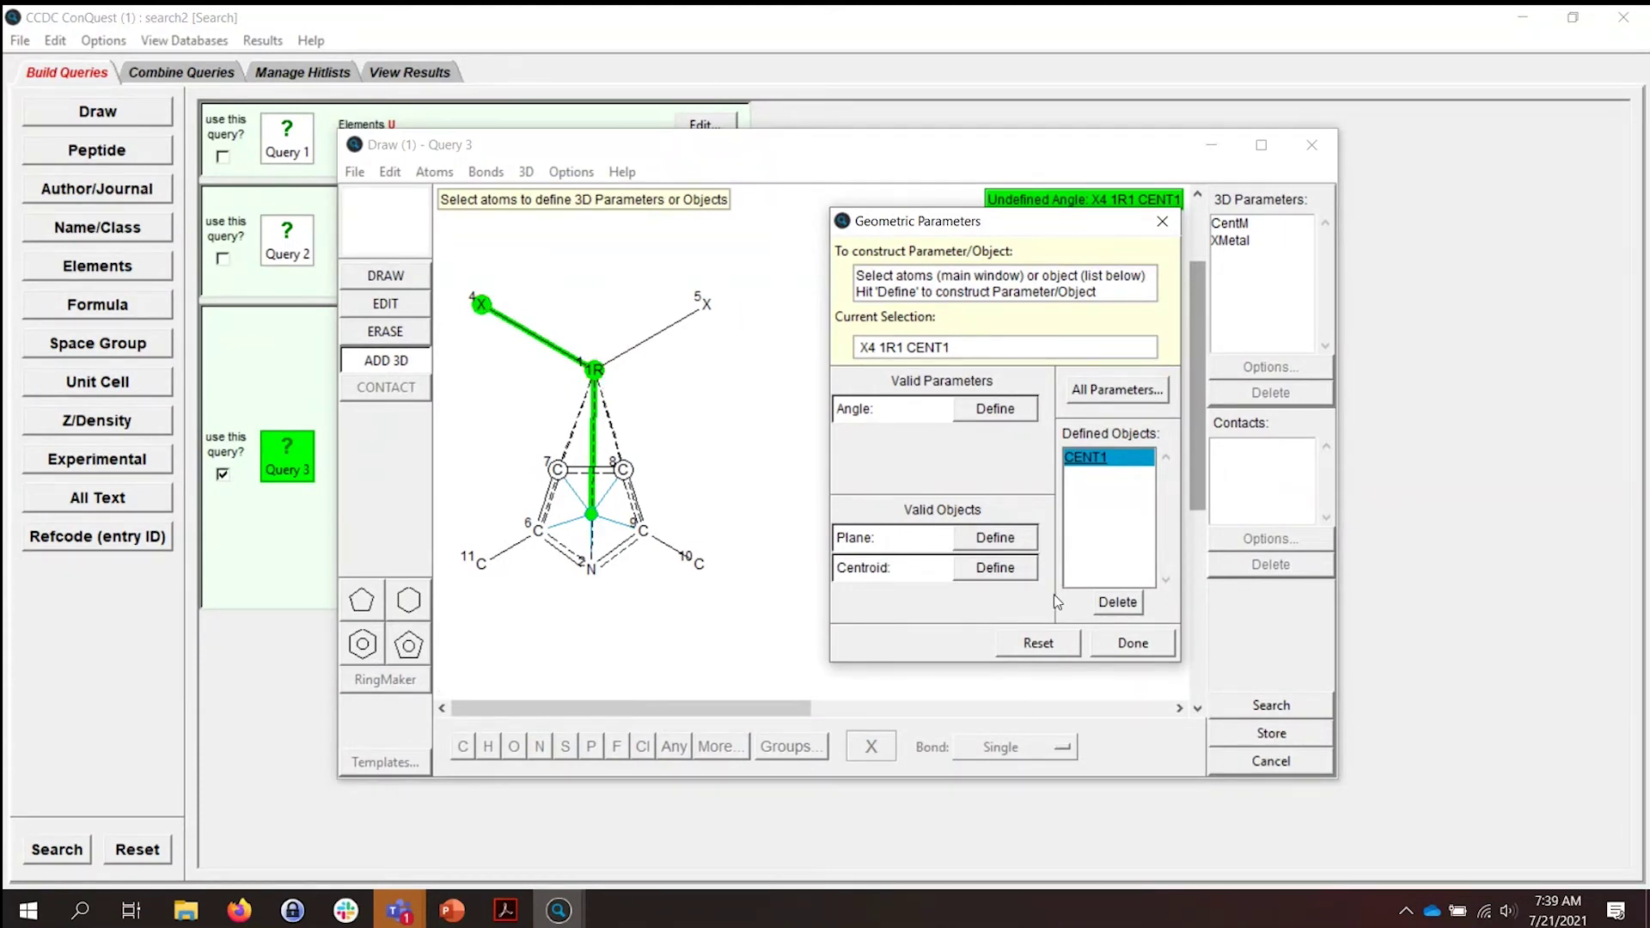
click(998, 416)
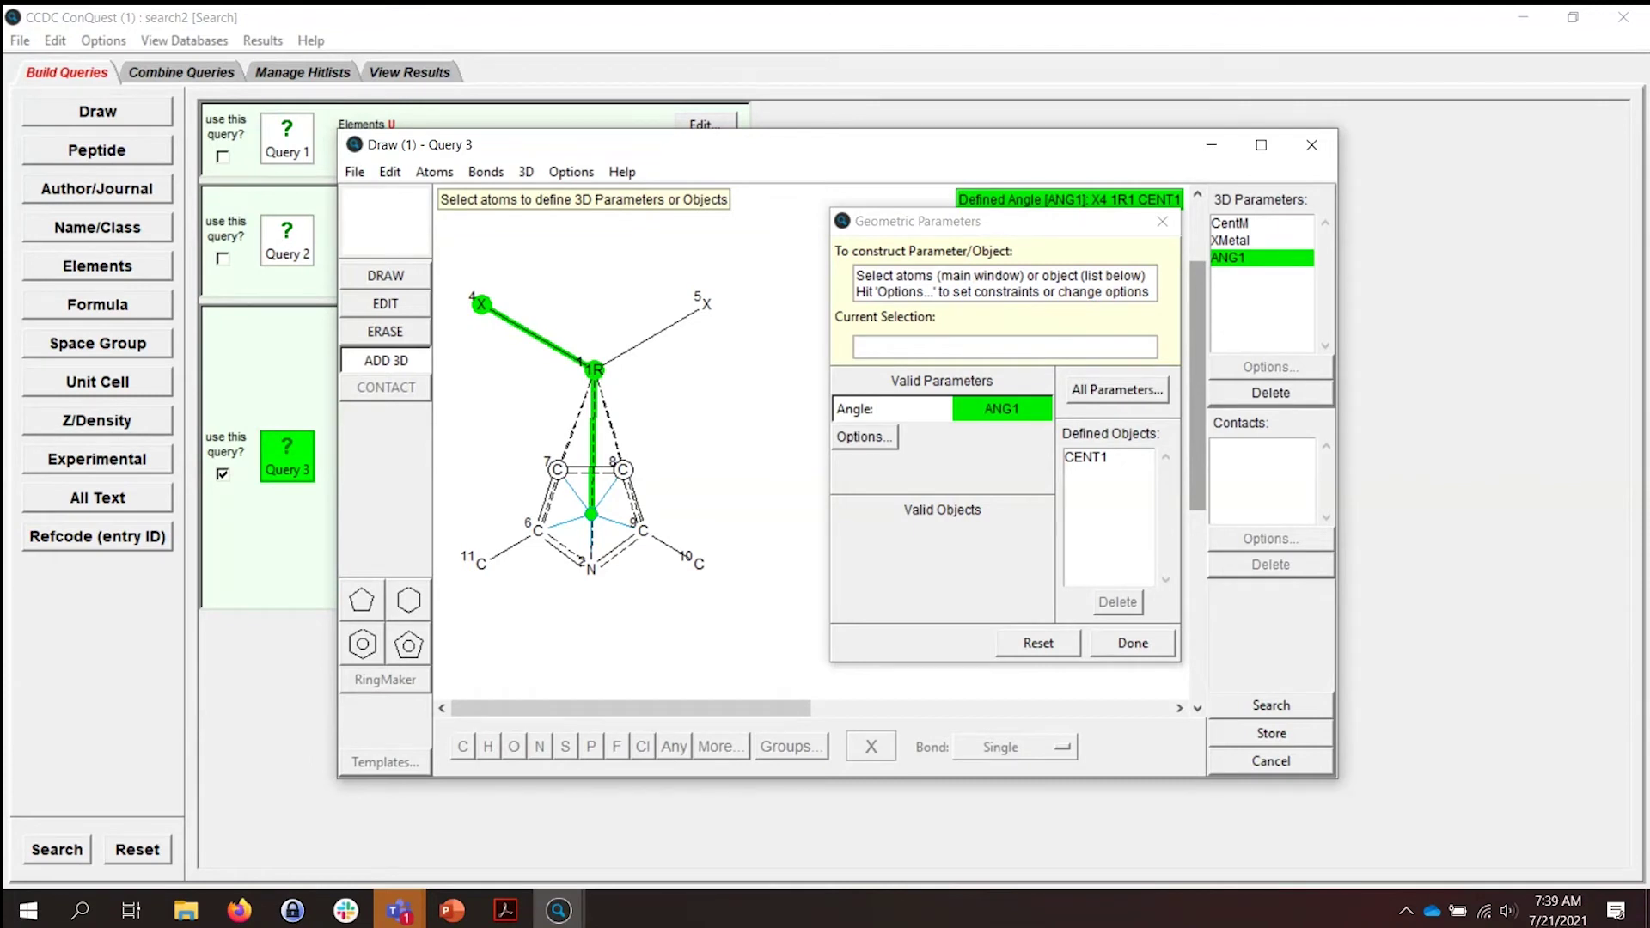
click(1142, 645)
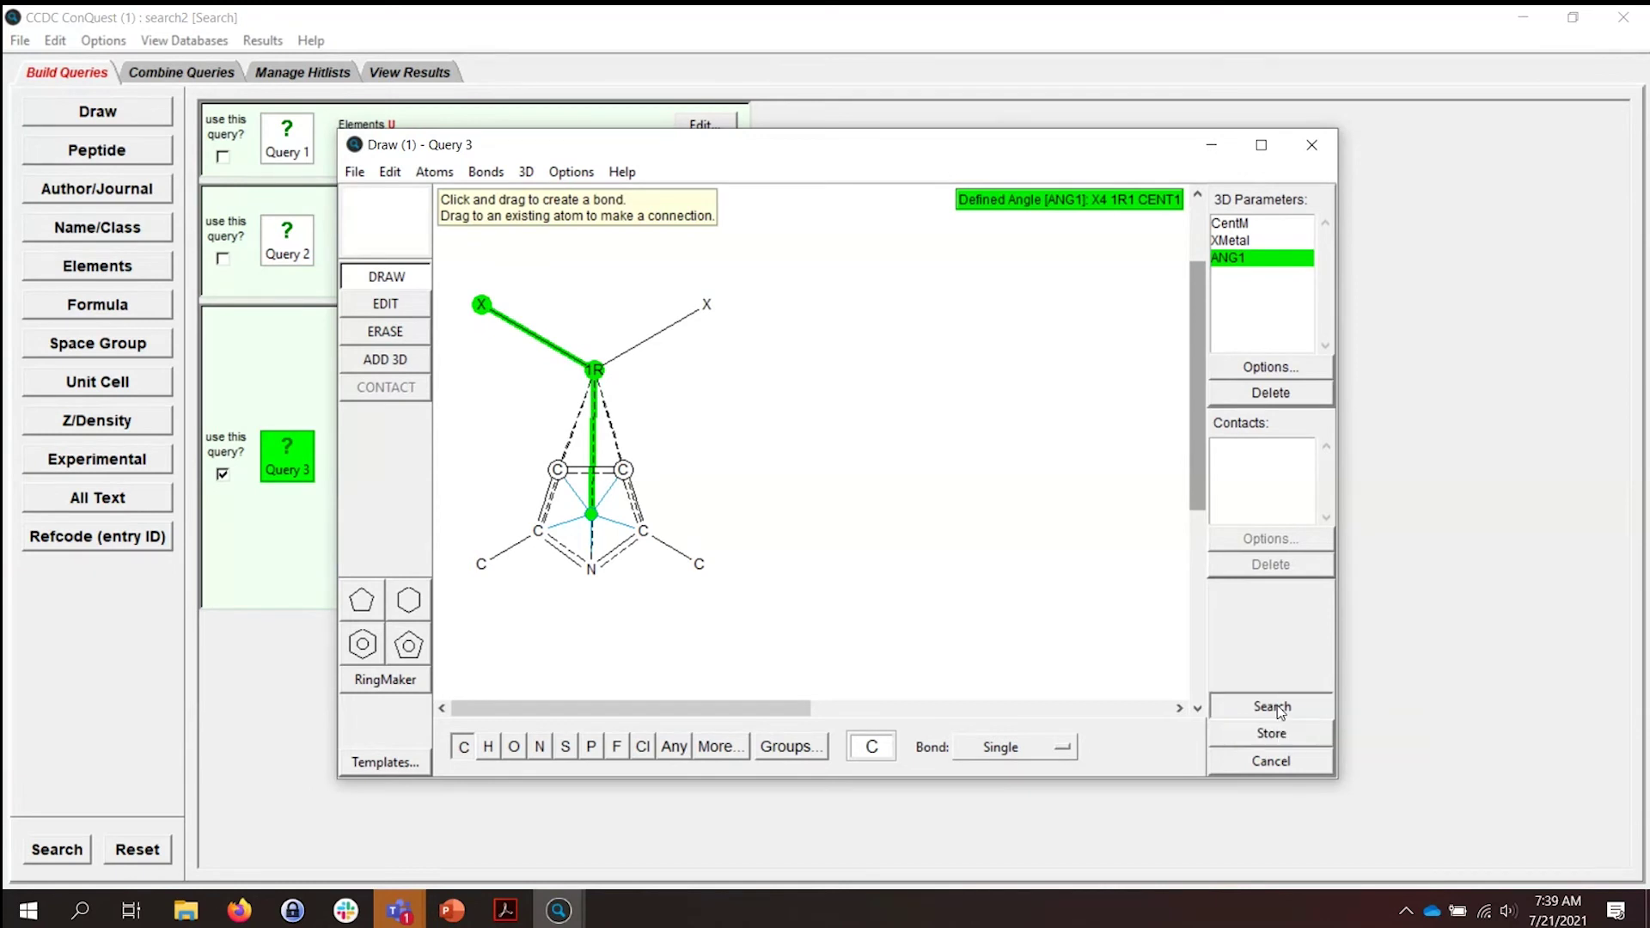
Run a CSD search with the edited drawing, keeping it as a separate query instead of overwriting Query 3.
click(1271, 733)
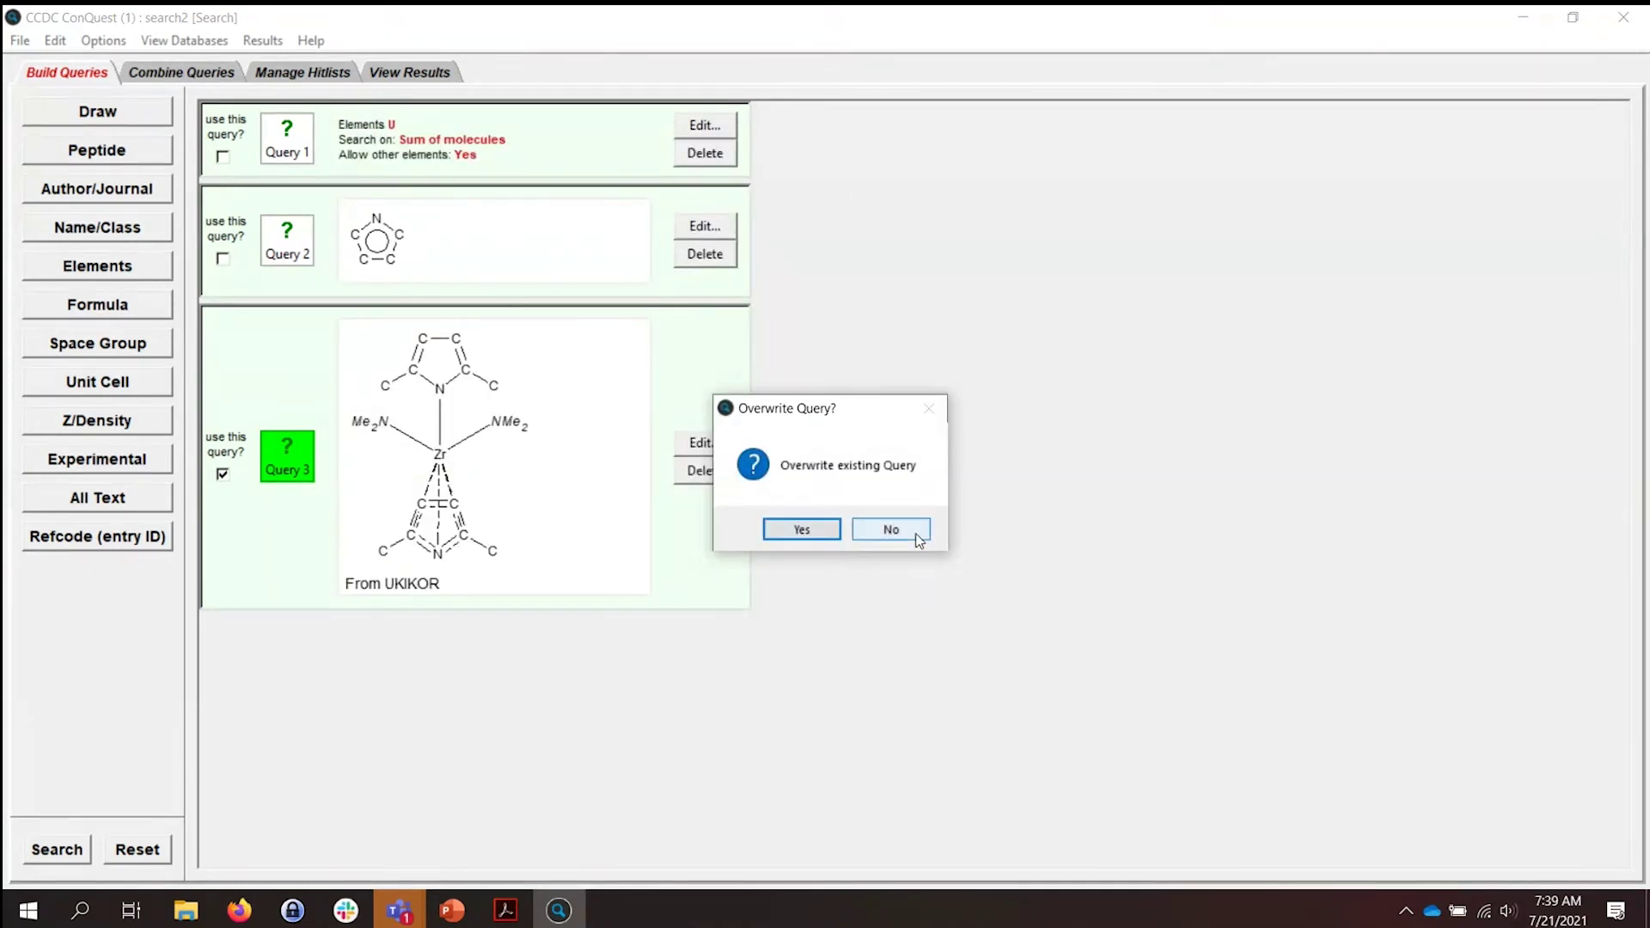
click(890, 529)
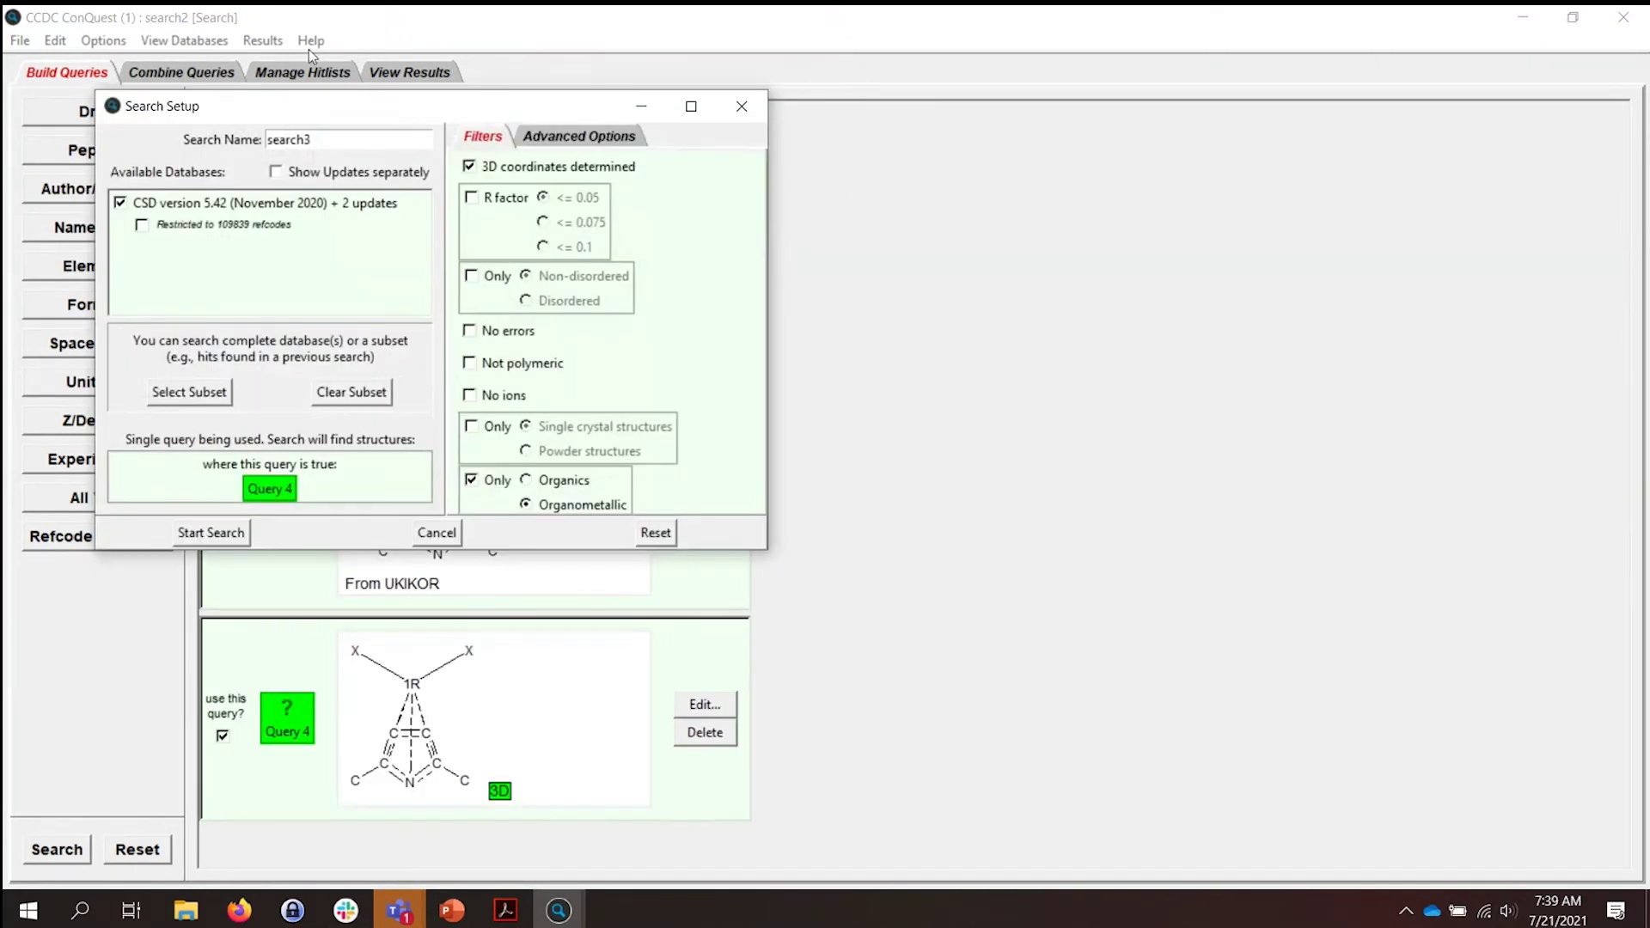
drag(364, 112, 1113, 191)
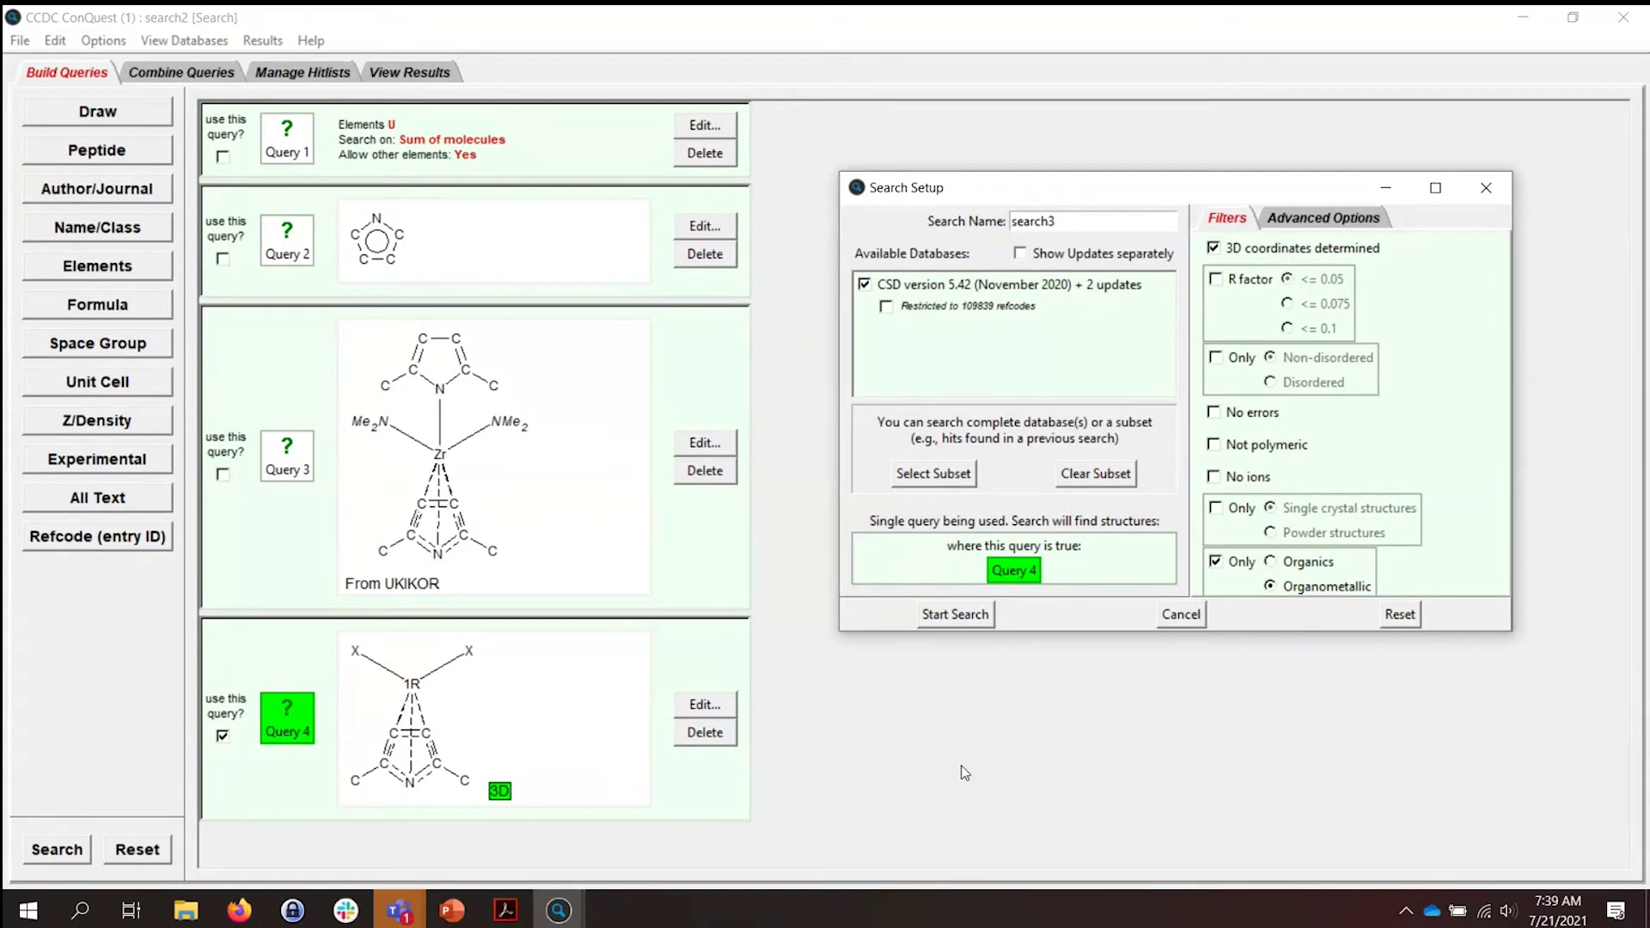
click(948, 620)
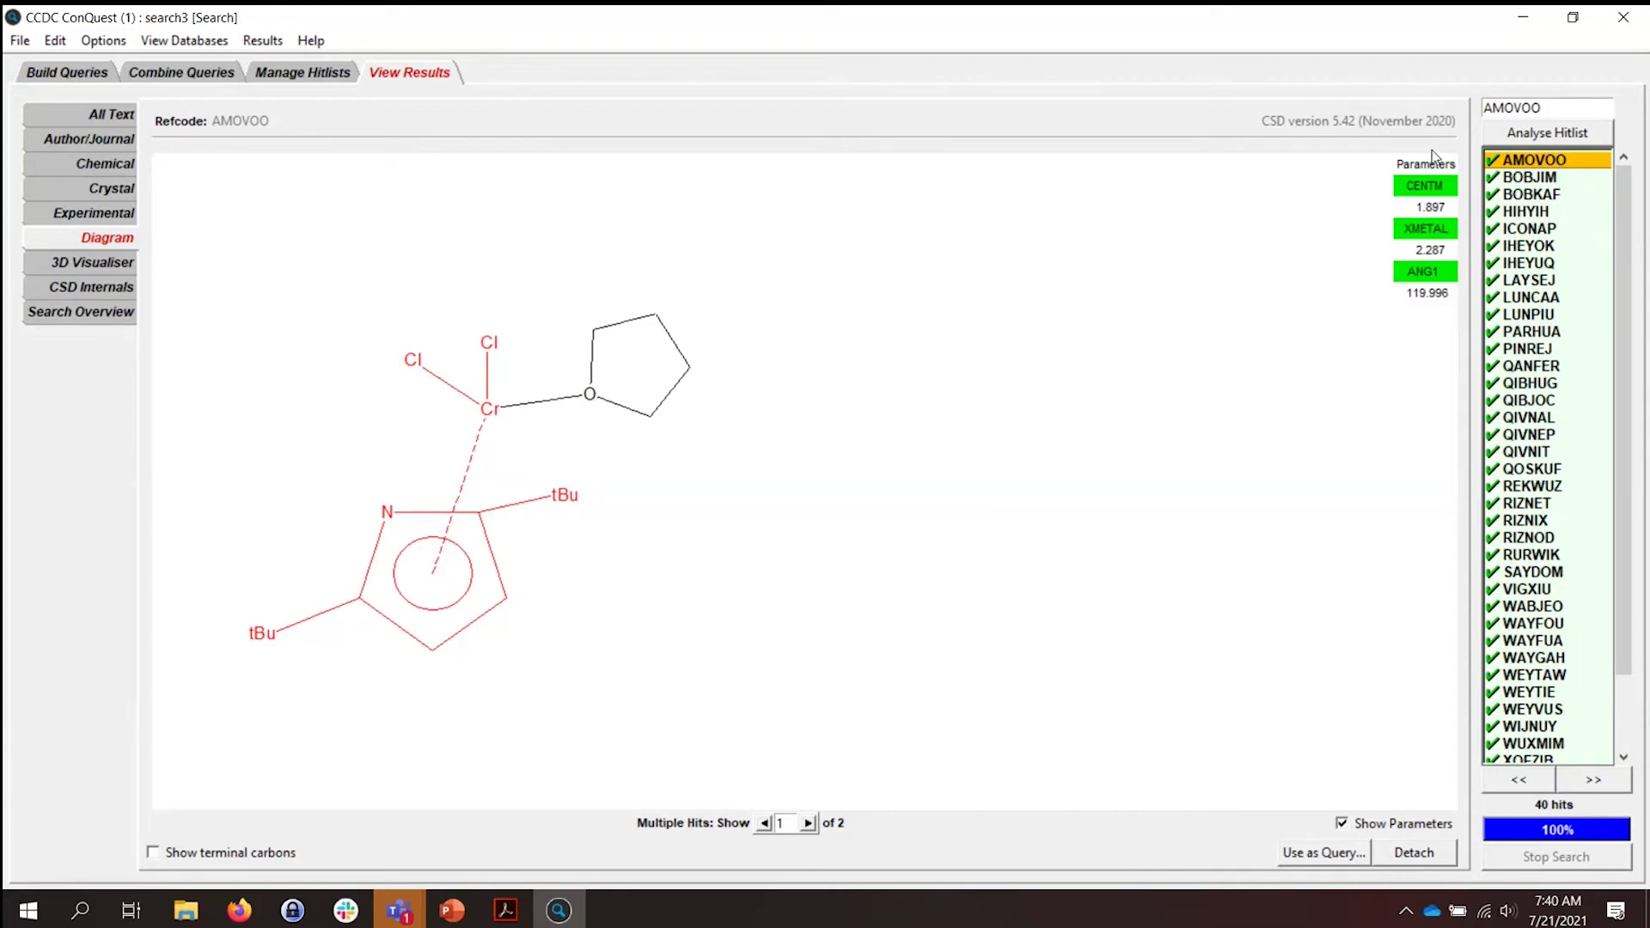
Examine the diagrams and 3D parameter values of hits BOBJIM, BOBKAF, HIHYIH and ICONAP.
click(1558, 179)
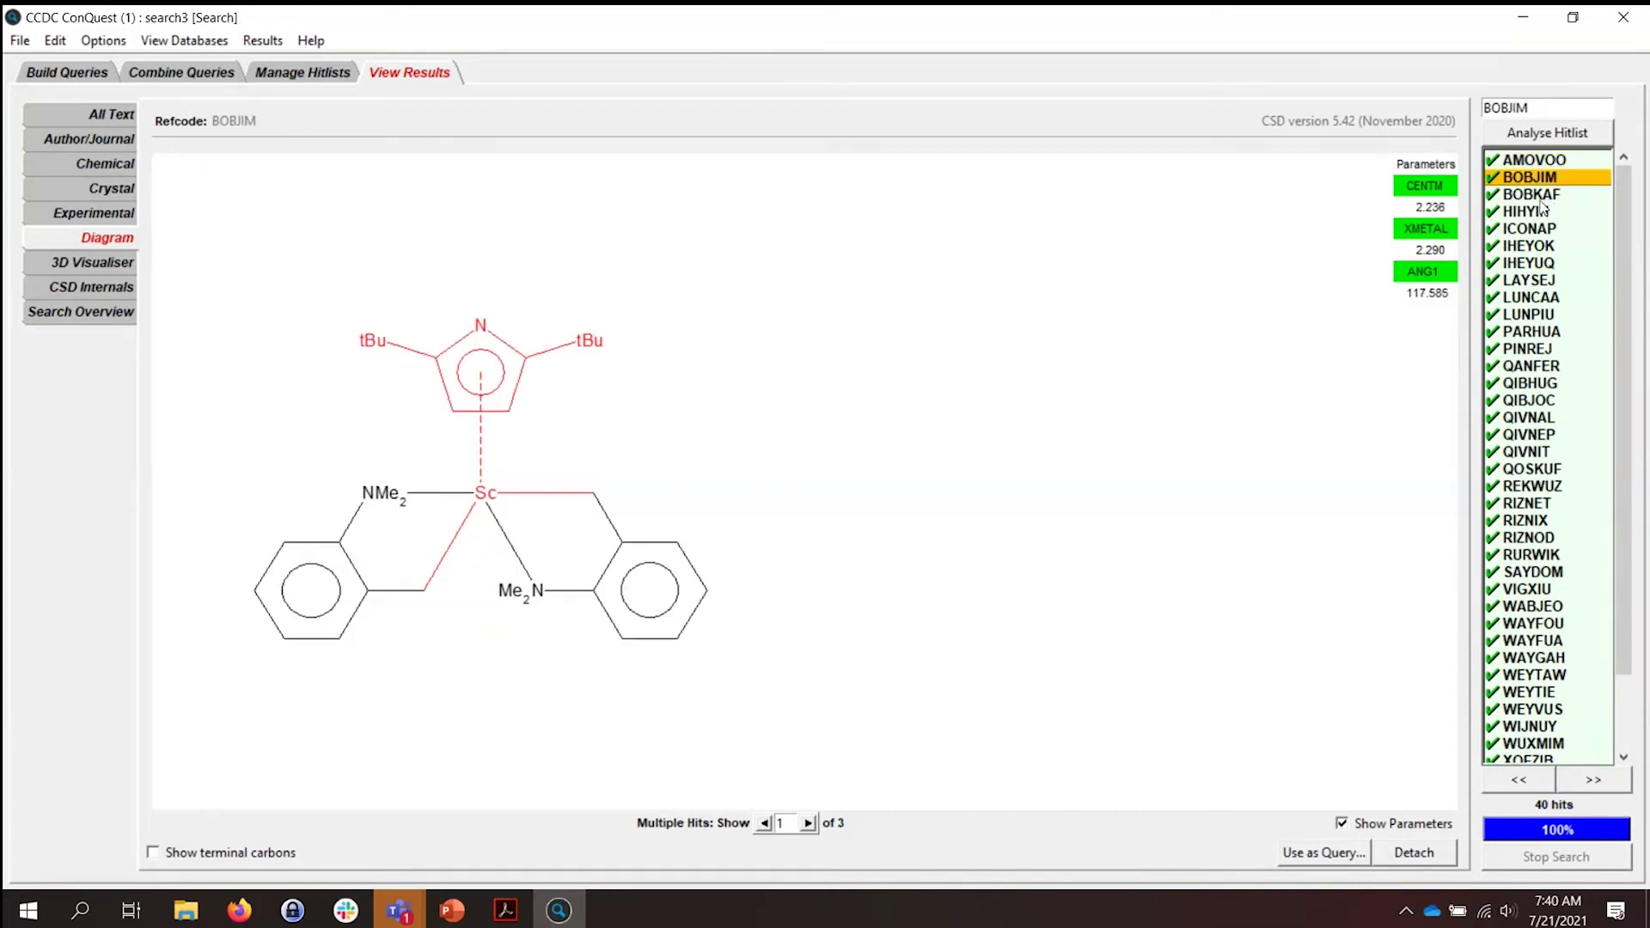
click(1540, 197)
click(1538, 215)
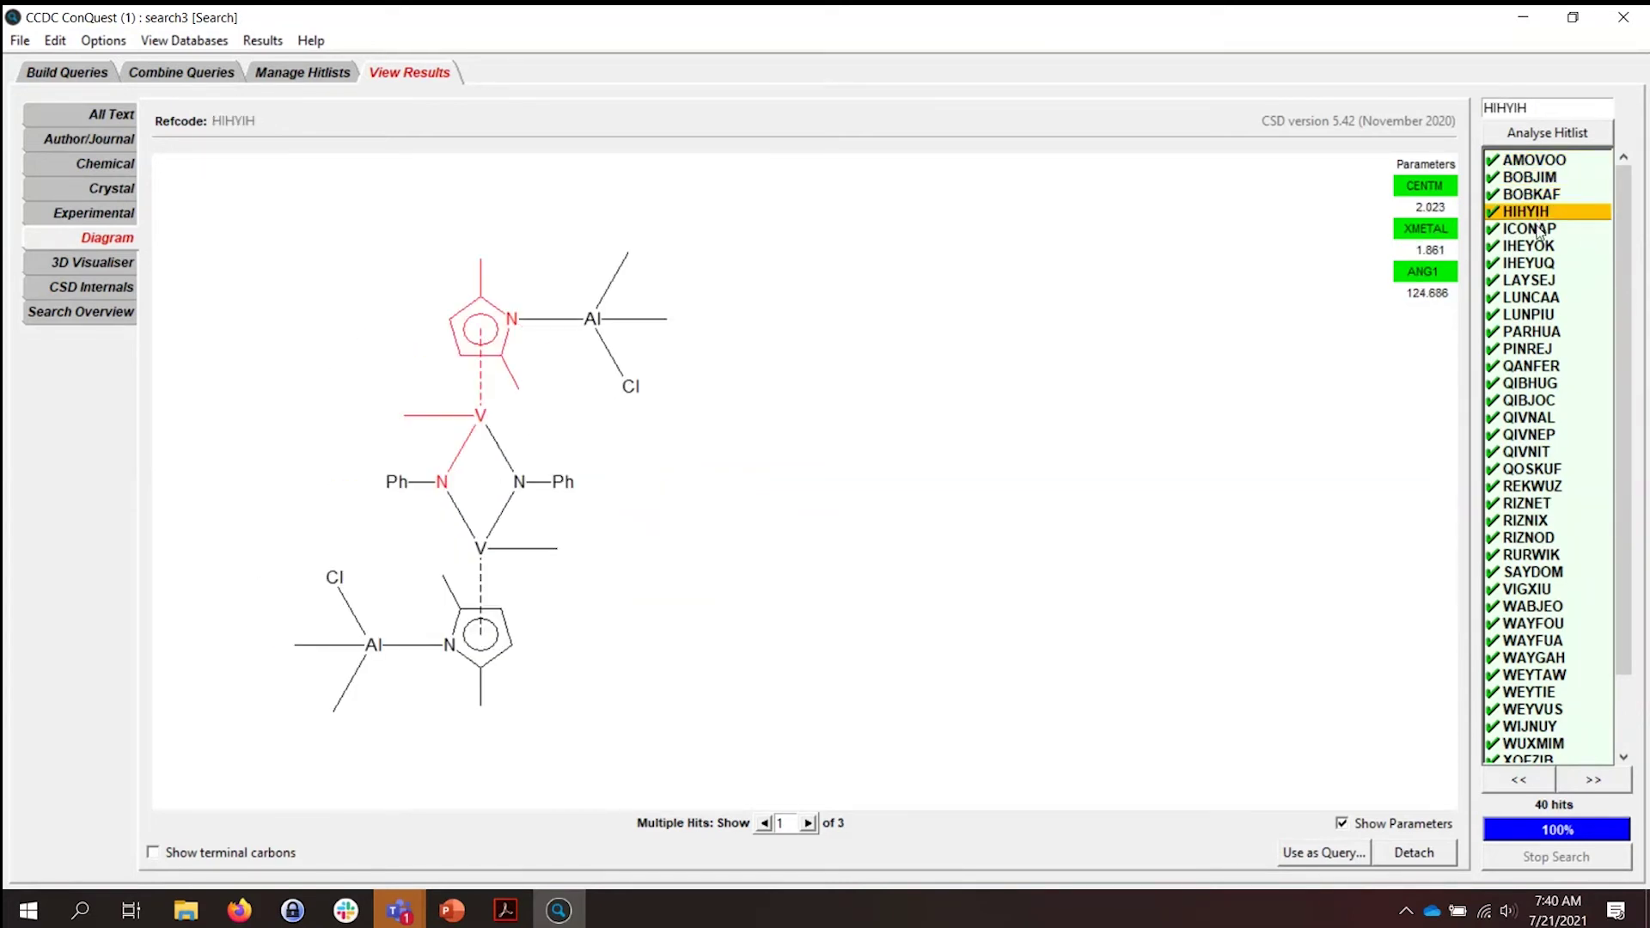
click(1543, 230)
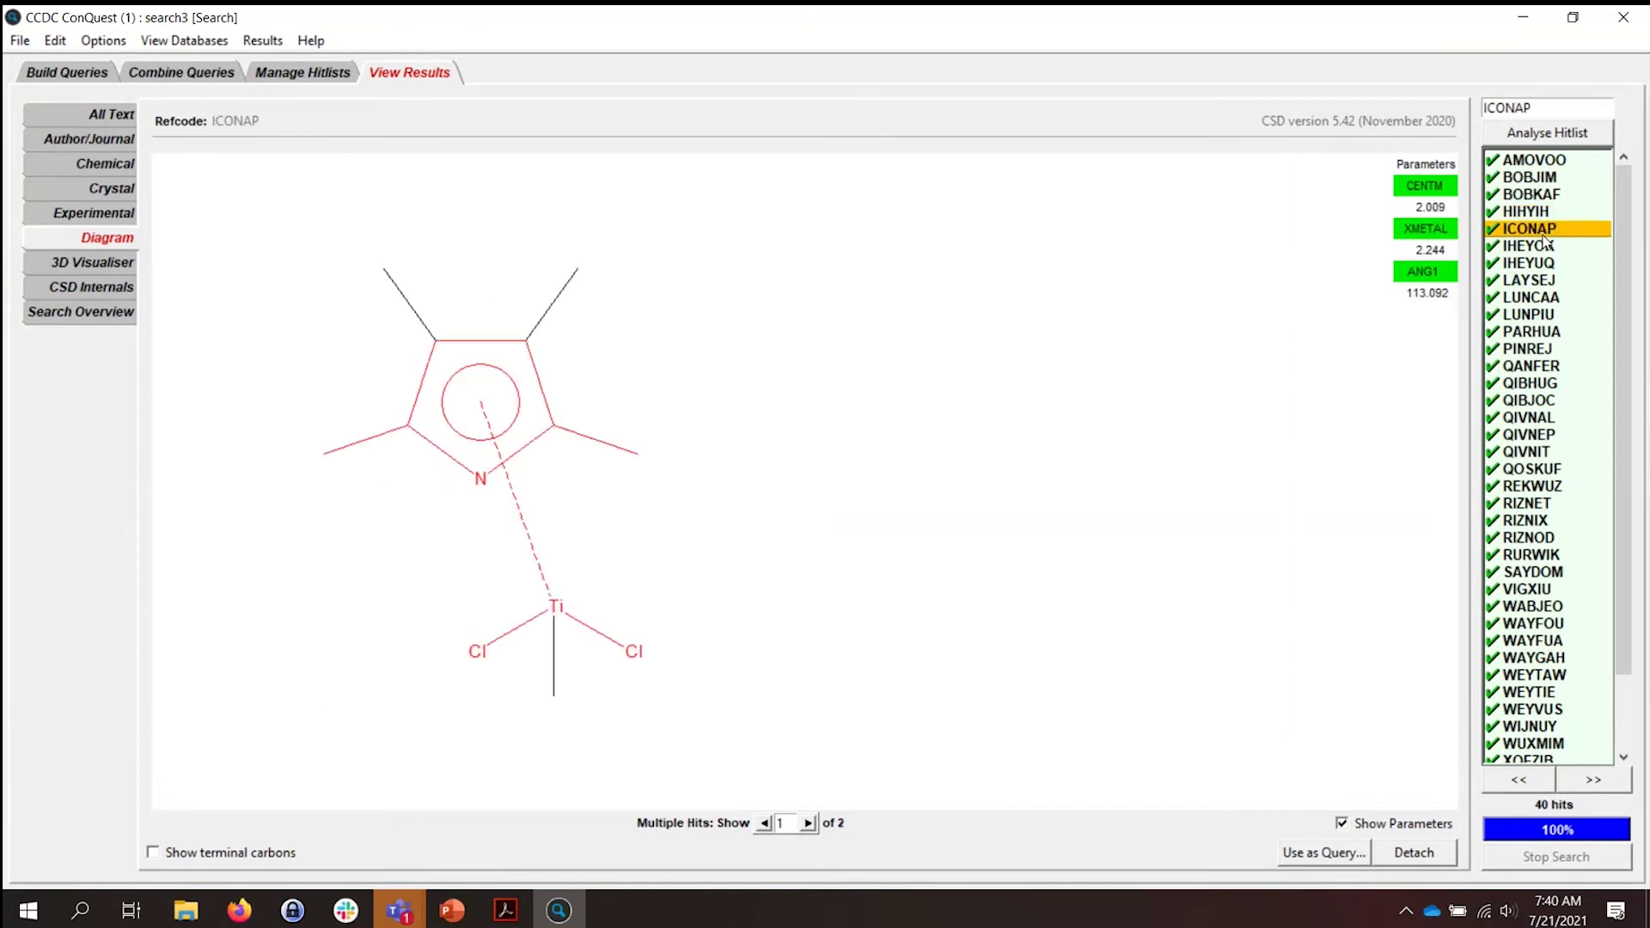
Inspect hit ICONAP in 3D, examining the distances and angles measured around its metal atom.
click(104, 266)
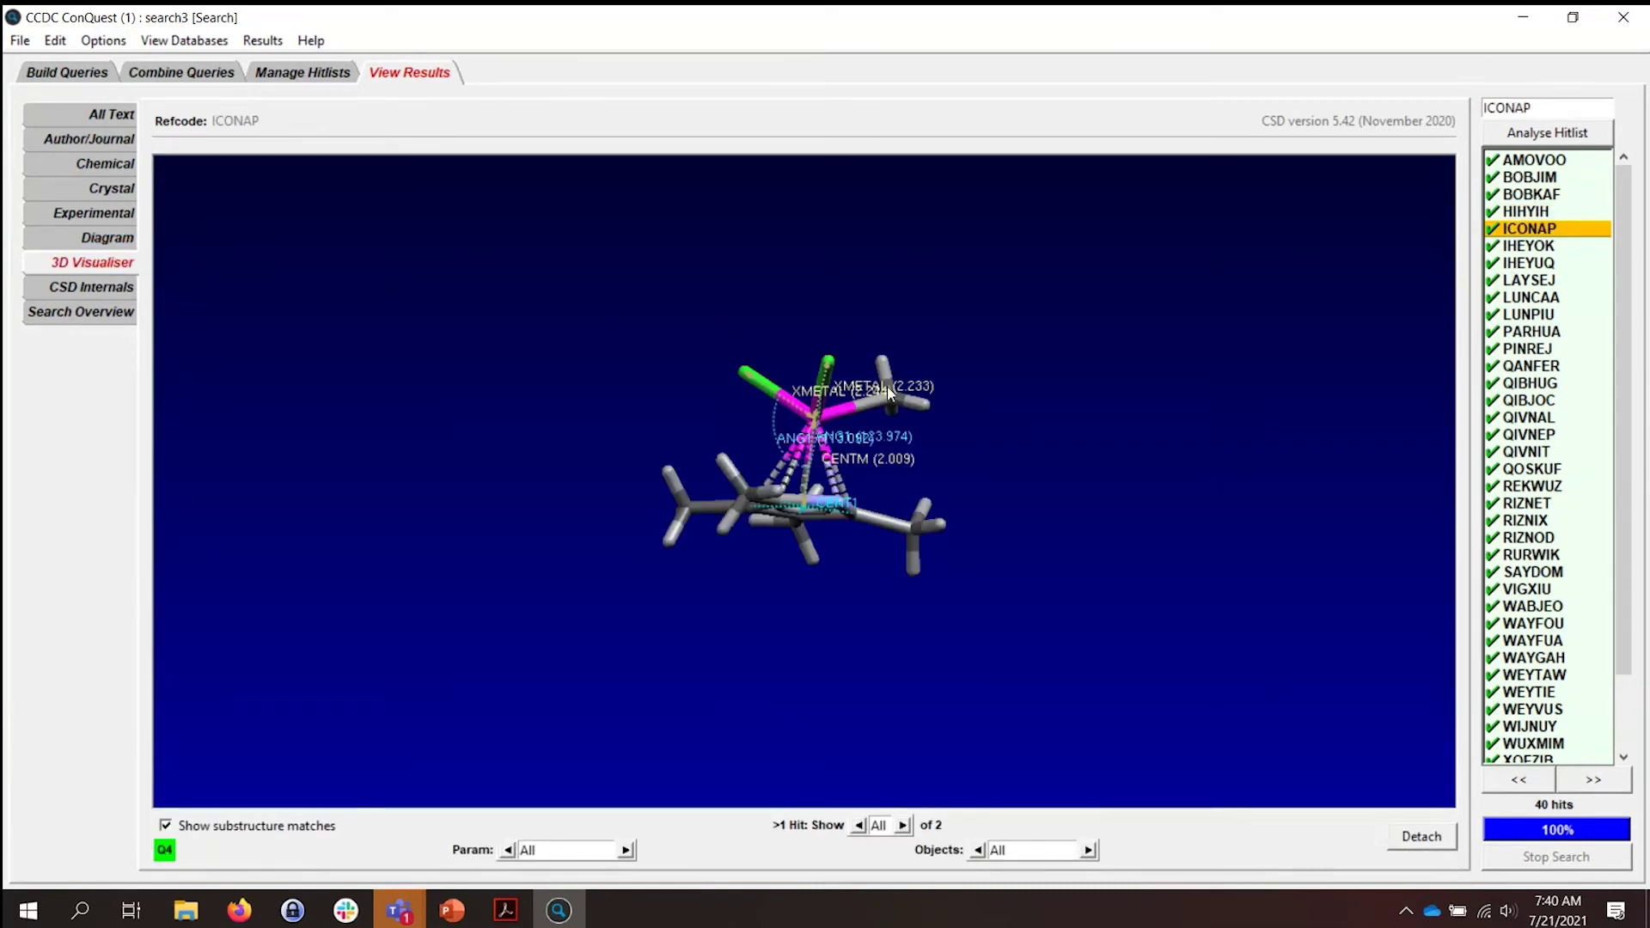
drag(888, 391, 781, 508)
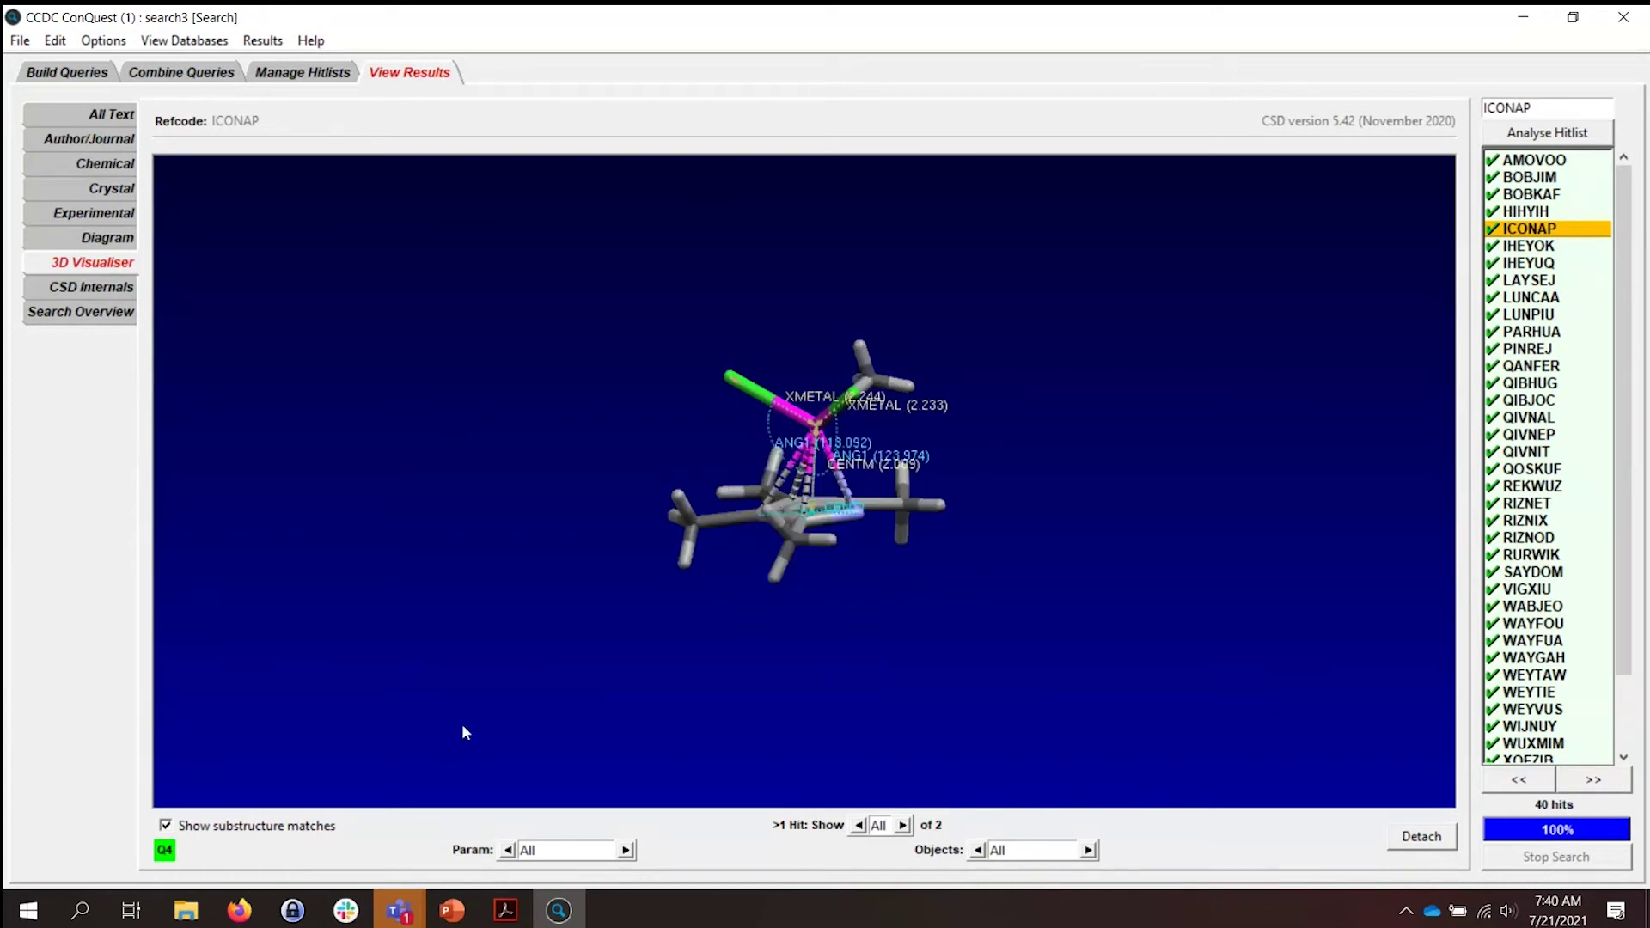
scroll(462, 724, up, 3)
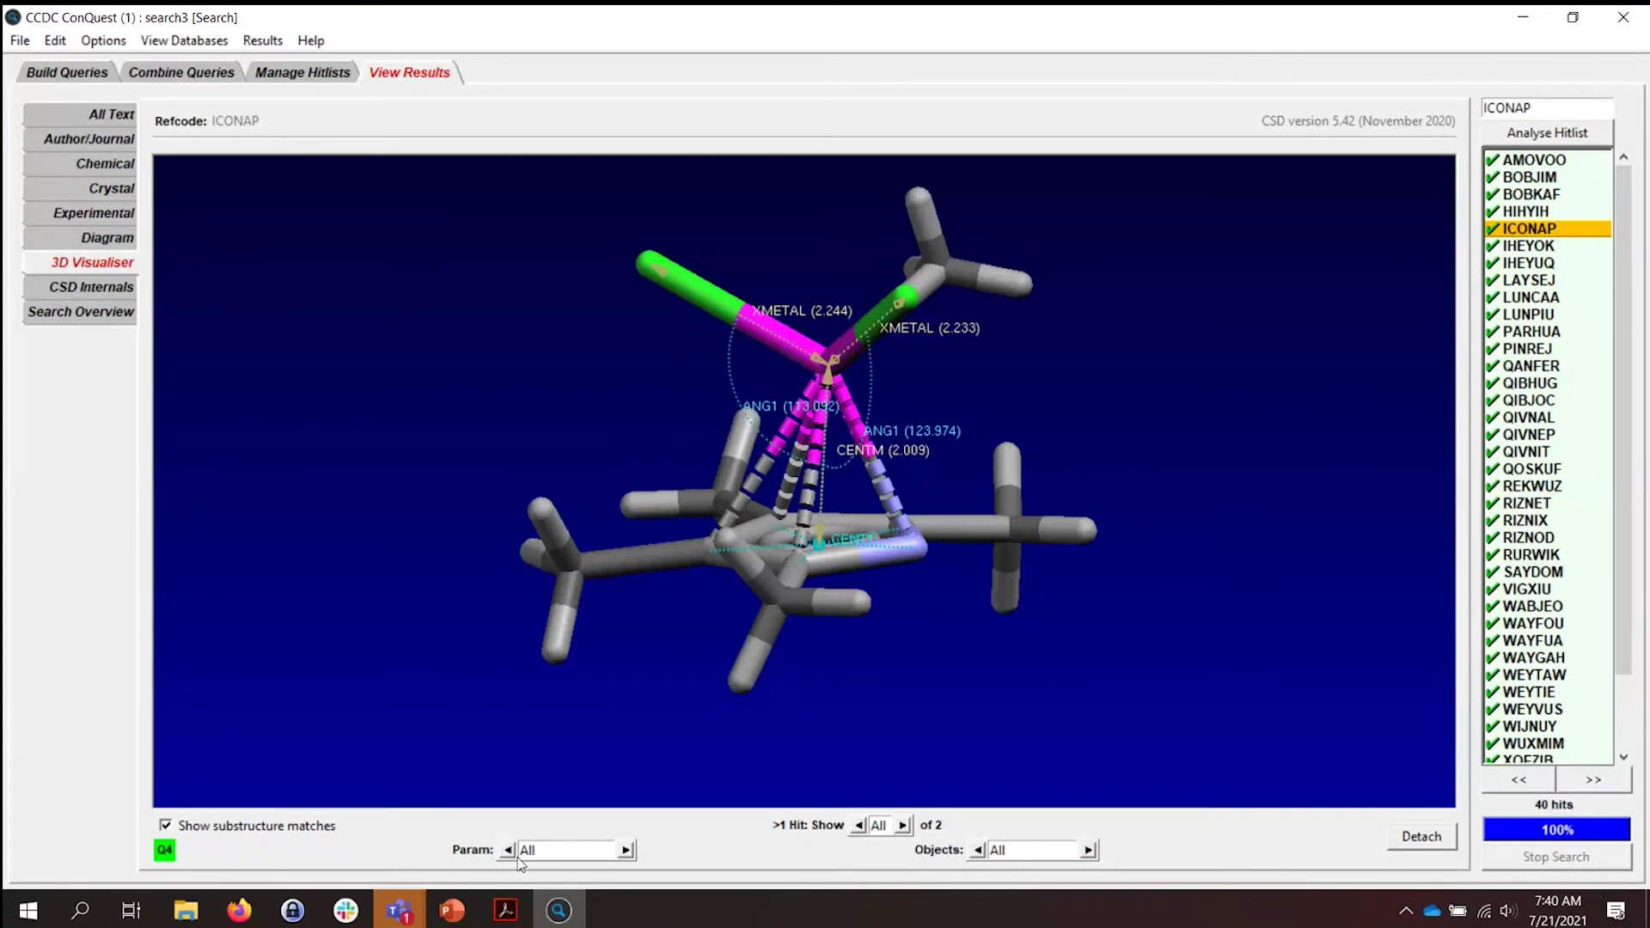
Show only the CENTM parameter on hit ICONAP in the 3D view and examine the metal–centroid distance.
click(626, 850)
click(626, 850)
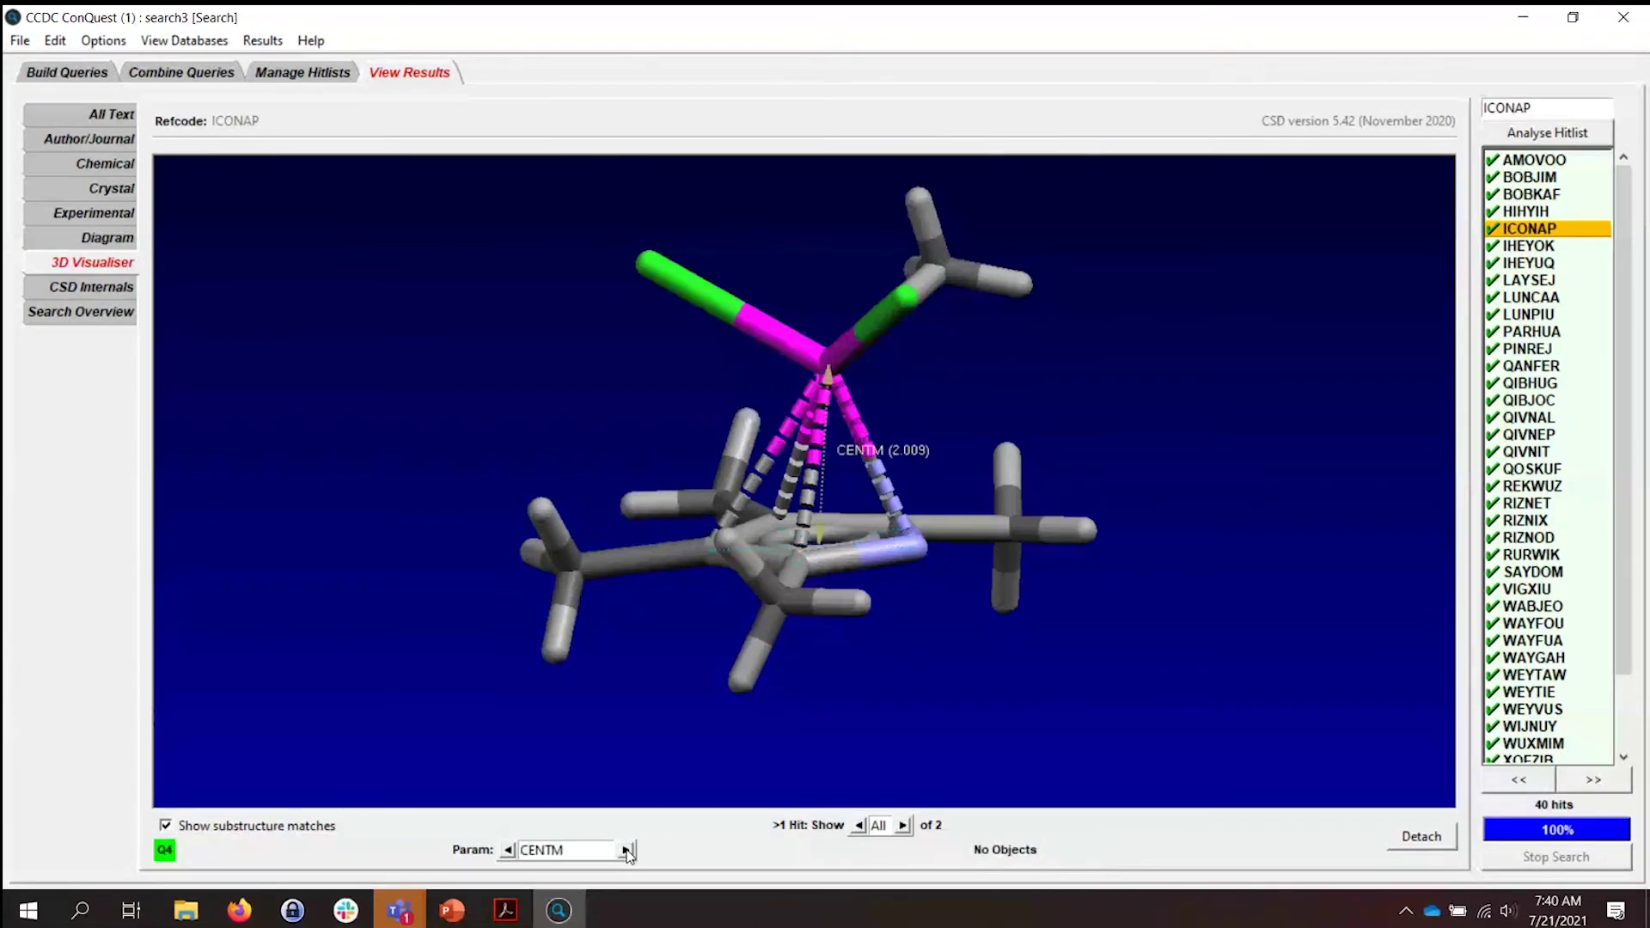
drag(999, 677, 984, 601)
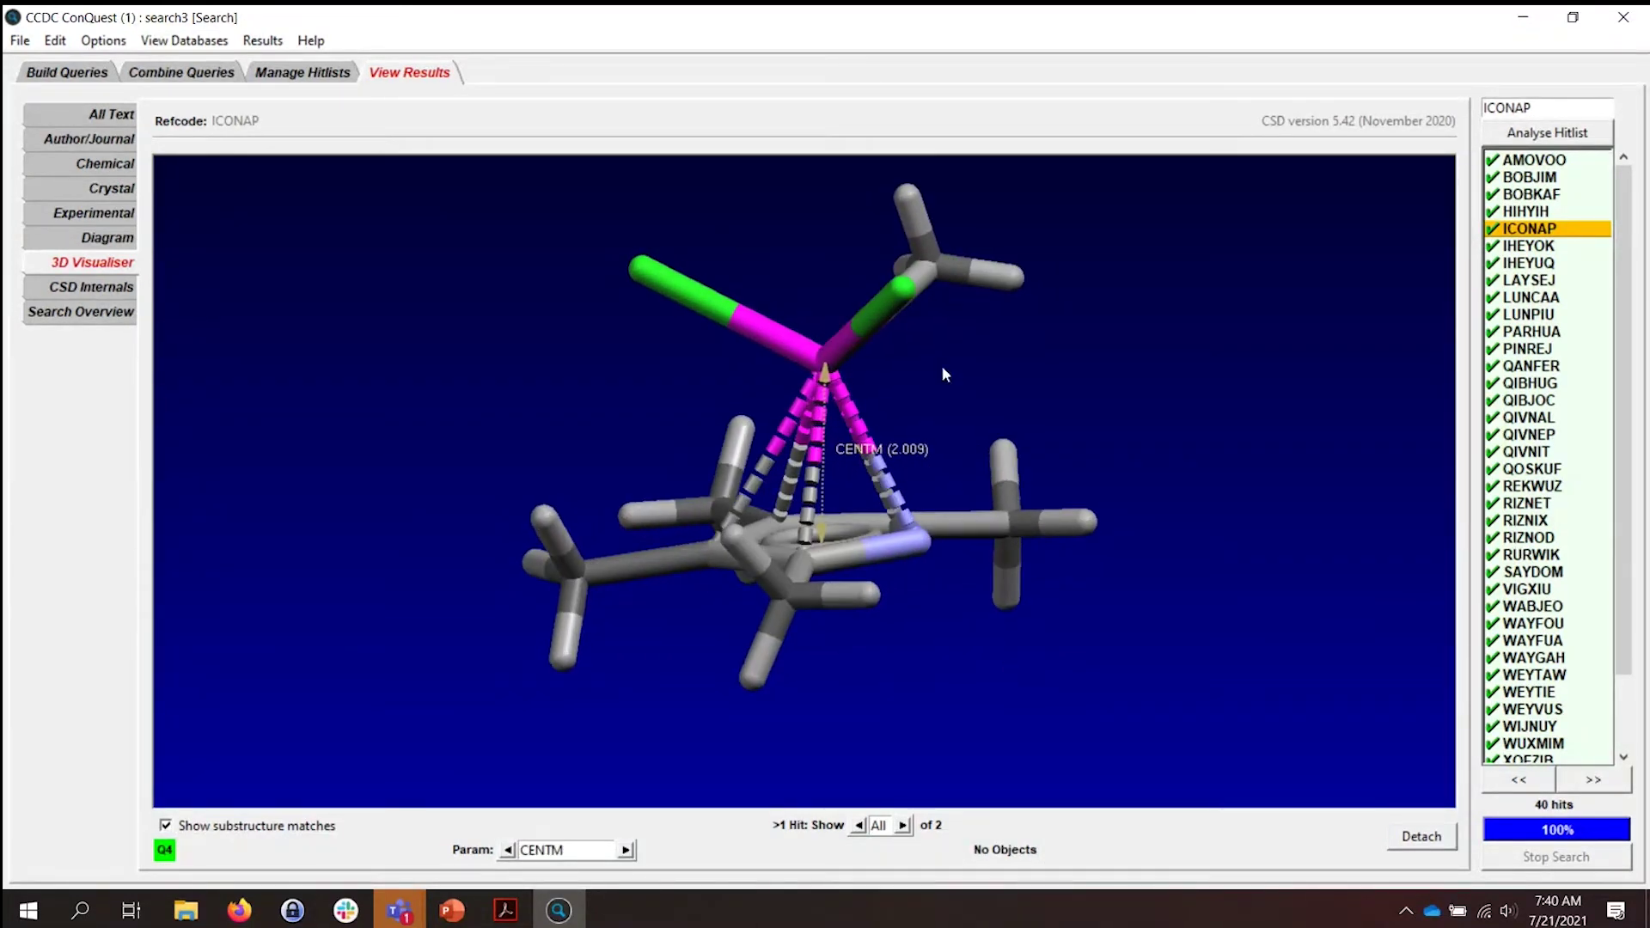
Inspect hit IHEYOK in 3D with the CENTM, XMETAL and ANG1 parameters shown one at a time, and view its diagram.
click(1526, 247)
drag(803, 415, 739, 481)
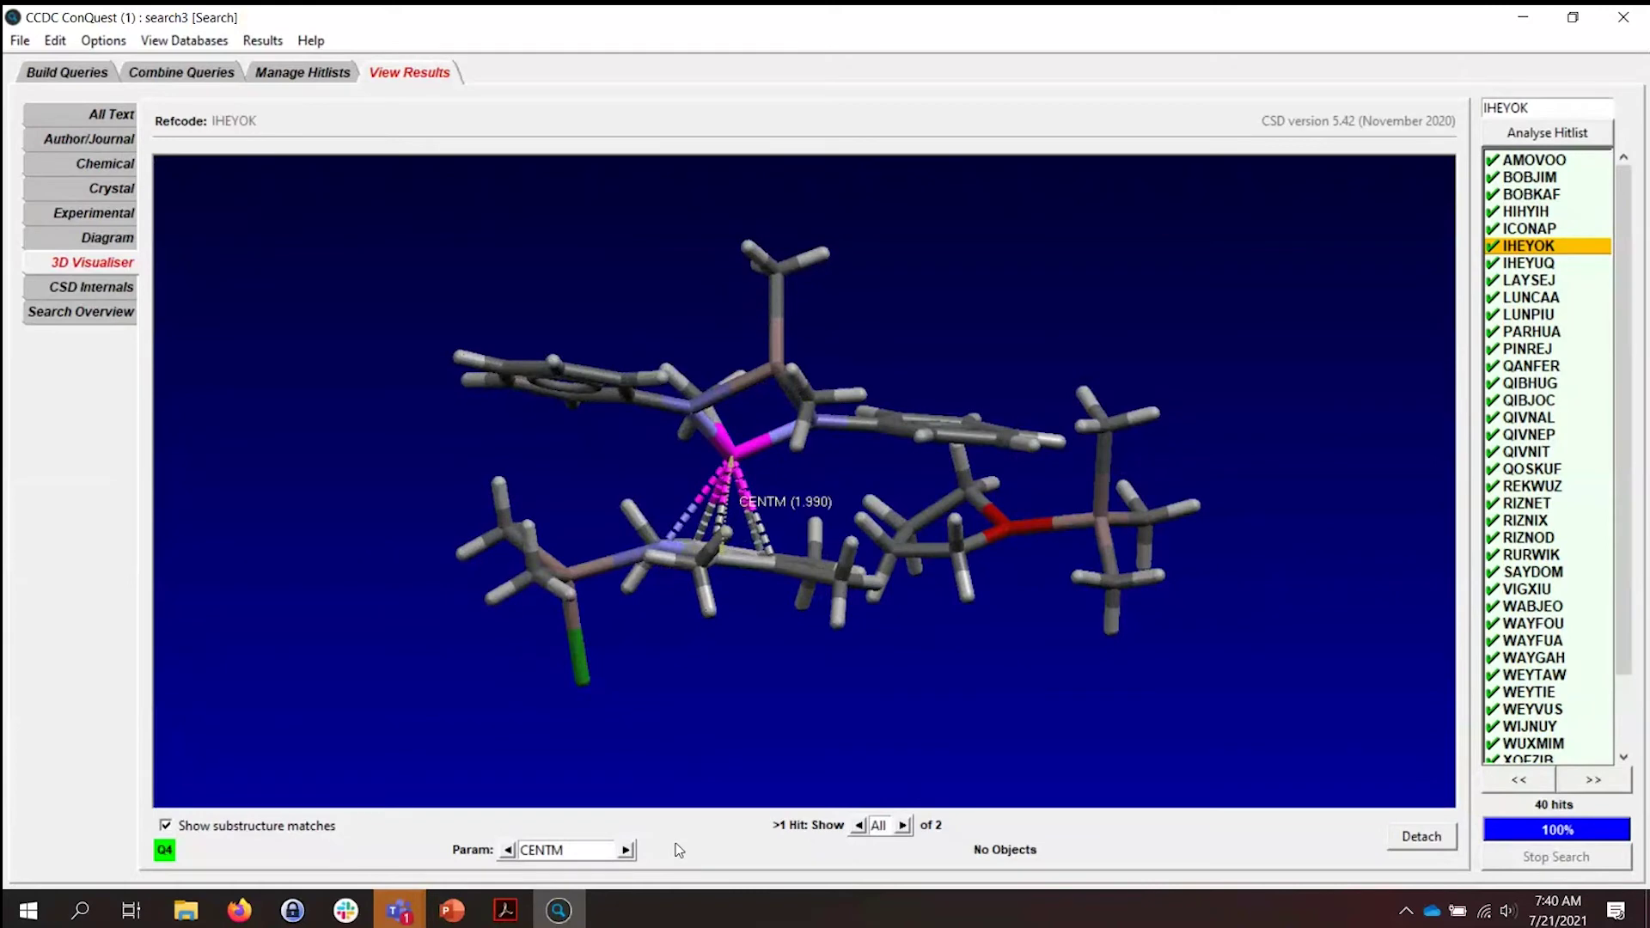
click(627, 850)
drag(724, 703, 775, 421)
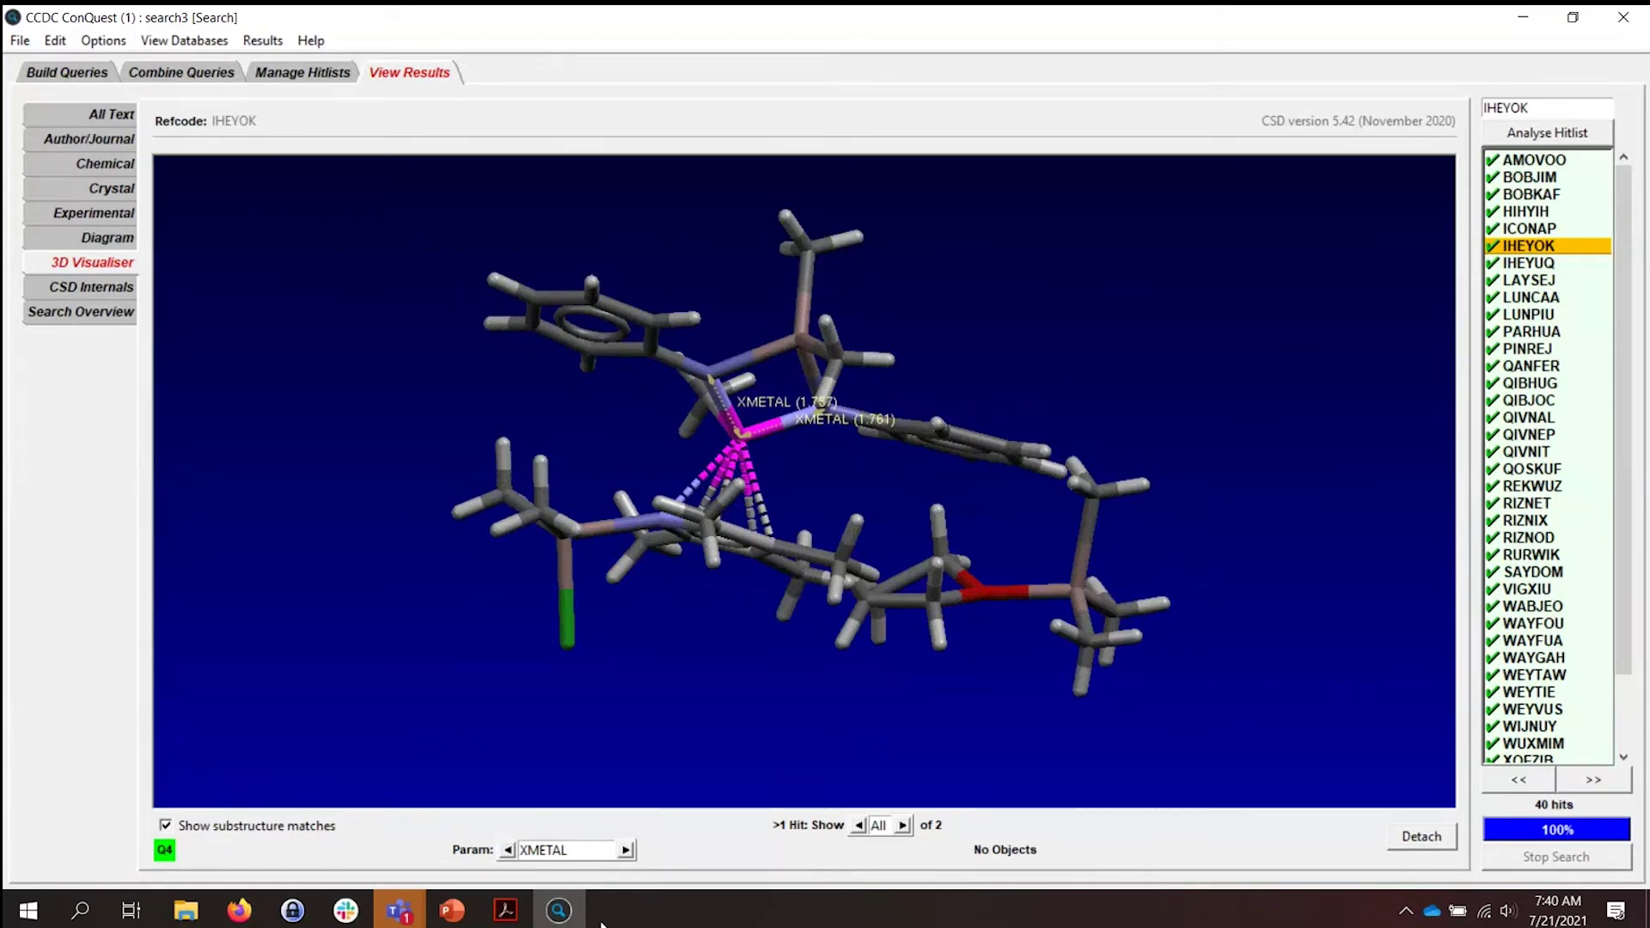
click(625, 851)
drag(818, 542, 765, 548)
mouse_move(792, 635)
mouse_down()
mouse_move(1002, 633)
mouse_move(819, 653)
mouse_up()
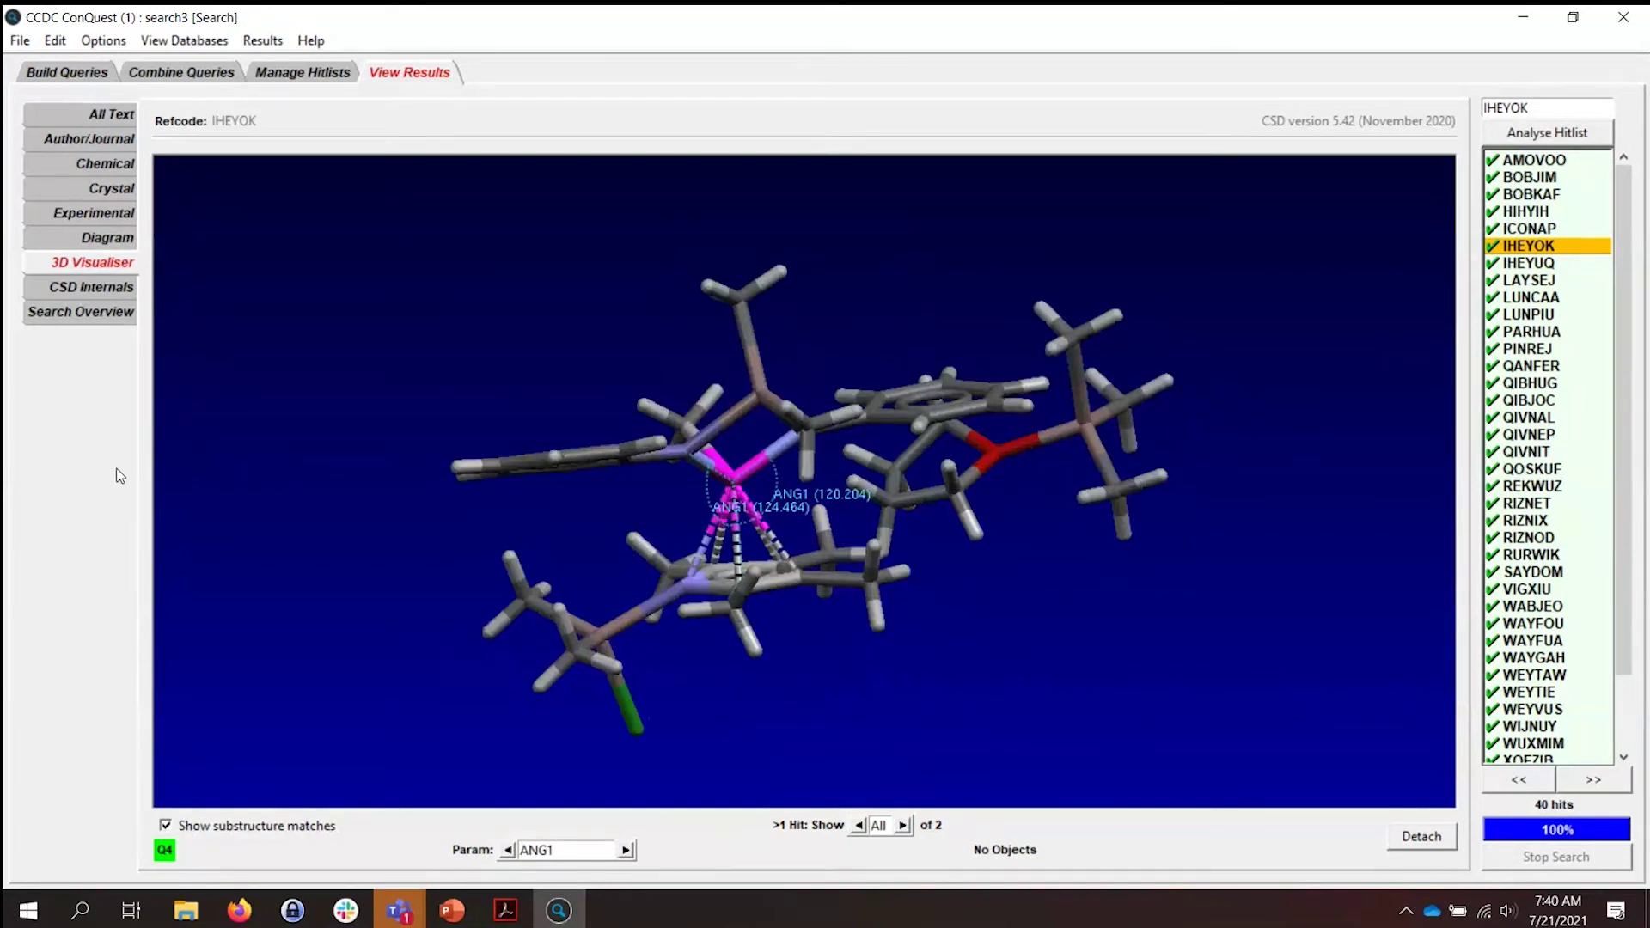
click(118, 241)
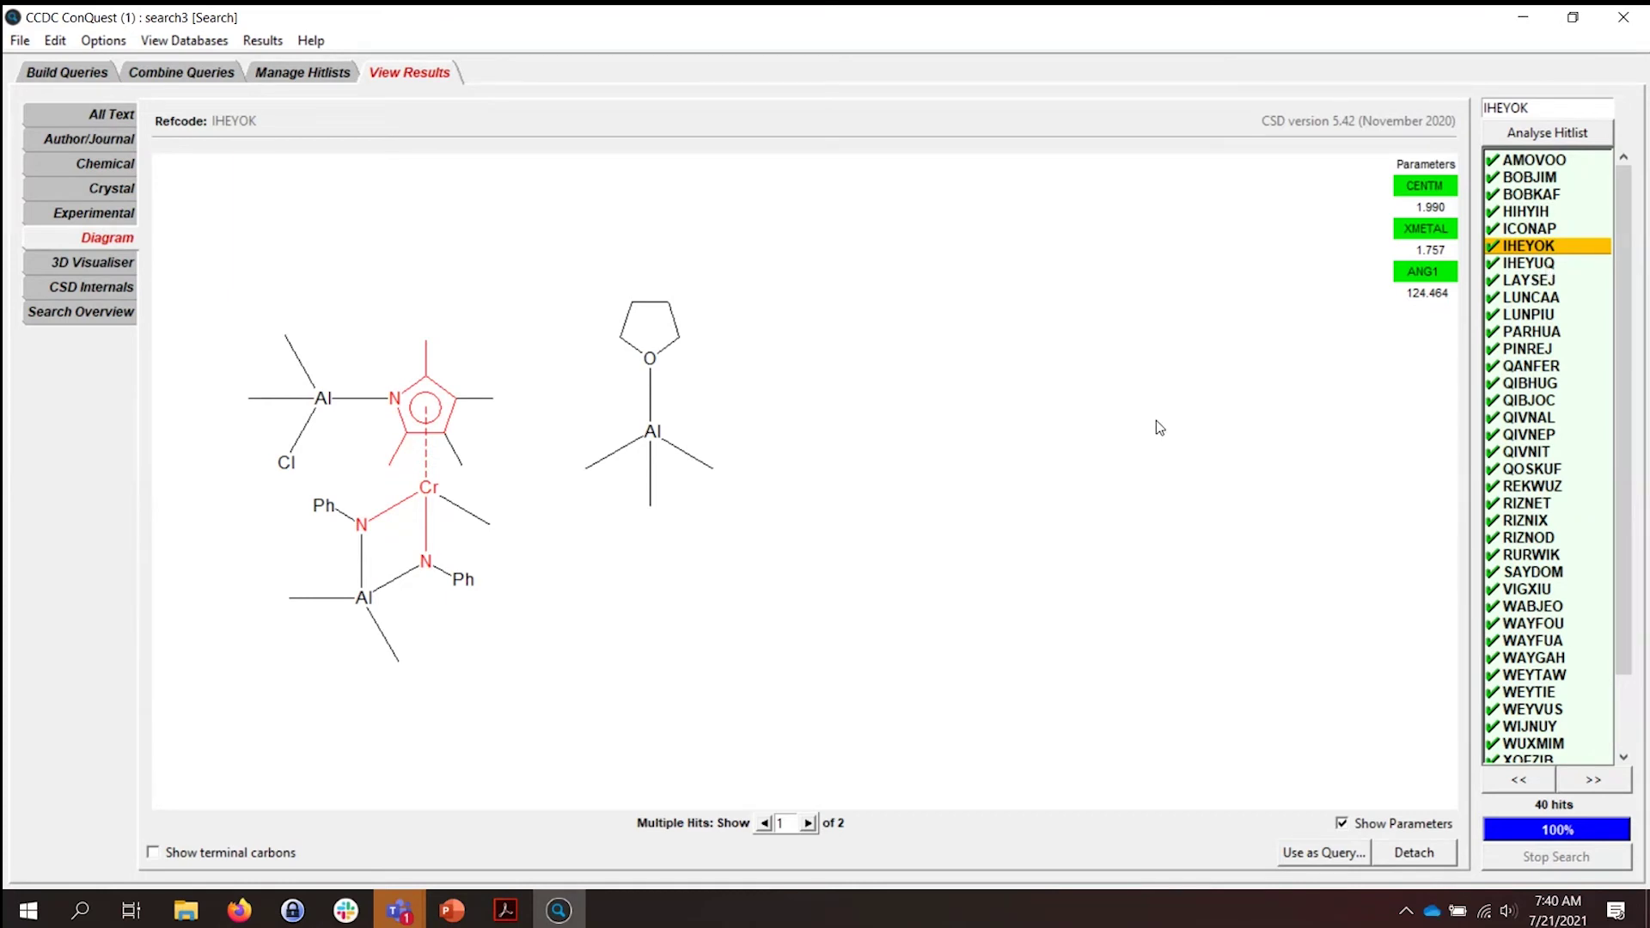
Send the hitlist data to Mercury for analysis as a Mercury data file (.c2m) with the defined parameters included.
click(1579, 136)
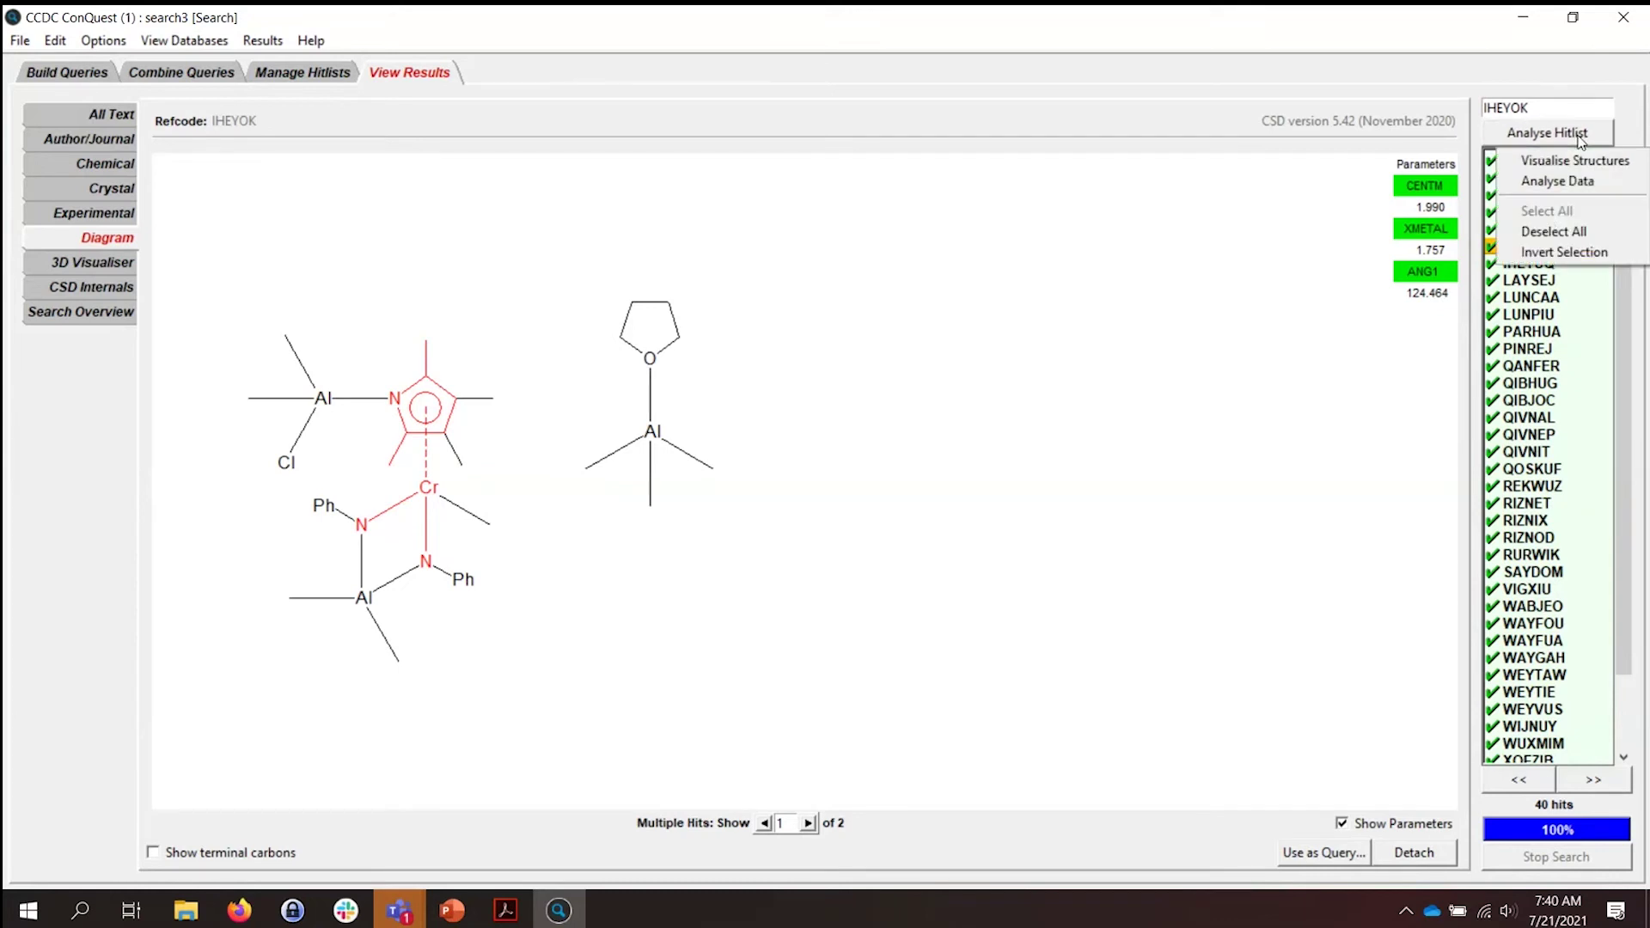
click(1566, 182)
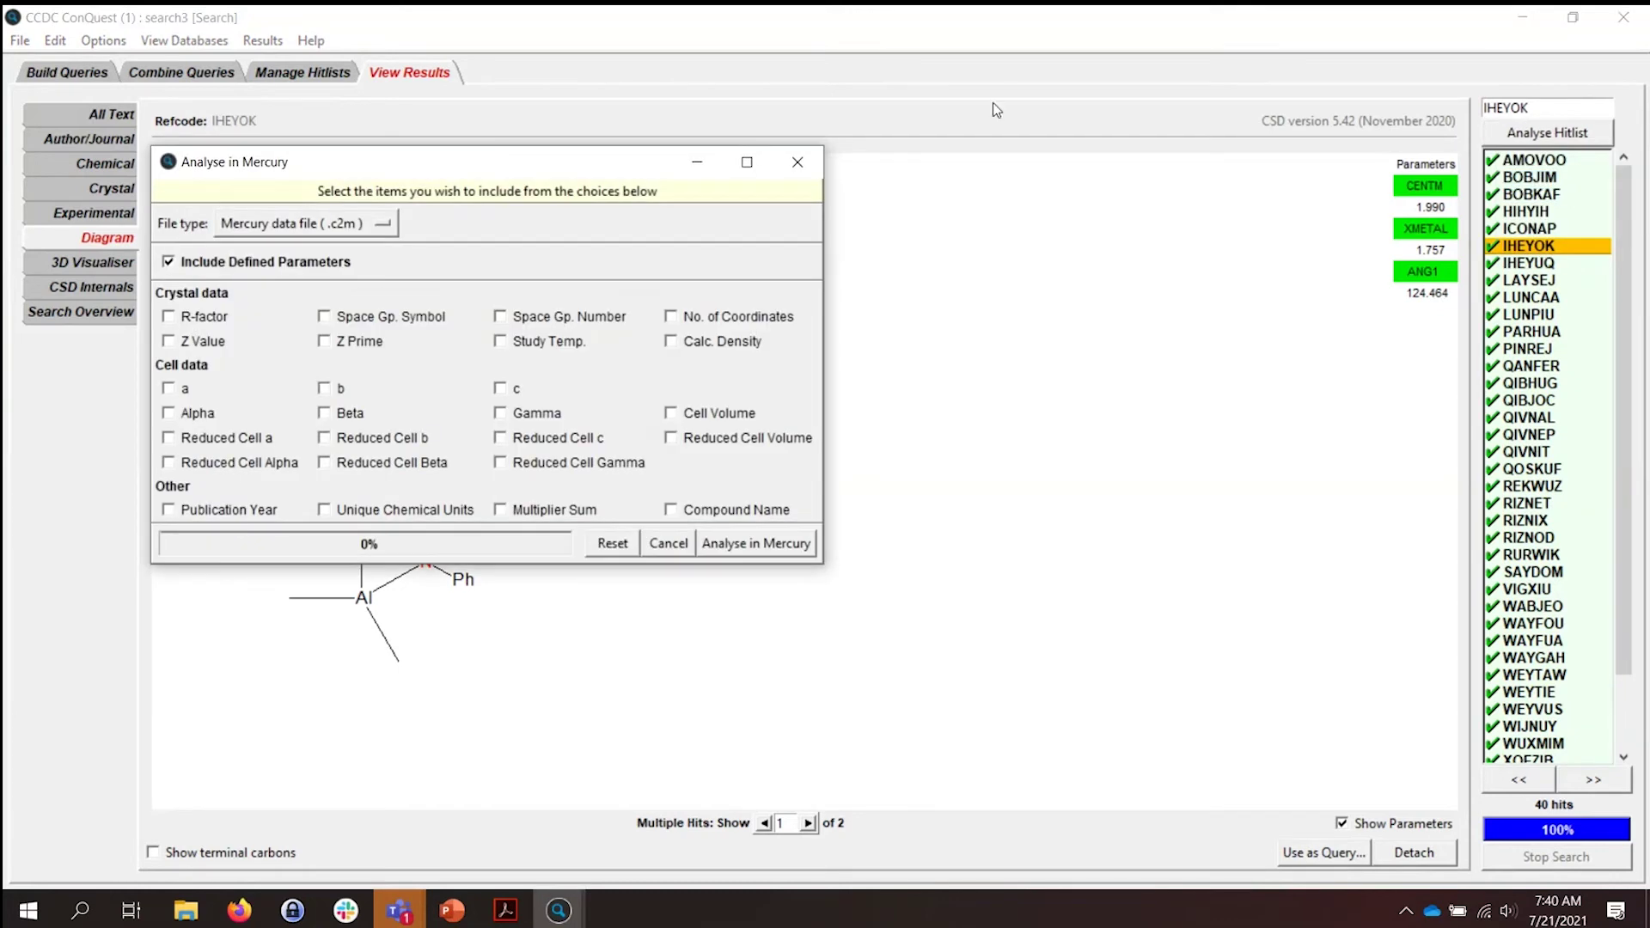
drag(235, 161, 610, 214)
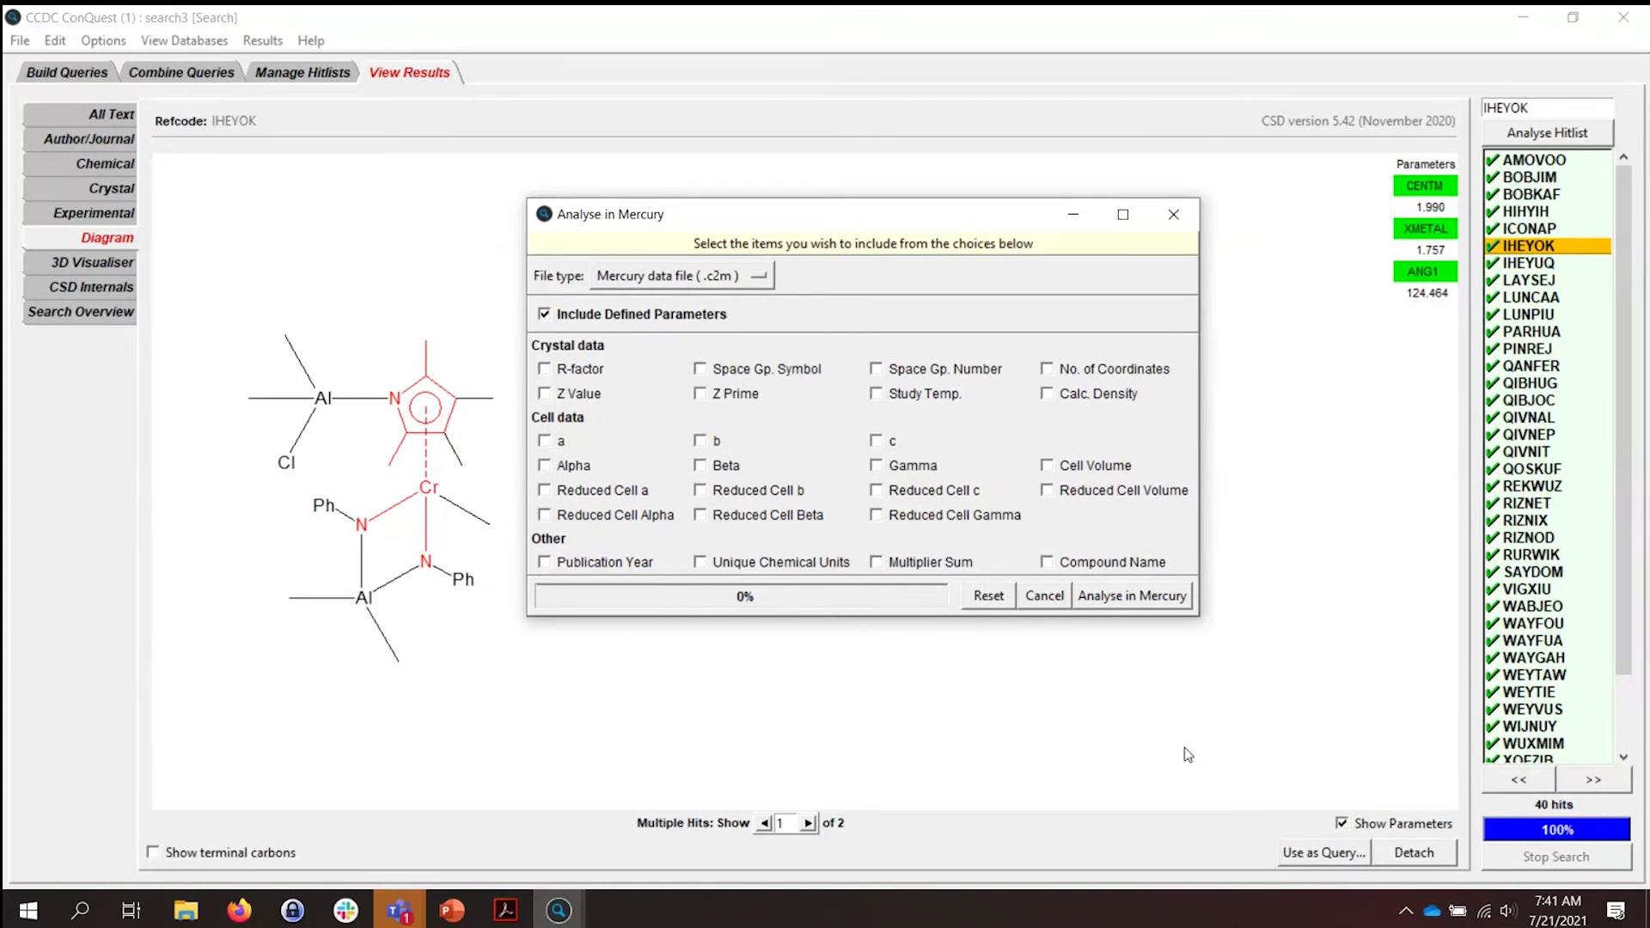
click(1131, 598)
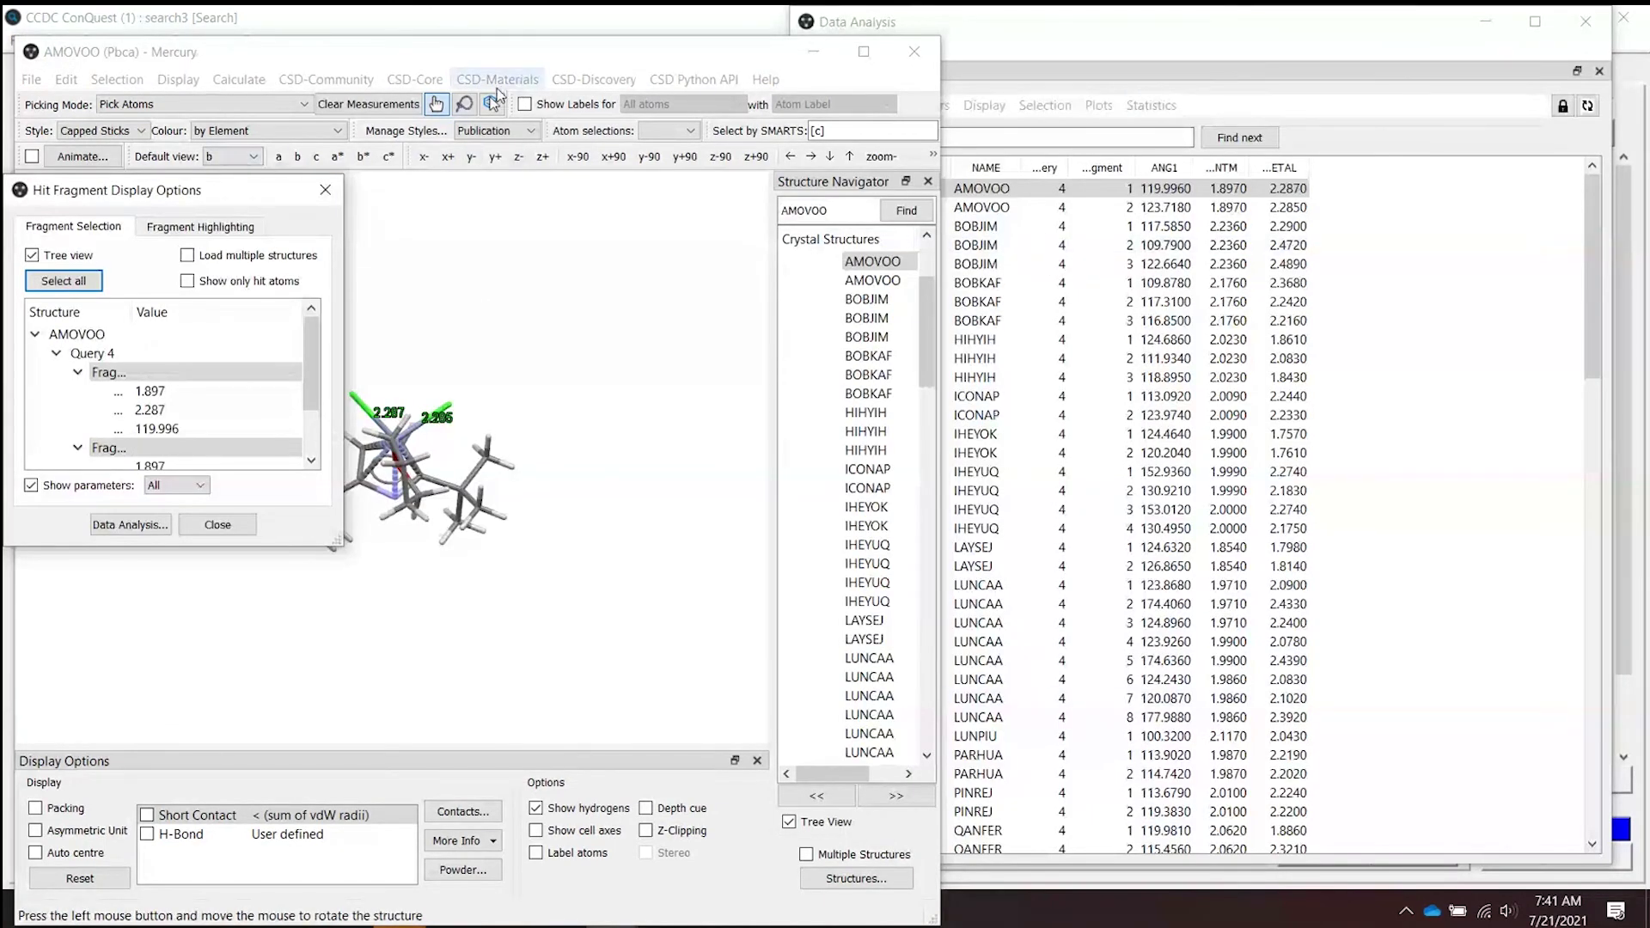
Move the hit fragment display options clear of the AMOVOO structure and examine the molecule enlarged from another angle.
click(1074, 196)
drag(178, 198, 291, 239)
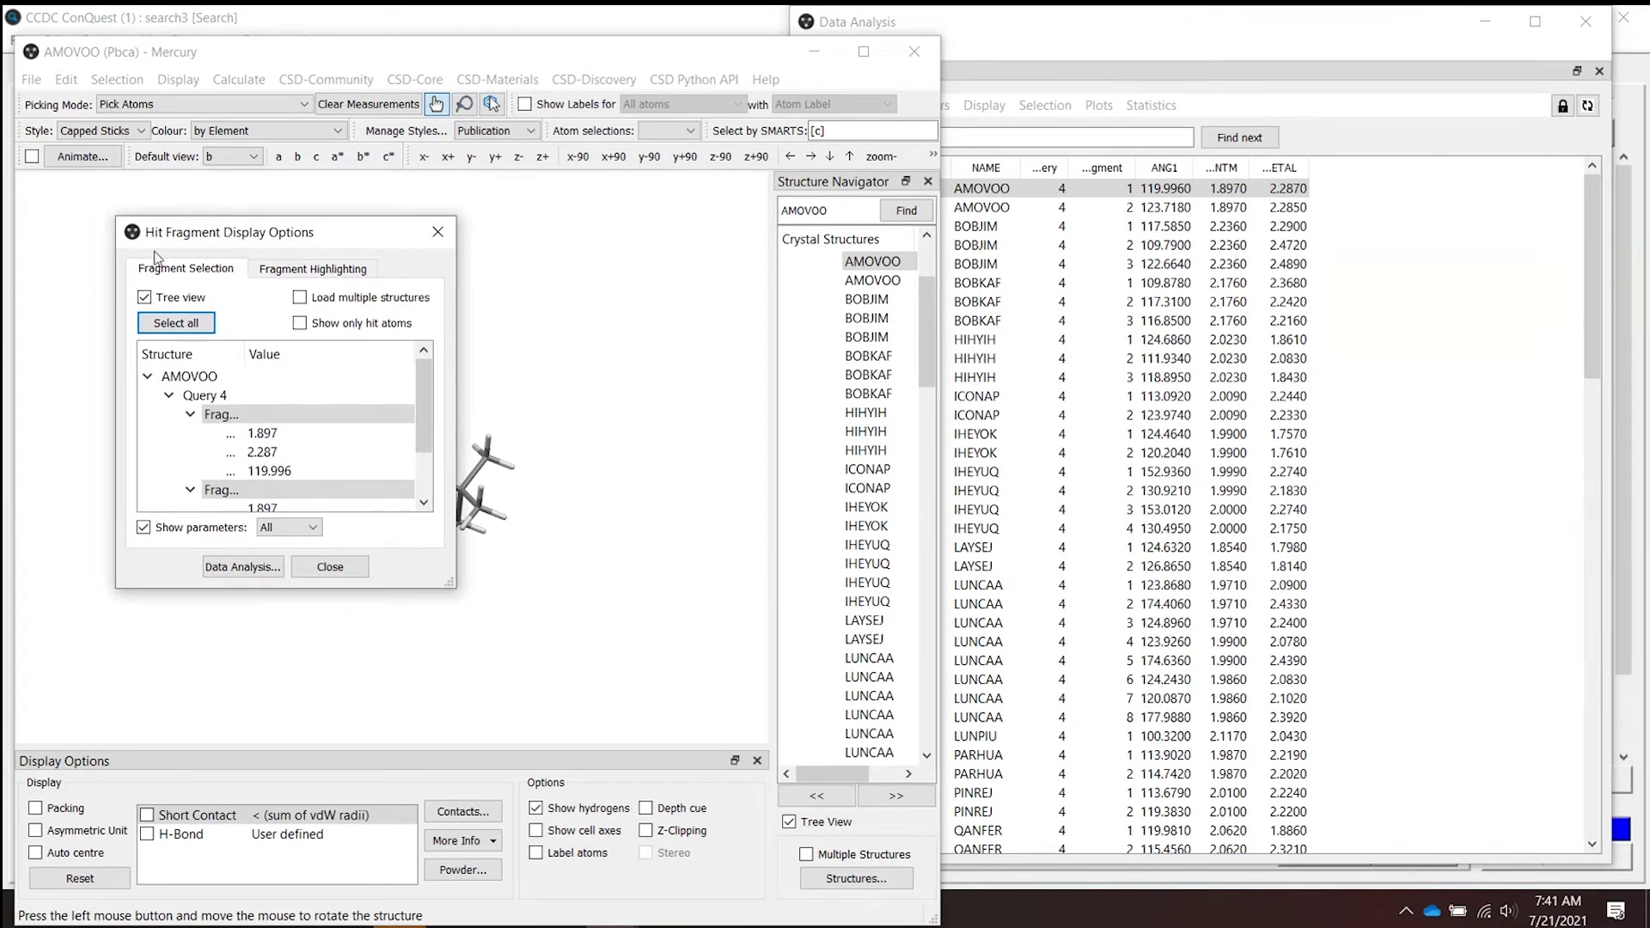
drag(222, 235, 747, 242)
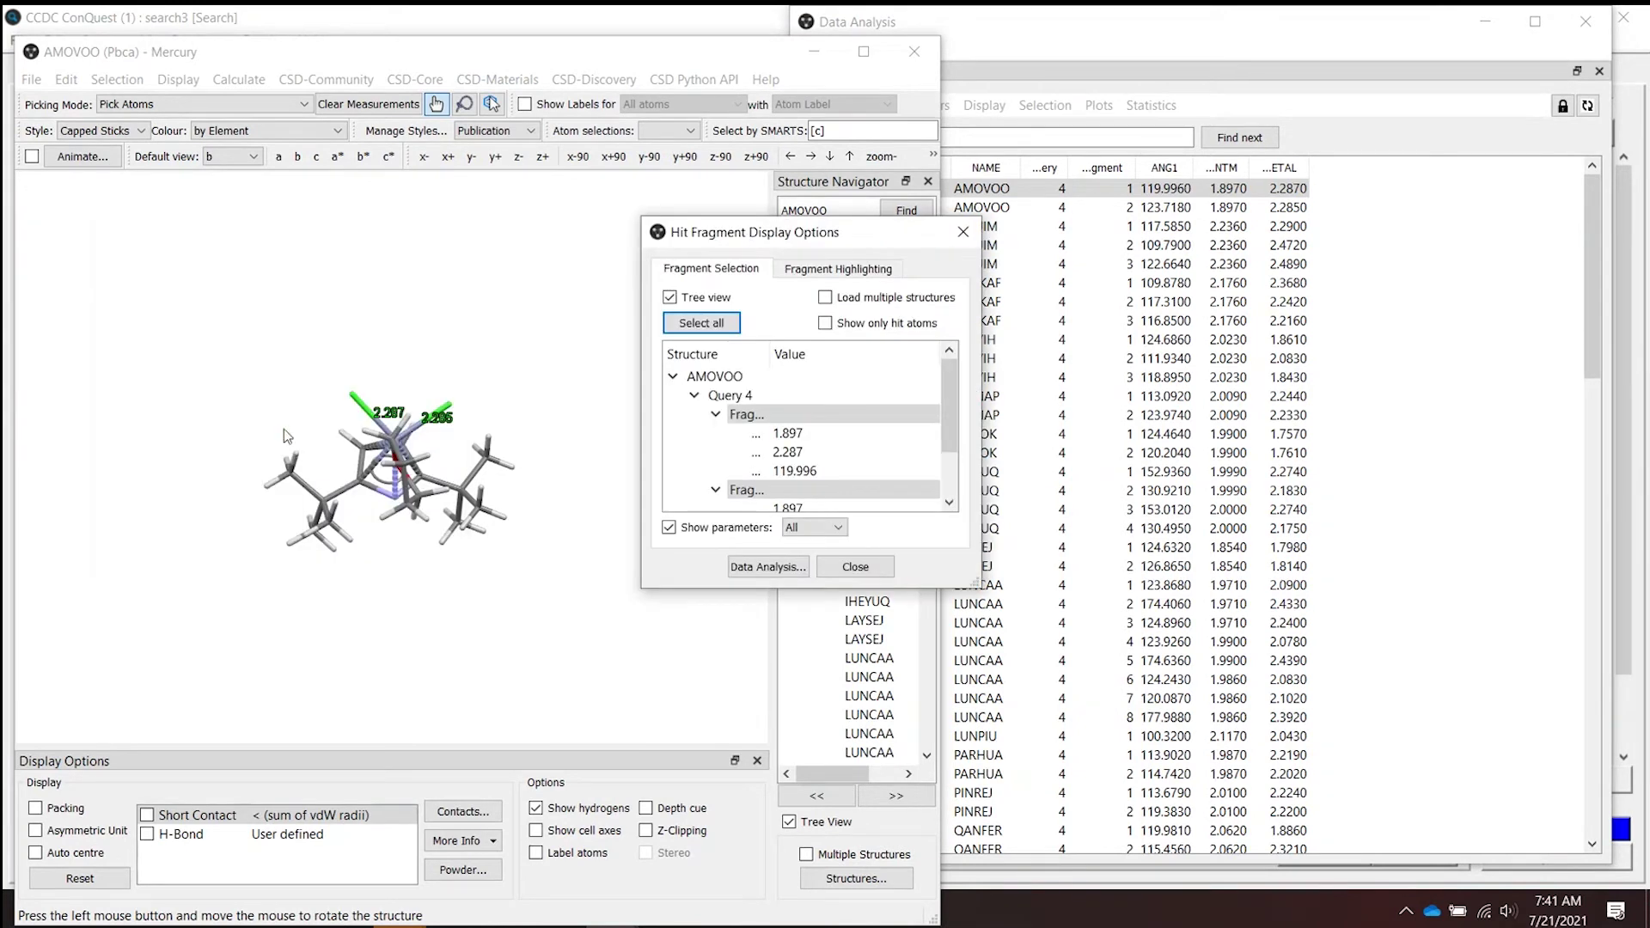
scroll(323, 445, up, 3)
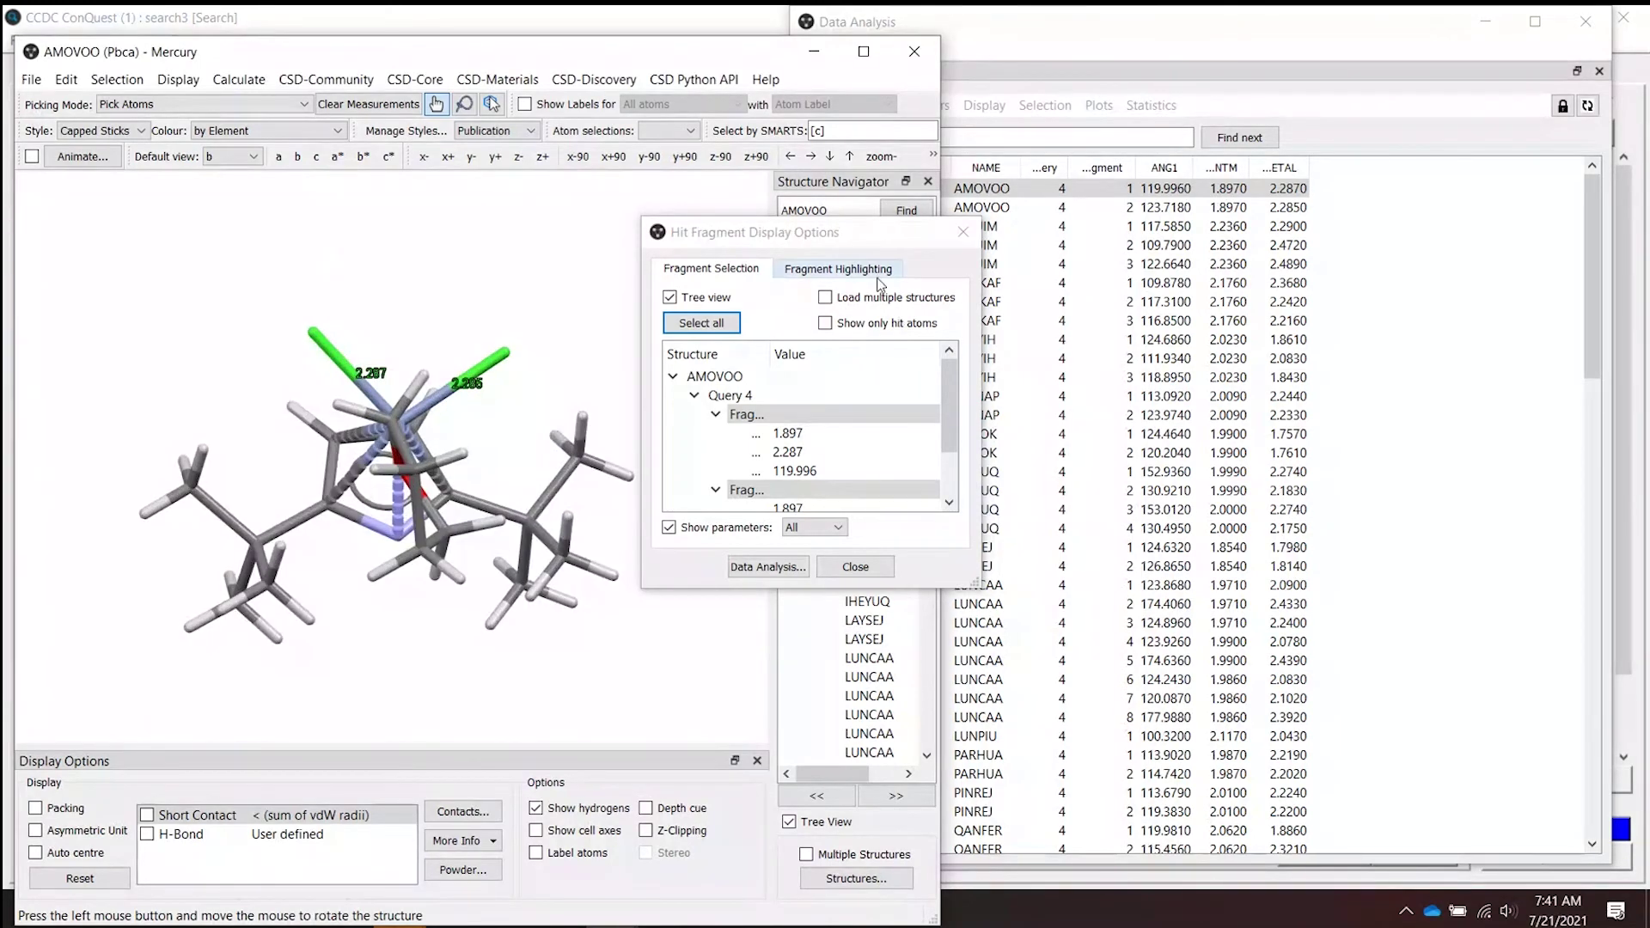
click(513, 421)
drag(513, 421, 327, 391)
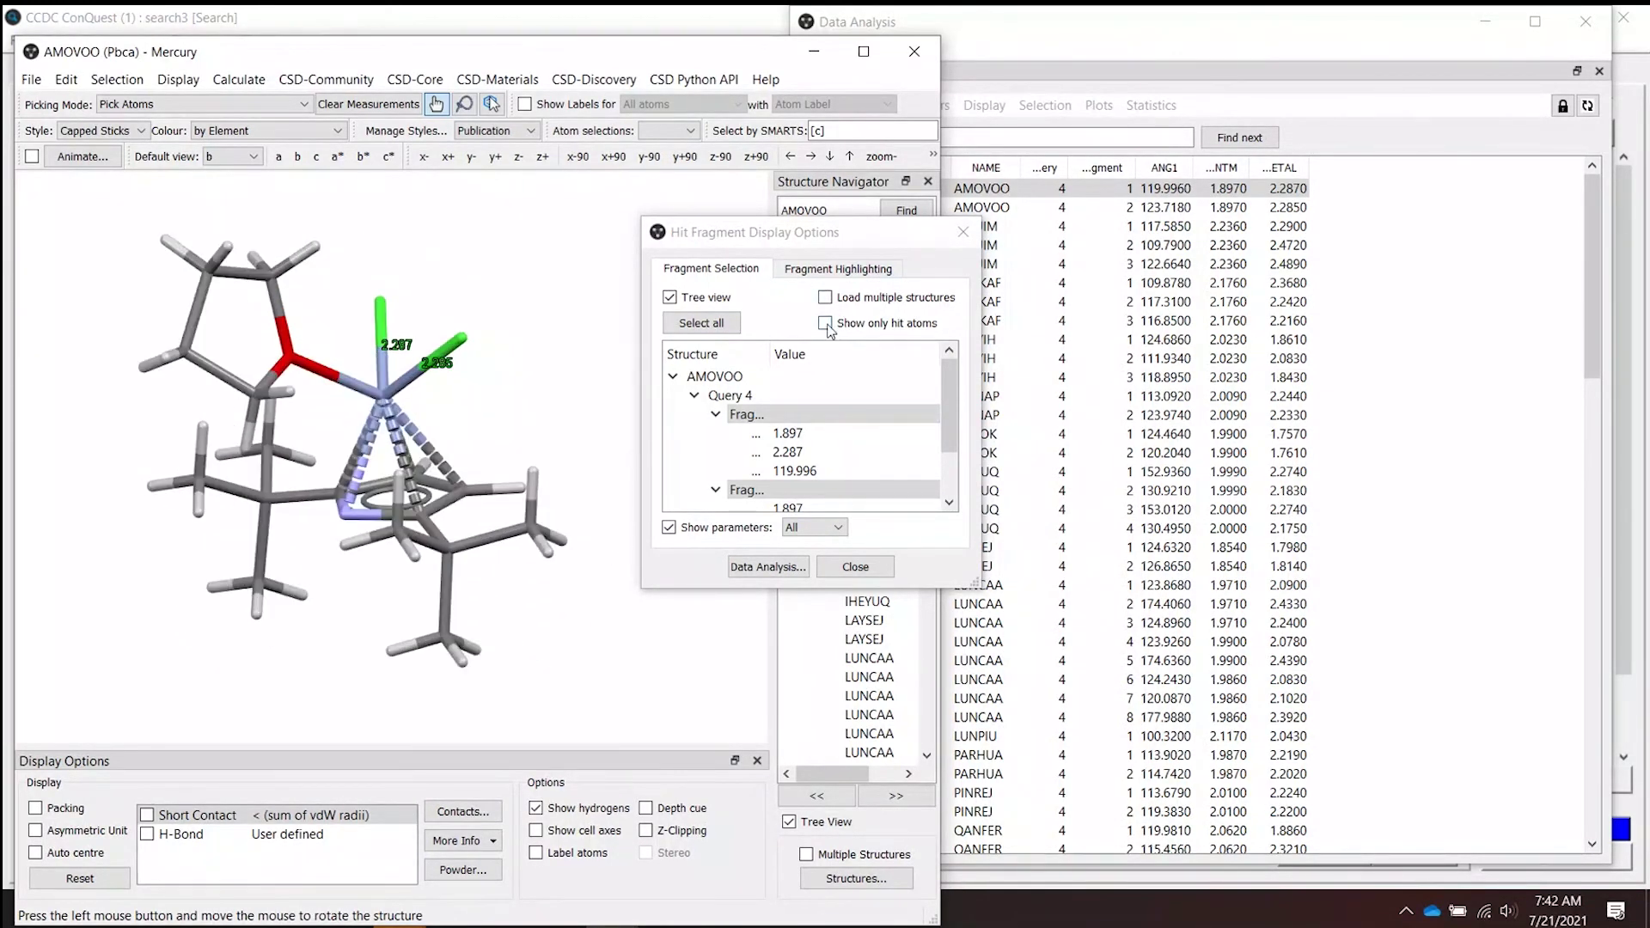
View AMOVOO with only its hit atoms shown, restore the full structure, and close the hit fragment display options.
click(825, 323)
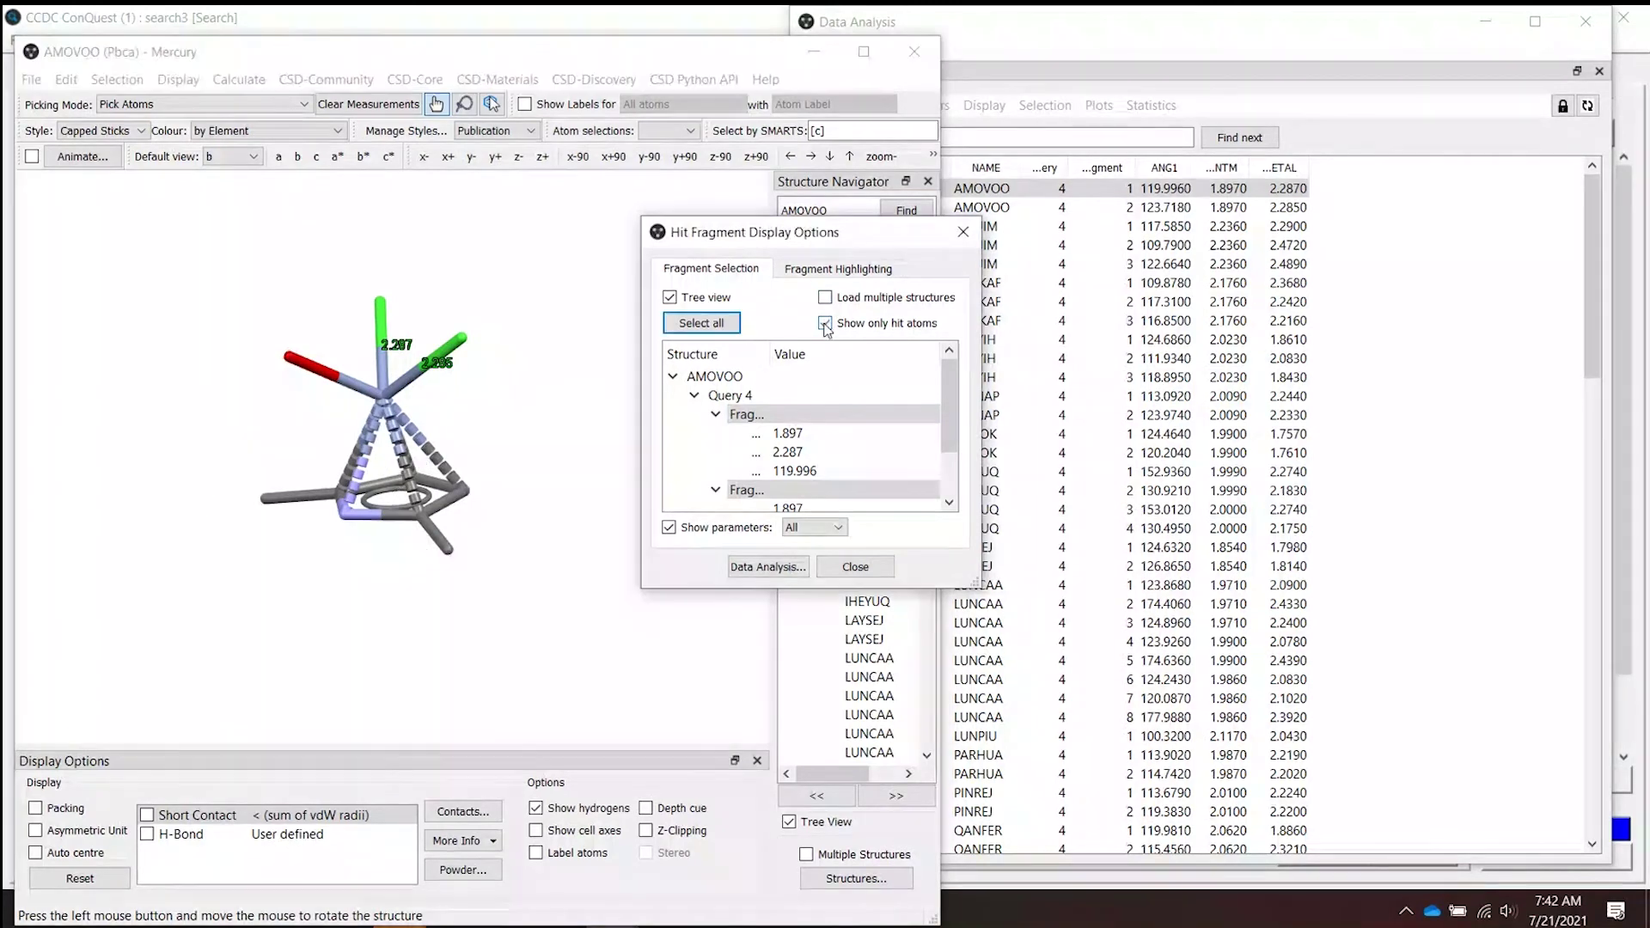
drag(235, 550, 425, 333)
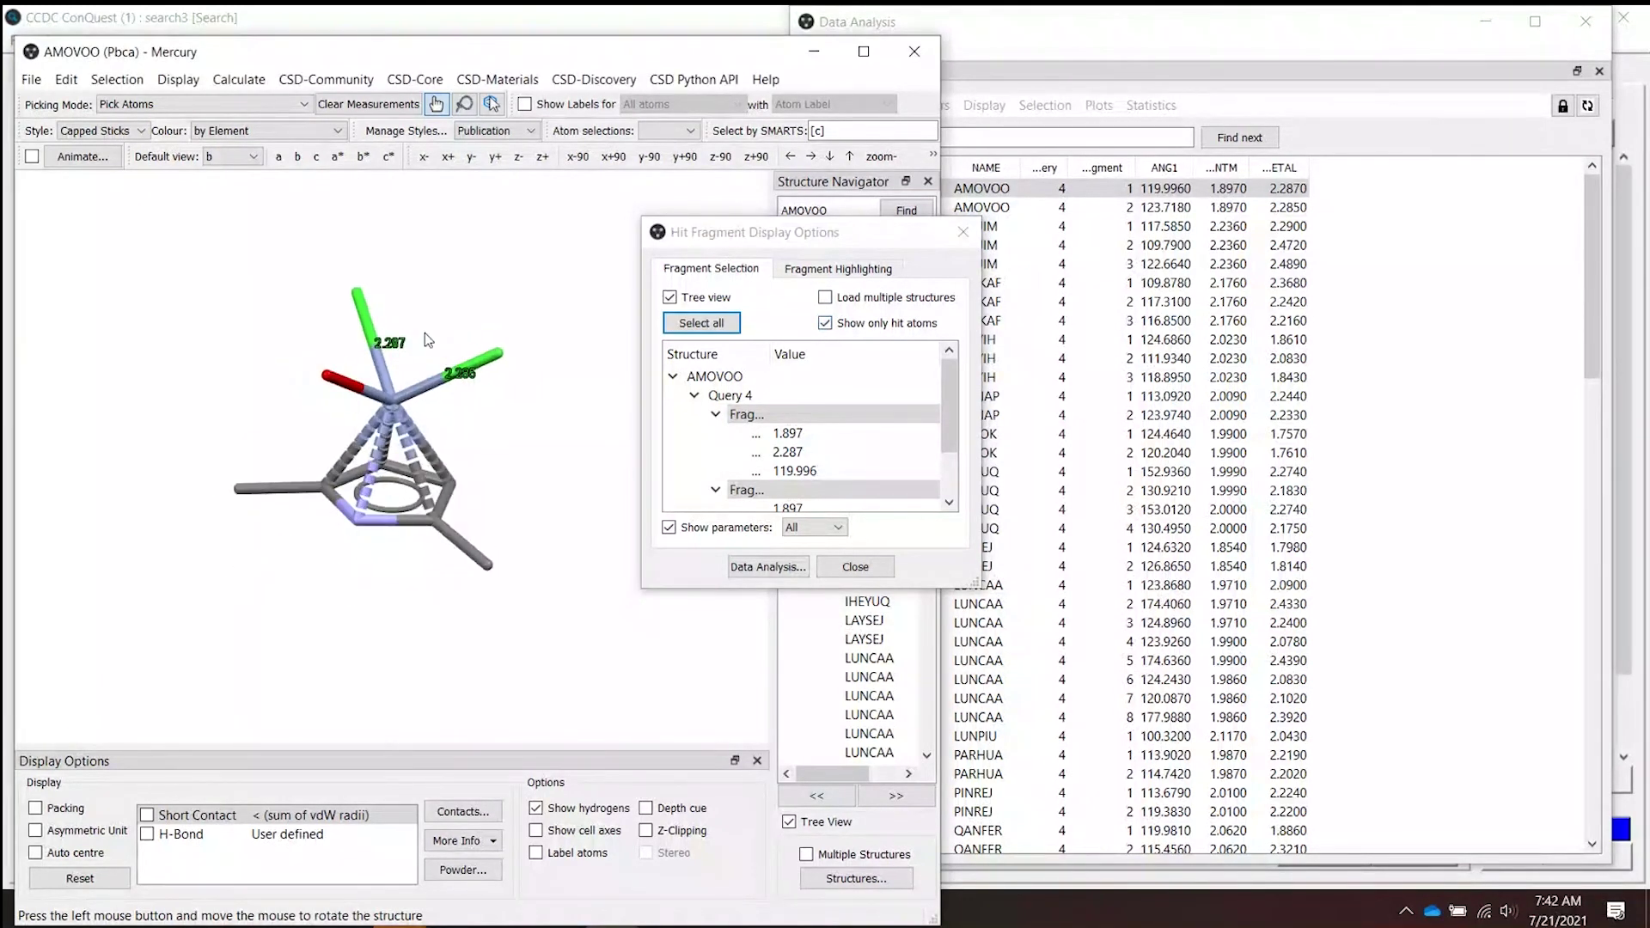
click(825, 323)
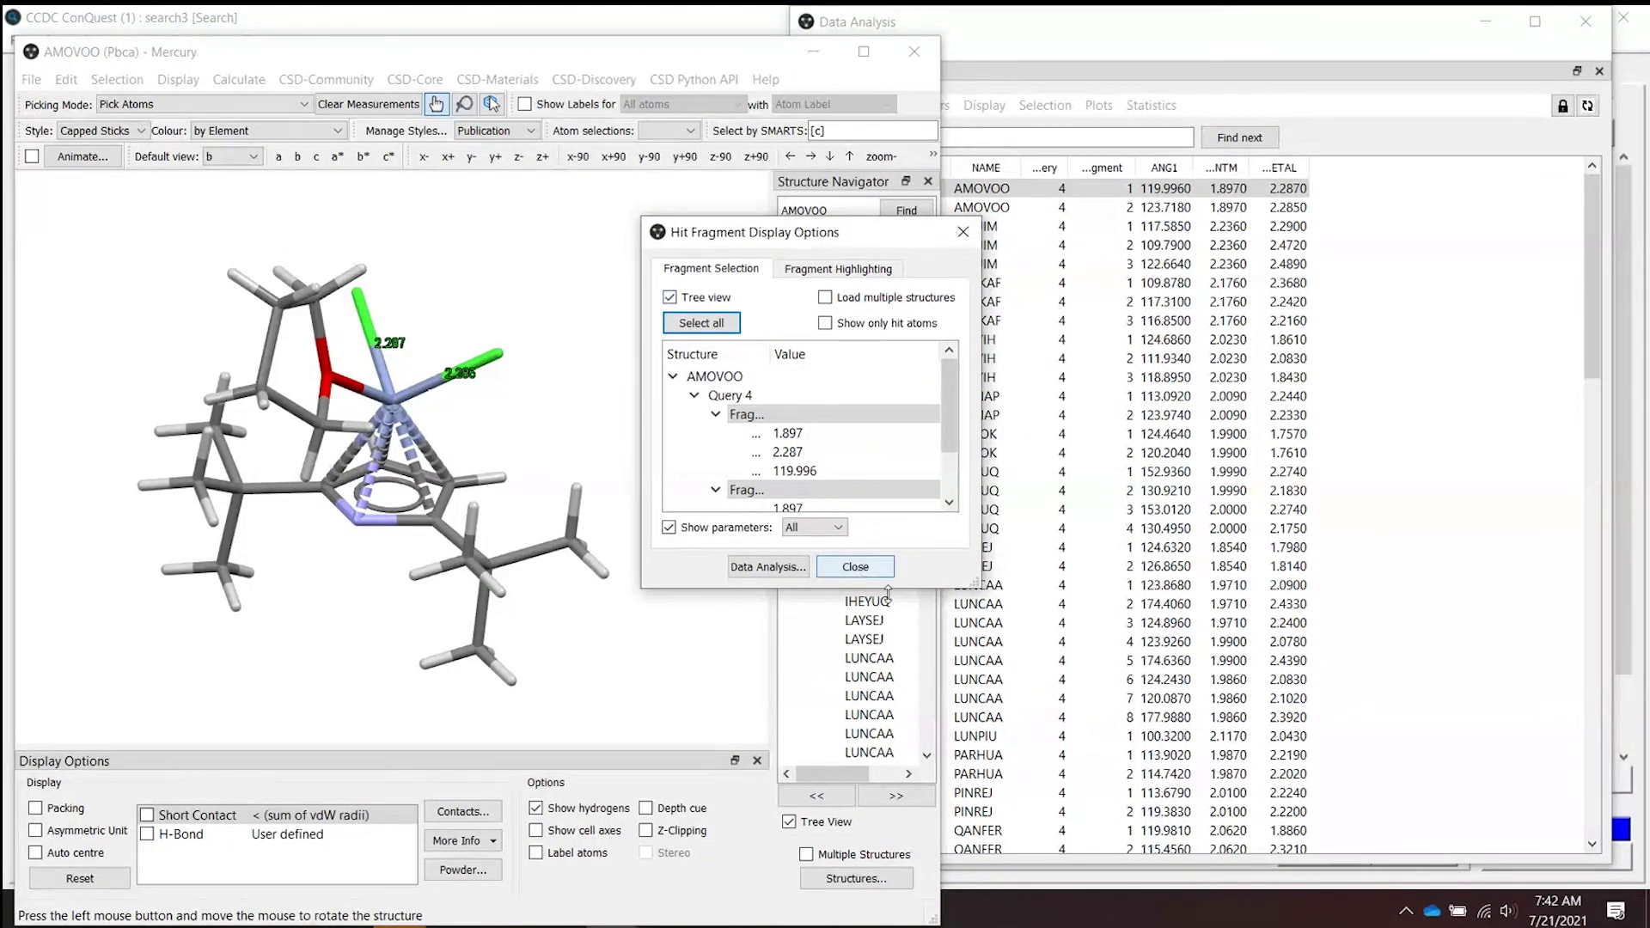
click(859, 569)
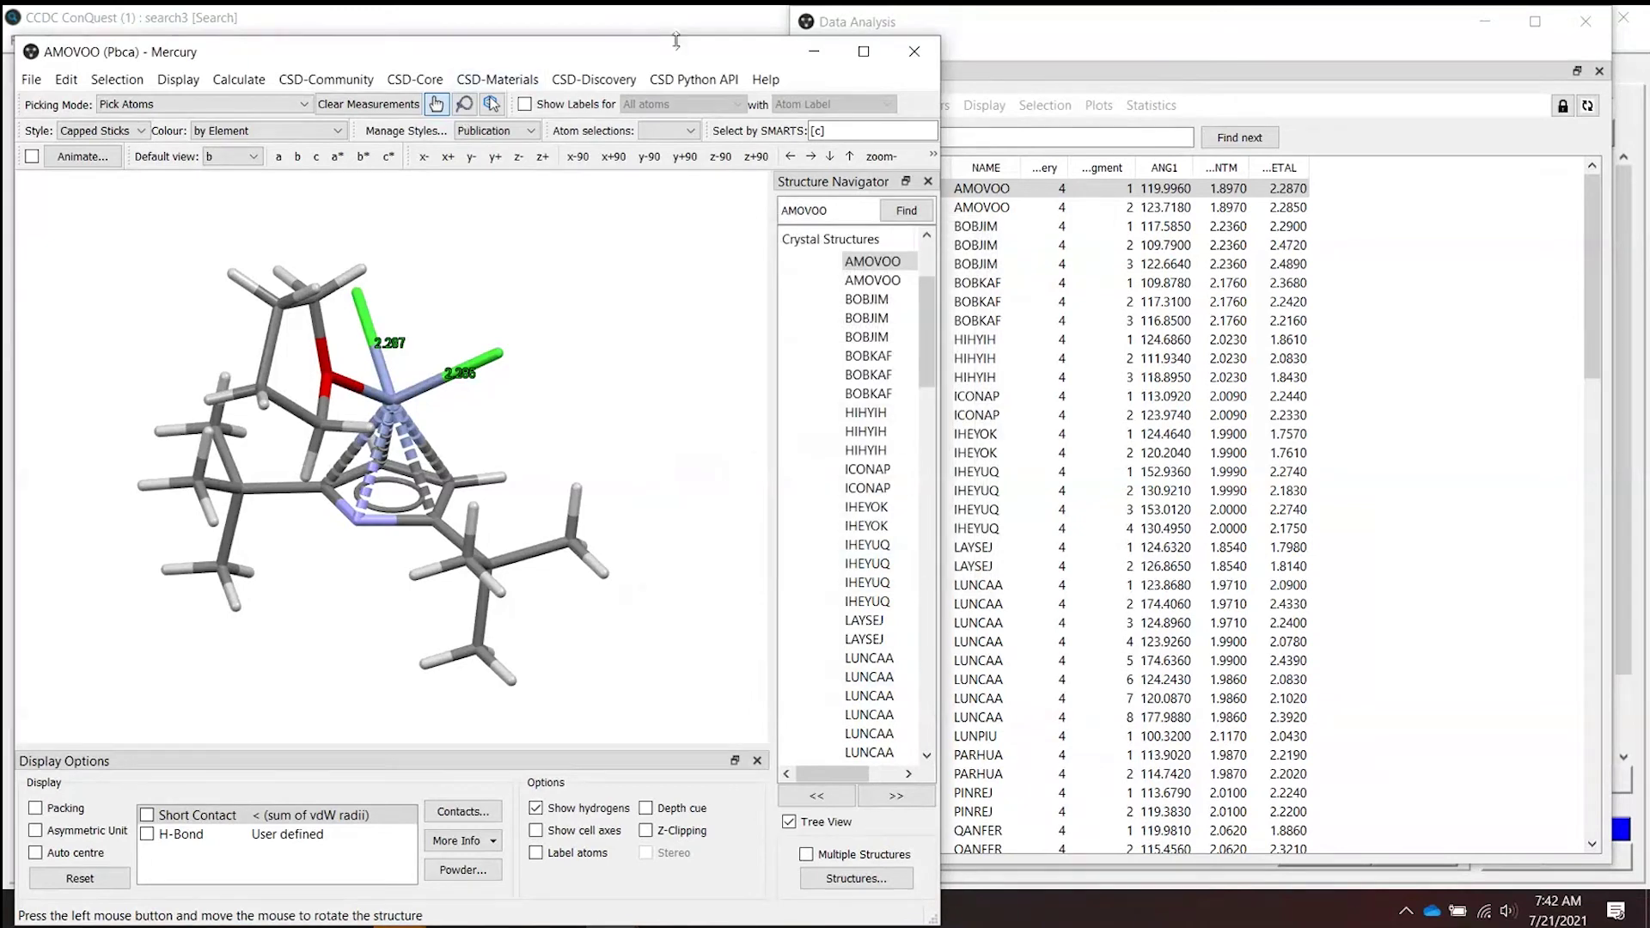
Bring the Data Analysis spreadsheet to the front and widen its columns so the Query, Fragment, ANG1, CENTM and XMETAL headings are fully readable.
drag(674, 62, 674, 56)
click(1433, 275)
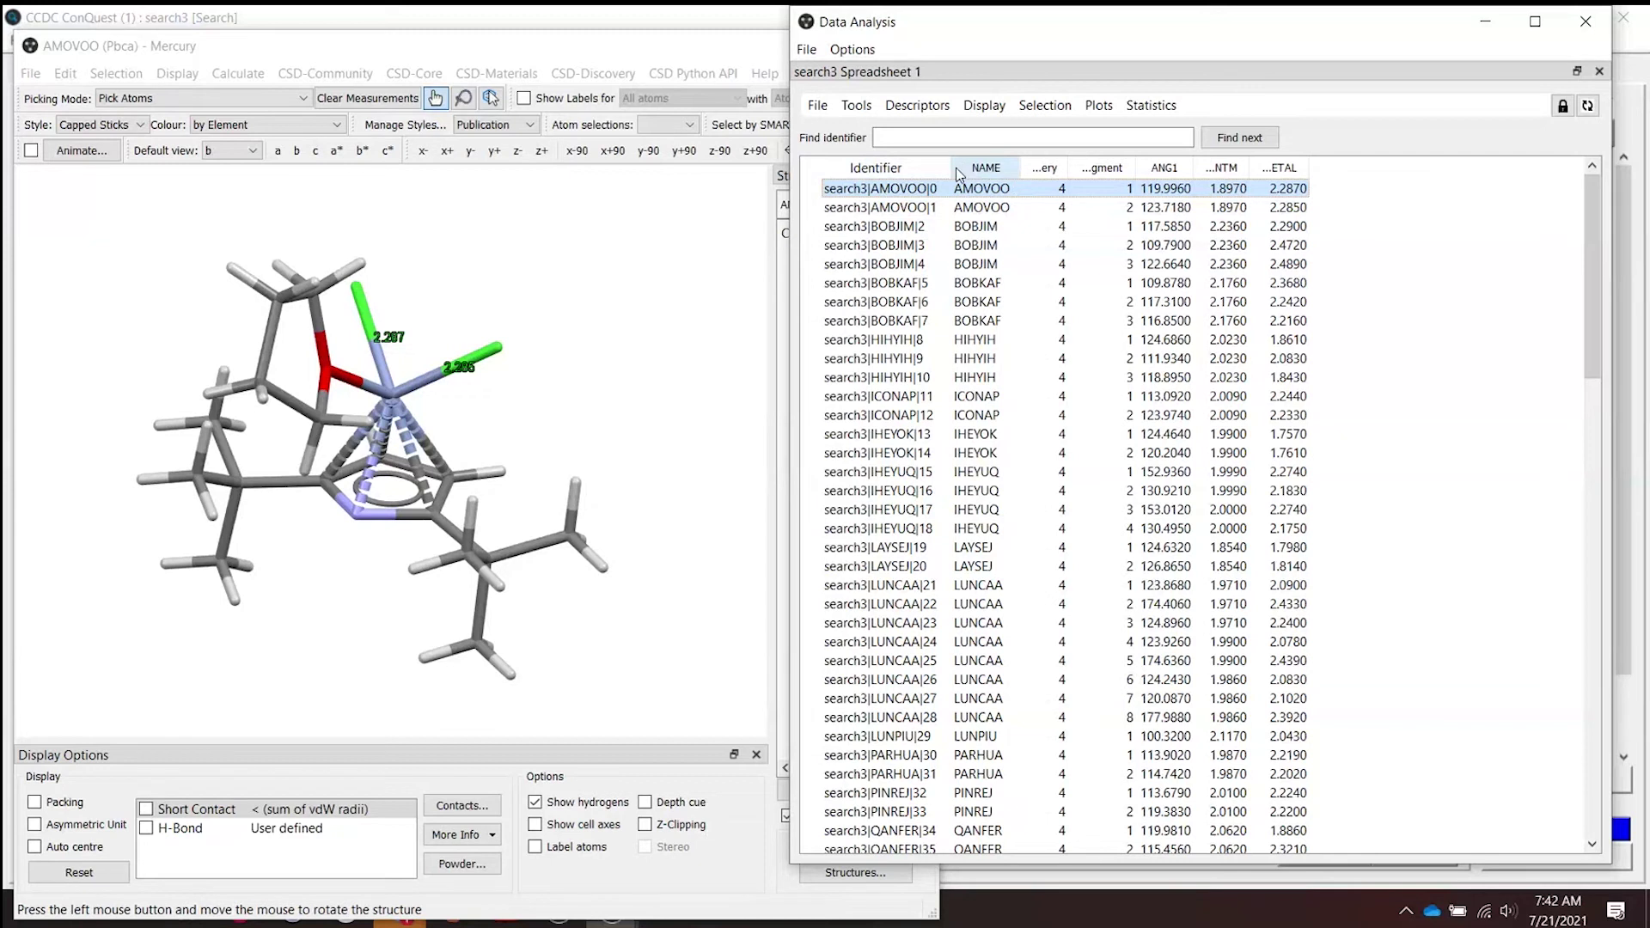
drag(956, 169, 1010, 169)
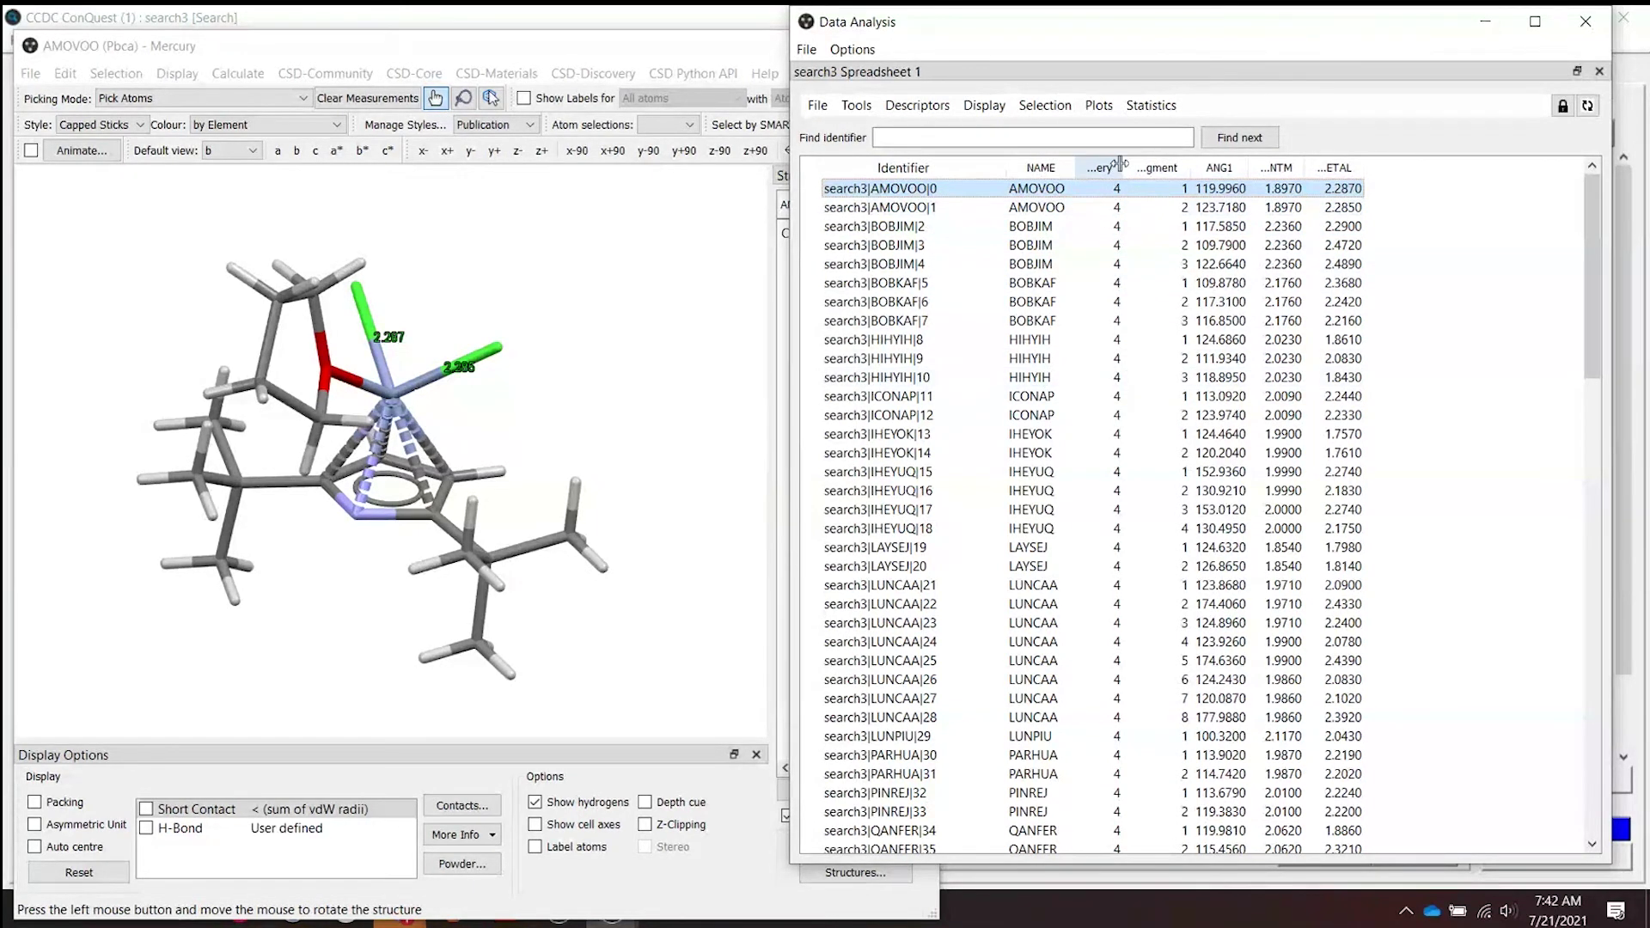
drag(1120, 163, 1265, 163)
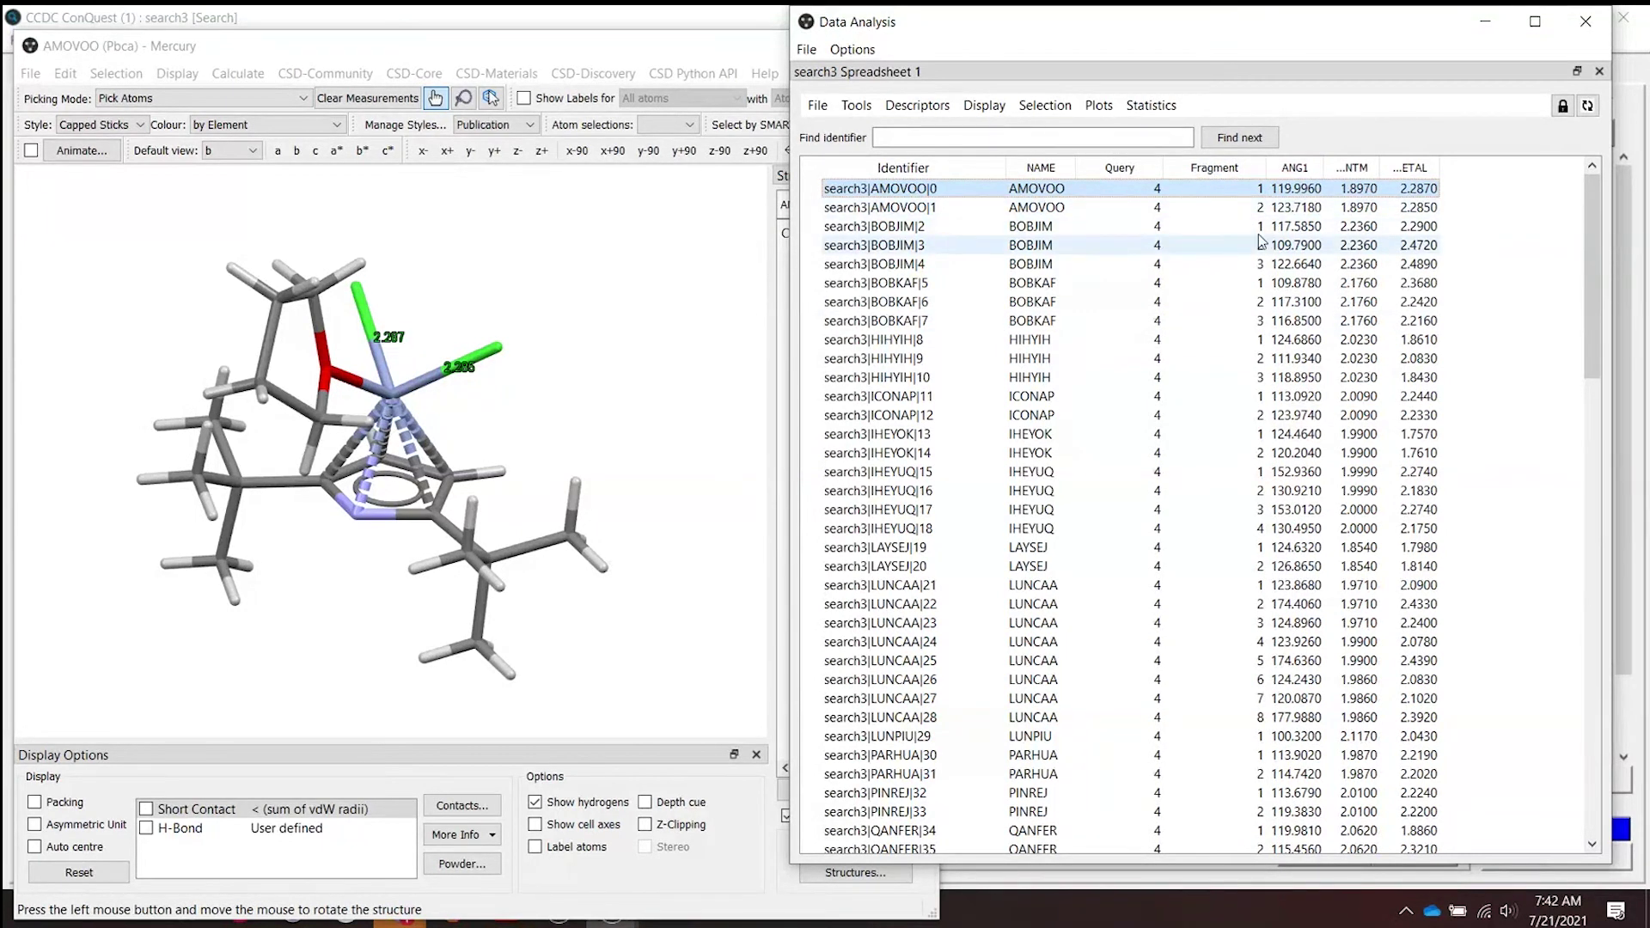
drag(1320, 166, 1444, 164)
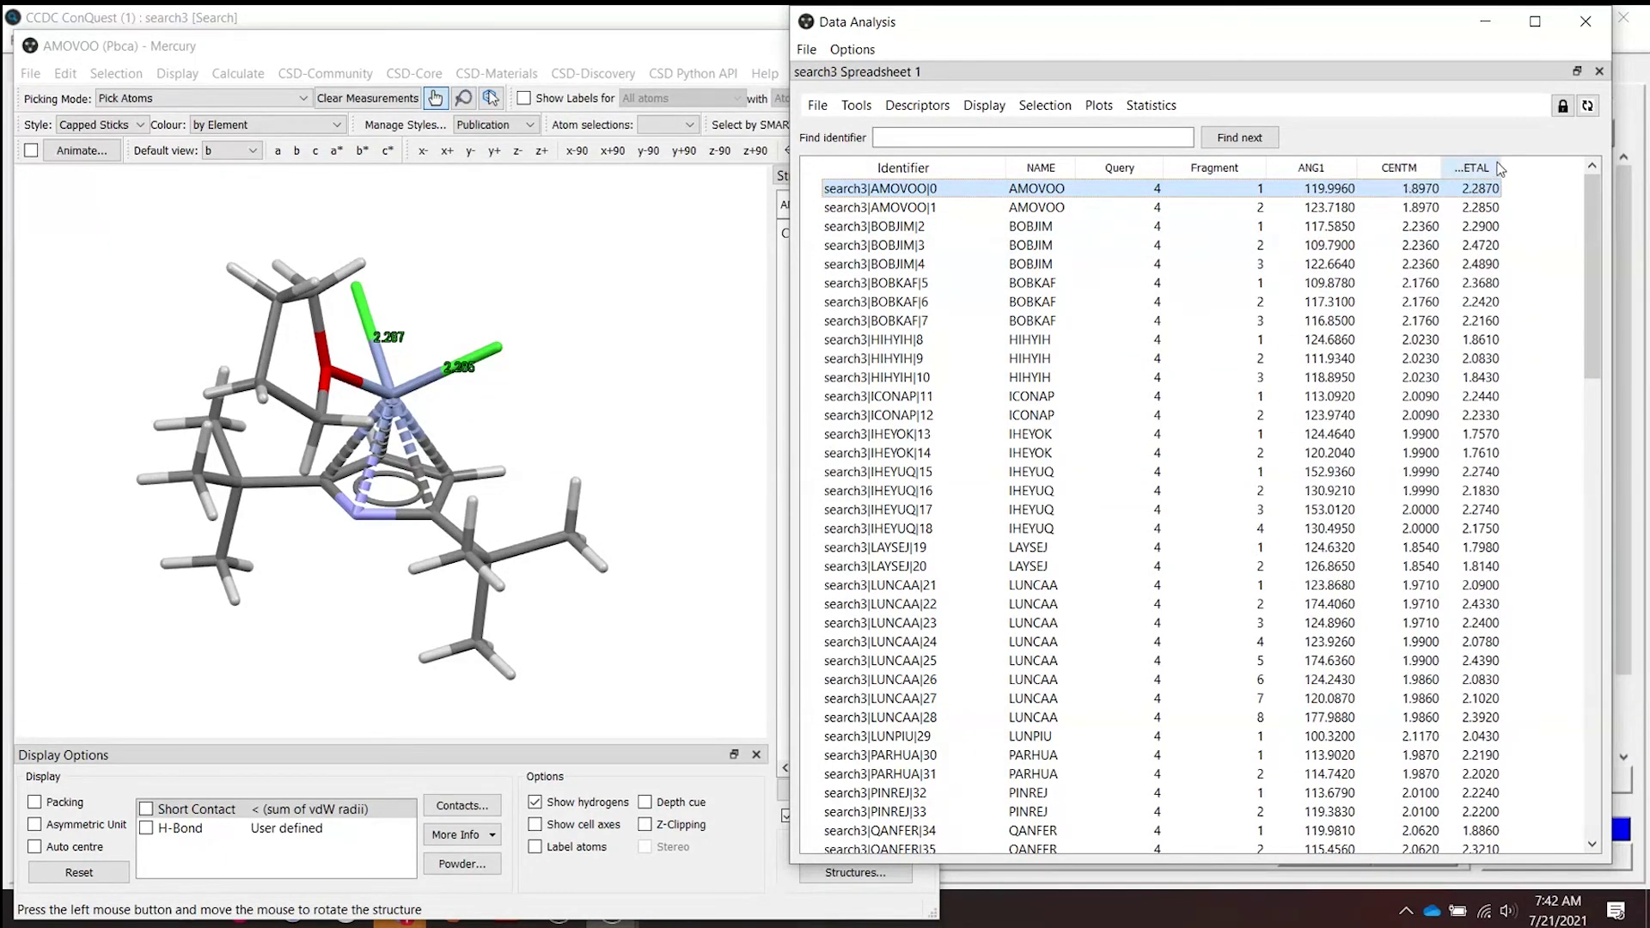
drag(1501, 166, 1533, 166)
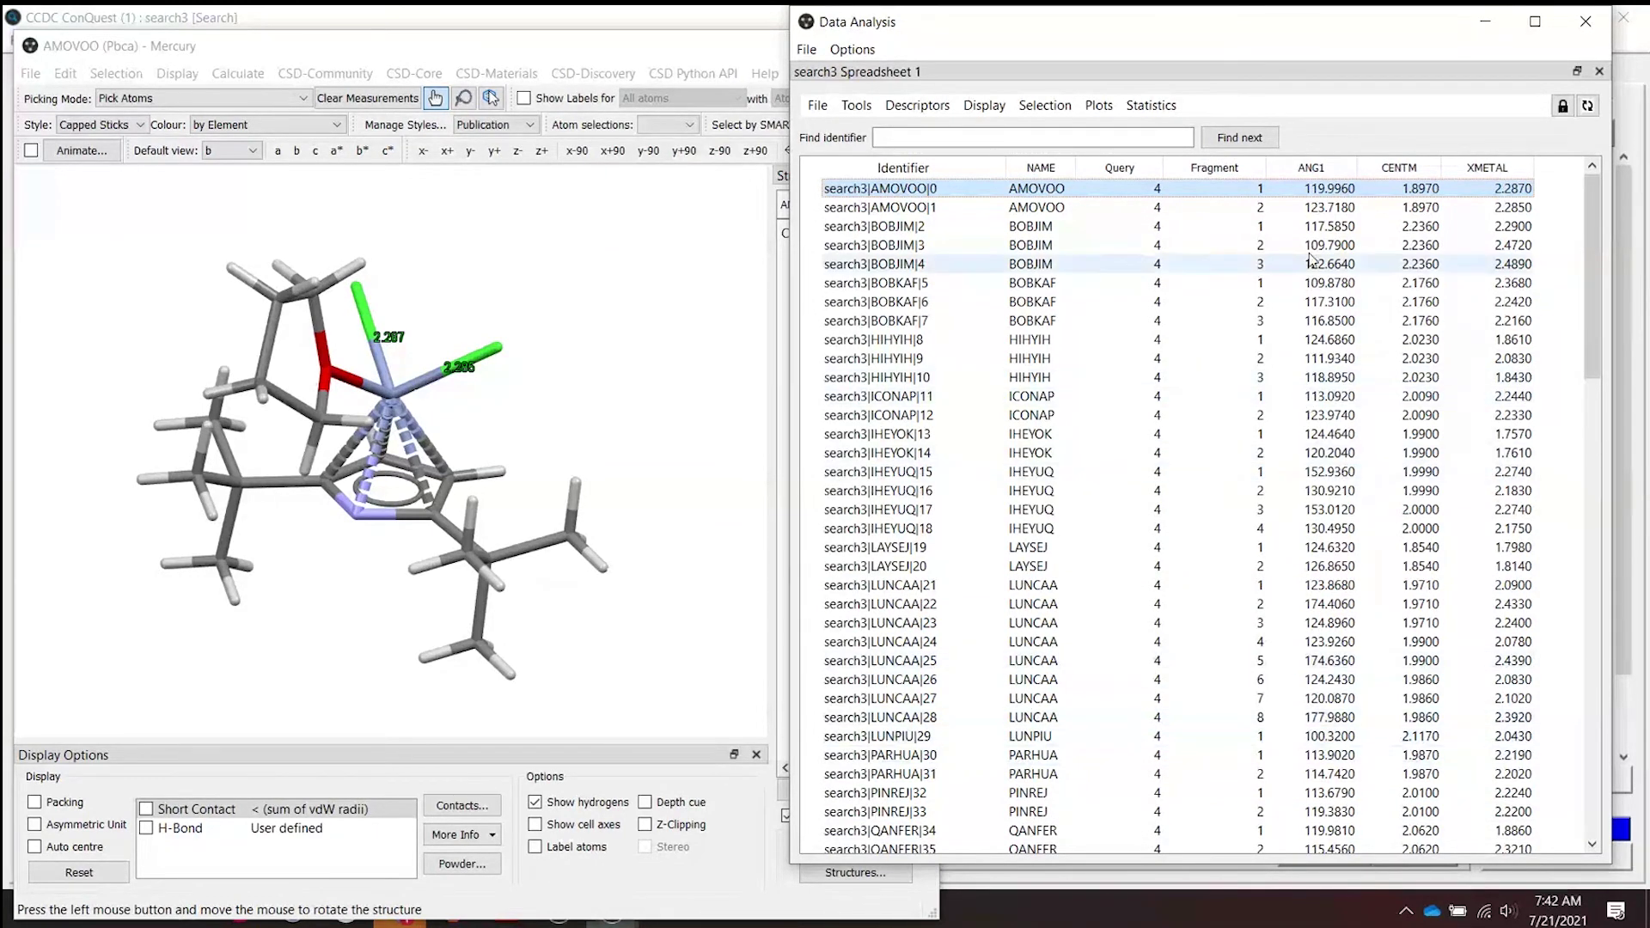
Plot a histogram of the ANG1 values and dock it beneath the search3 spreadsheet.
click(1329, 169)
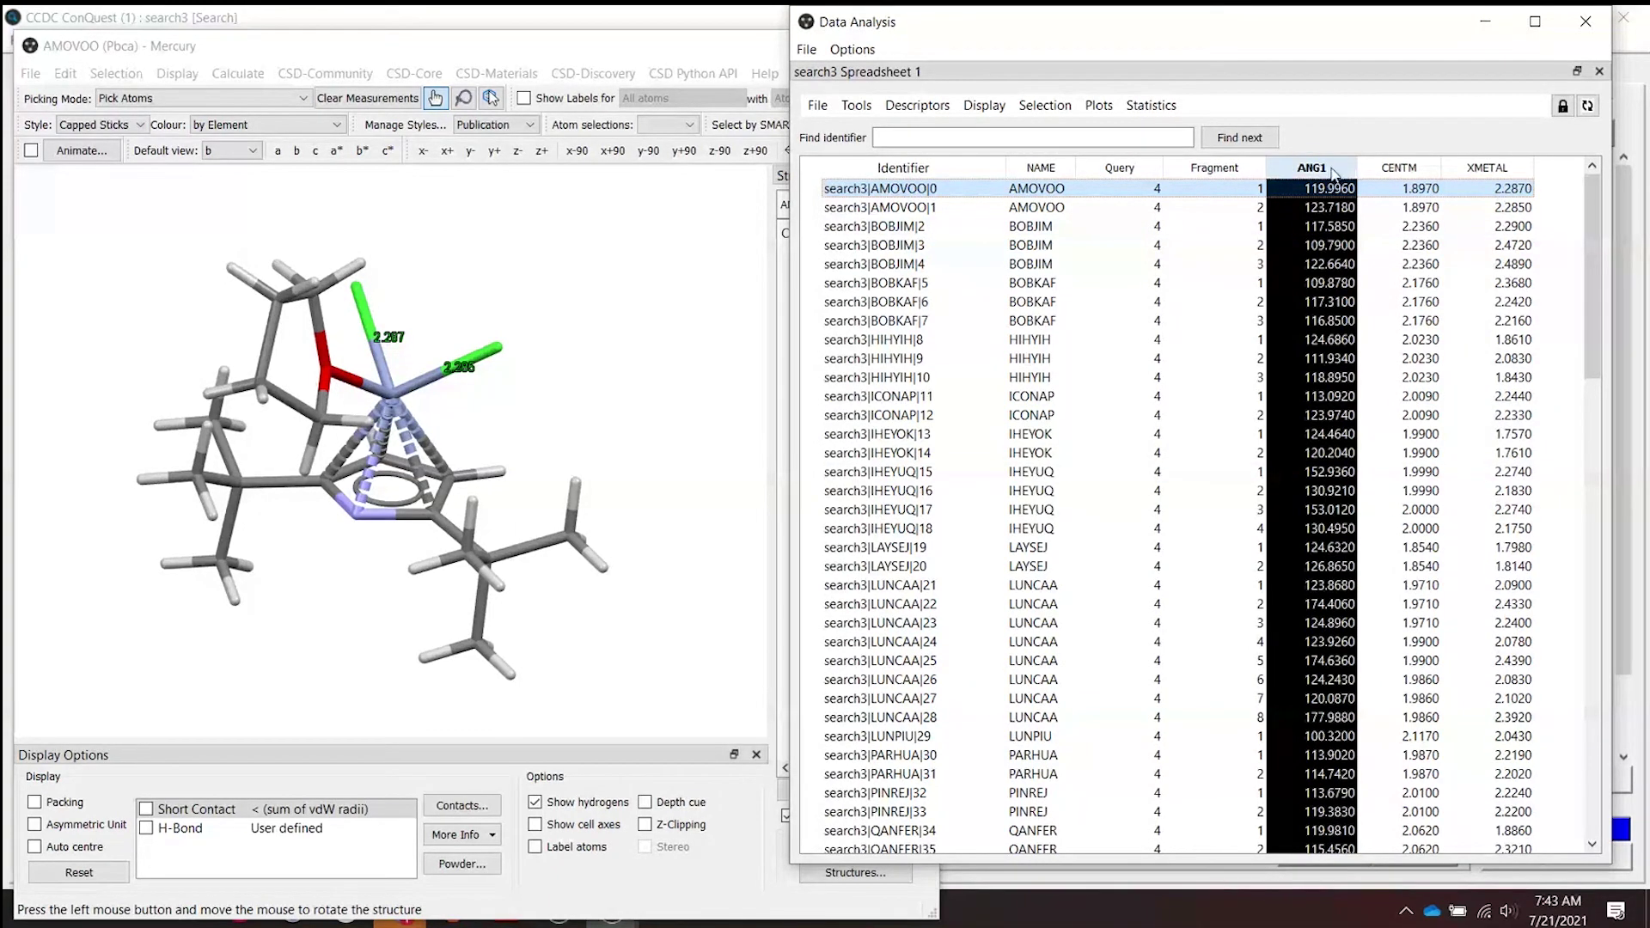
click(1332, 171)
click(1332, 171)
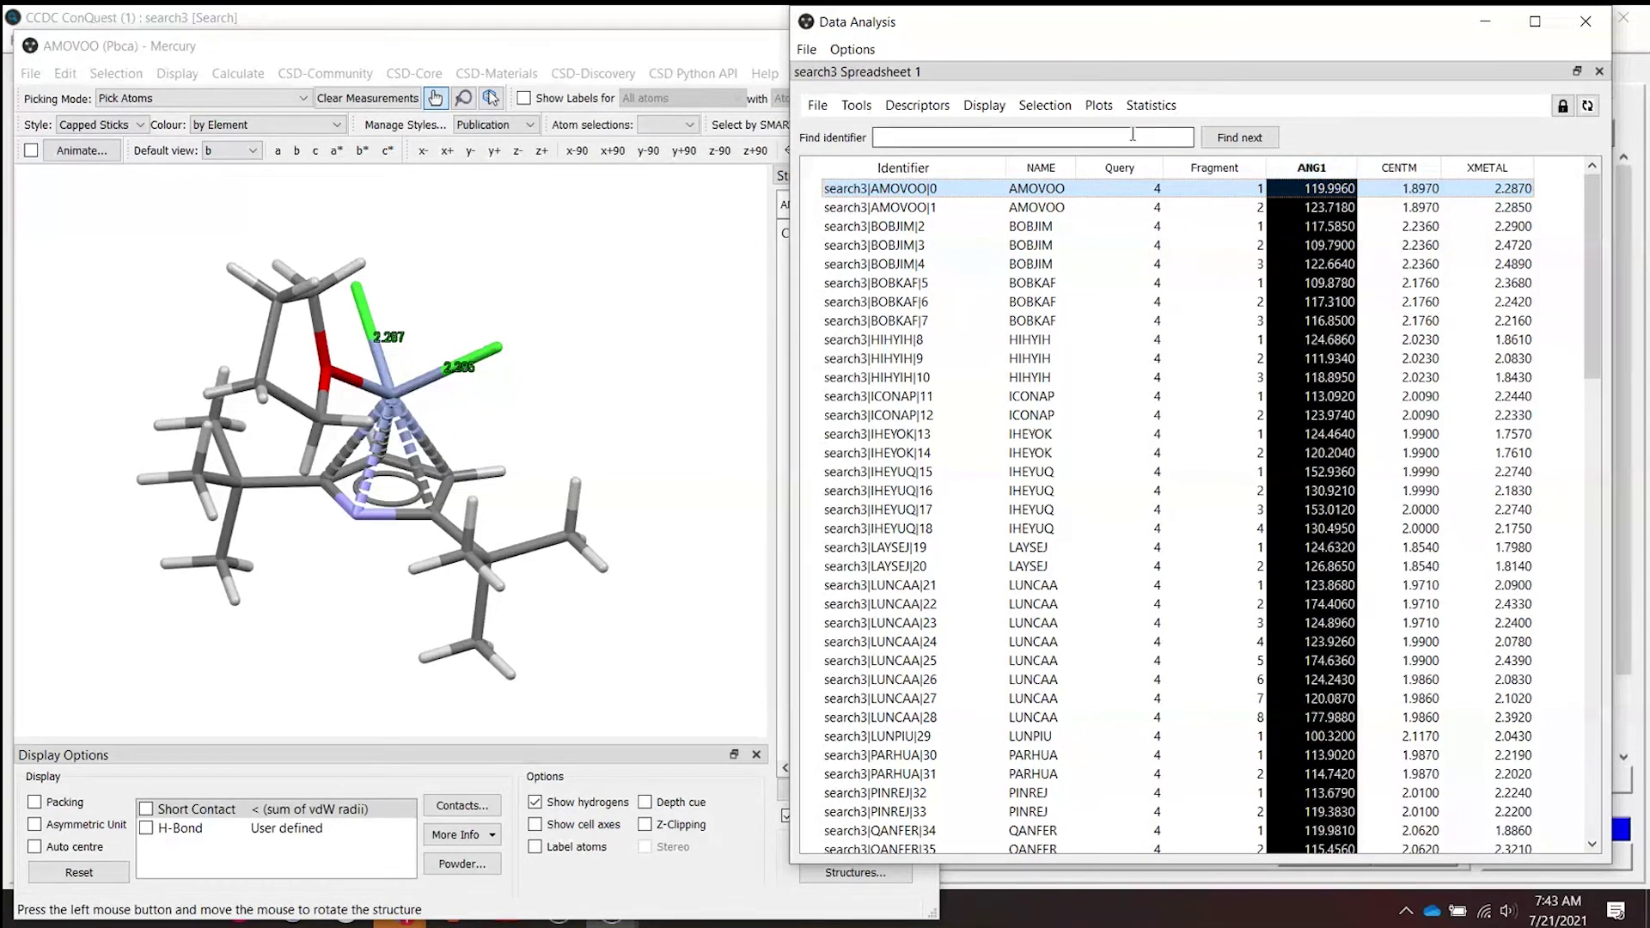
click(1098, 105)
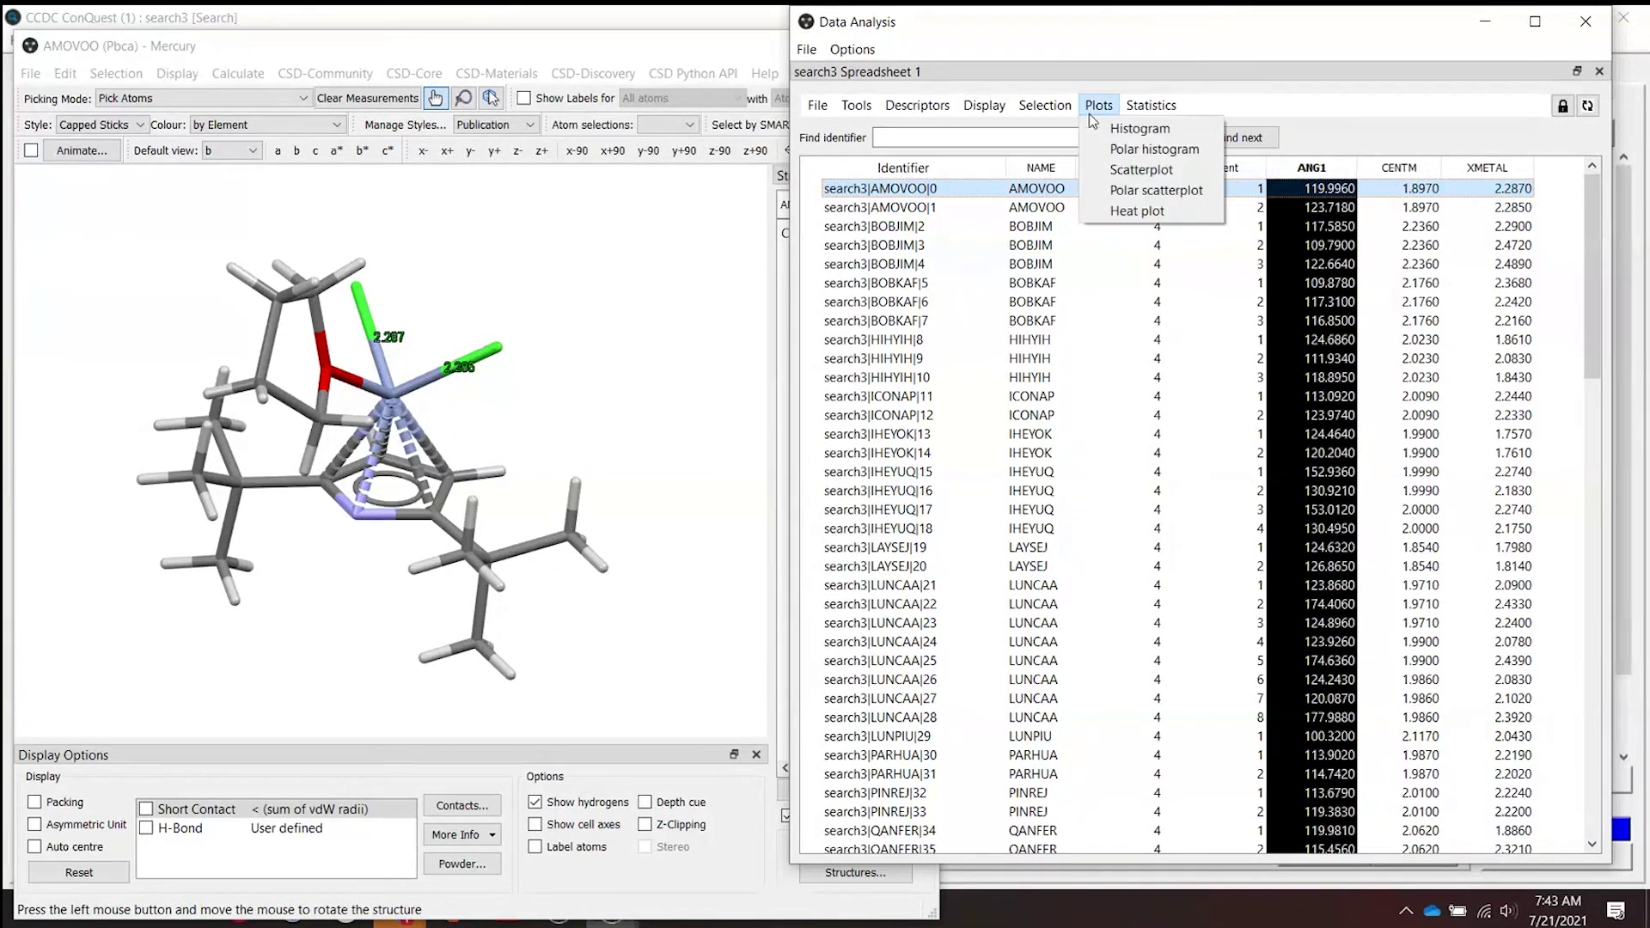
click(1133, 129)
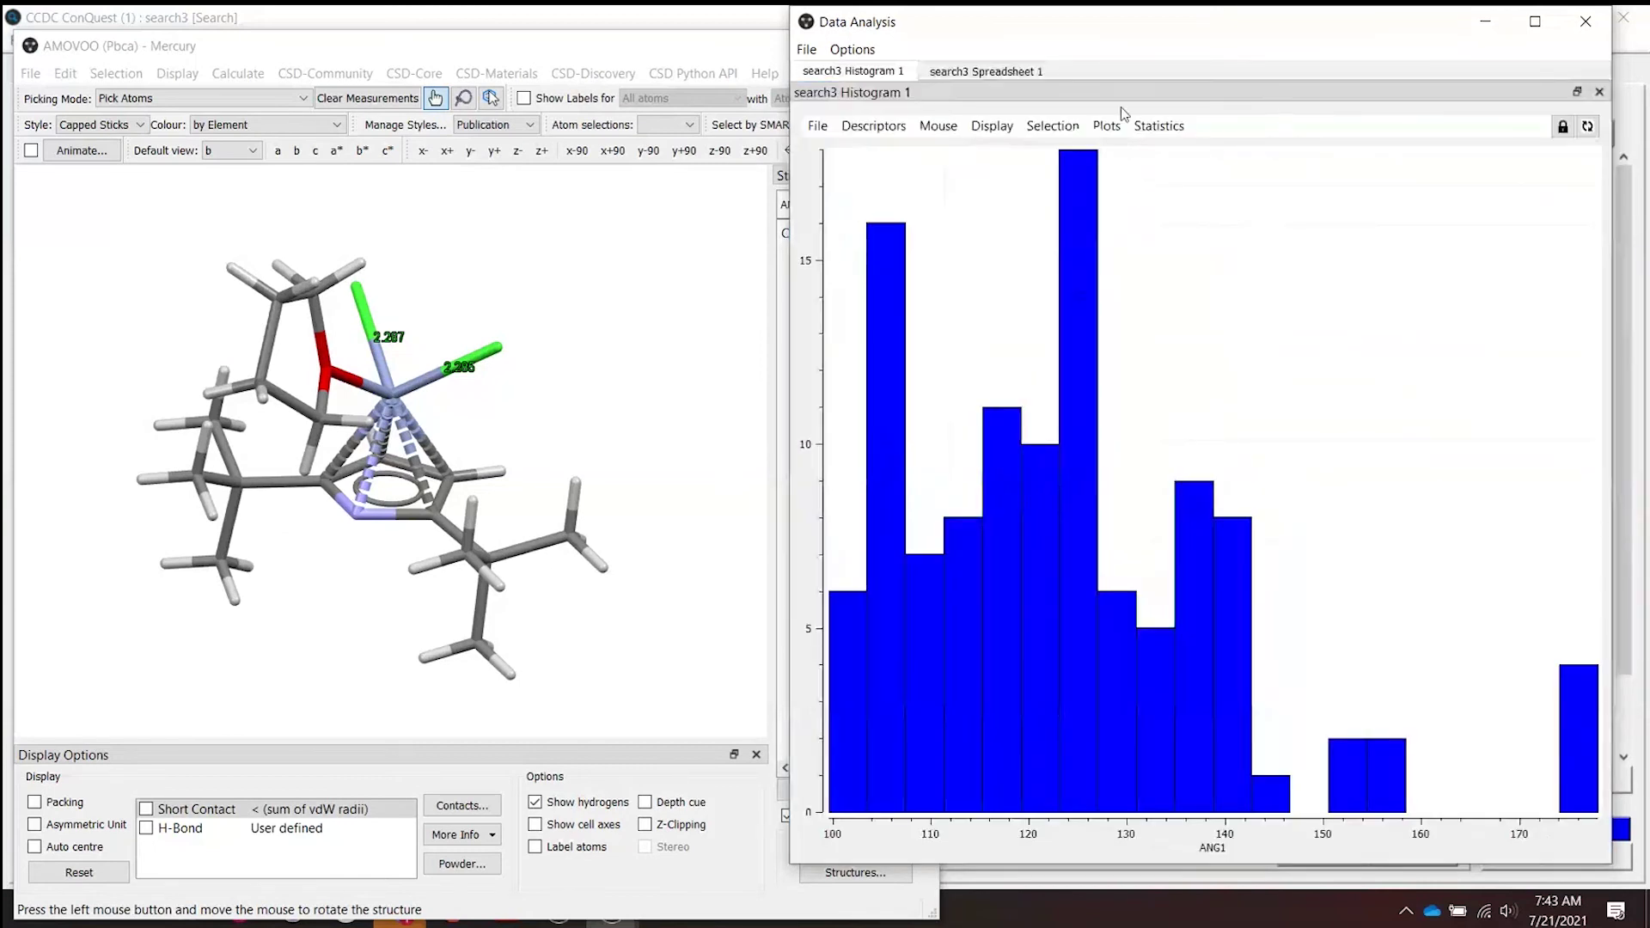
drag(1171, 85, 1259, 314)
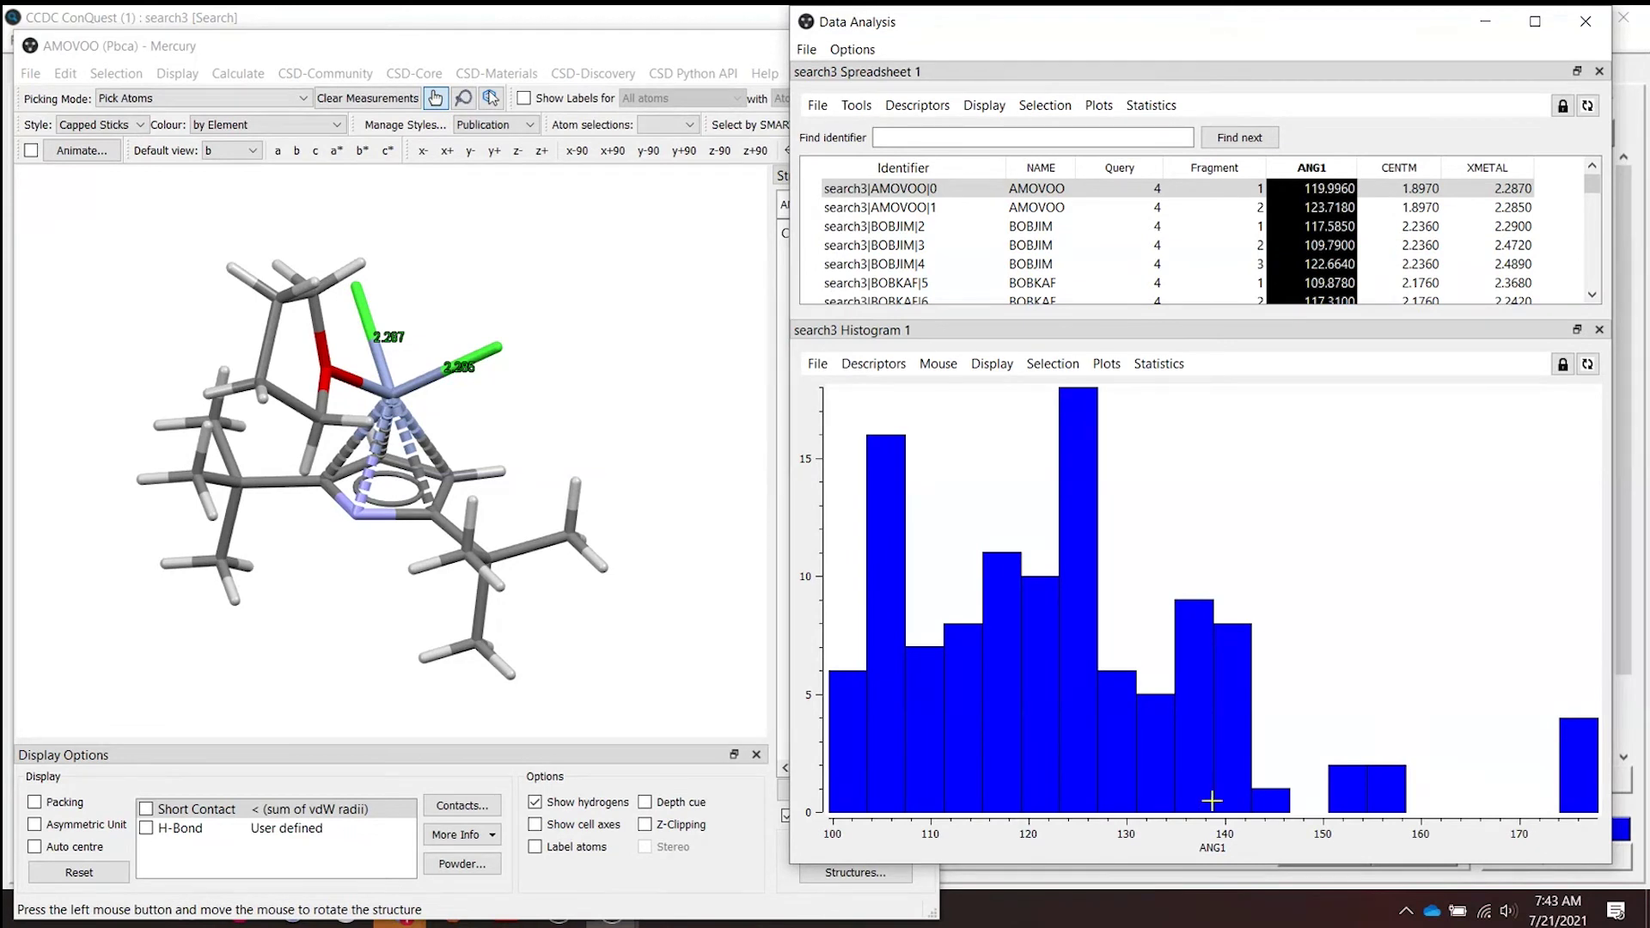
Select the highest-angle bar of the ANG1 histogram and examine its highlighted entries in the enlarged spreadsheet pane.
click(1584, 758)
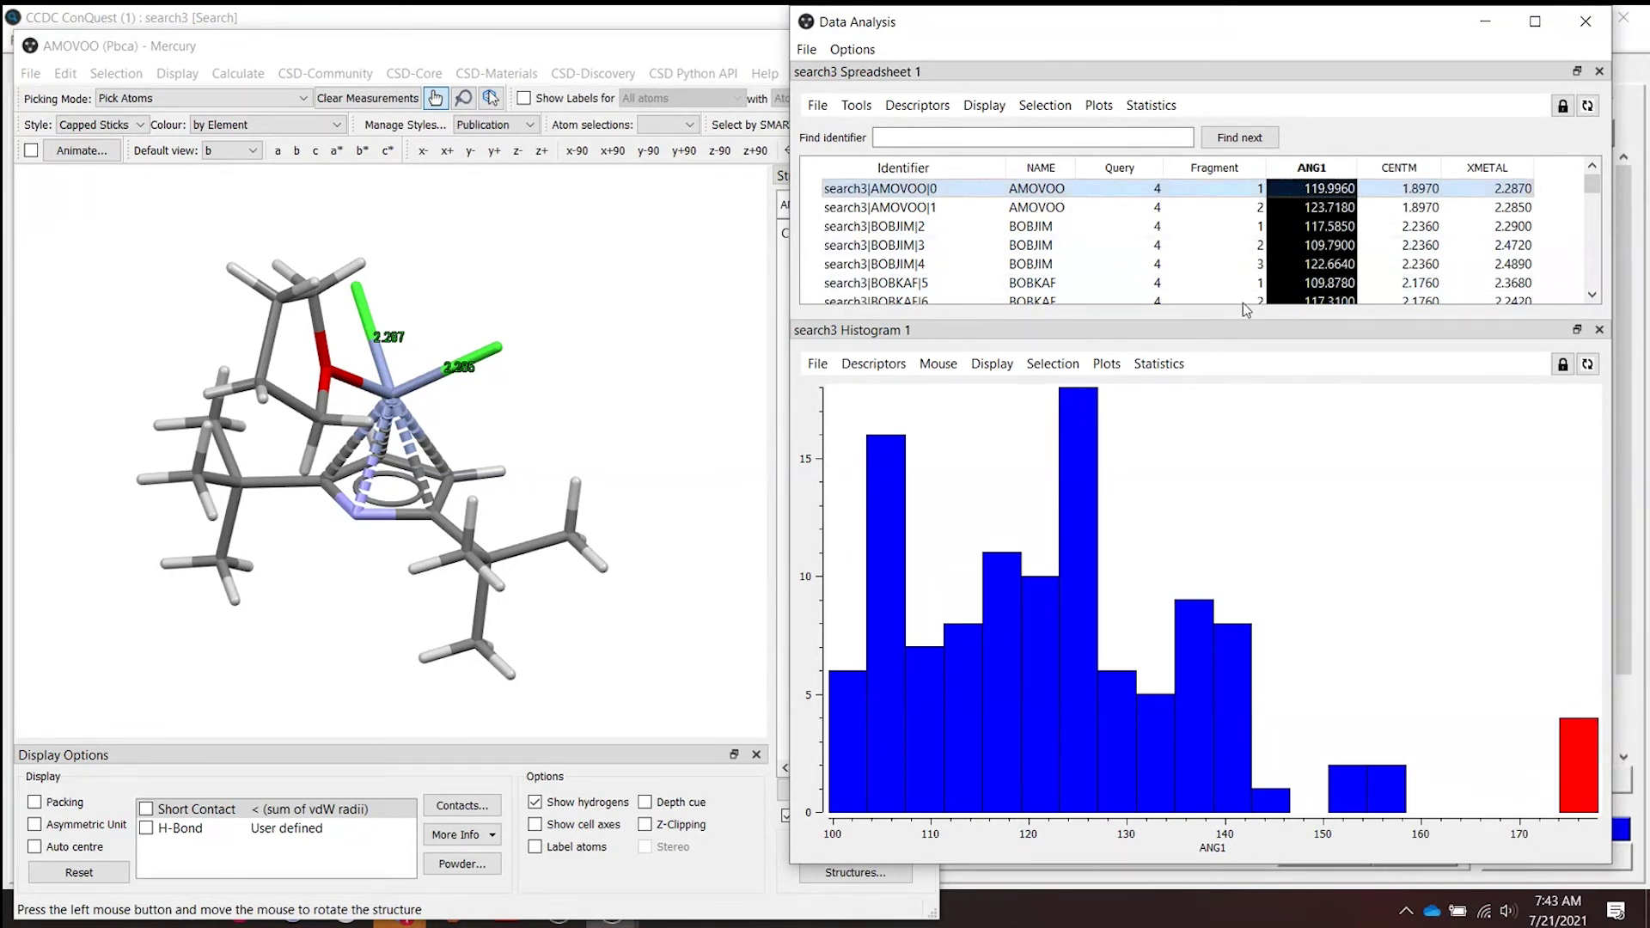
drag(1244, 317, 1244, 416)
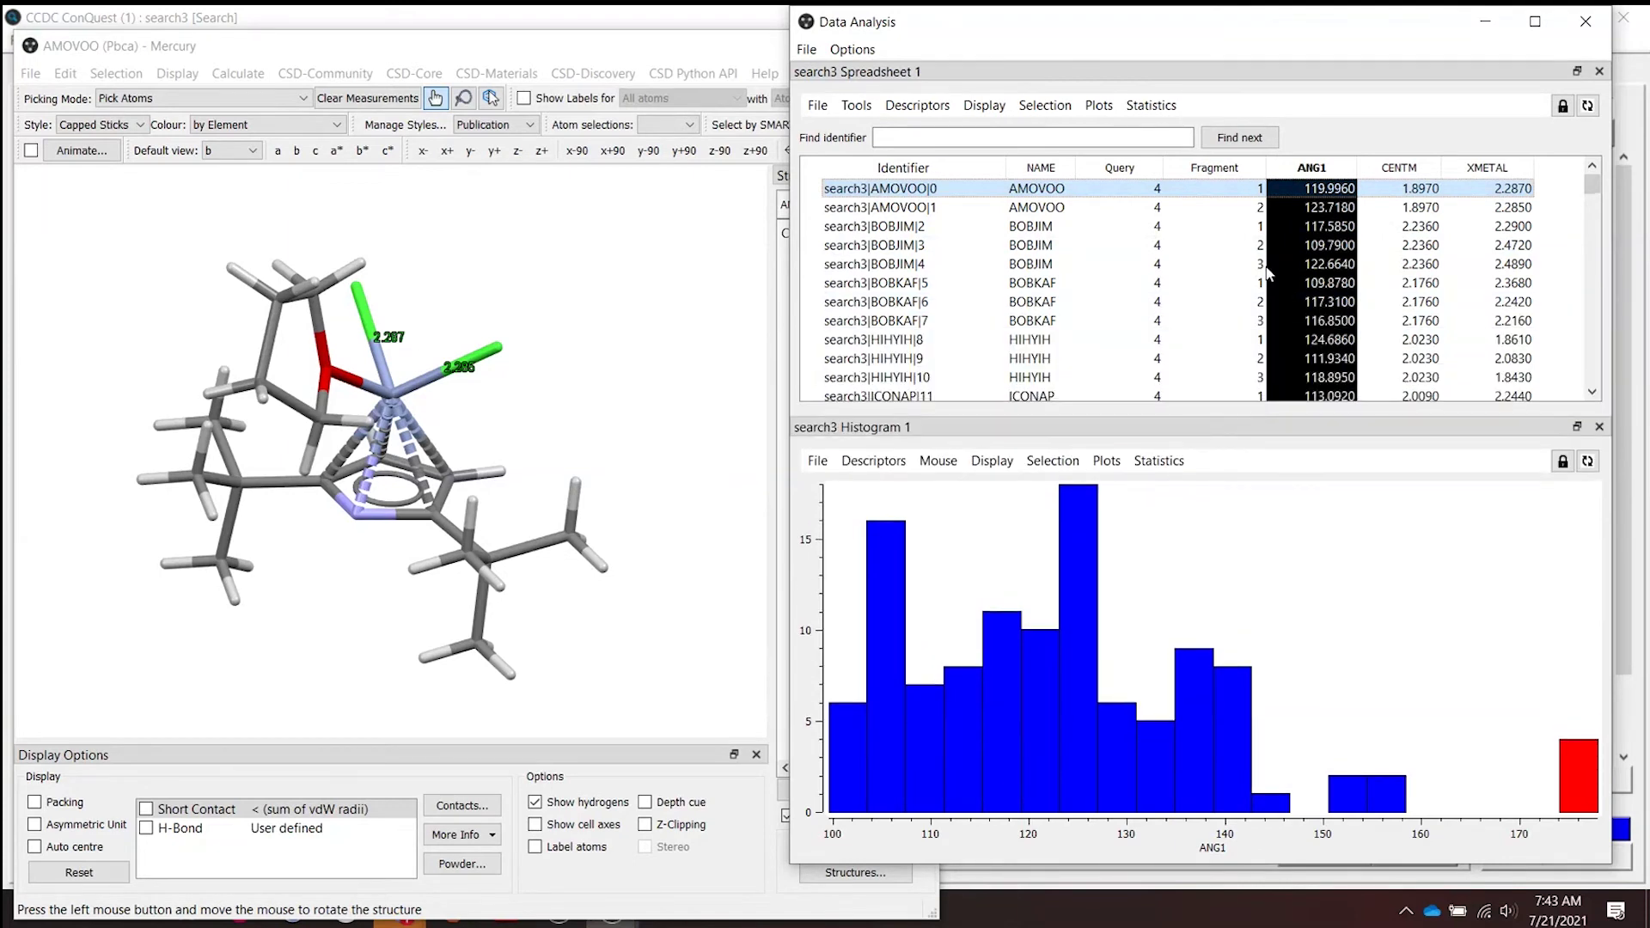
scroll(1216, 330, down, 5)
scroll(1217, 329, down, 2)
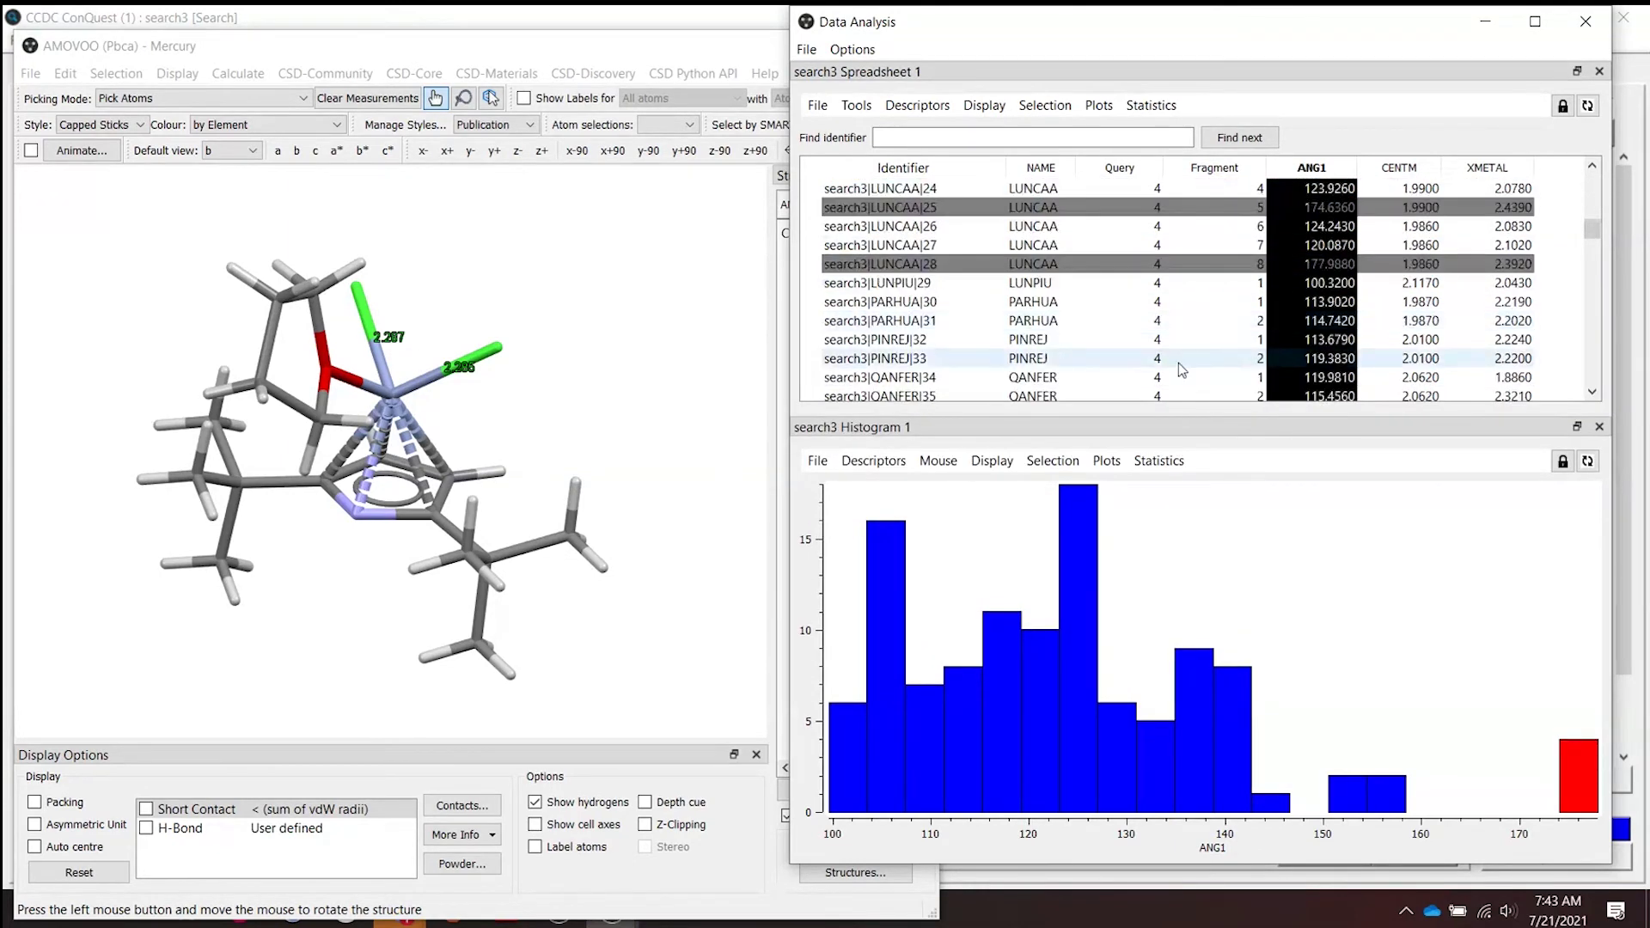
scroll(1160, 353, up, 1)
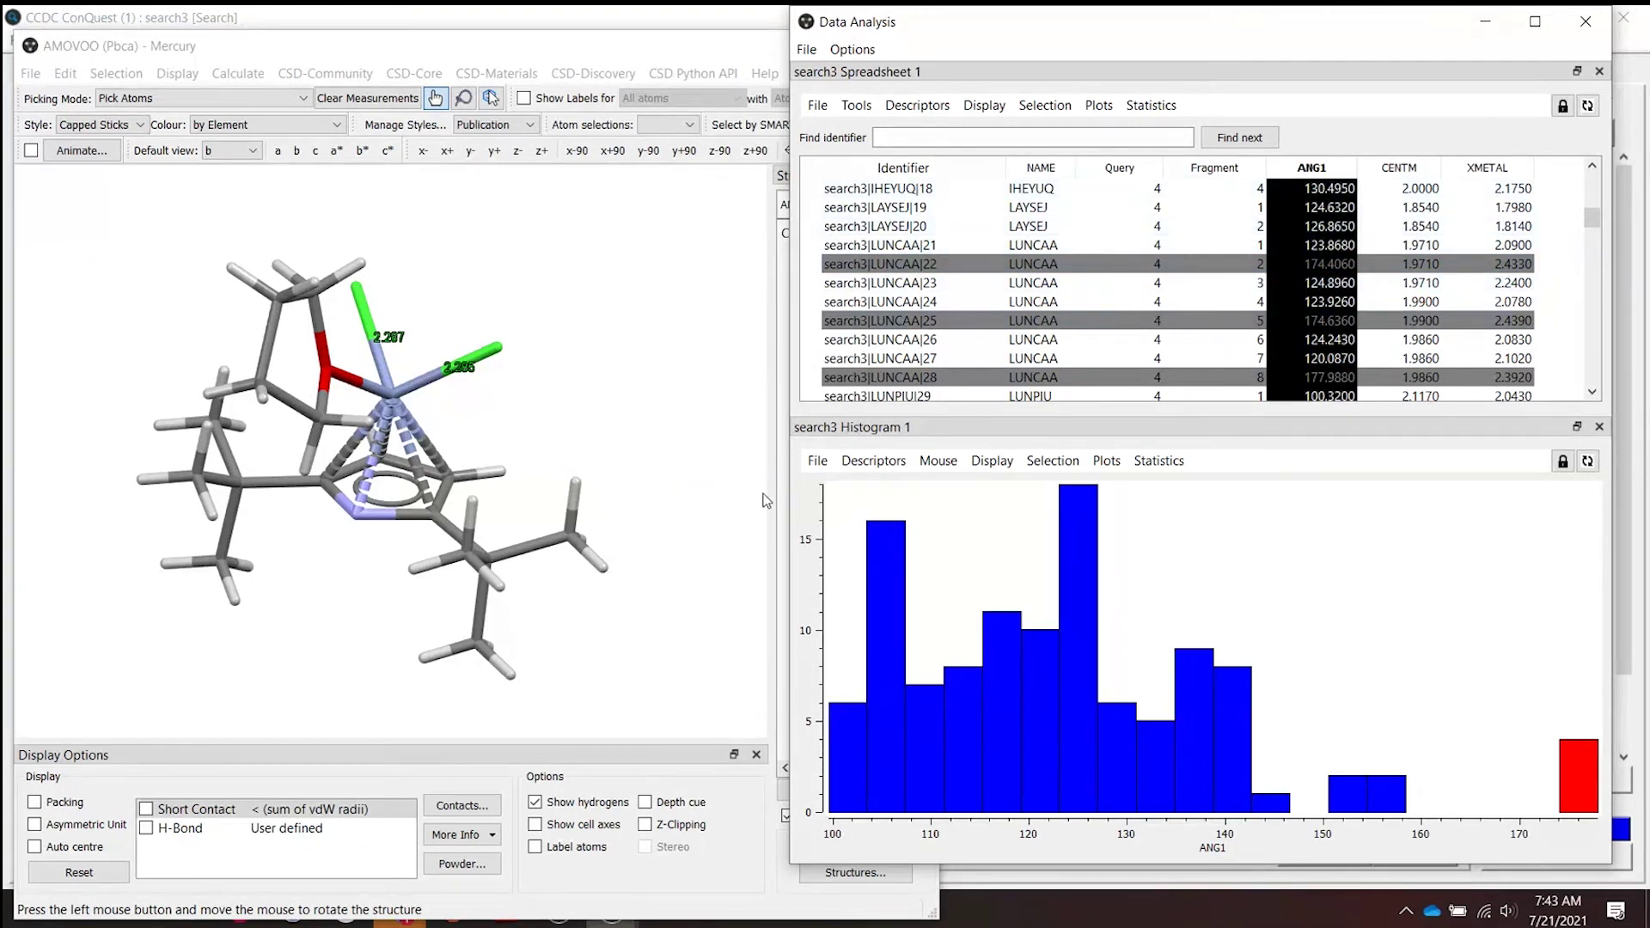
scroll(1248, 292, down, 1)
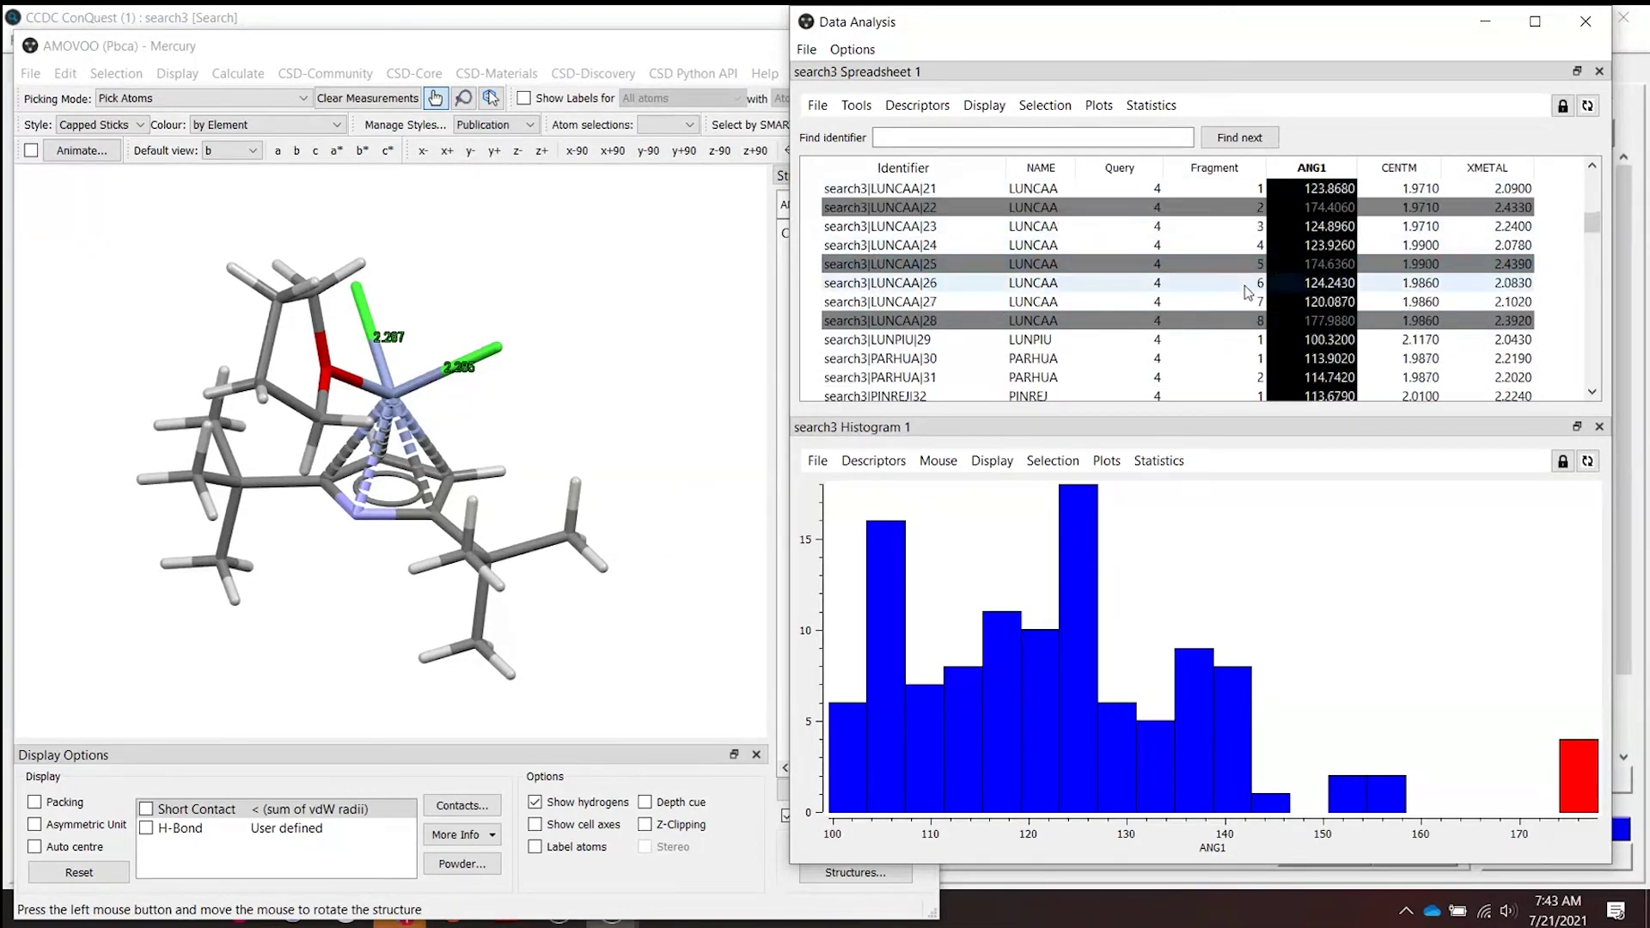
scroll(1197, 375, up, 4)
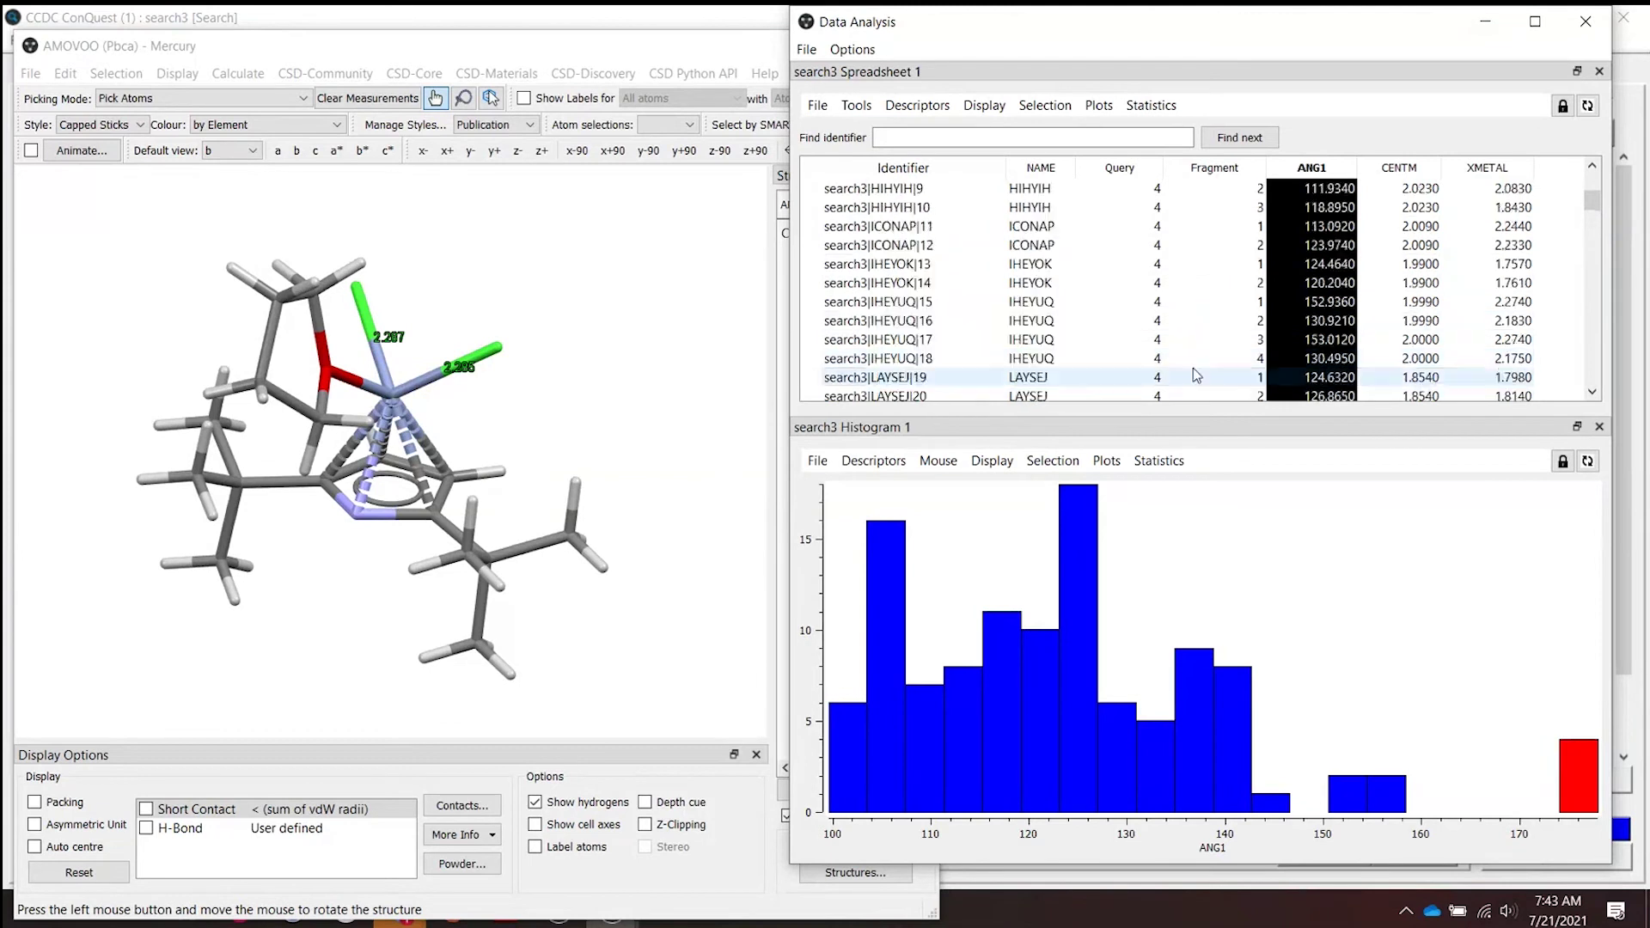
scroll(1196, 375, up, 3)
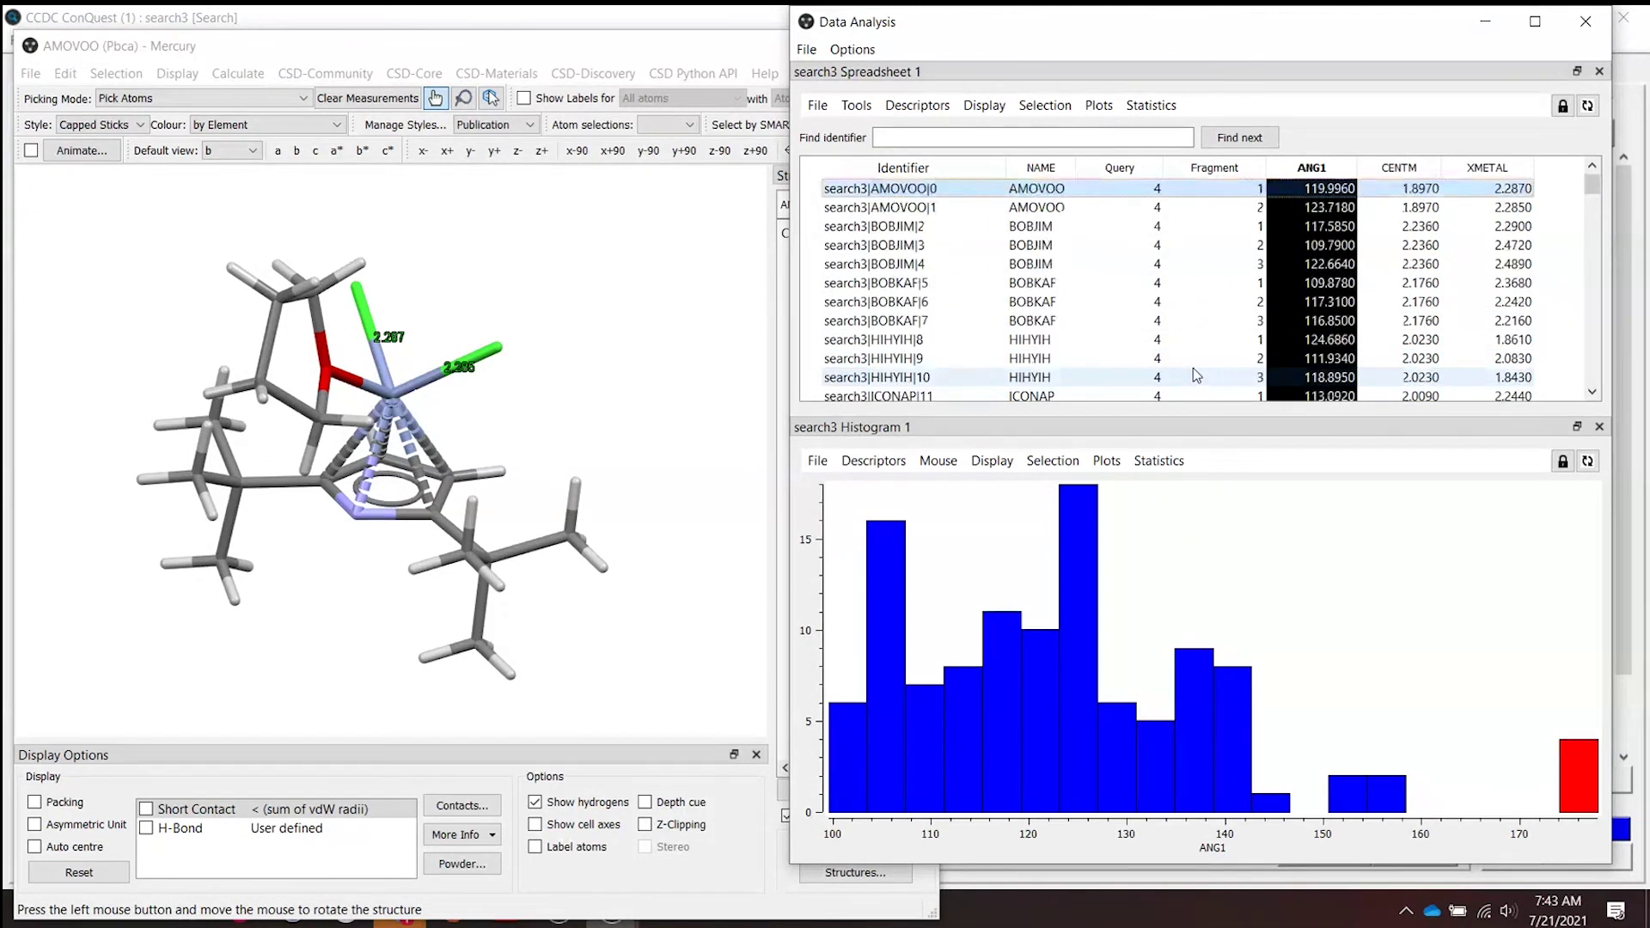
Sort the spreadsheet by ANG1 from highest to lowest and view the structure of the top LUNCAA entry from another angle.
right_click(1317, 174)
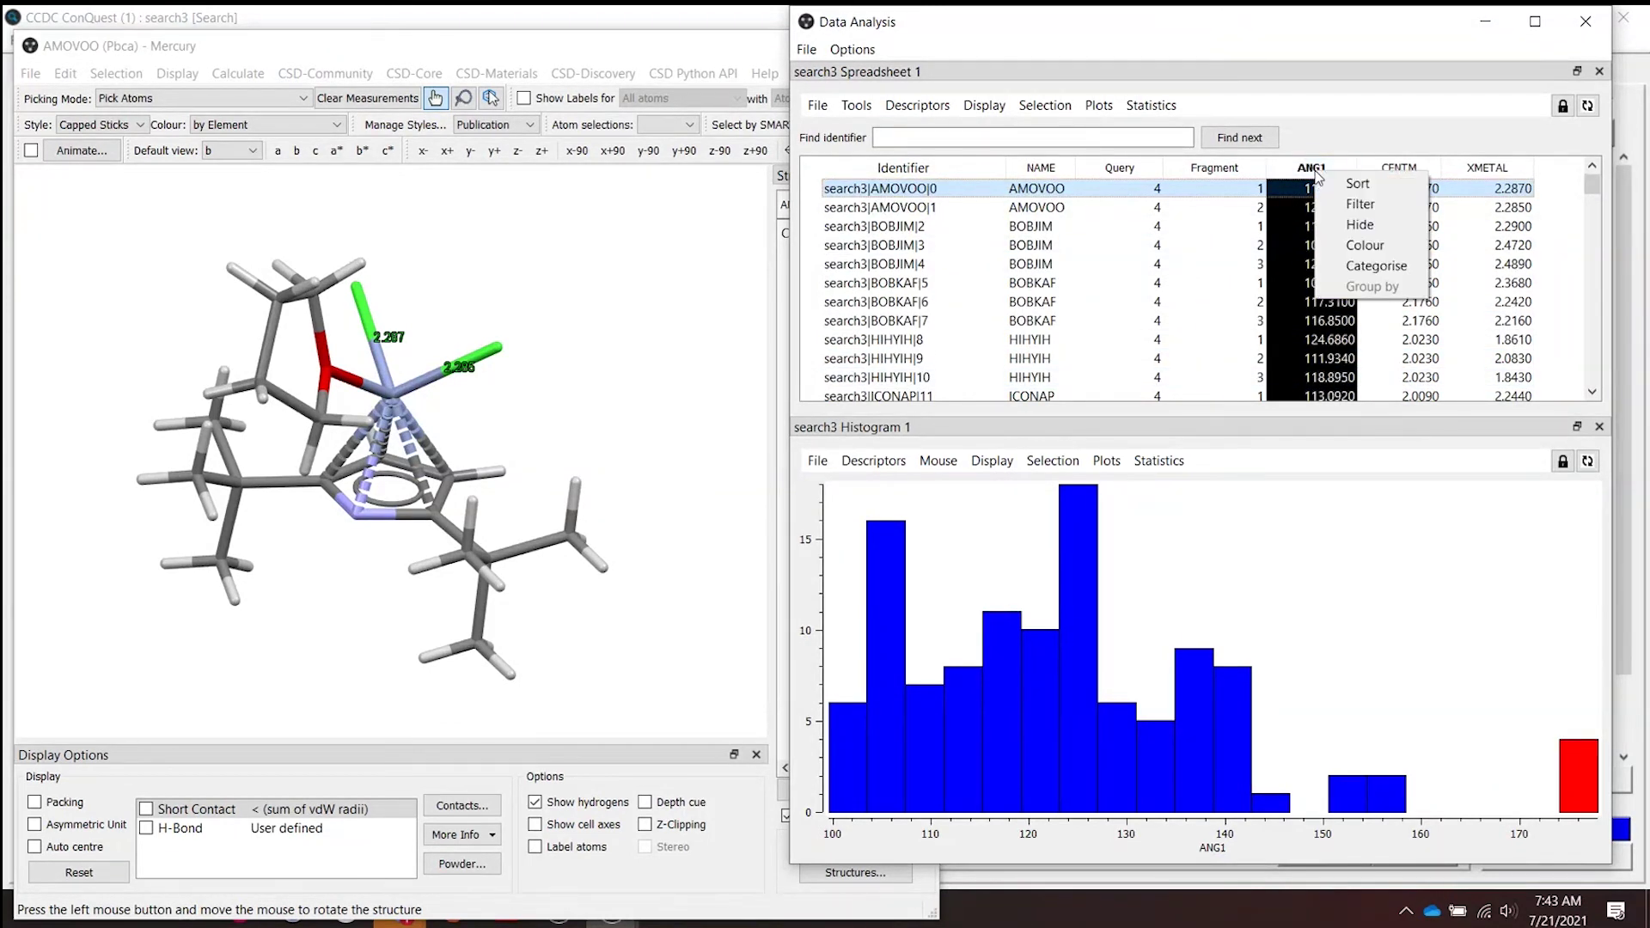
click(1354, 185)
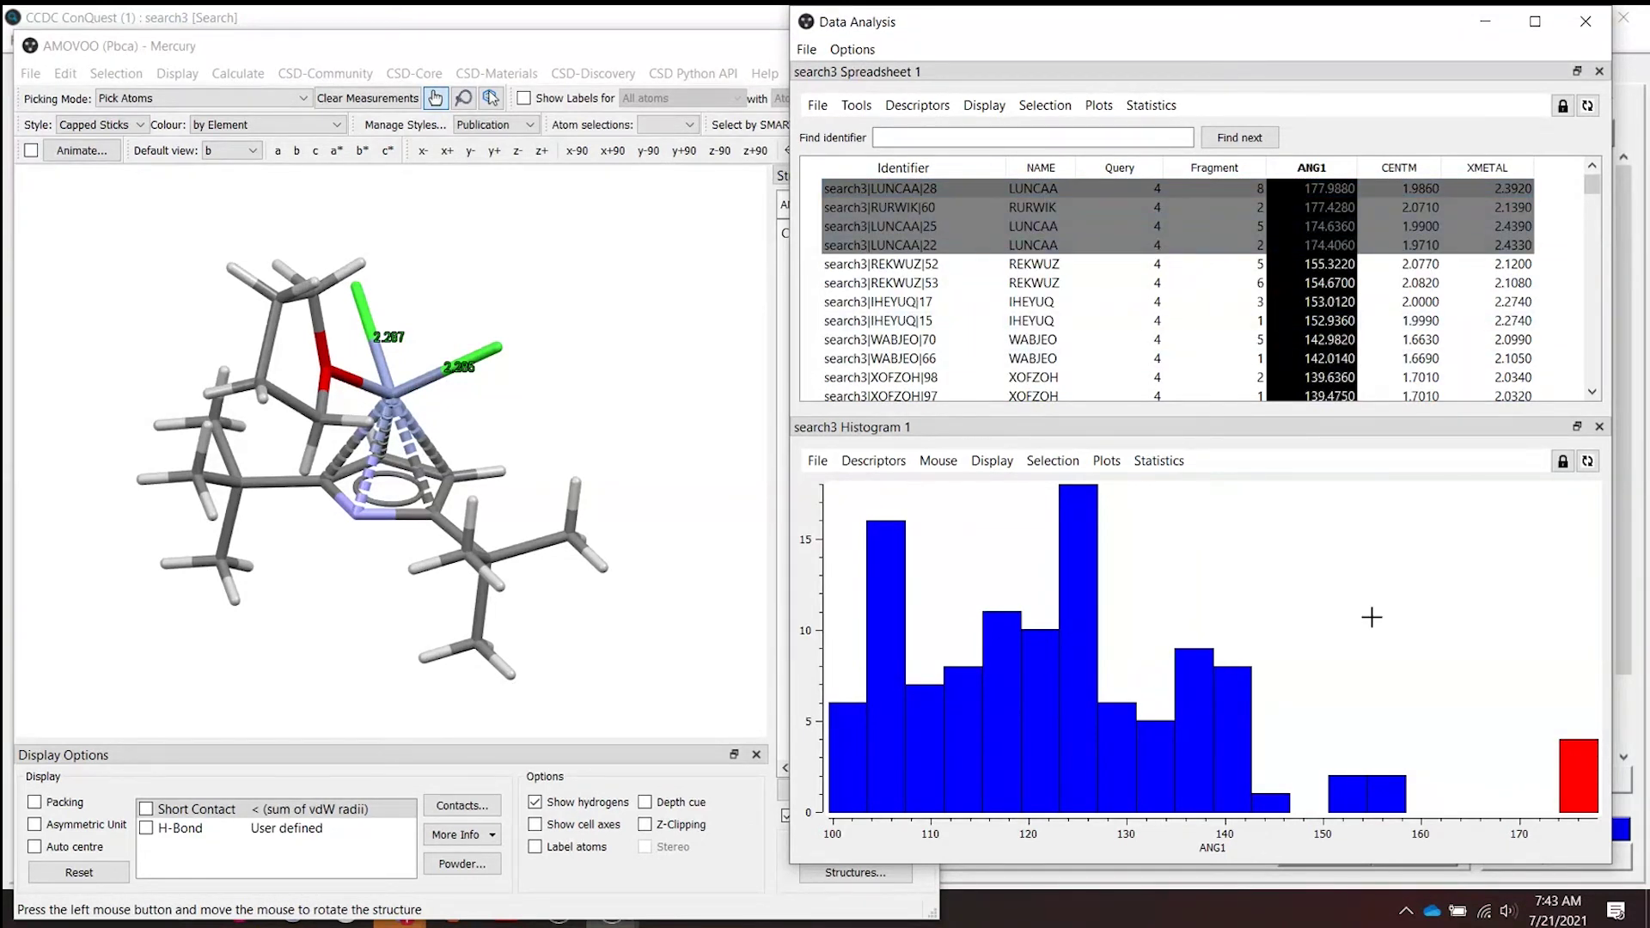
click(1017, 189)
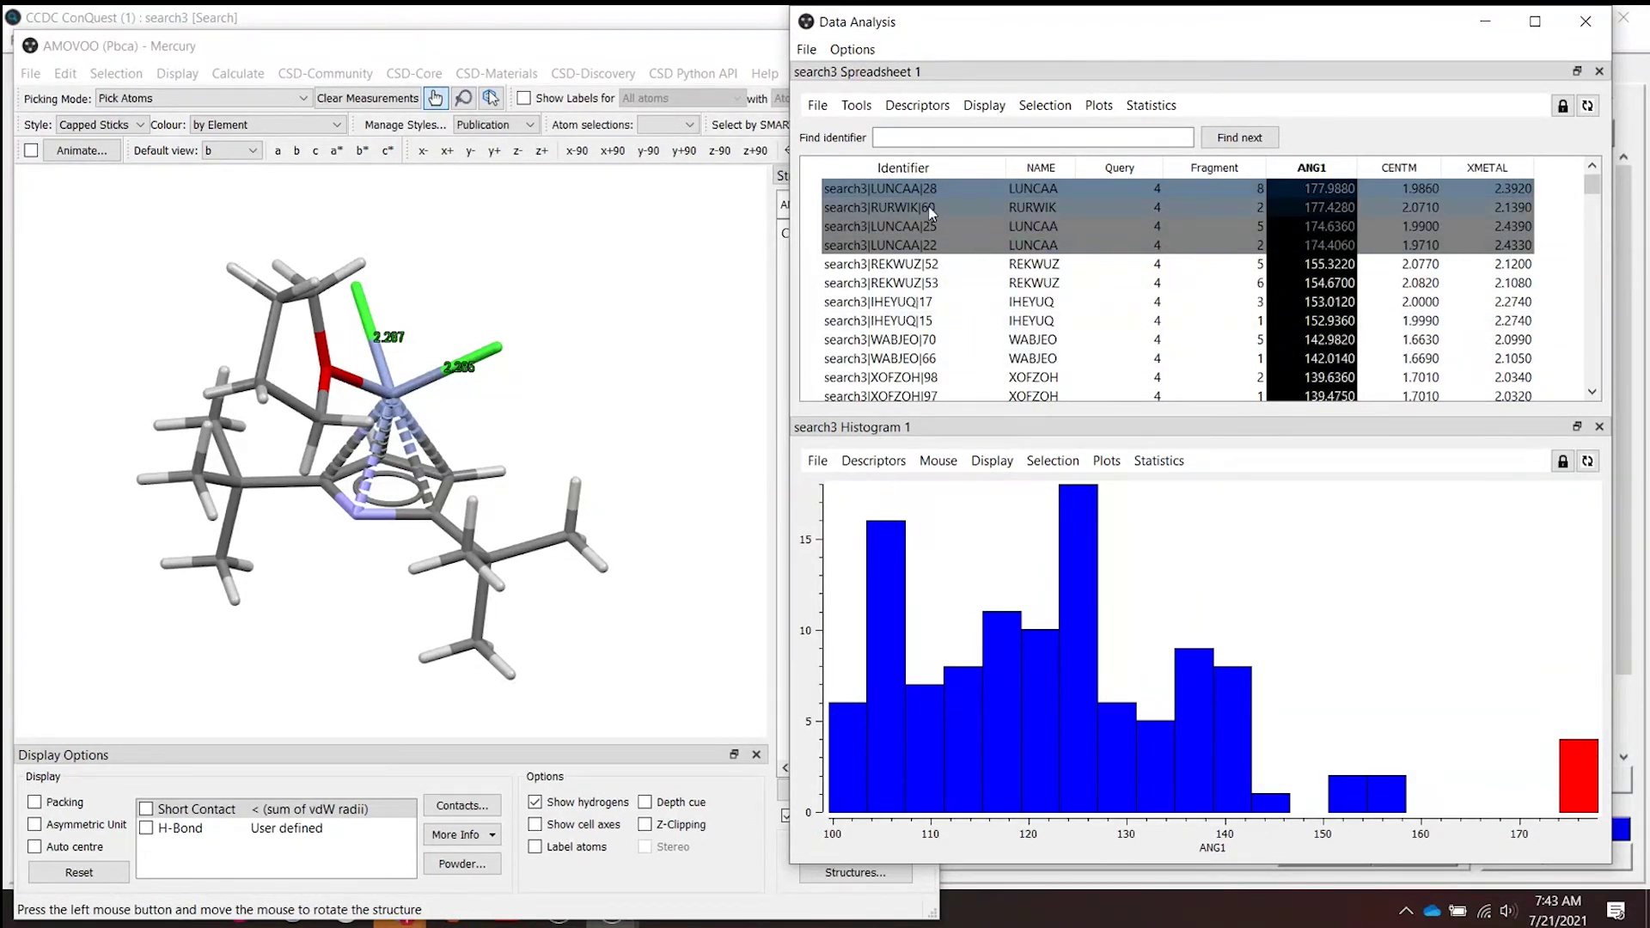
click(1017, 189)
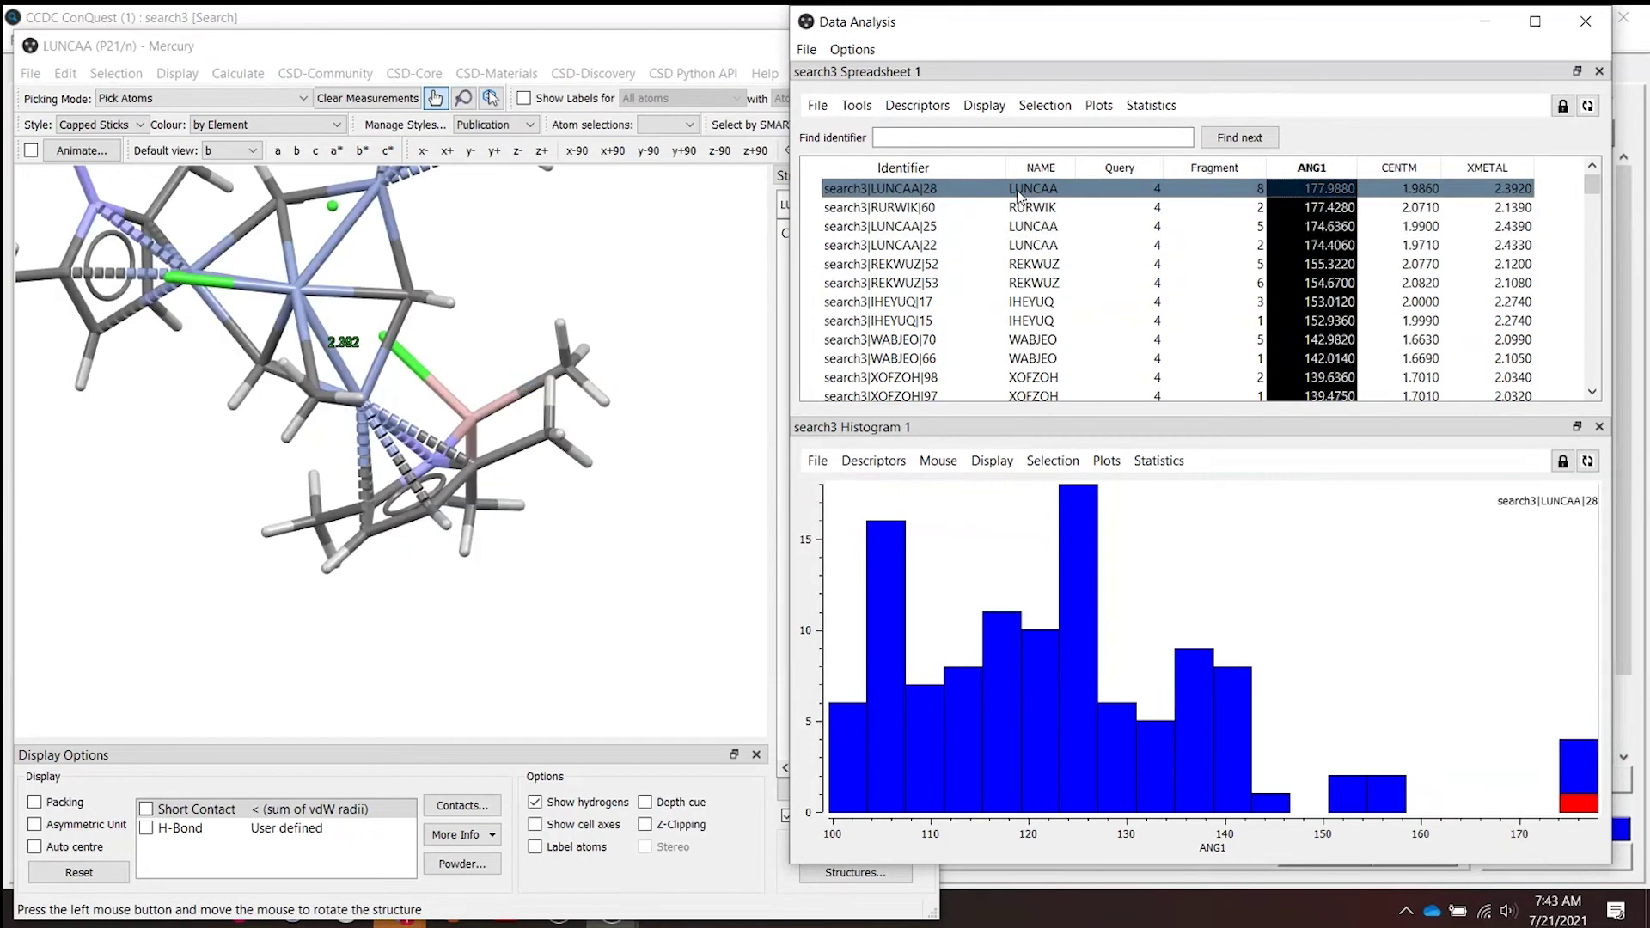
click(283, 371)
drag(261, 388, 520, 208)
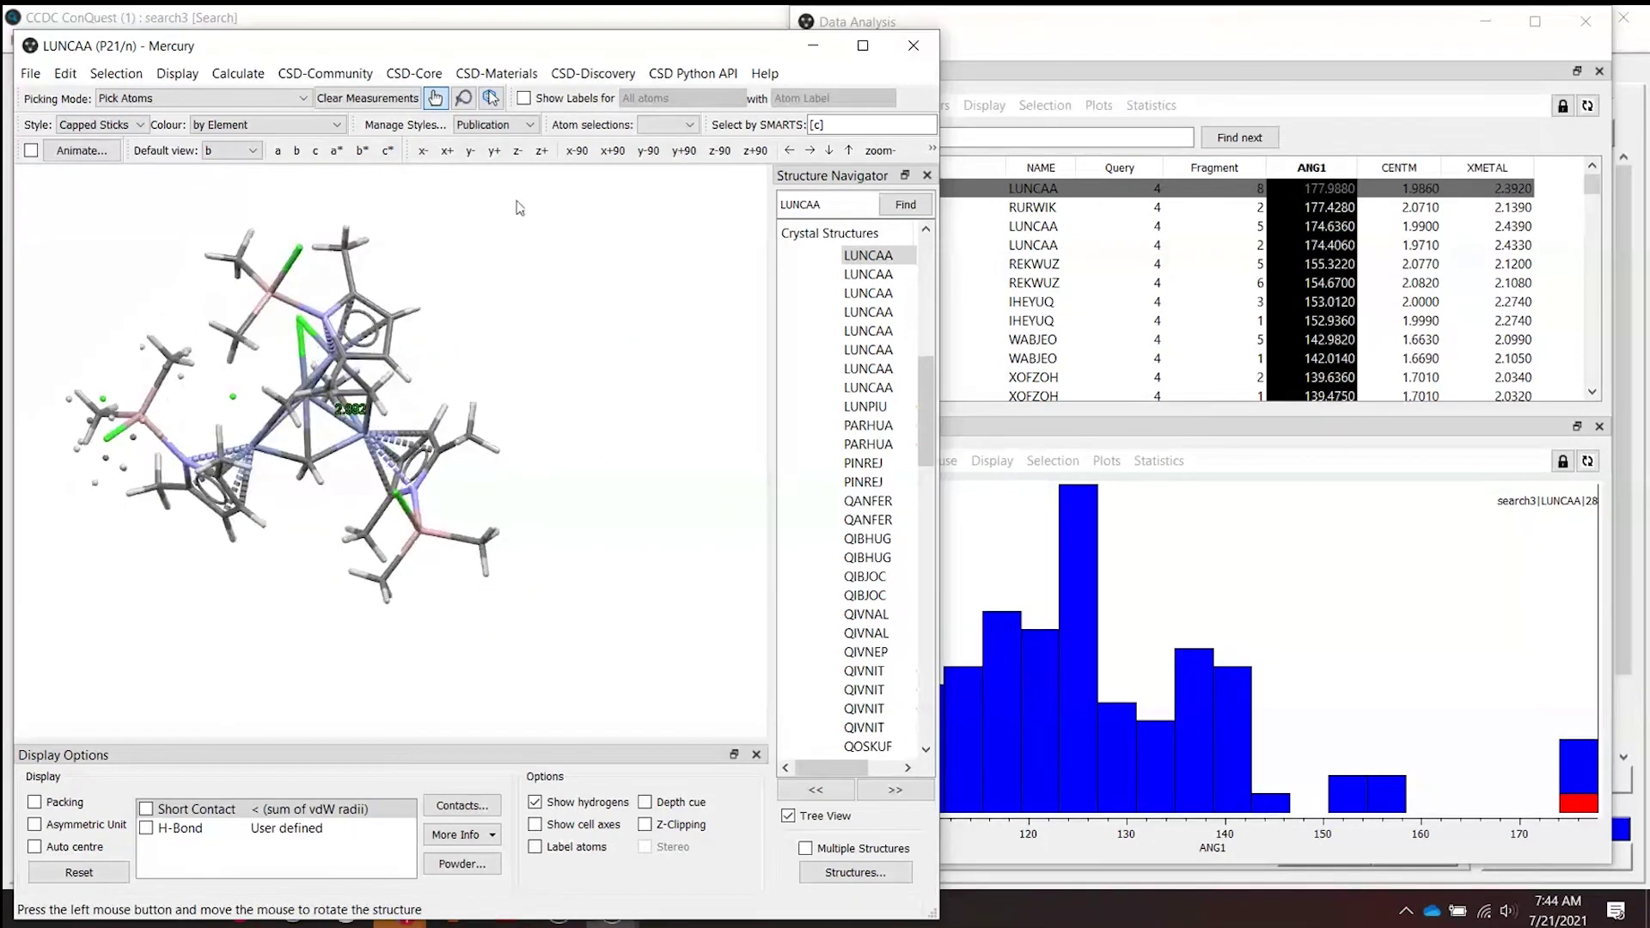
Show atom labels for metal atoms only in LUNCAA and rotate the structure to examine its metal centres.
click(524, 98)
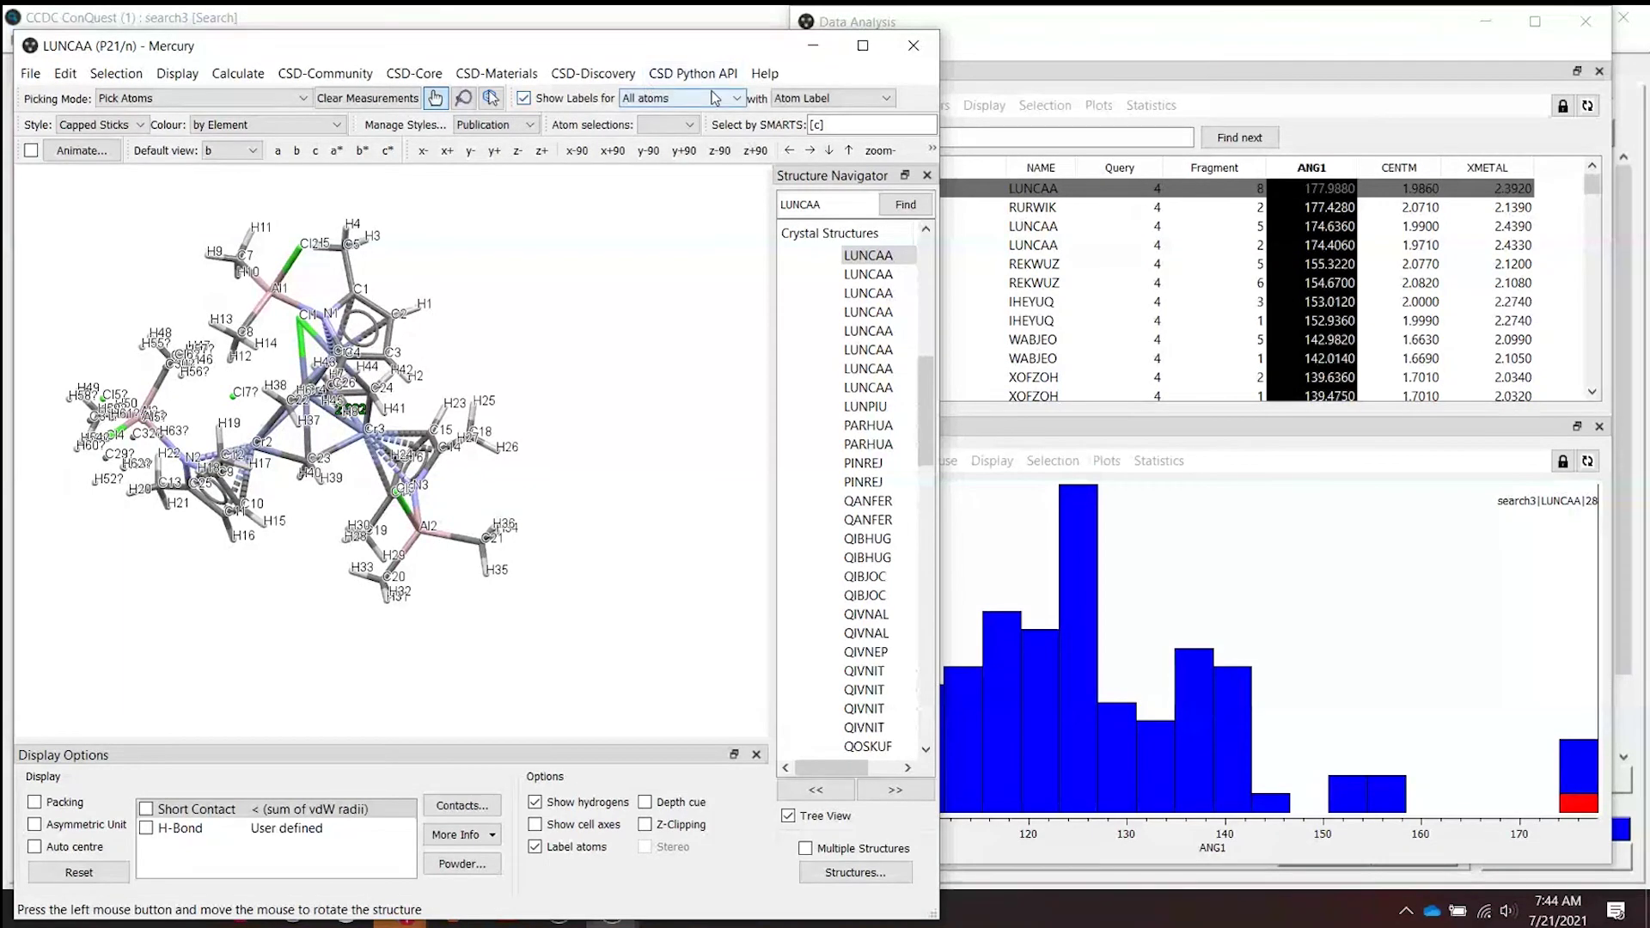
click(715, 98)
click(698, 183)
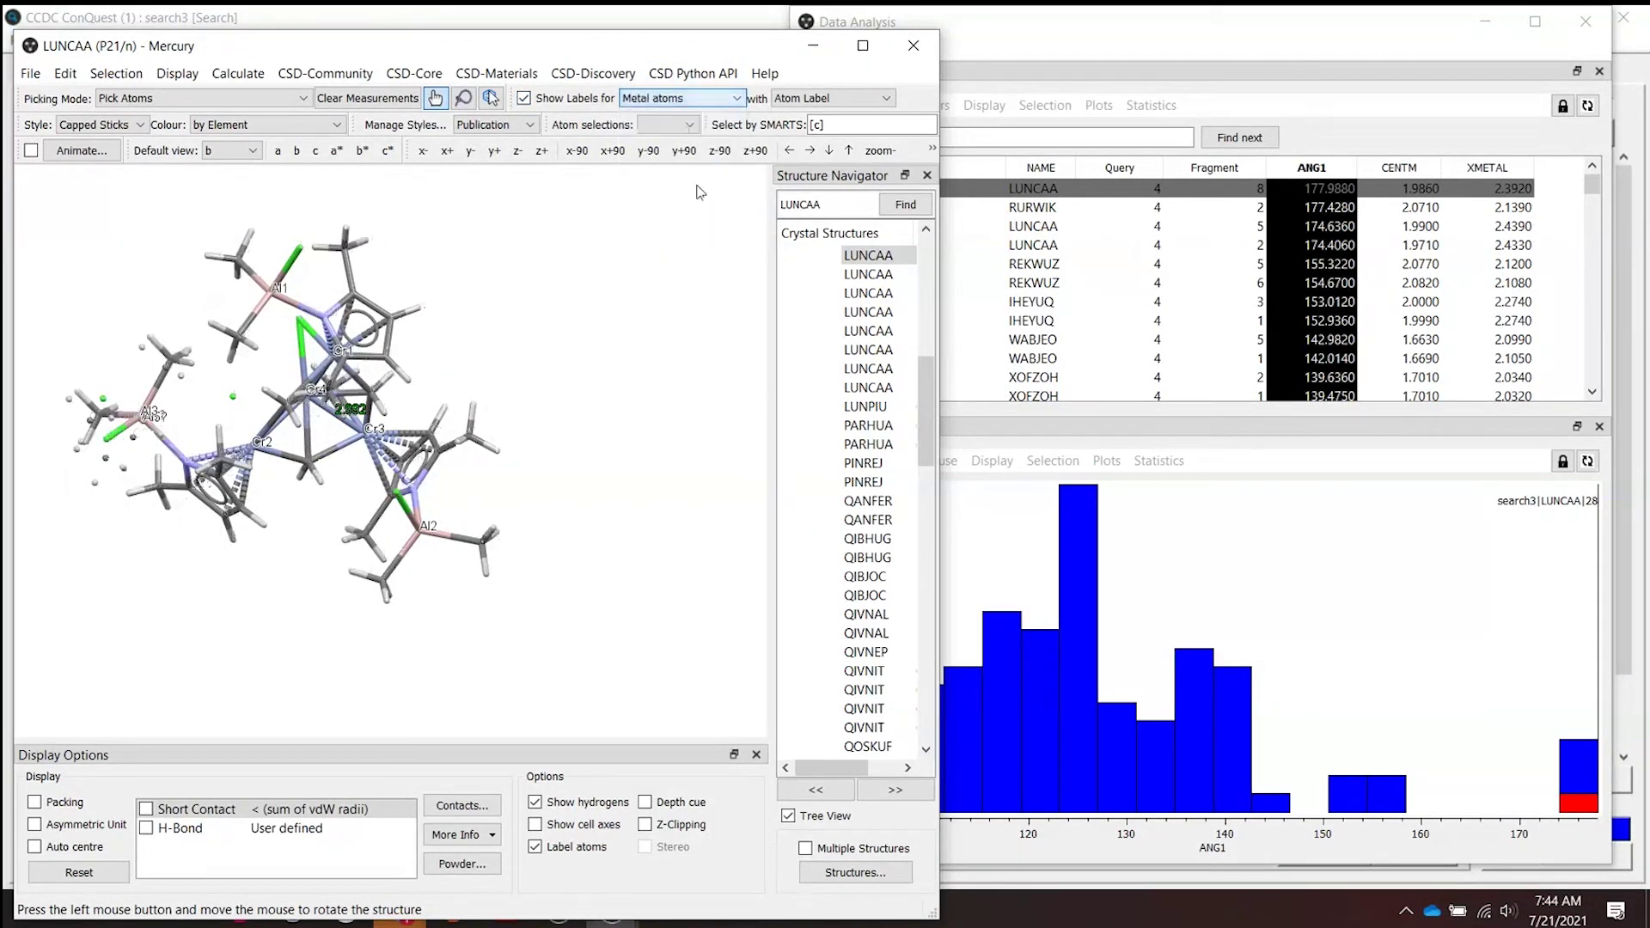
drag(563, 325, 560, 394)
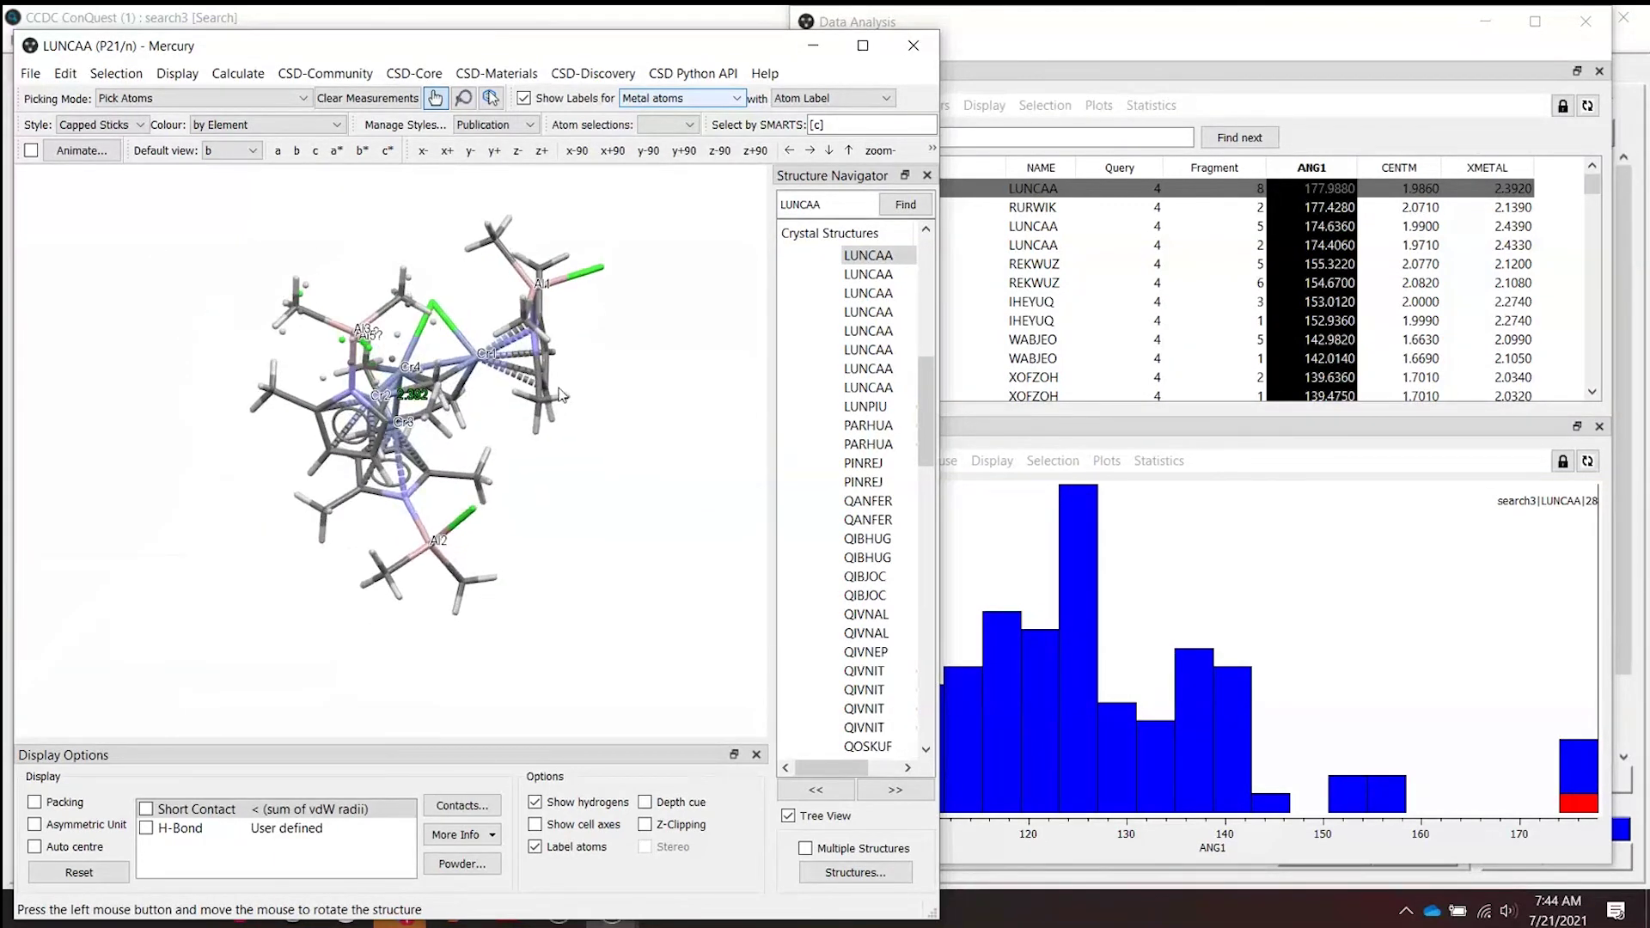
drag(483, 356, 452, 332)
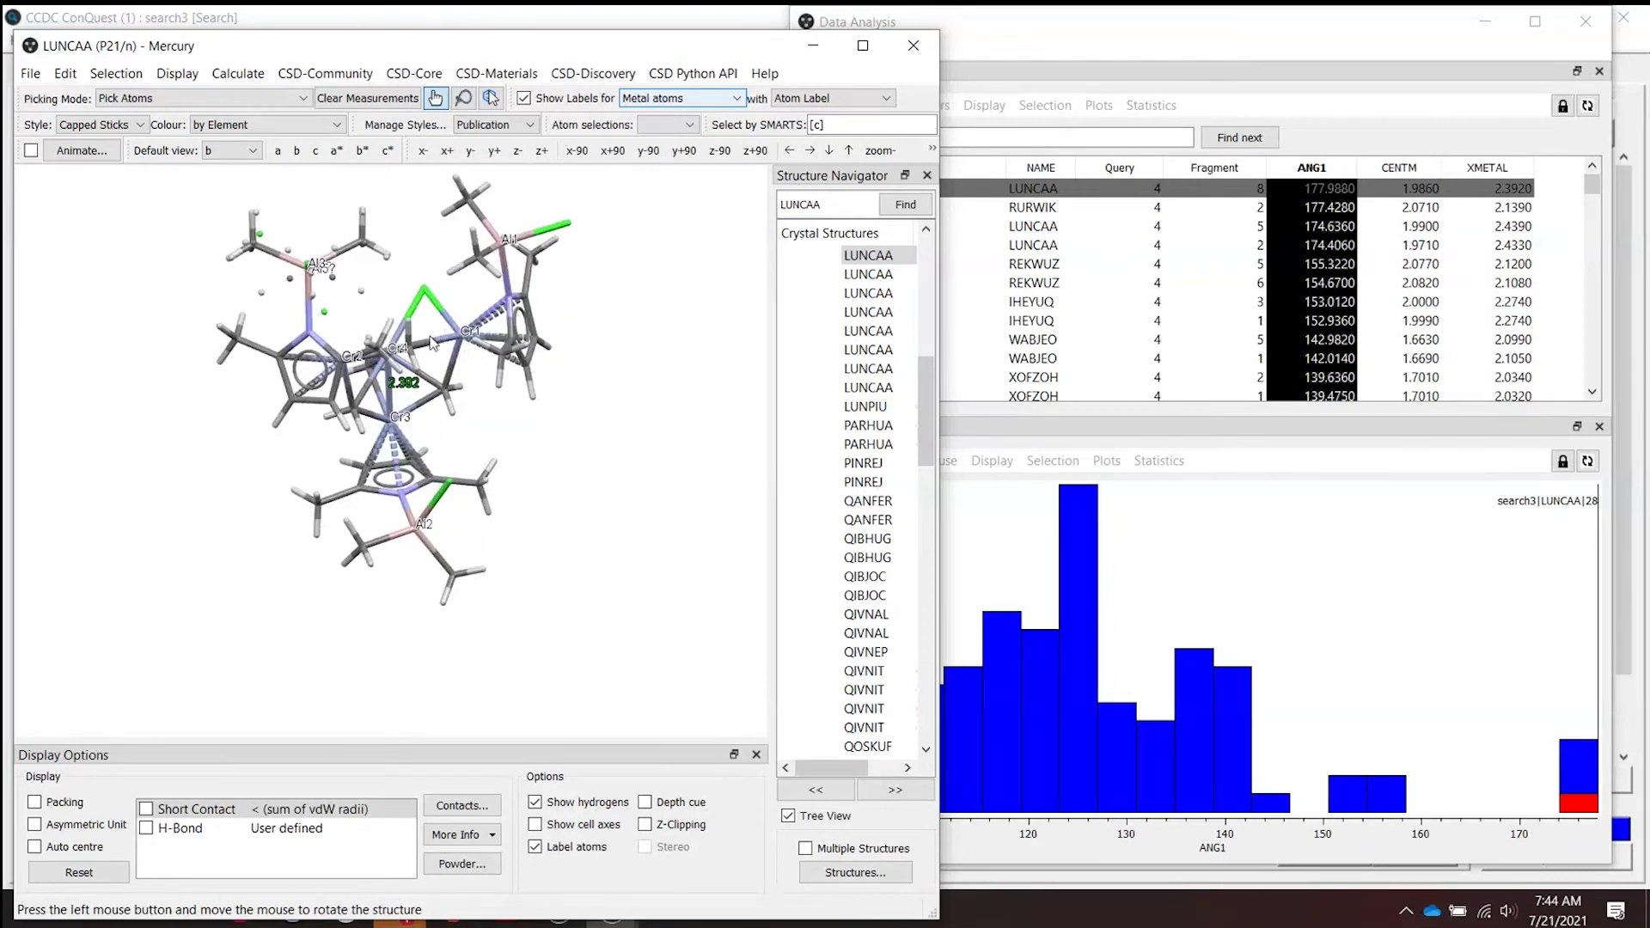
Inspect the structures of the next highest-ANG1 entries: RURWIK, the two following LUNCAA fragments and the first REKWUZ fragment.
click(1061, 211)
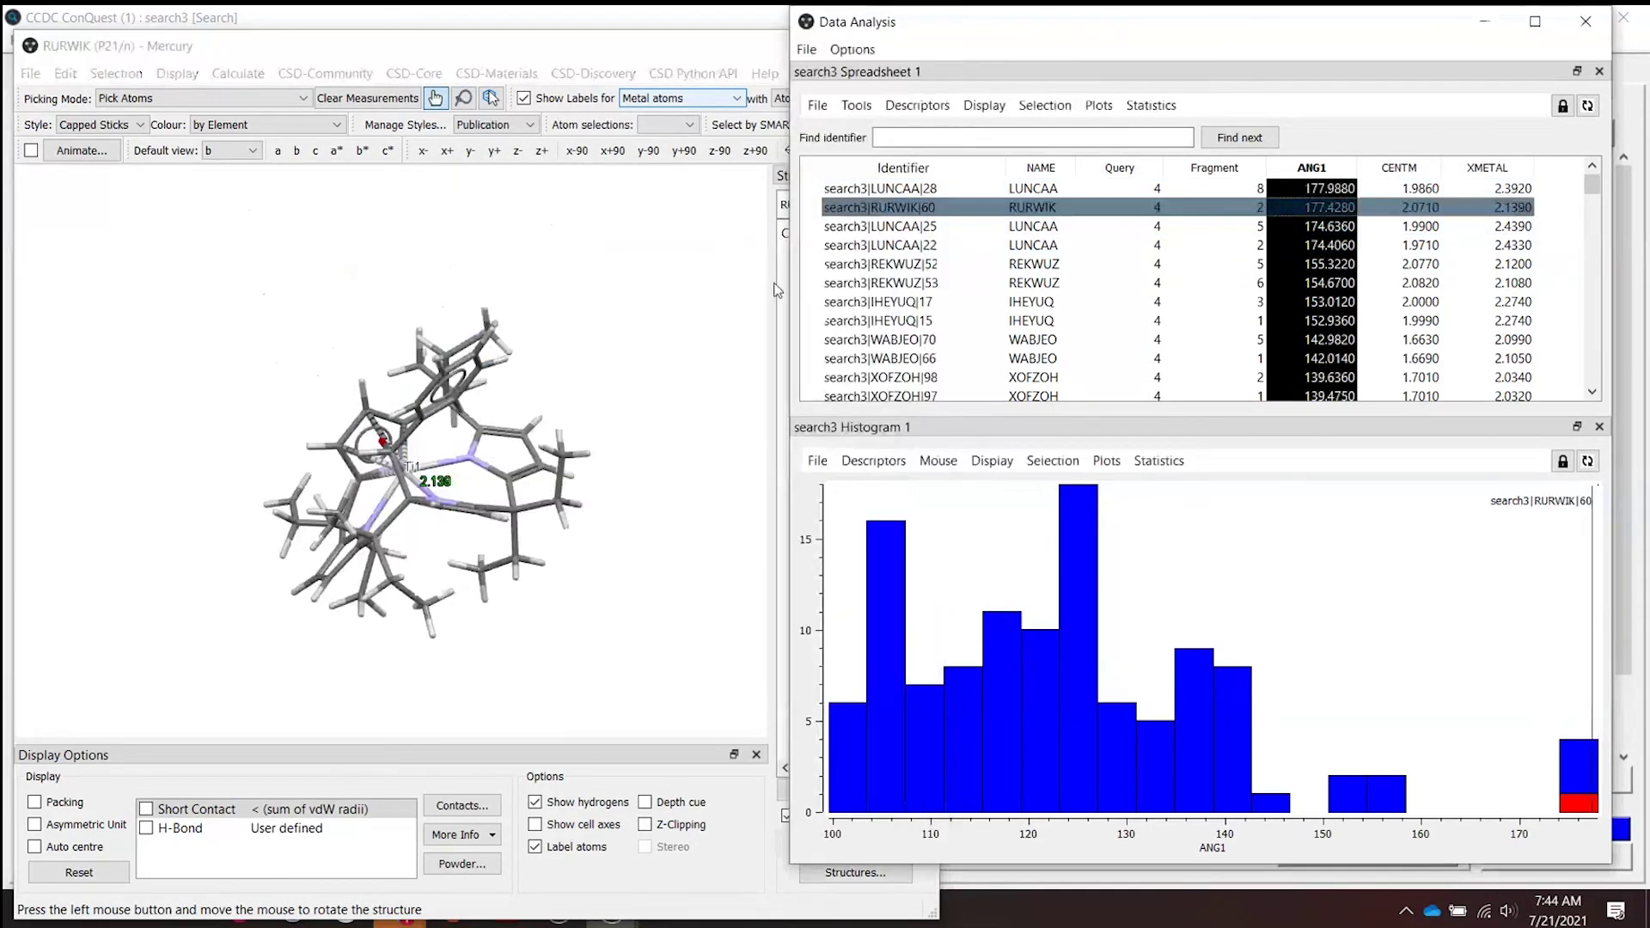
drag(493, 529, 373, 377)
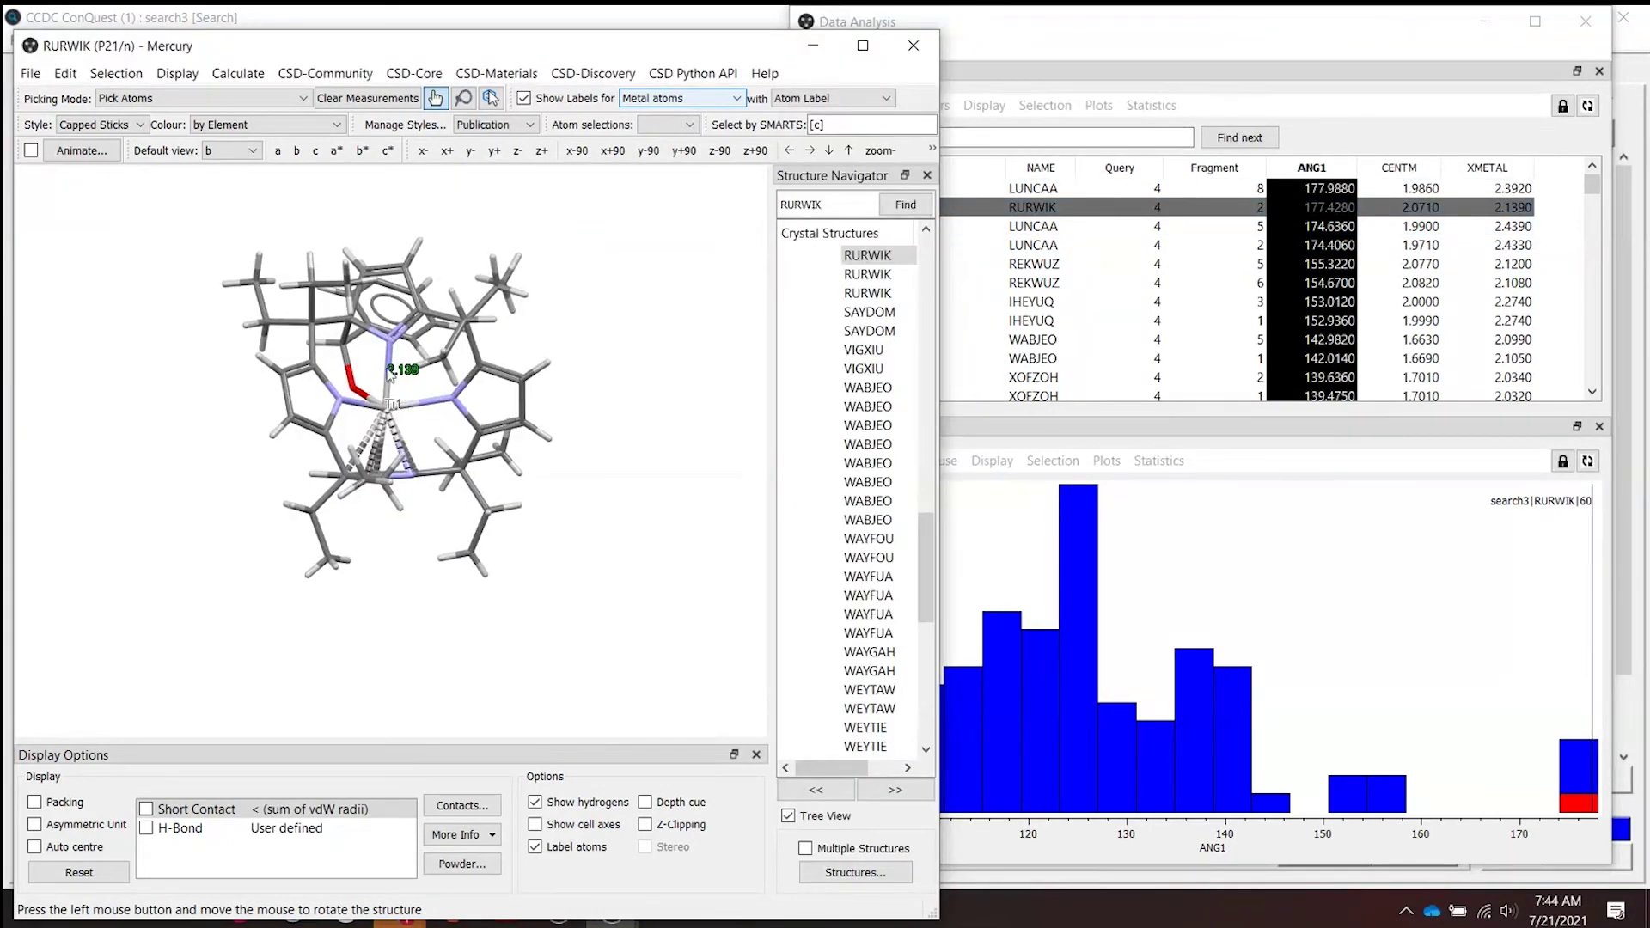
click(1072, 235)
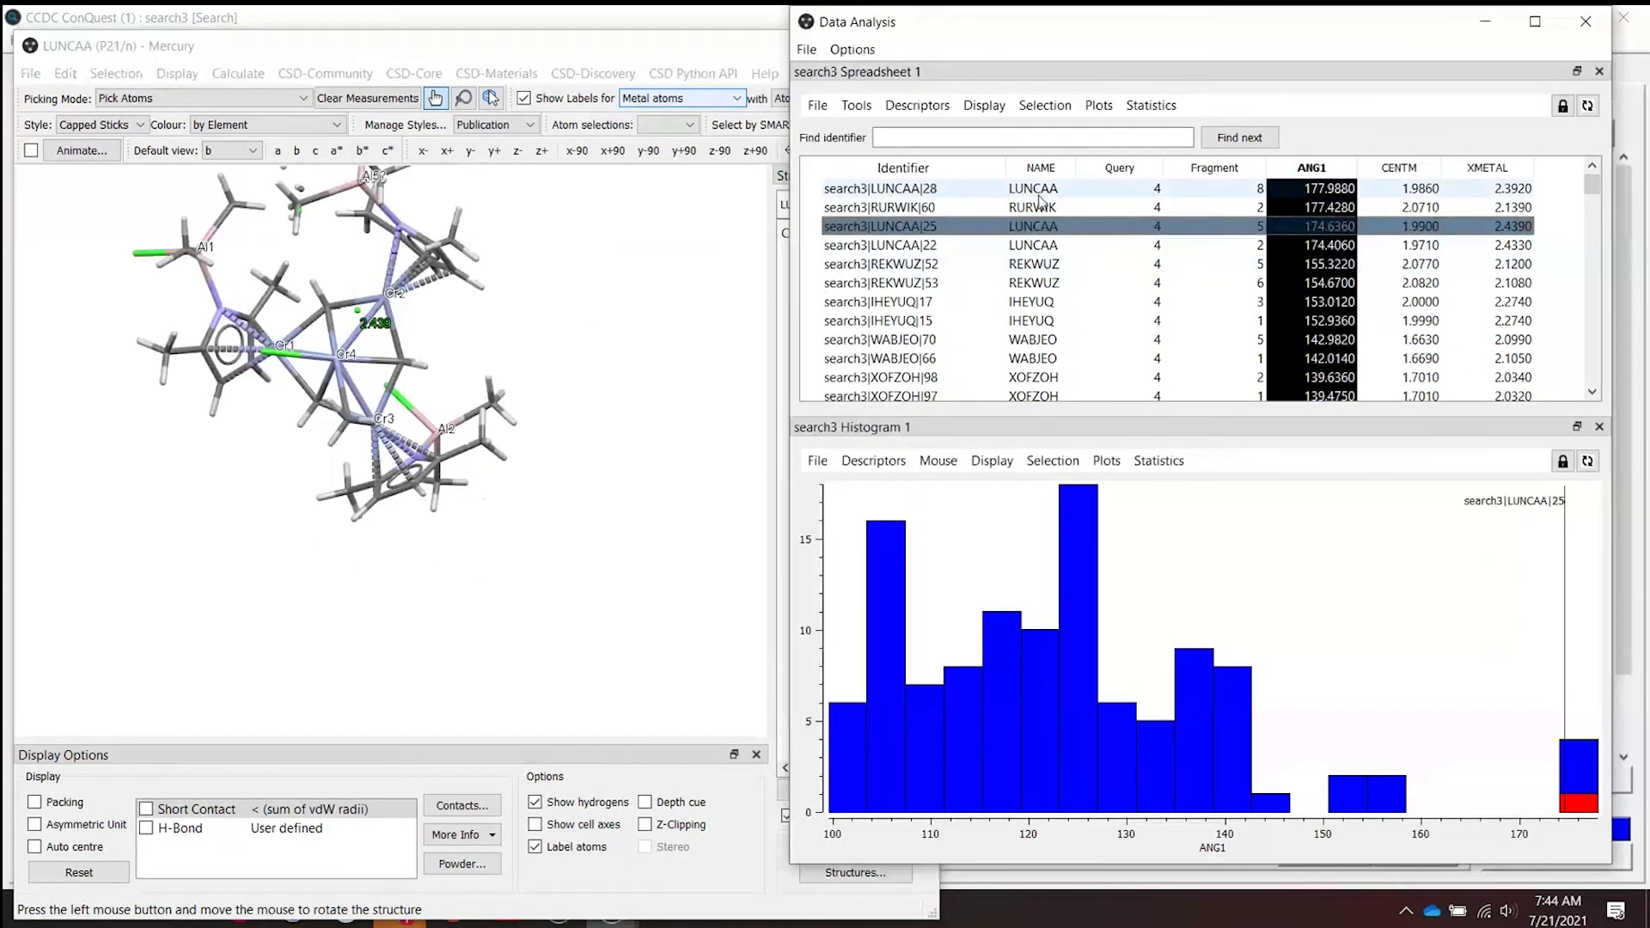
click(1022, 246)
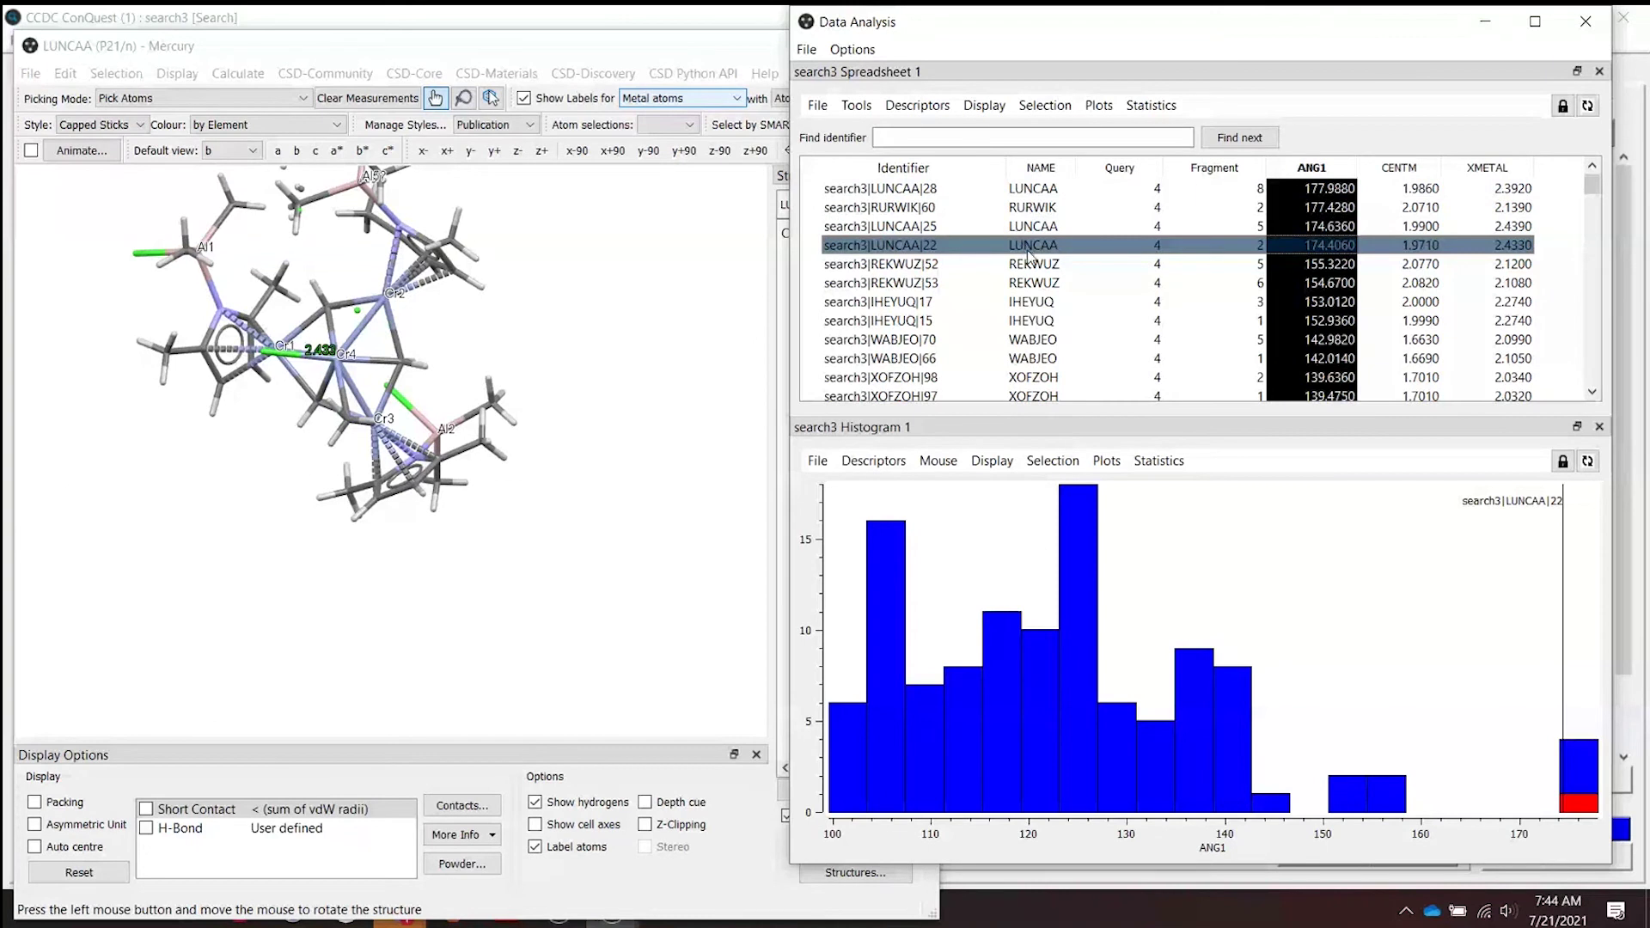
click(1035, 264)
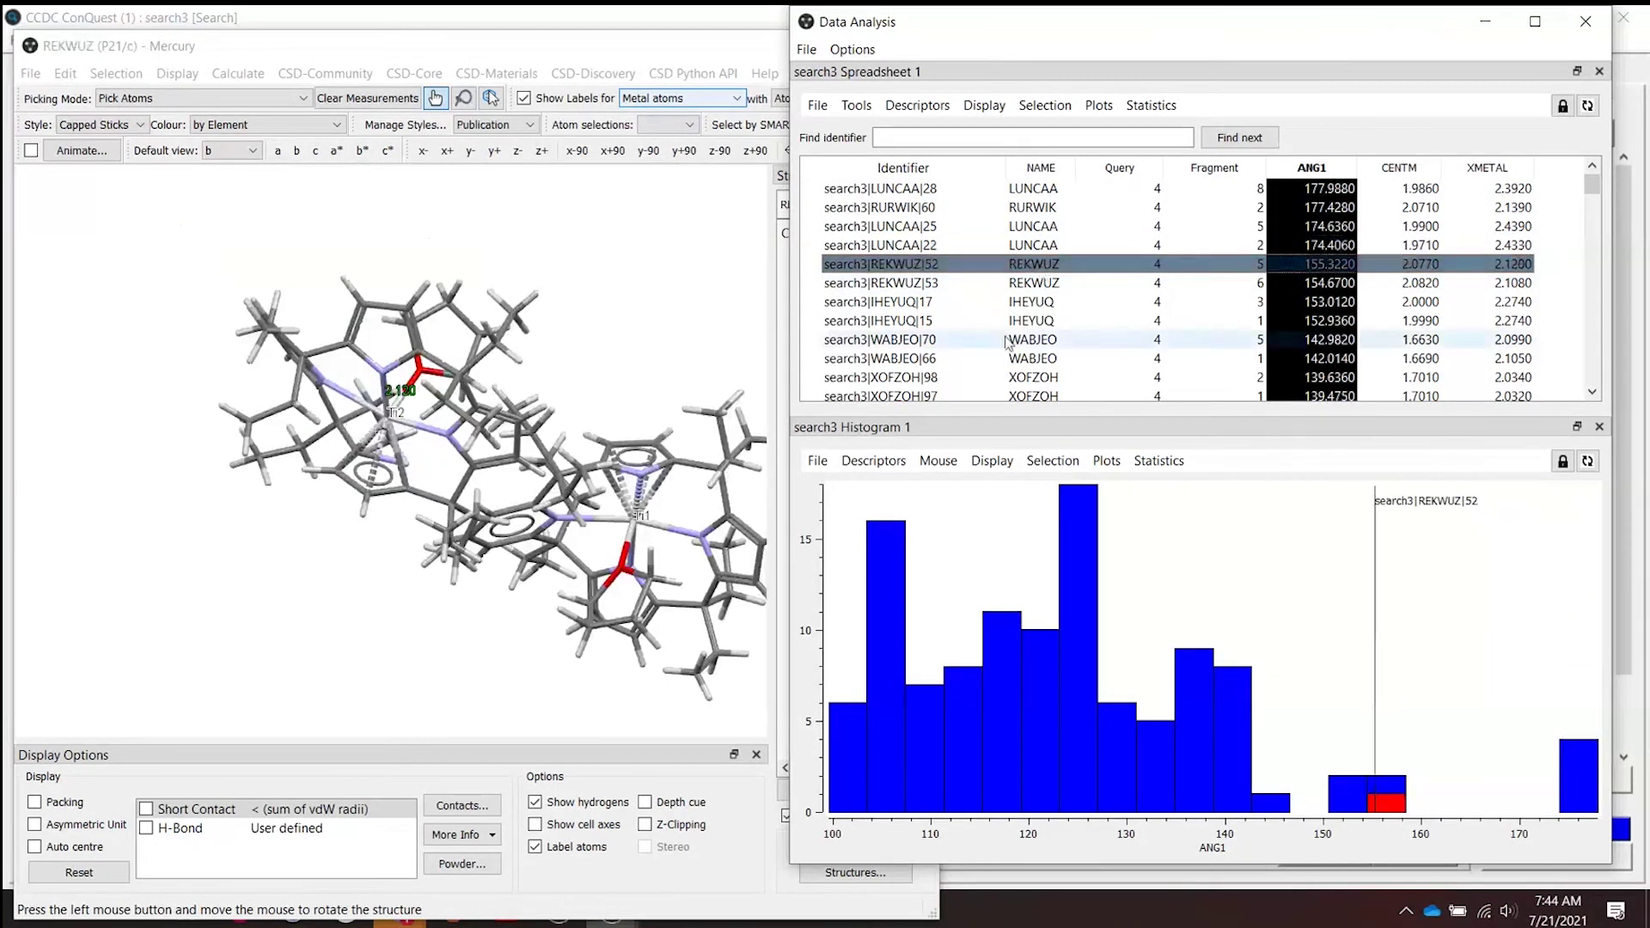
Select the tall histogram bar near 105° and inspect the structure of its first highlighted spreadsheet entry, QIBJOC fragment 1.
click(890, 544)
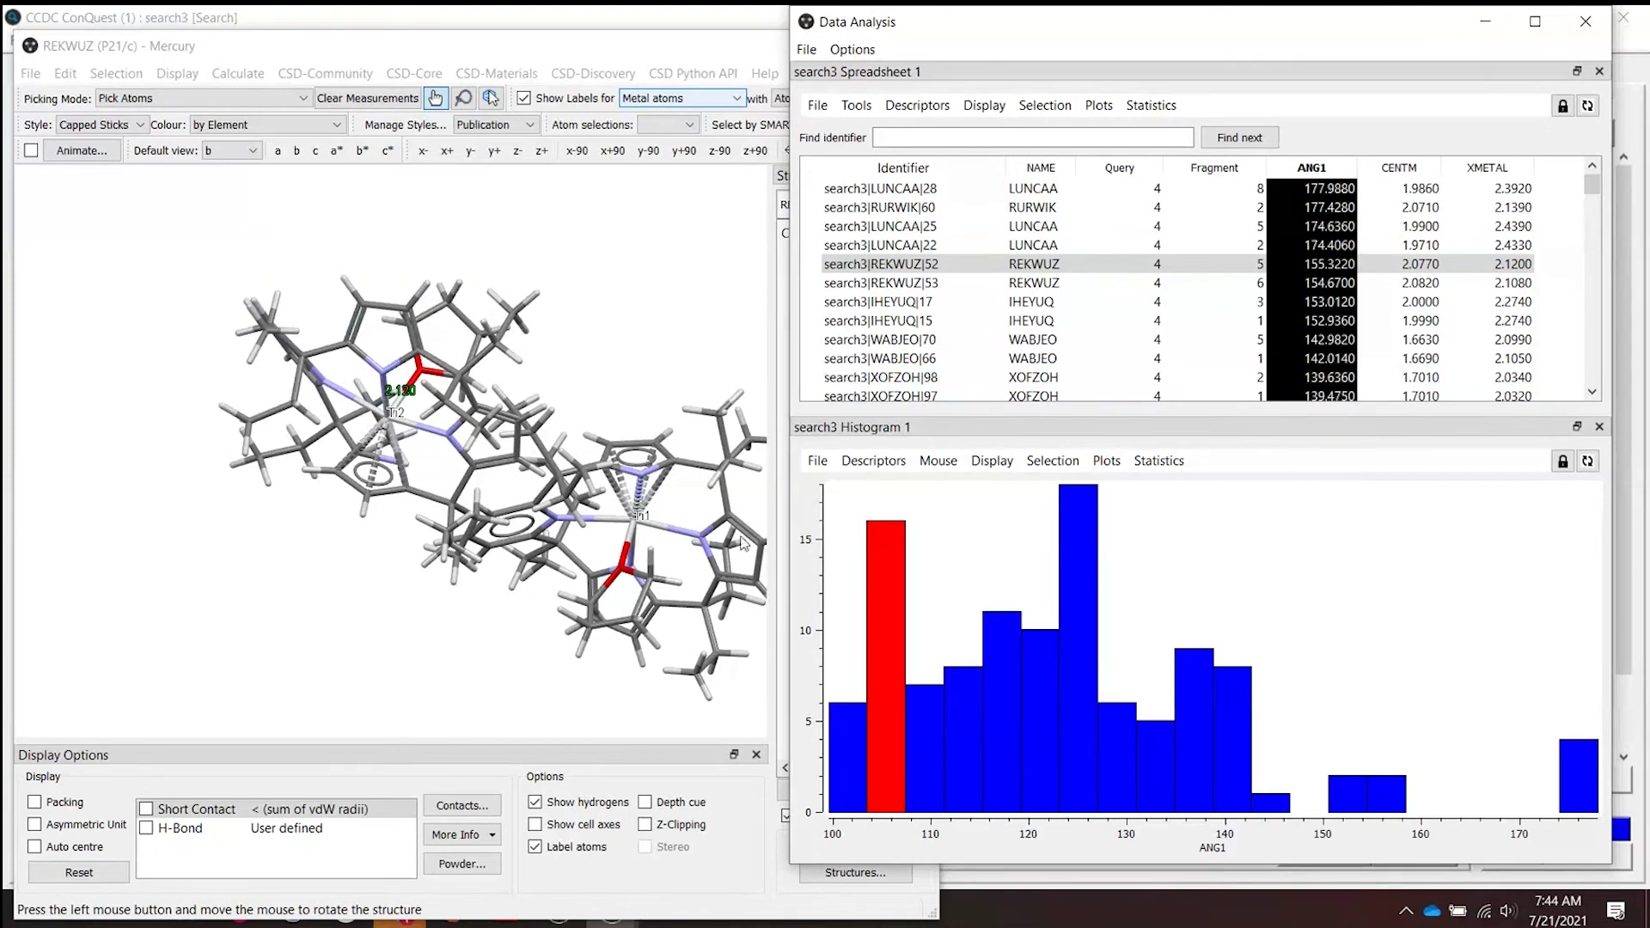
scroll(1285, 246, down, 4)
scroll(1292, 304, down, 15)
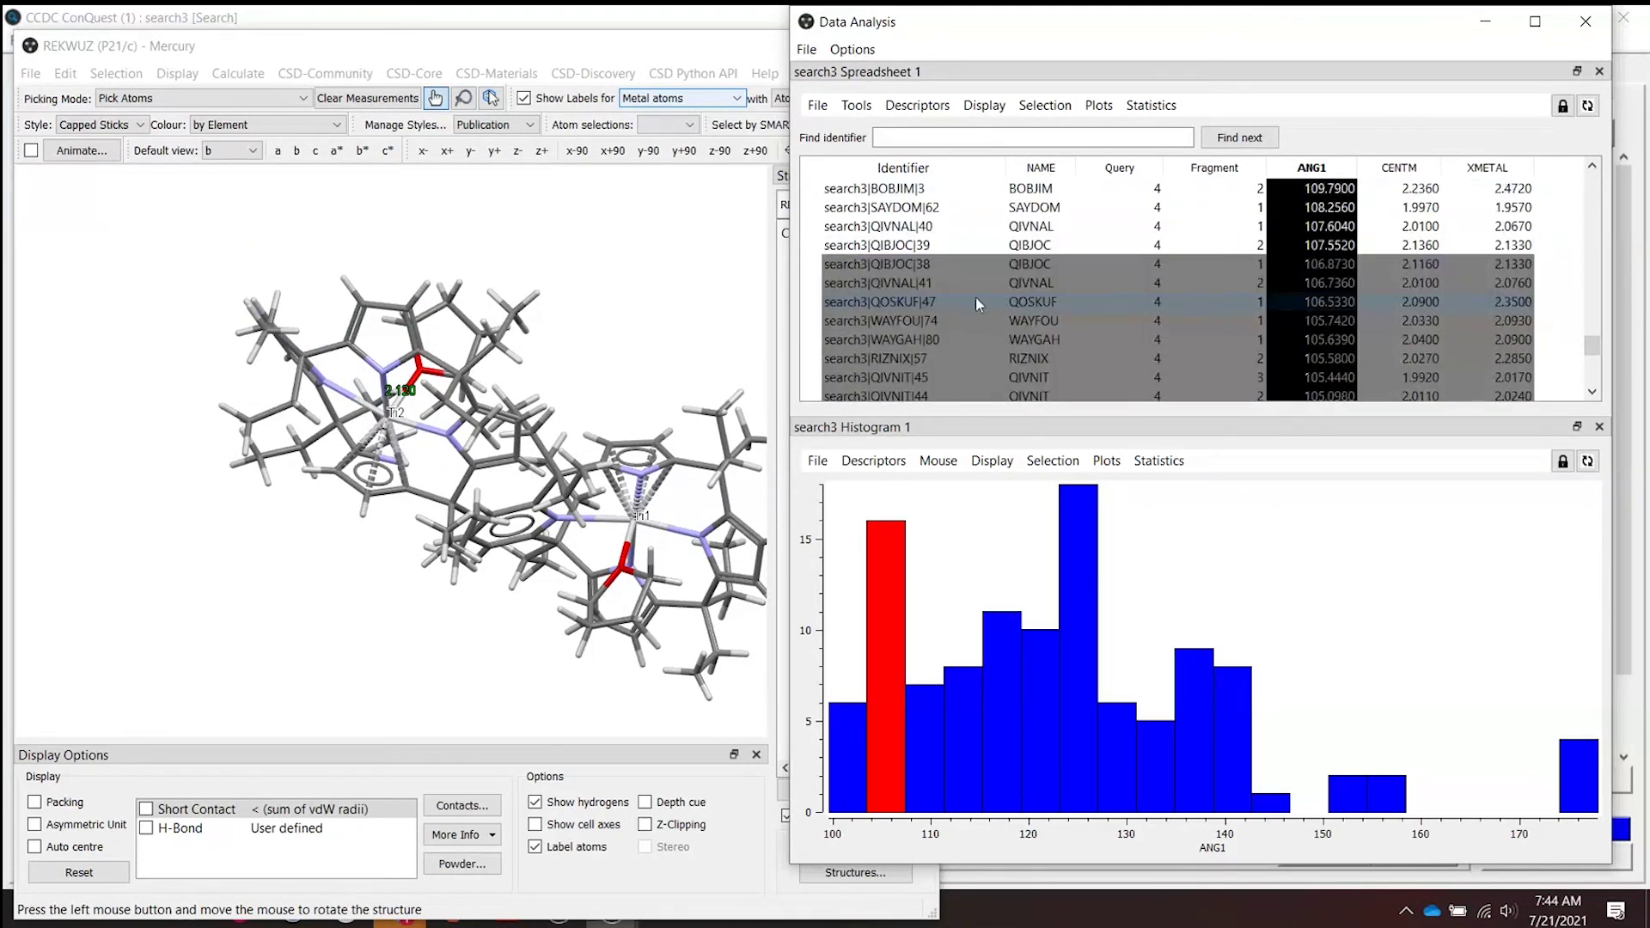
click(1055, 266)
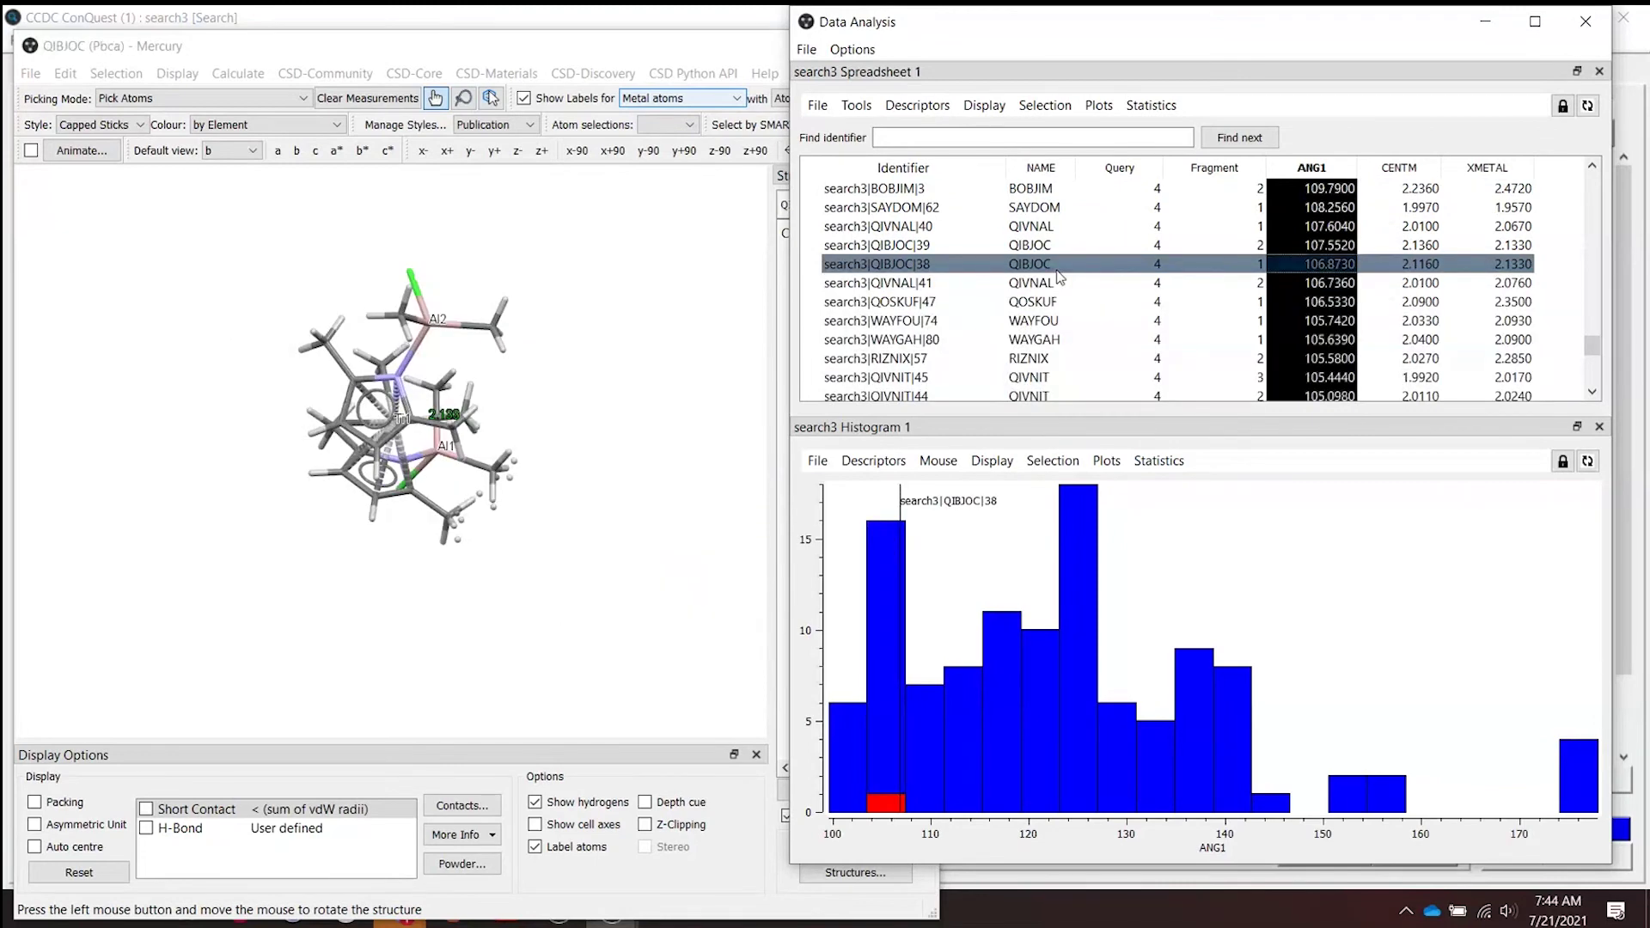
drag(347, 415, 462, 485)
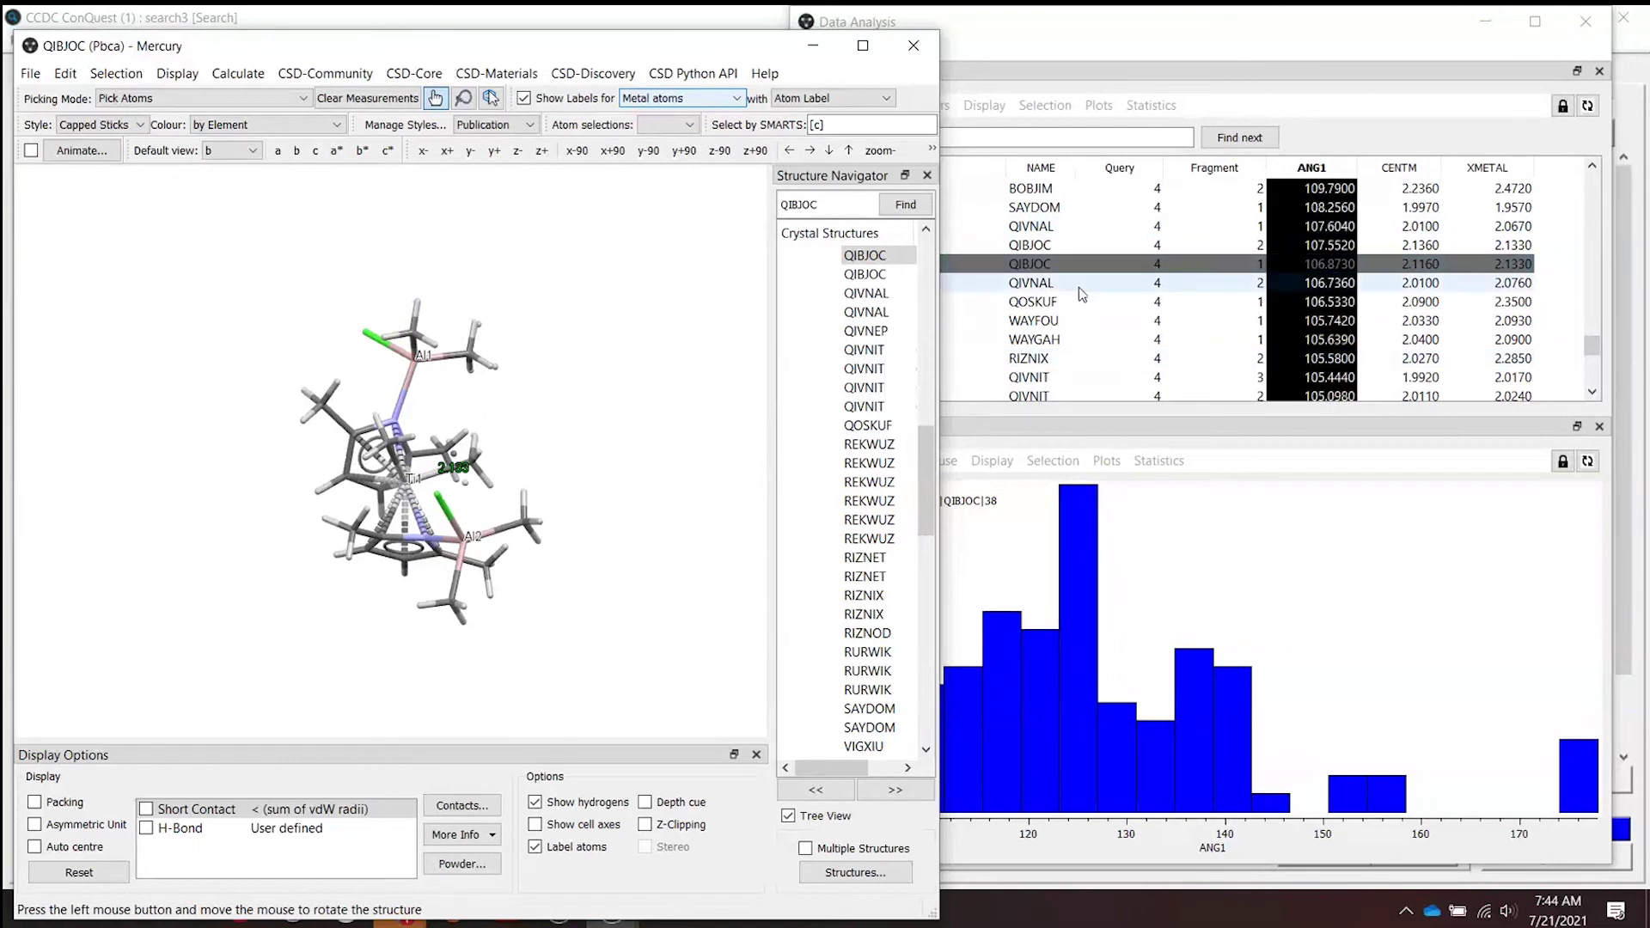
Inspect the QIVNAL and QOSKUF entries listed below QIBJOC, rotating QOSKUF to see its metal coordination.
click(1082, 295)
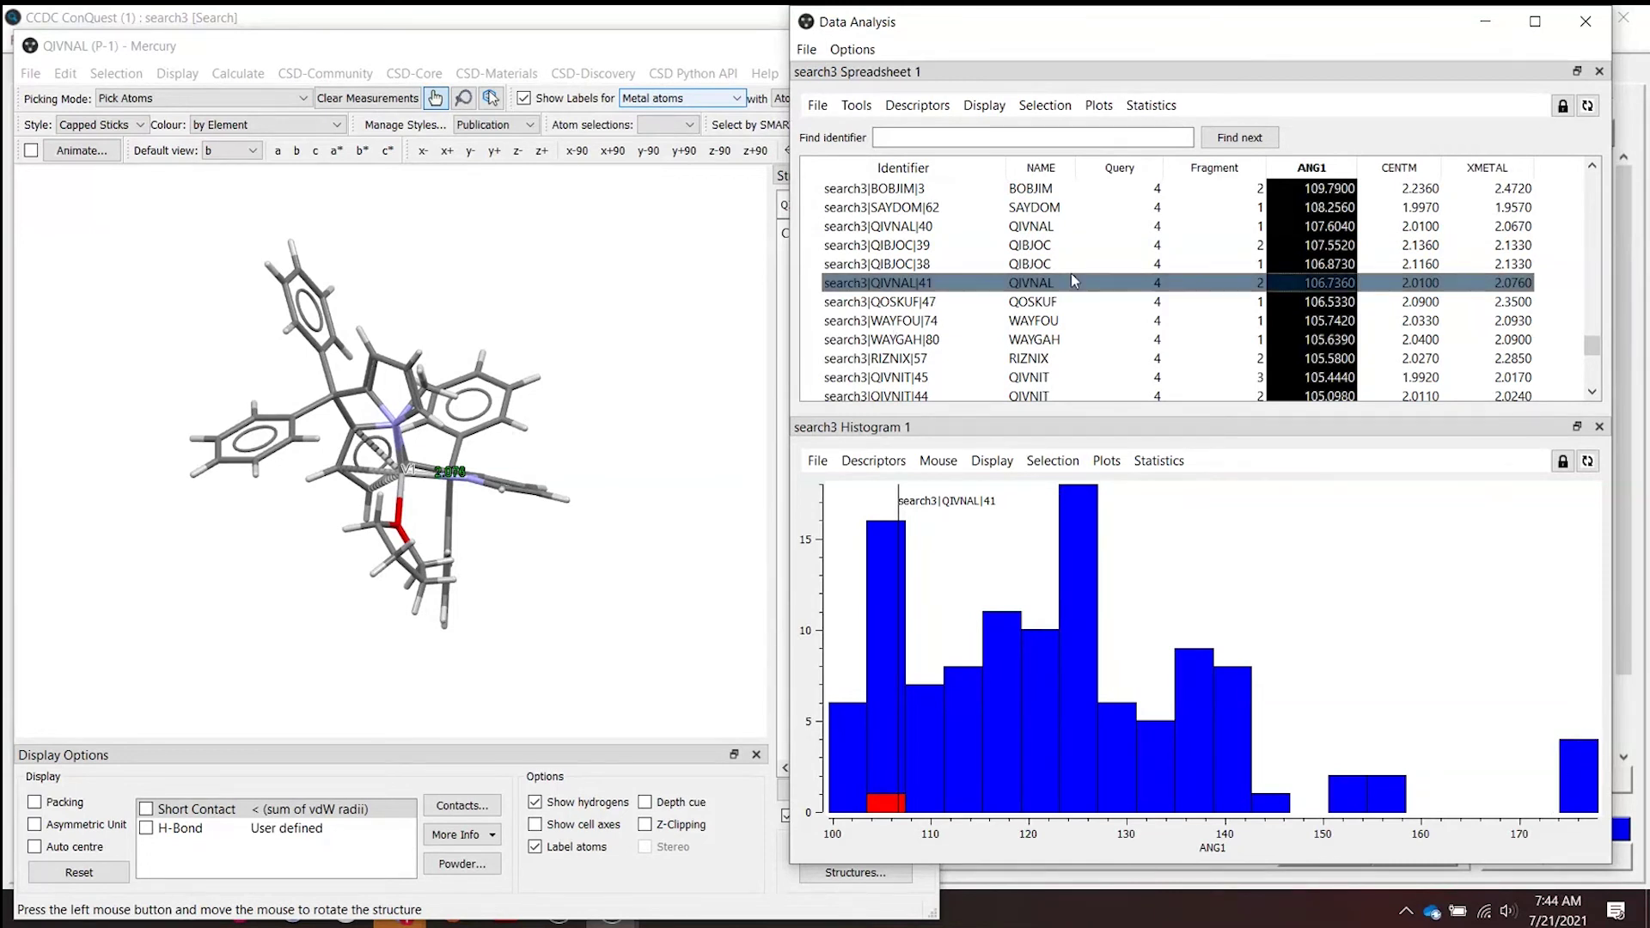
click(1029, 305)
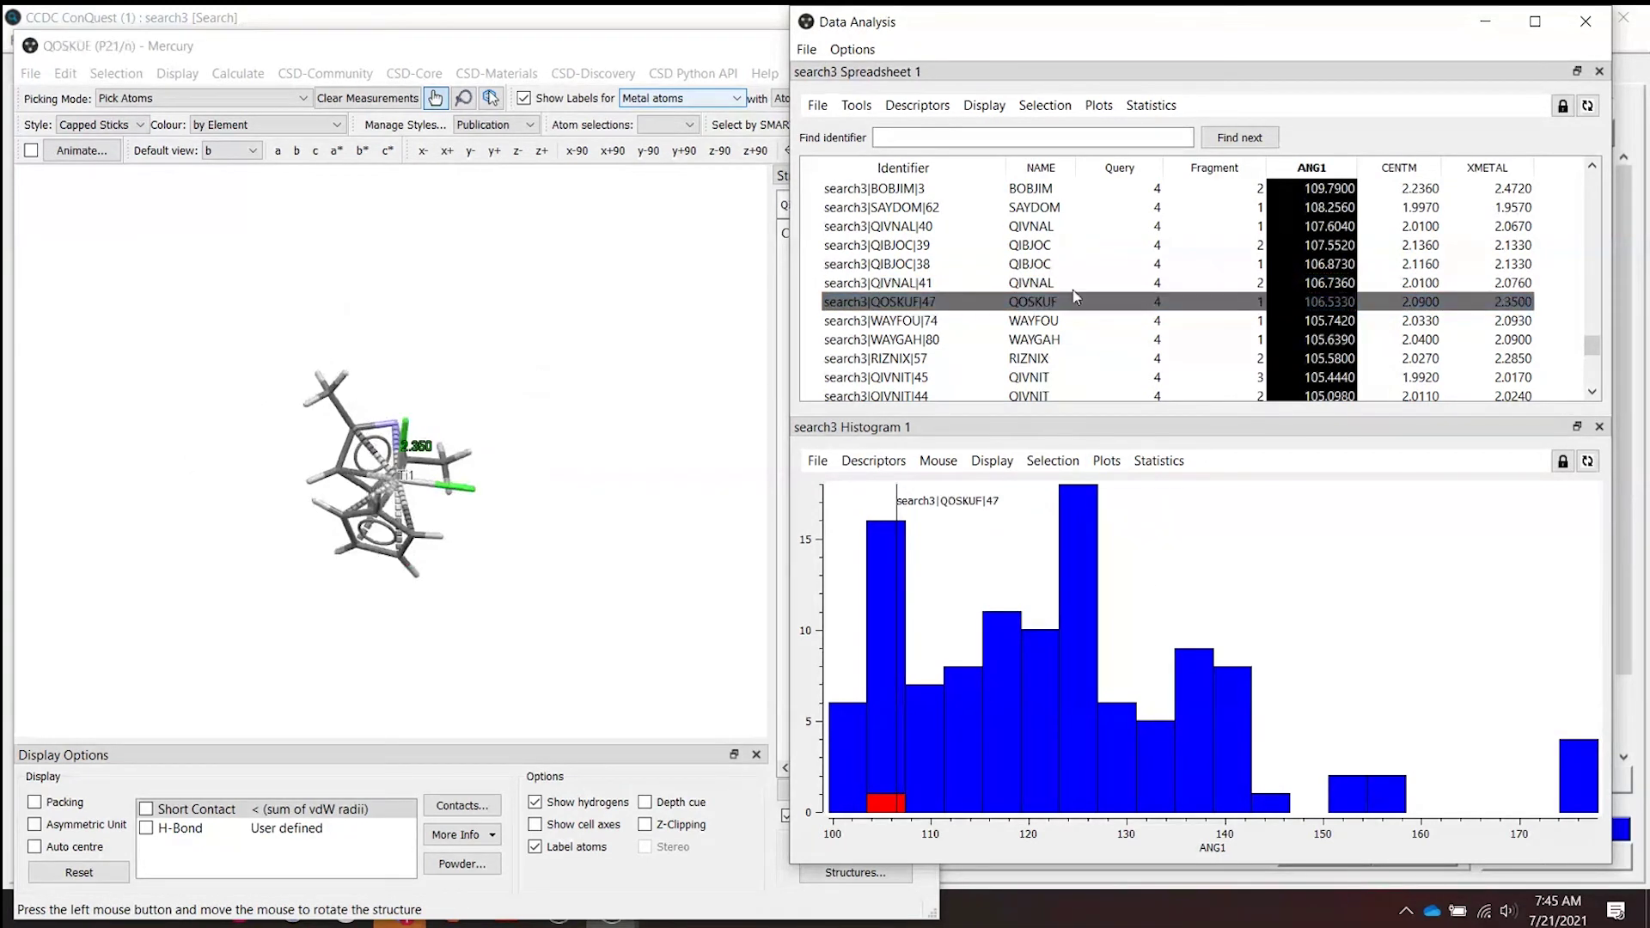
drag(361, 453, 186, 526)
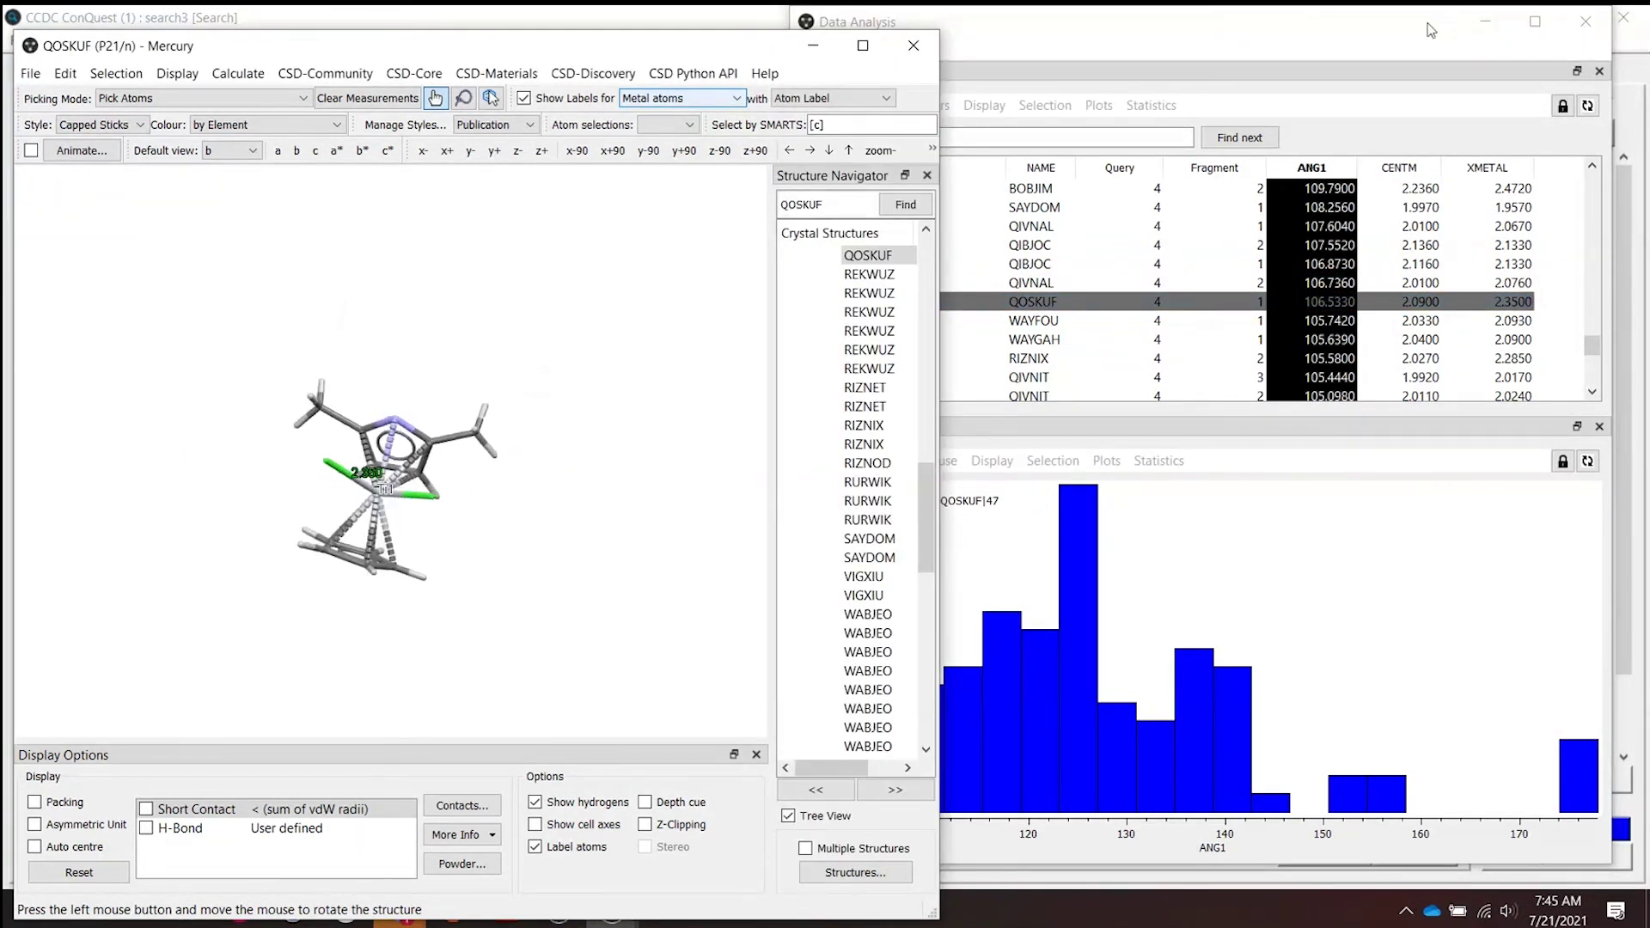
Create a scatterplot of XMETAL against ANG1 and dock it as a tab alongside the search3 histogram.
click(1256, 66)
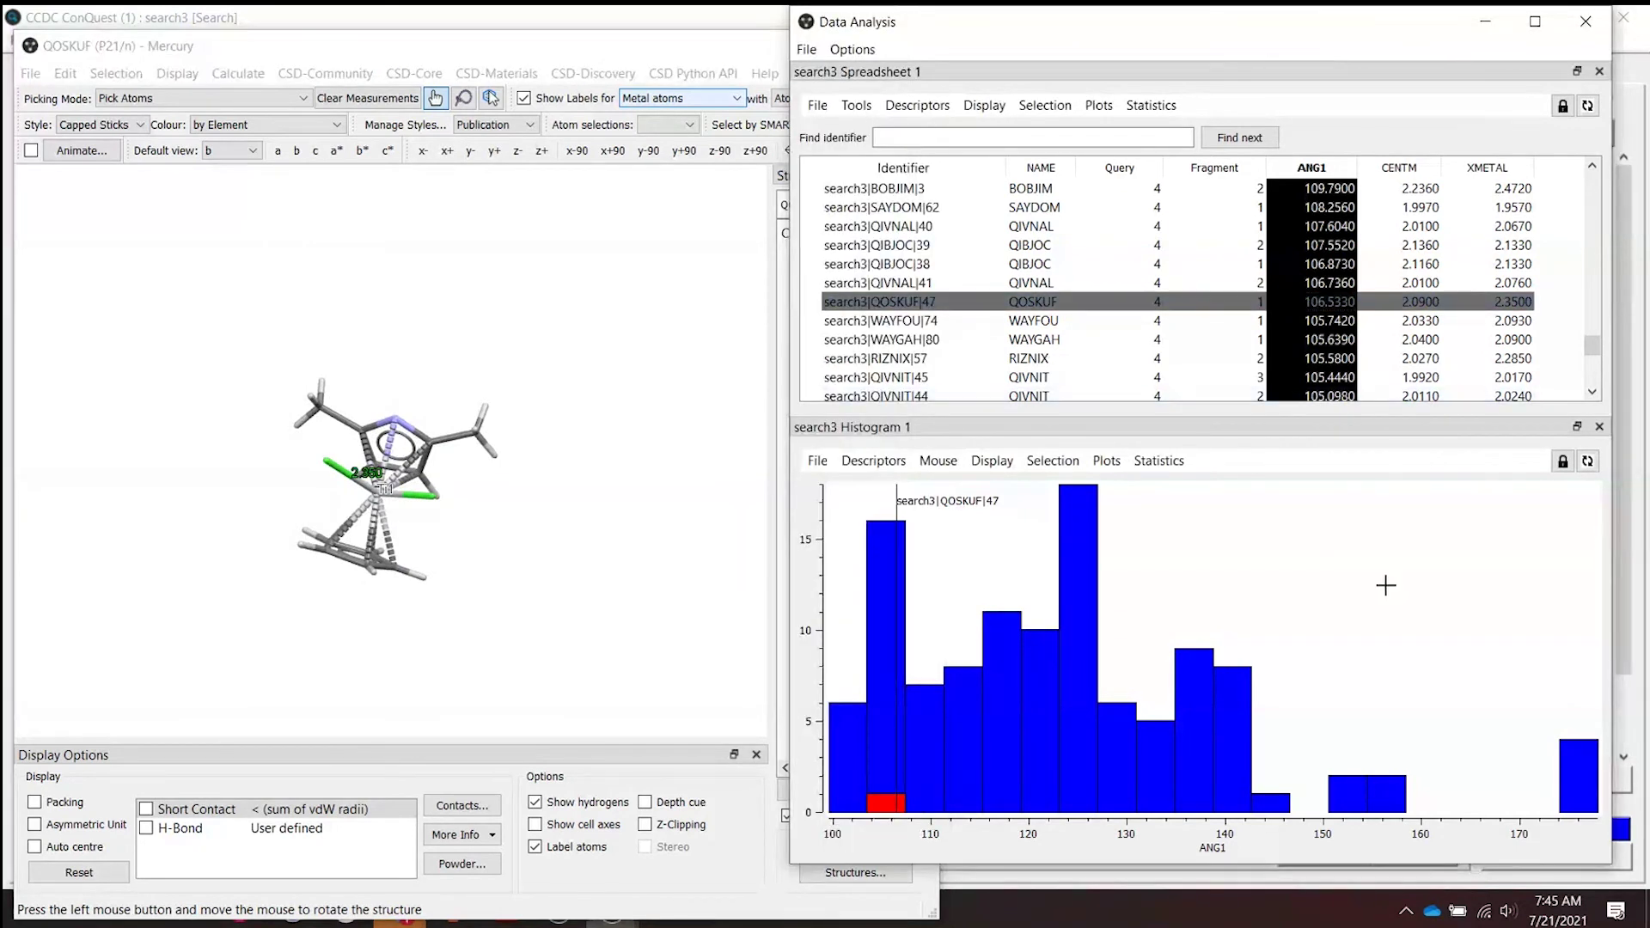
ctrl+click(1505, 170)
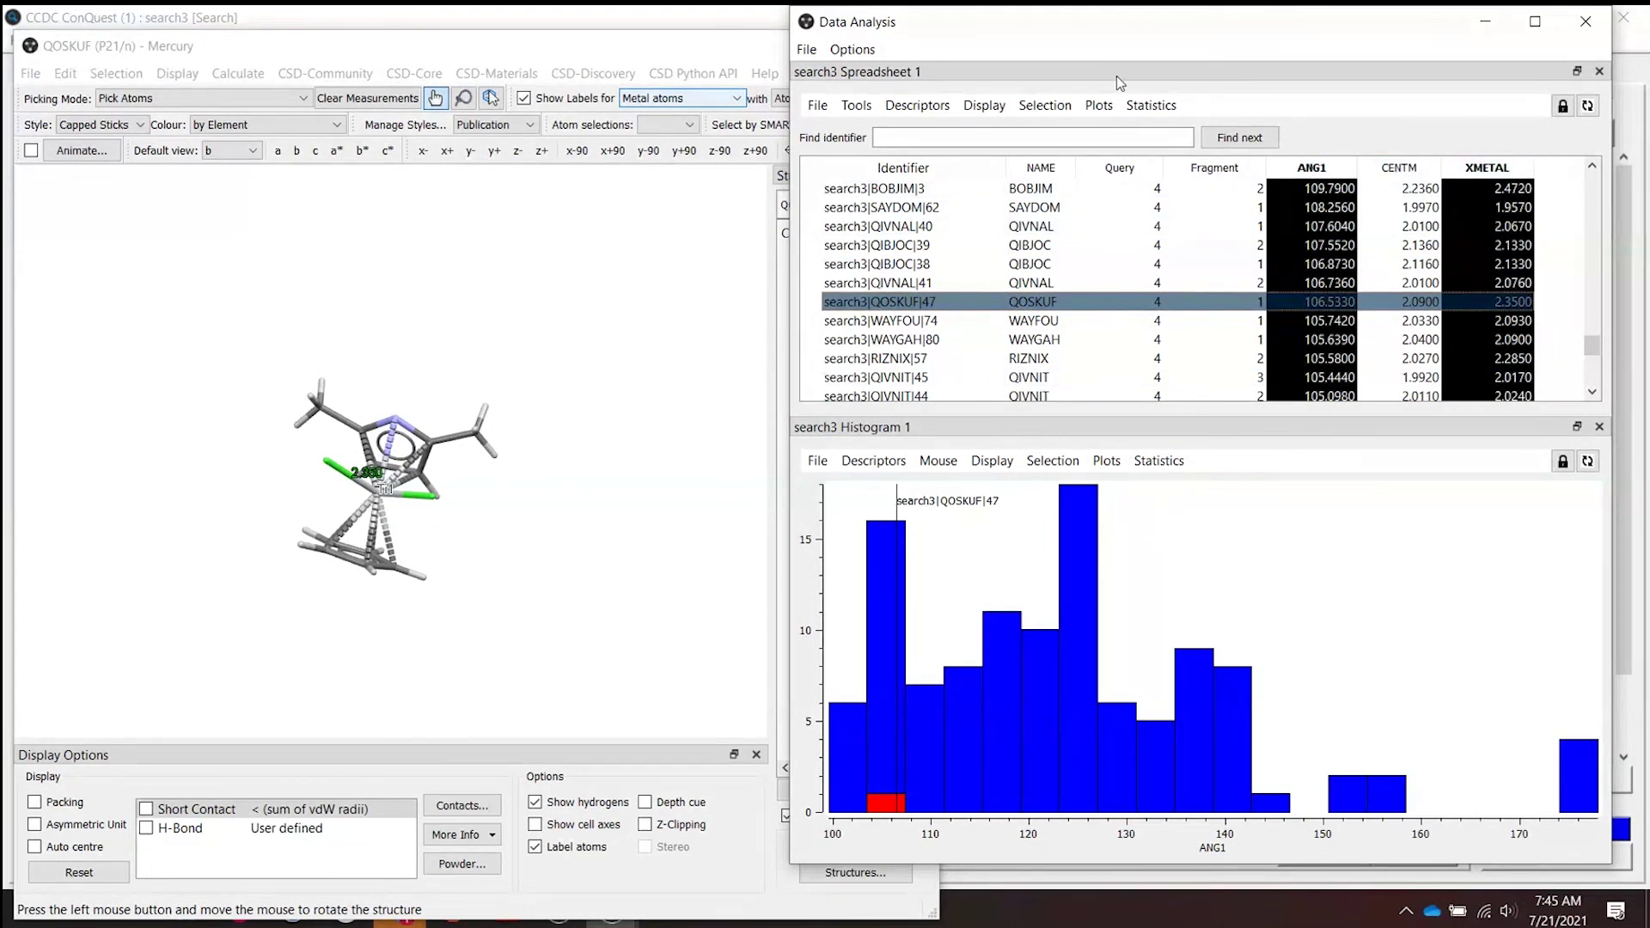
click(1103, 106)
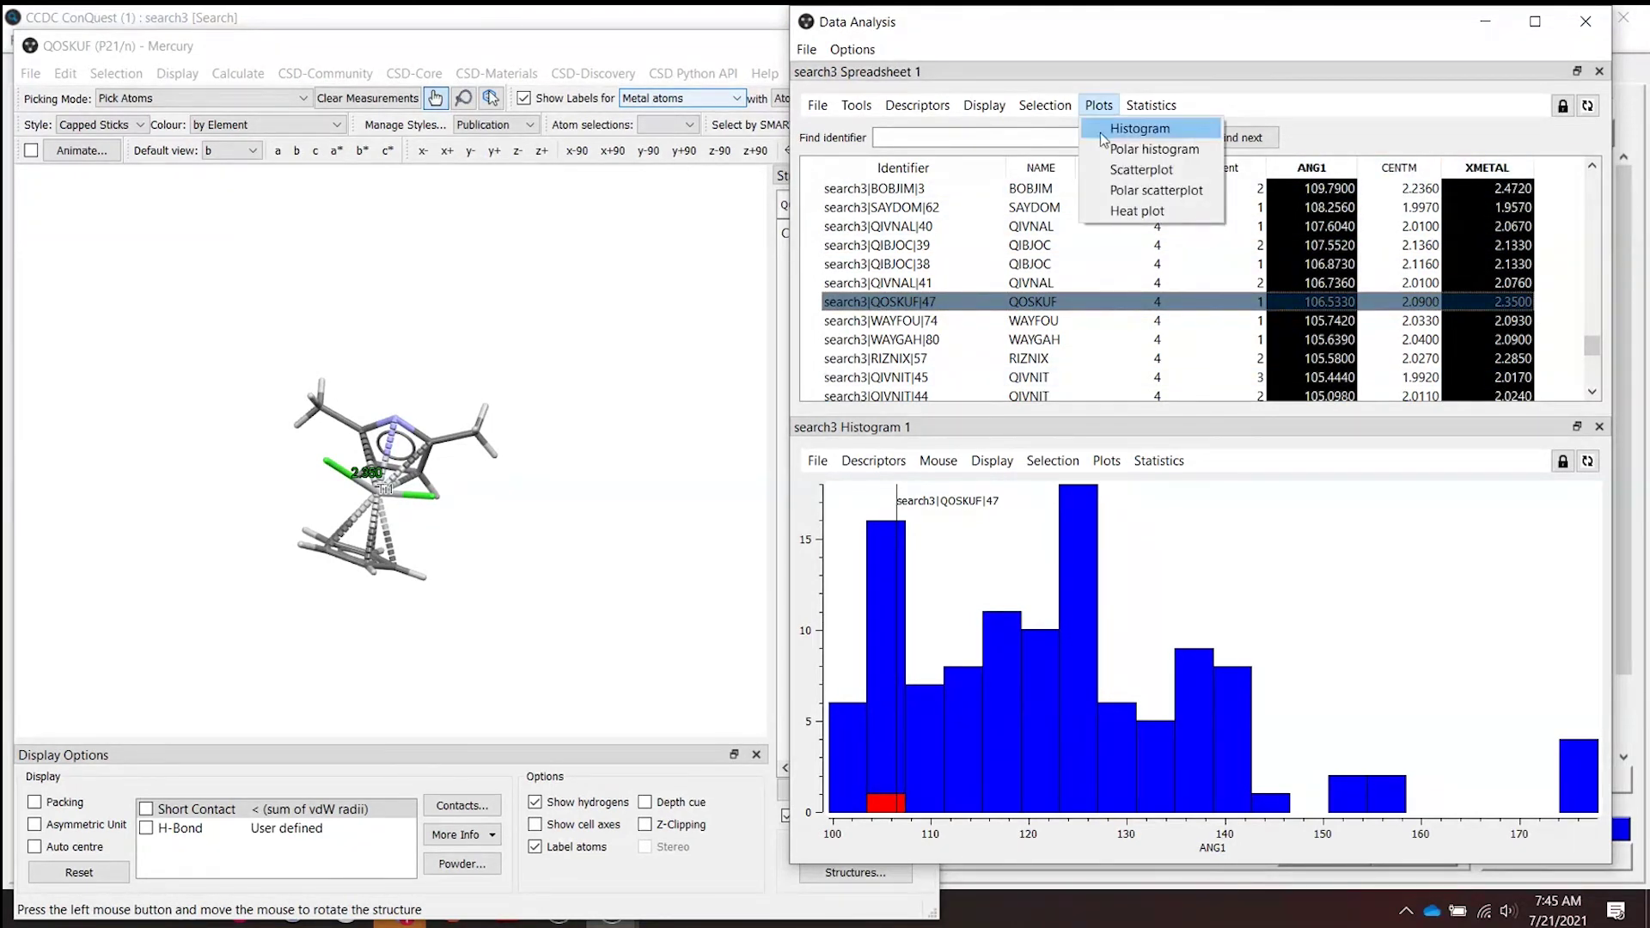
click(1148, 173)
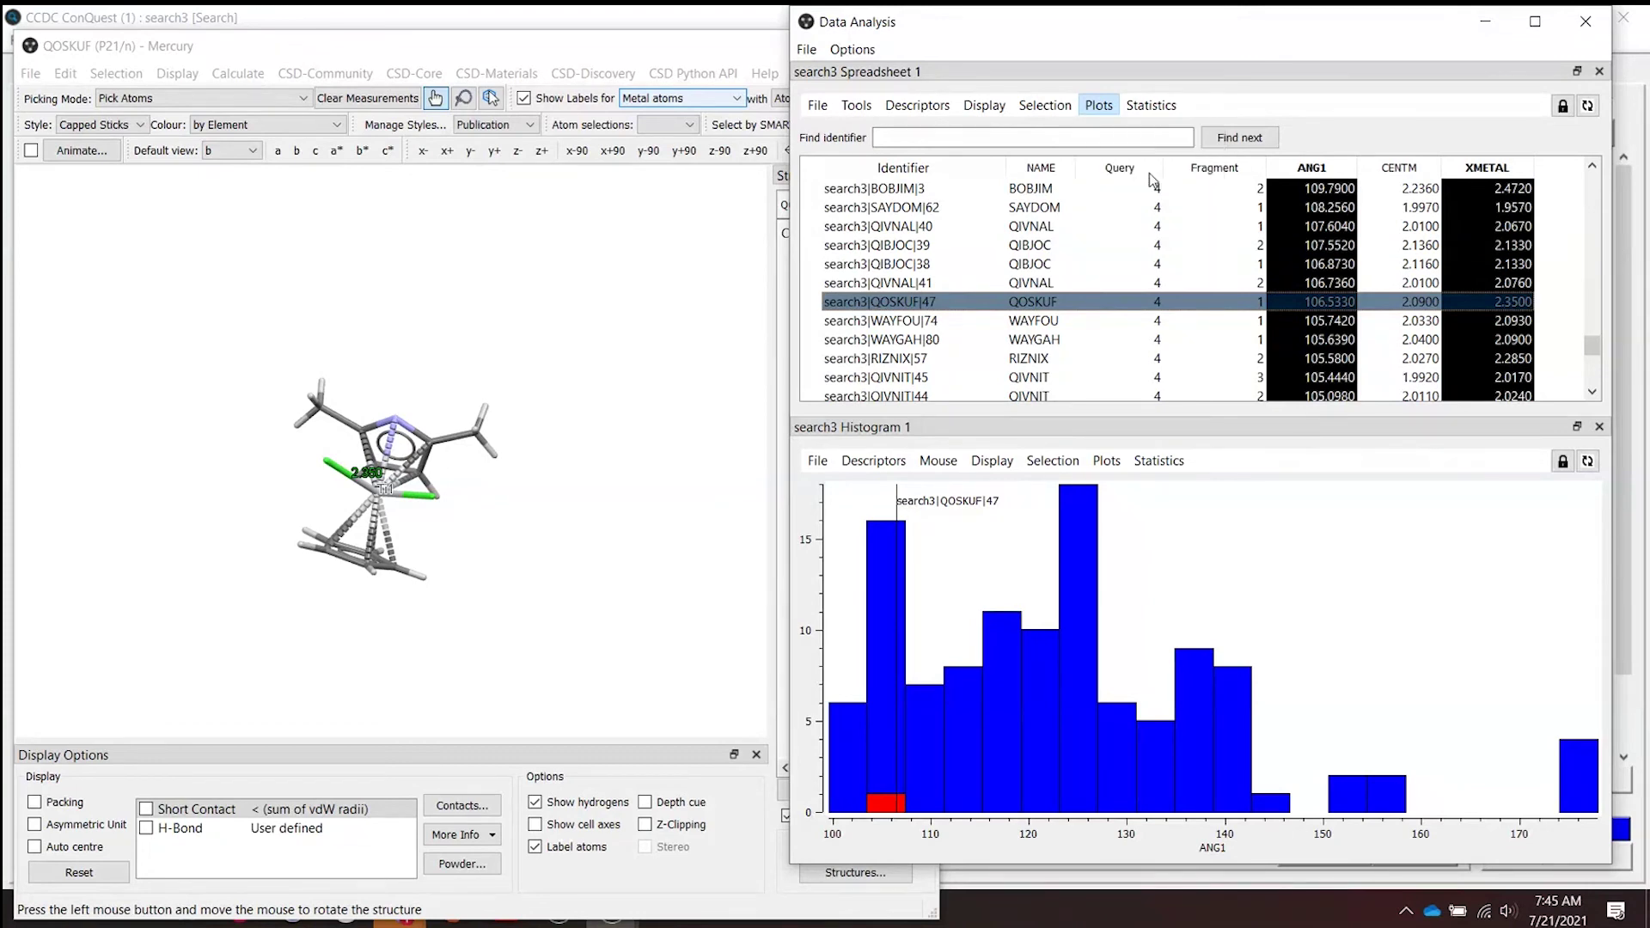
drag(1157, 640, 1178, 552)
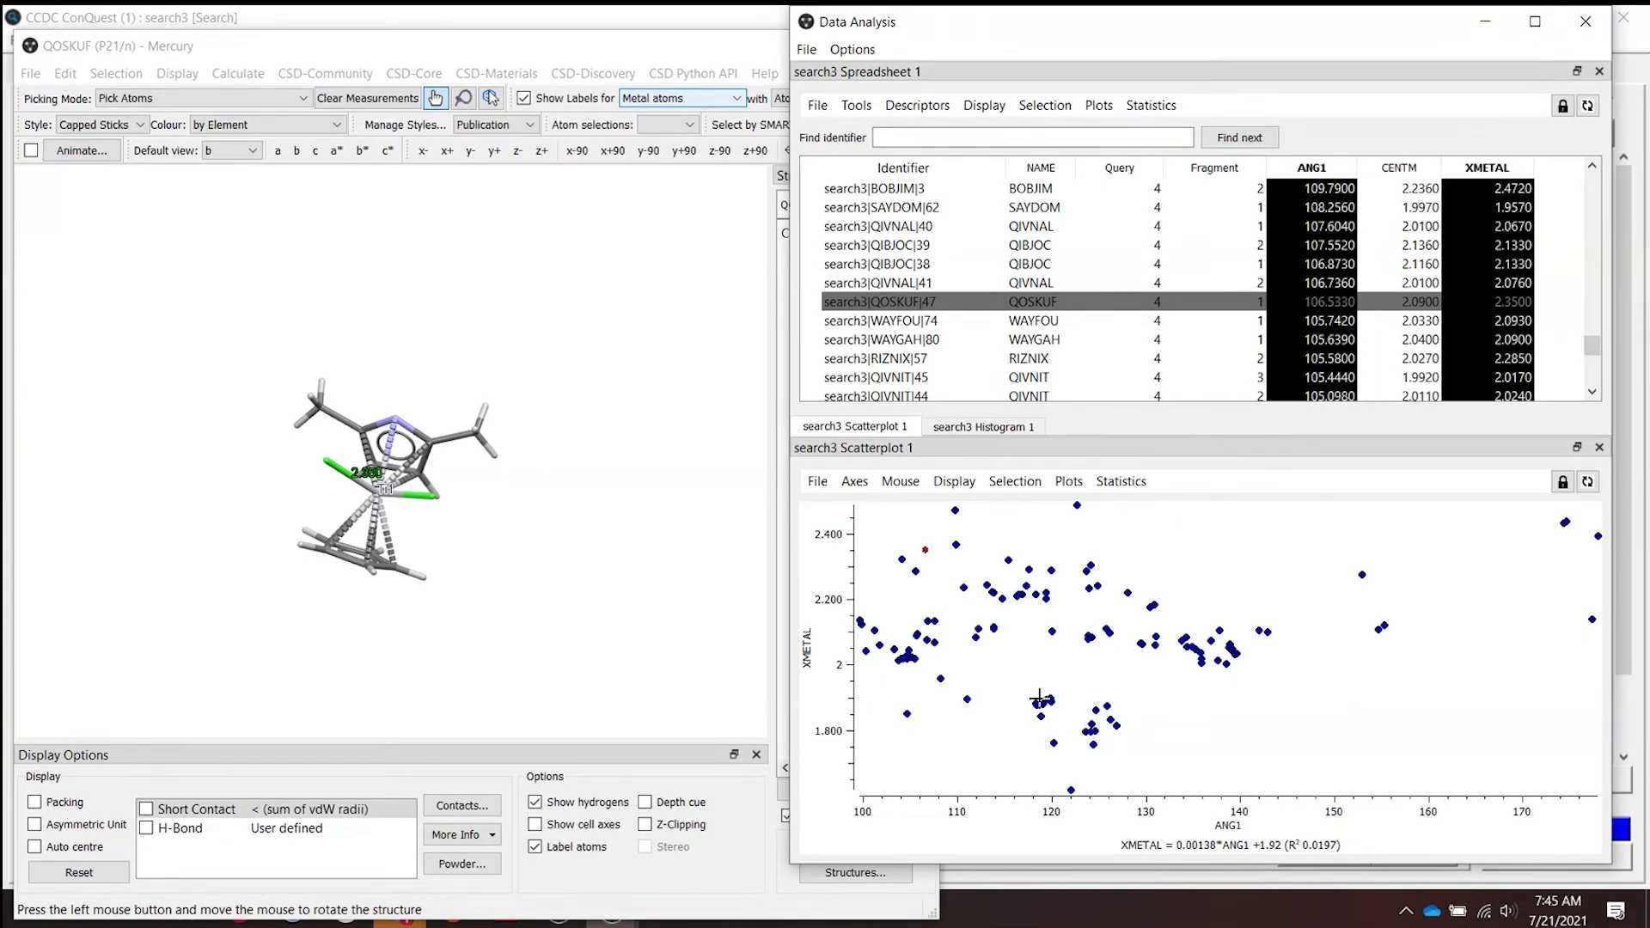
Inspect the scatterplot's highest-ANG1 points for RURWIK and LUNCAA, rotating the LUNCAA fragment 5 structure.
click(1594, 621)
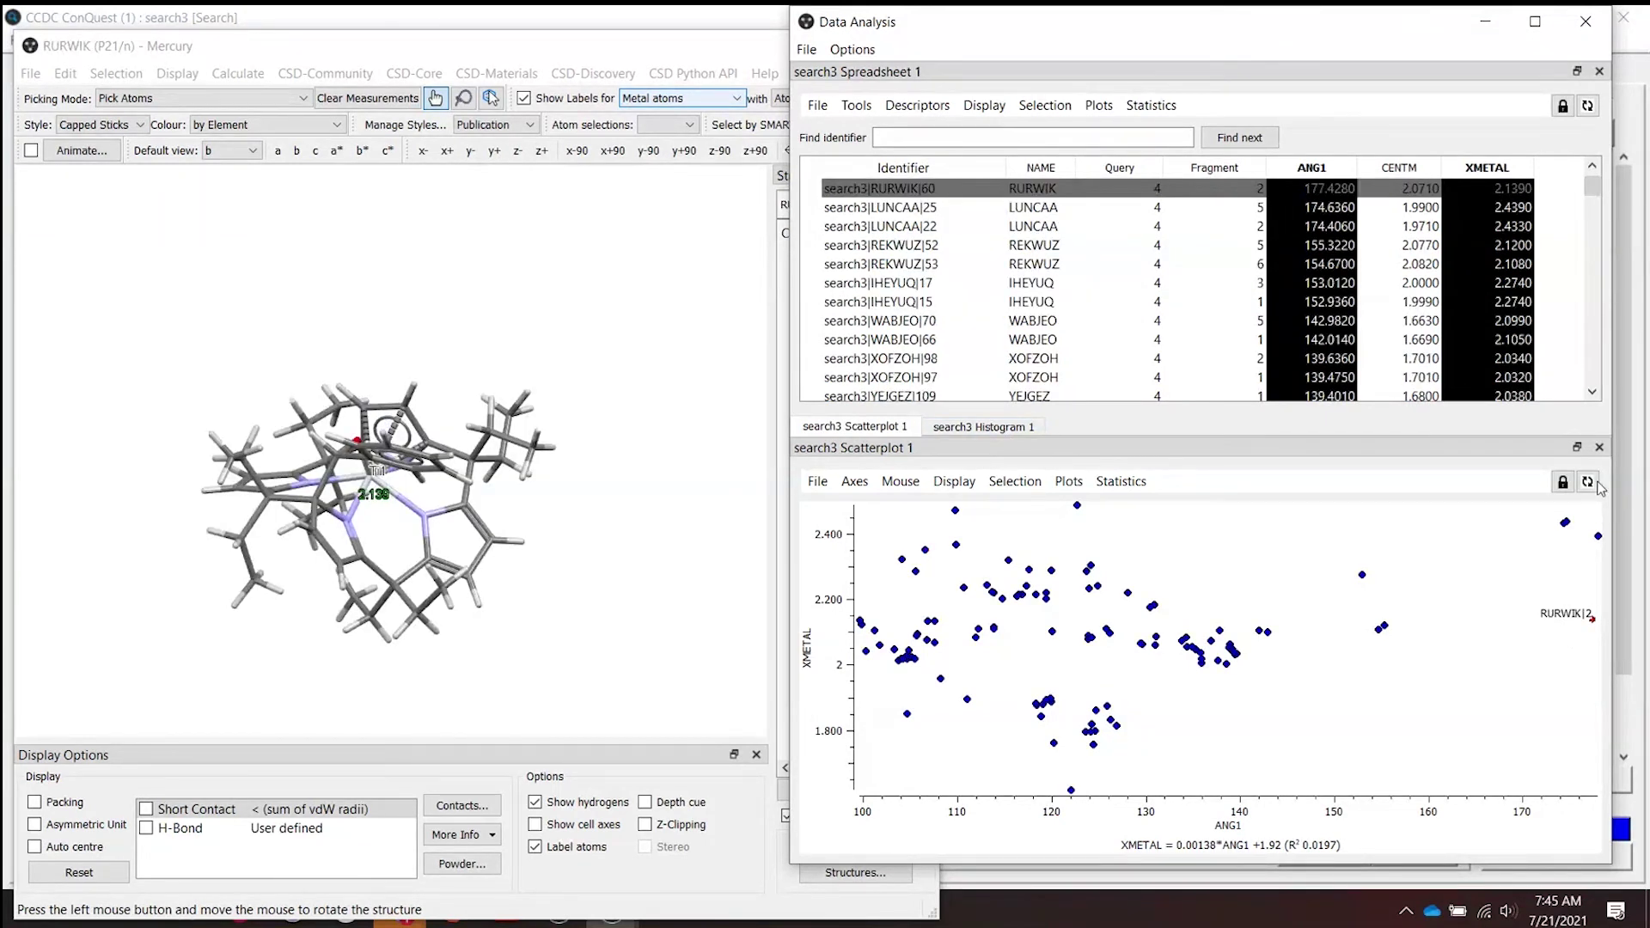
click(1597, 536)
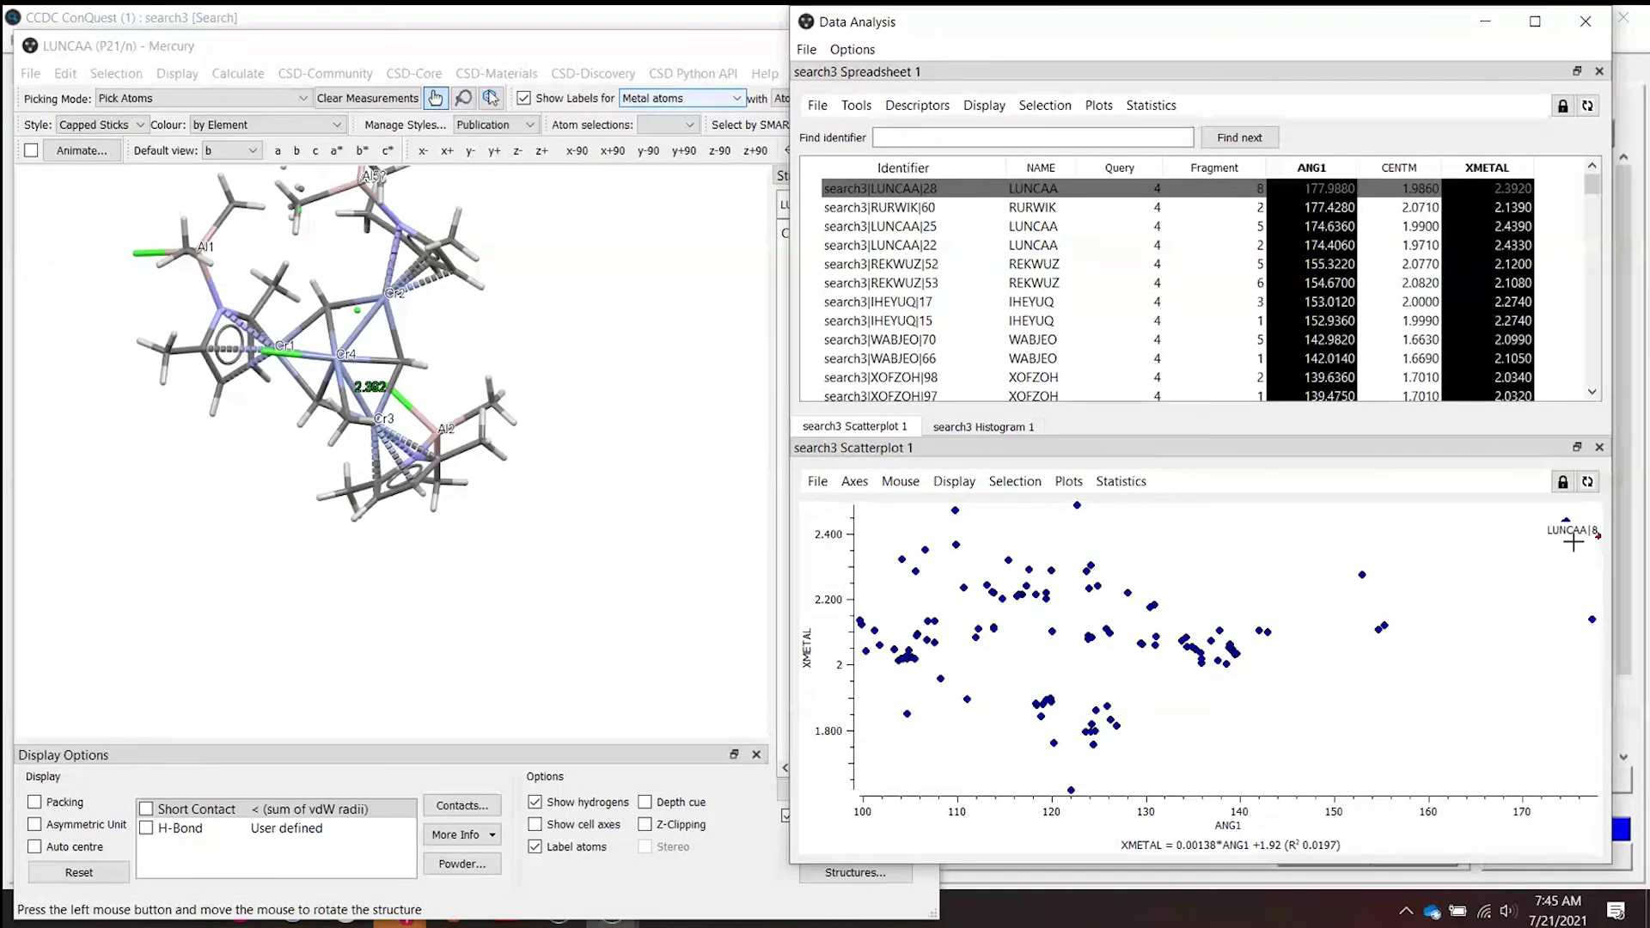
click(1565, 521)
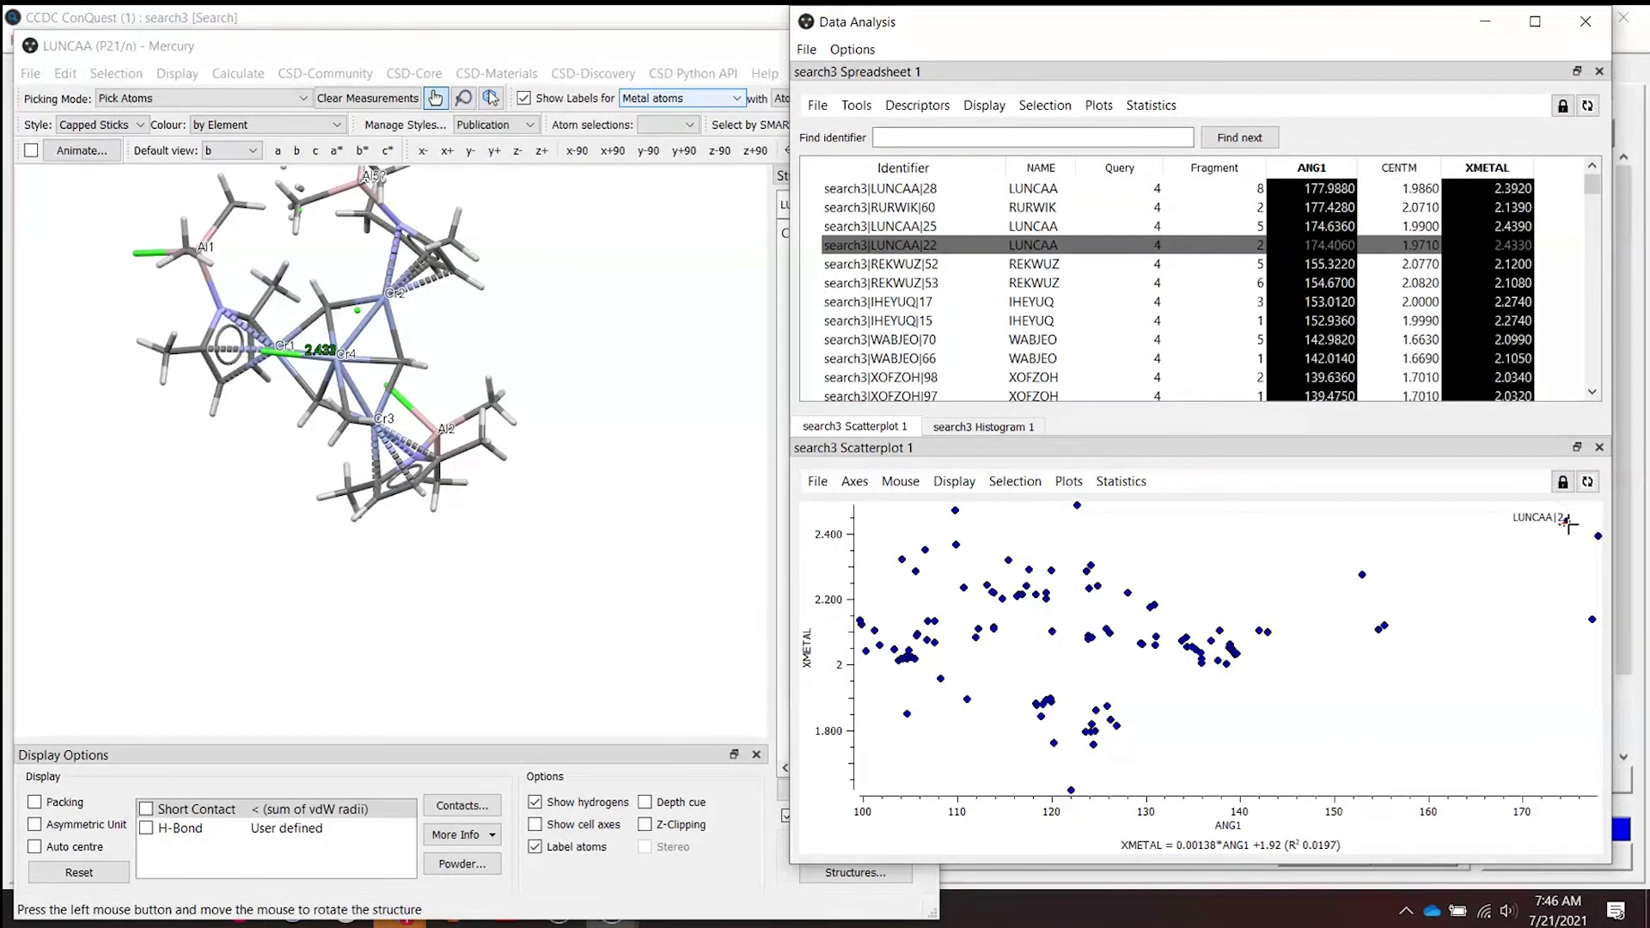
click(1565, 522)
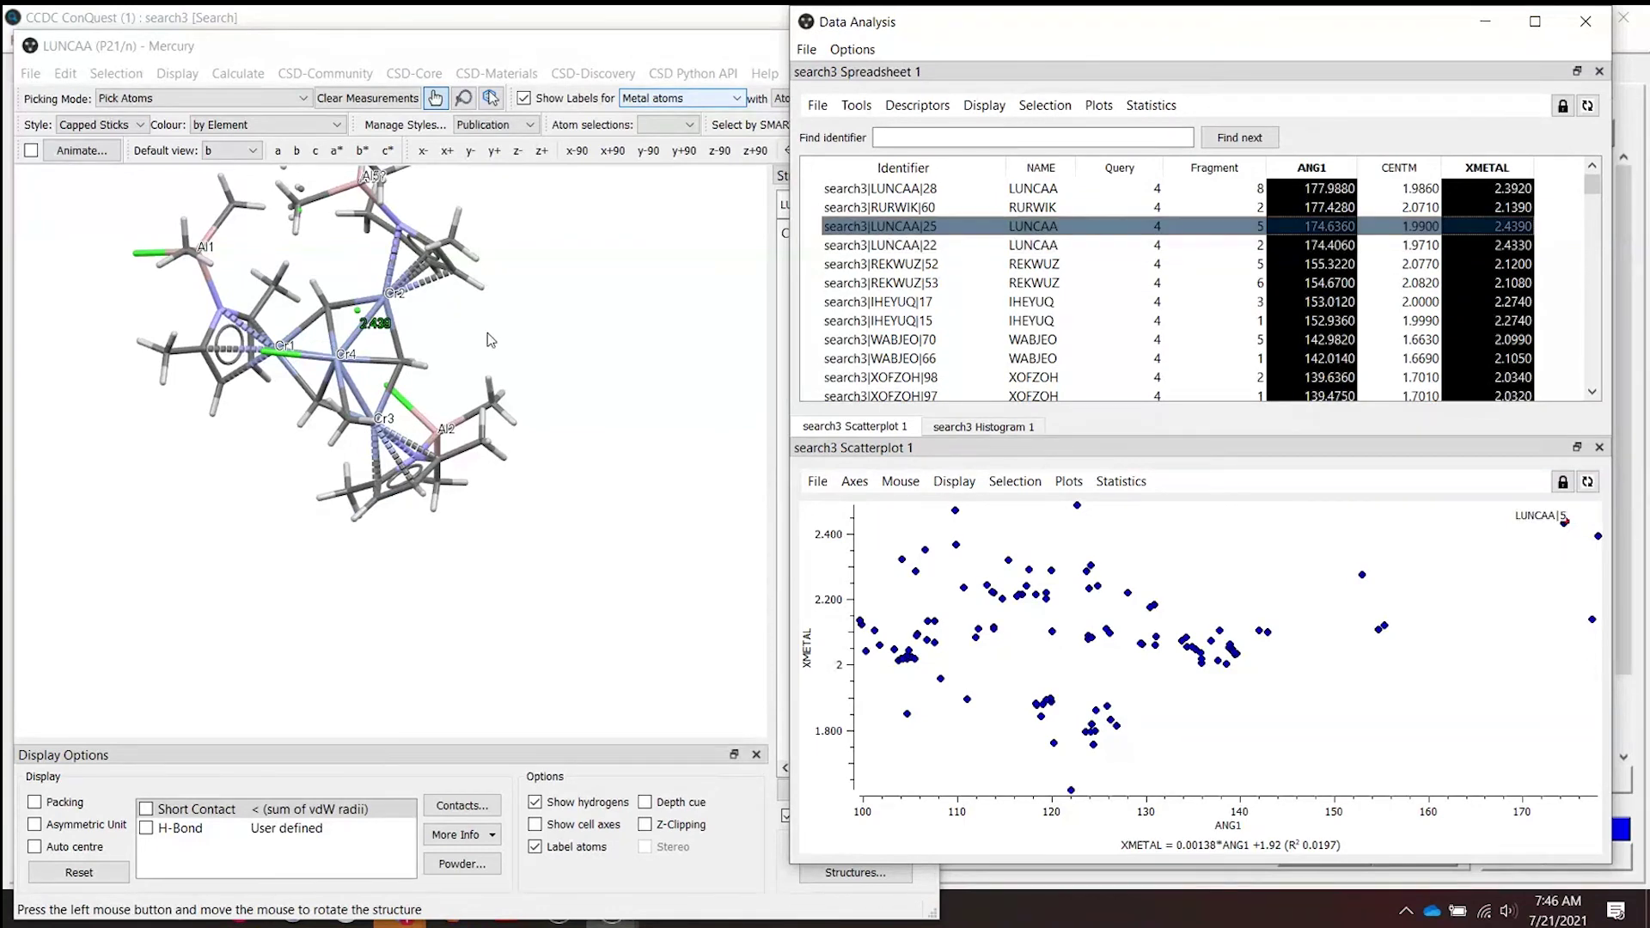
drag(391, 334, 352, 643)
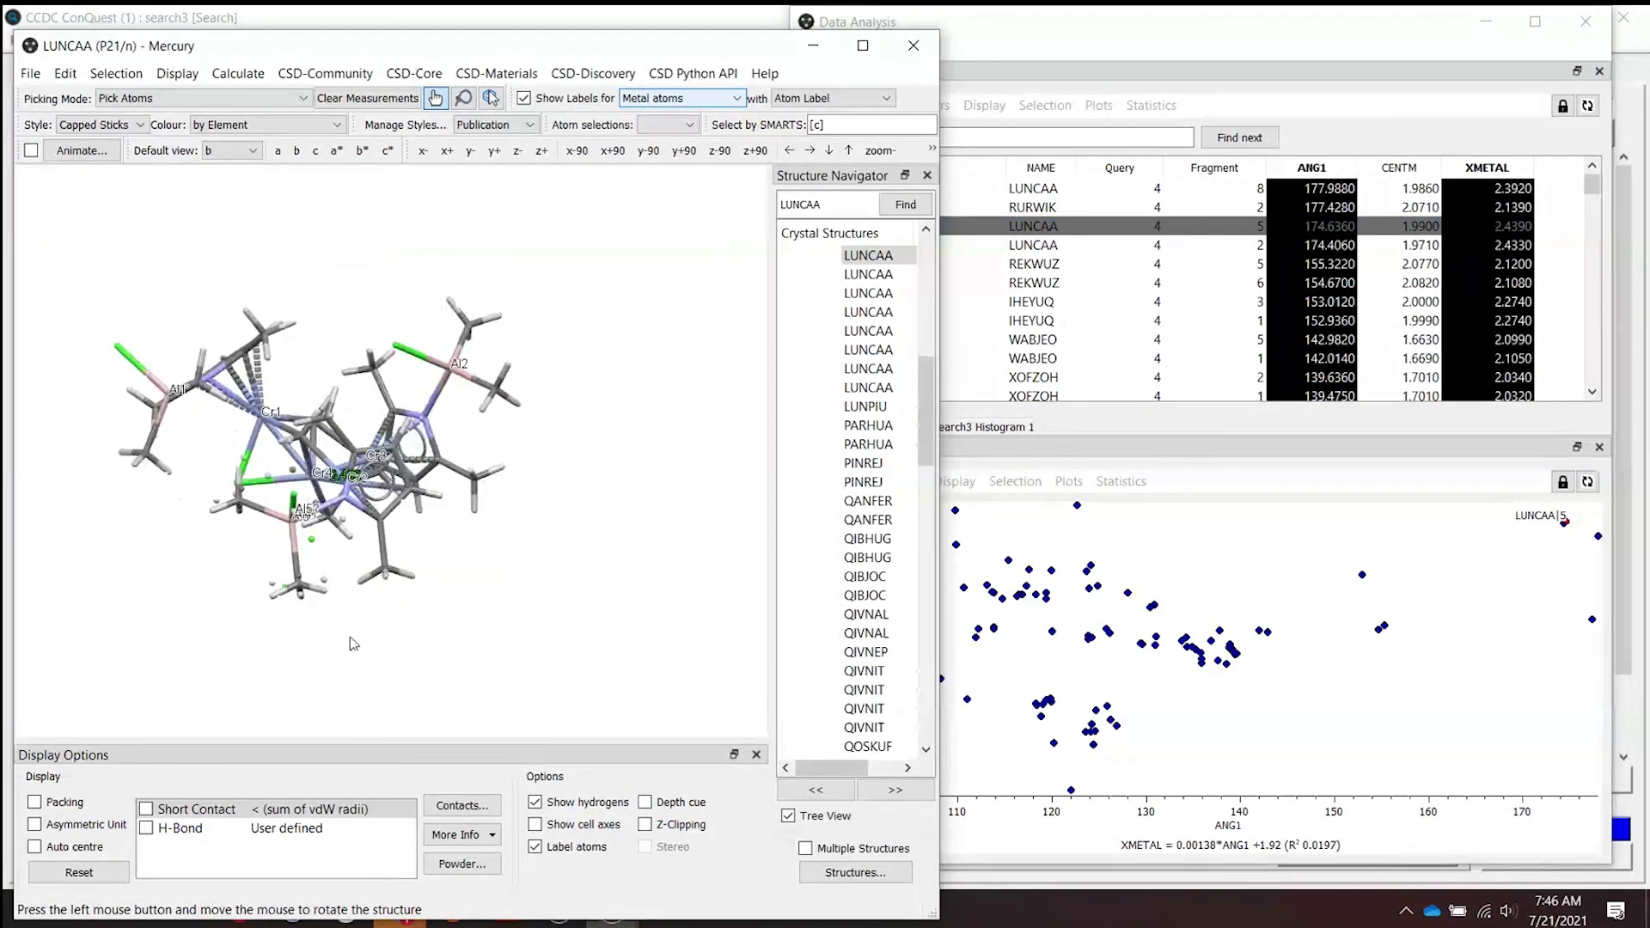
Inspect the WAYFOU and BOBKAF structures from their lower-ANG1 scatterplot points, rotating BOBKAF.
click(1211, 468)
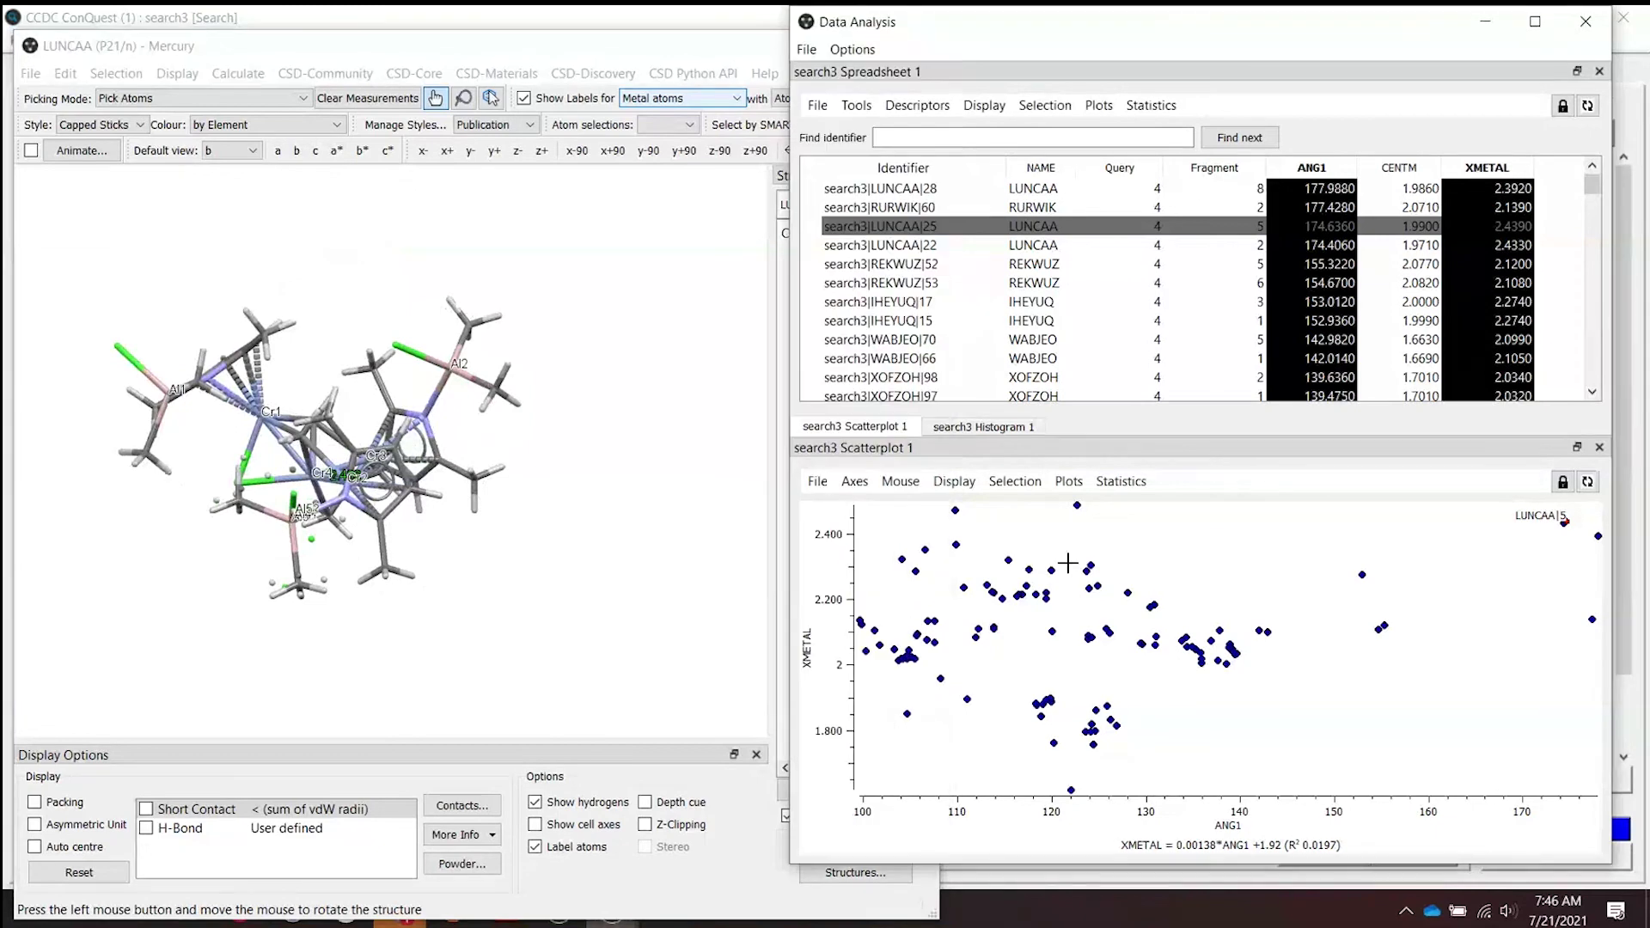
click(913, 636)
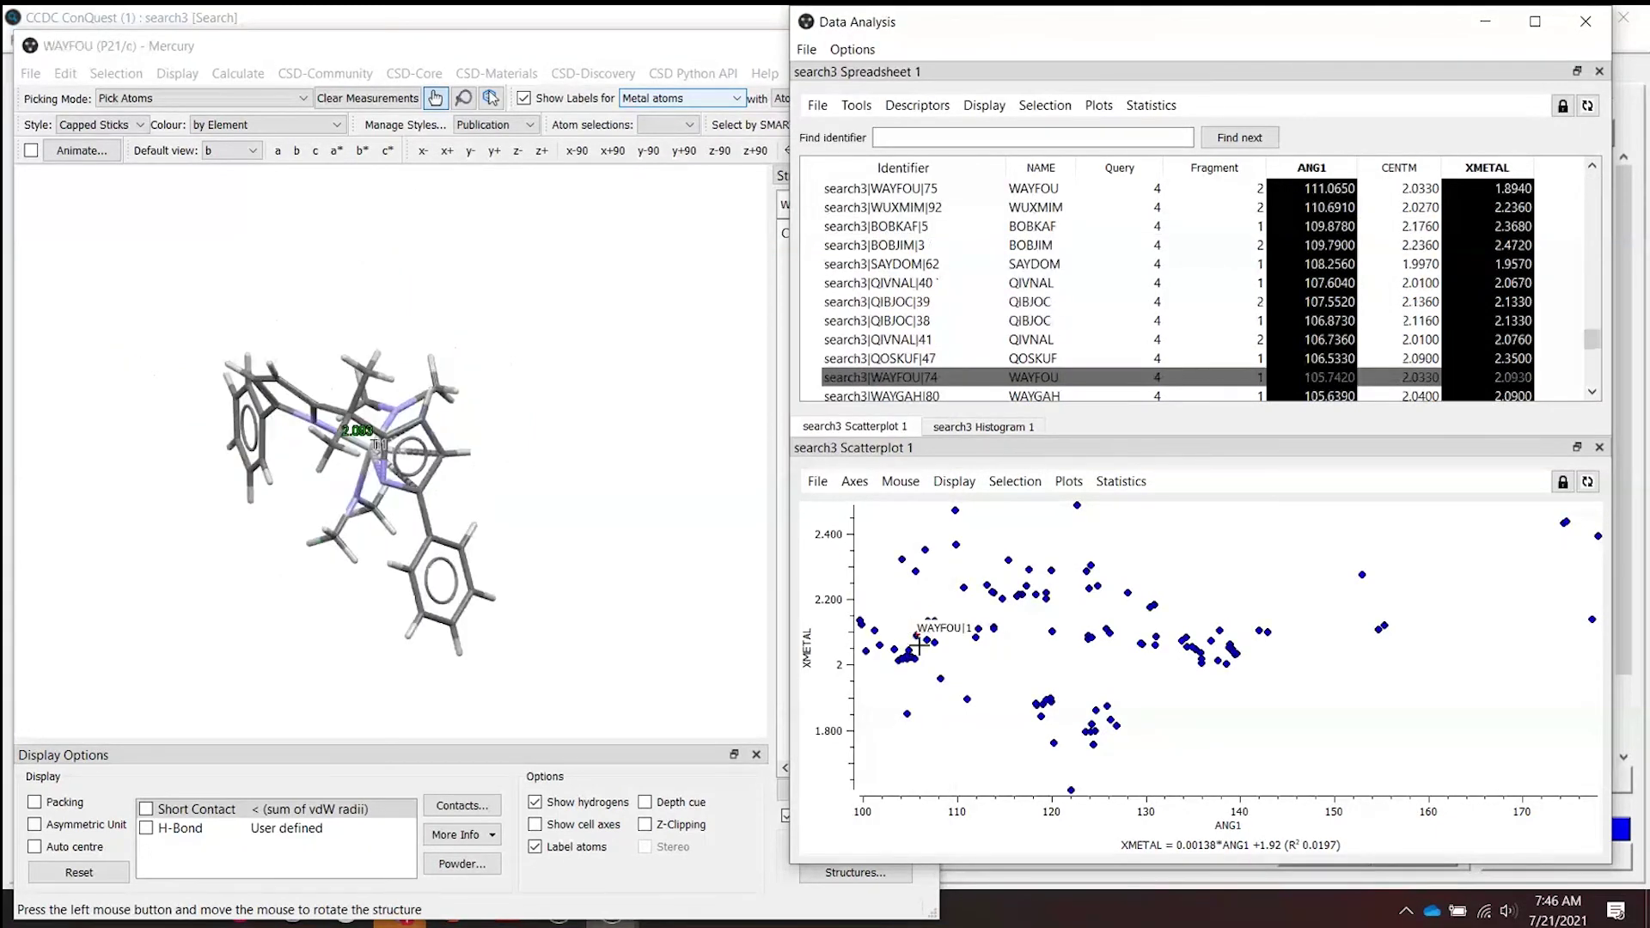
click(1023, 589)
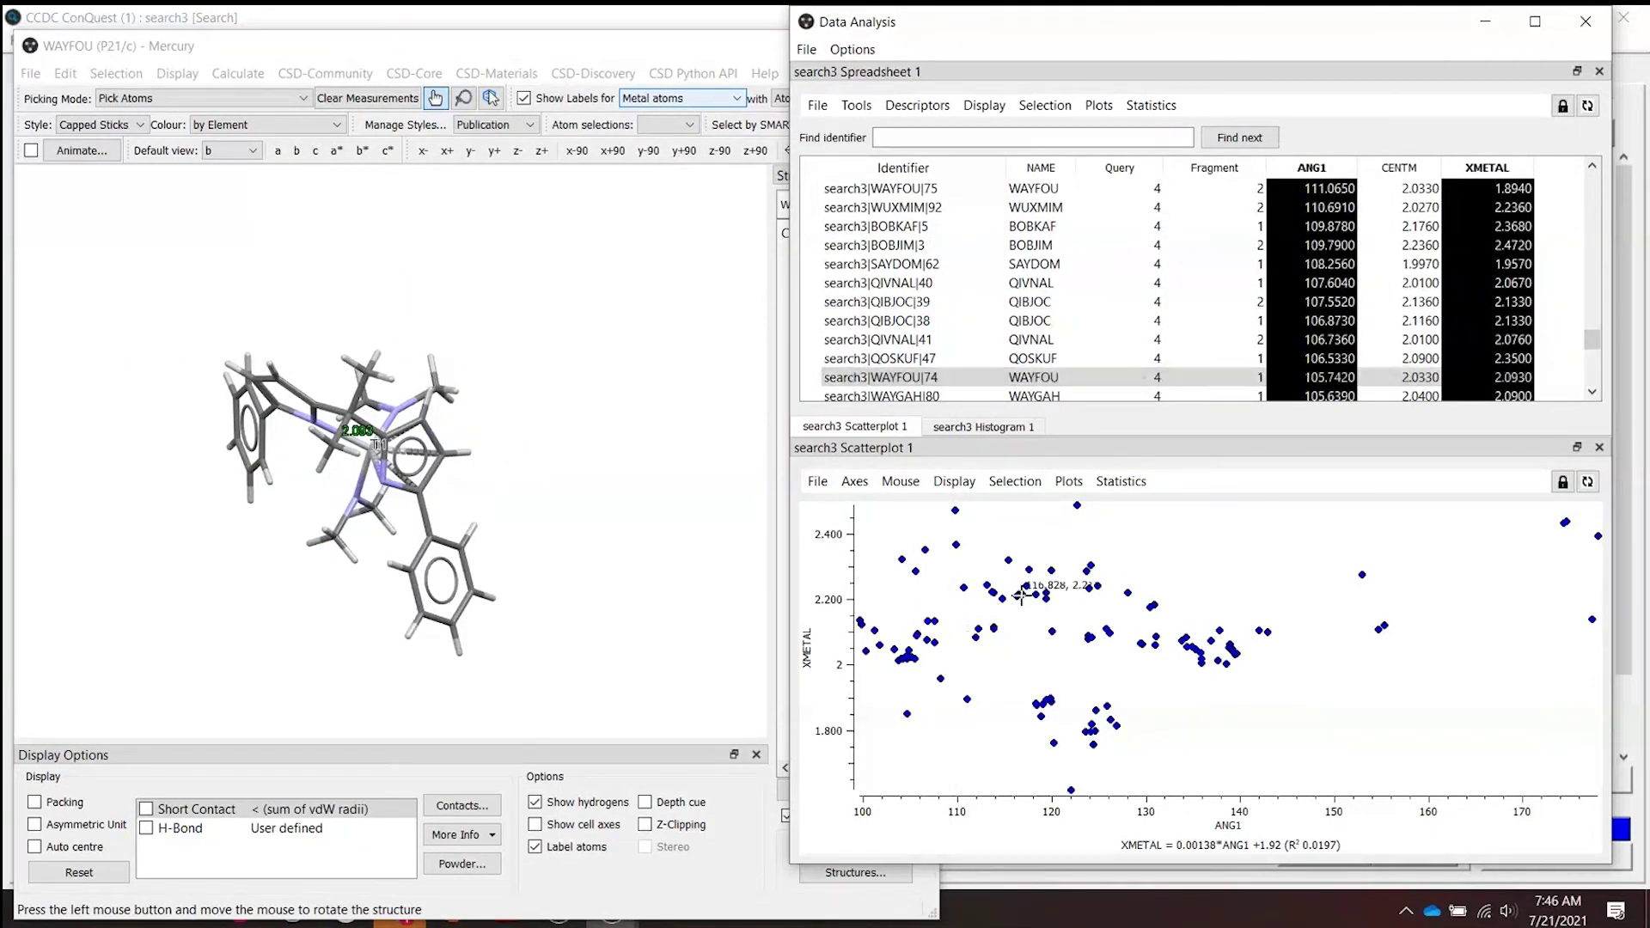
drag(184, 356, 348, 344)
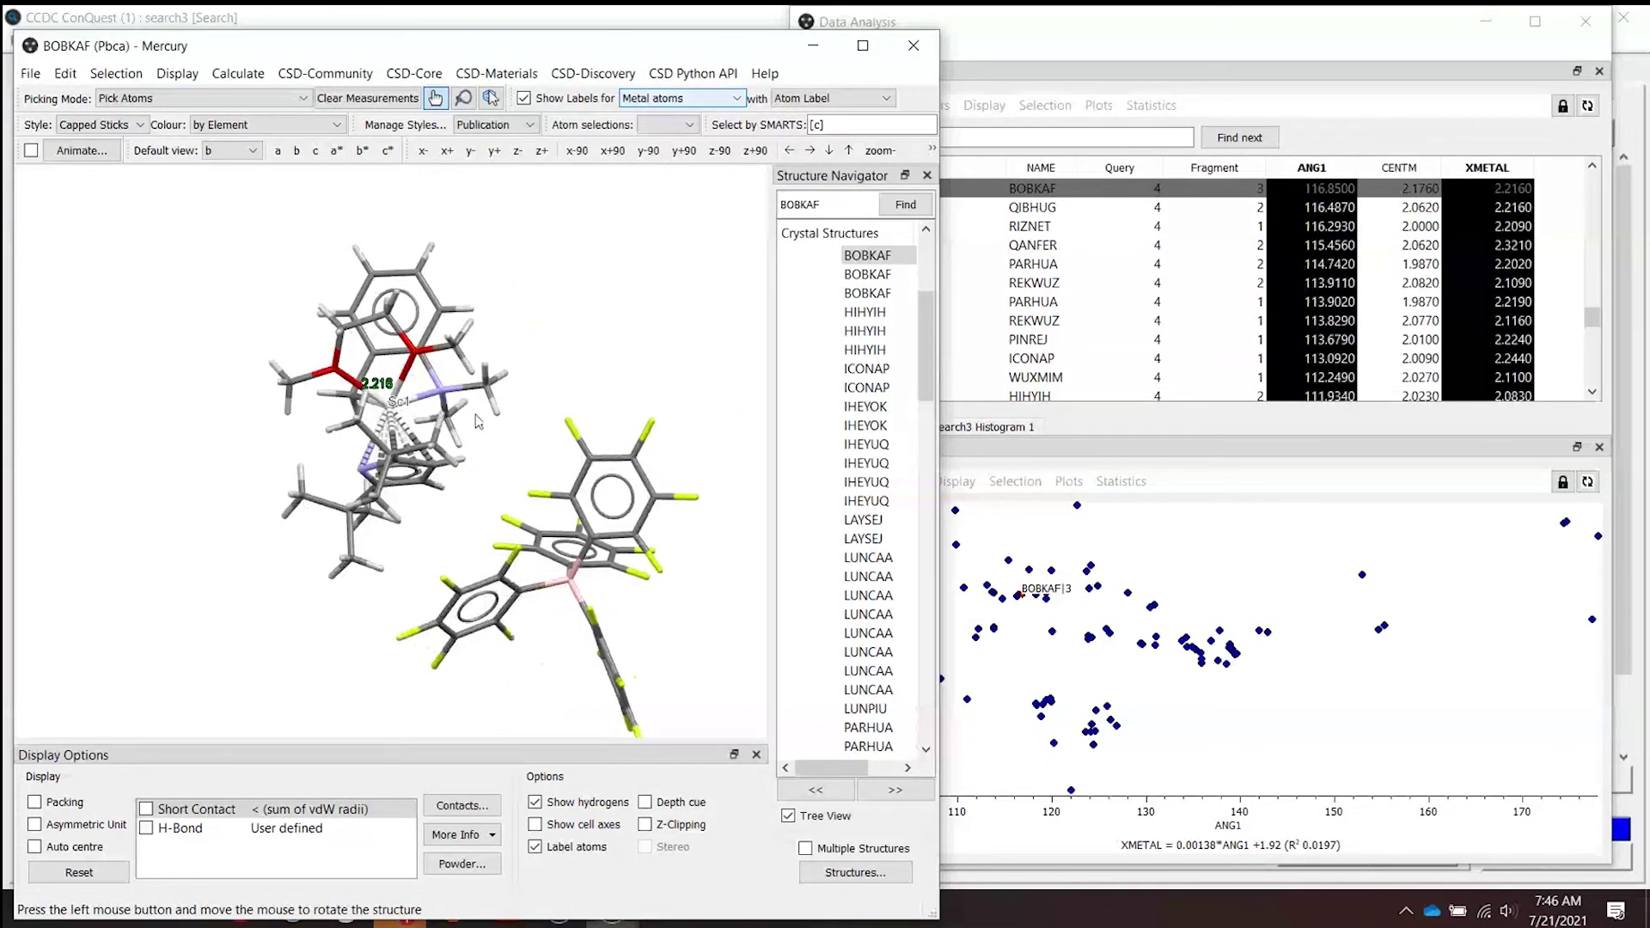
Rotate BOBKAF to view its metal coordination and inspect the LUNCAA fragment 4 structure from its scatterplot point.
drag(479, 421, 414, 457)
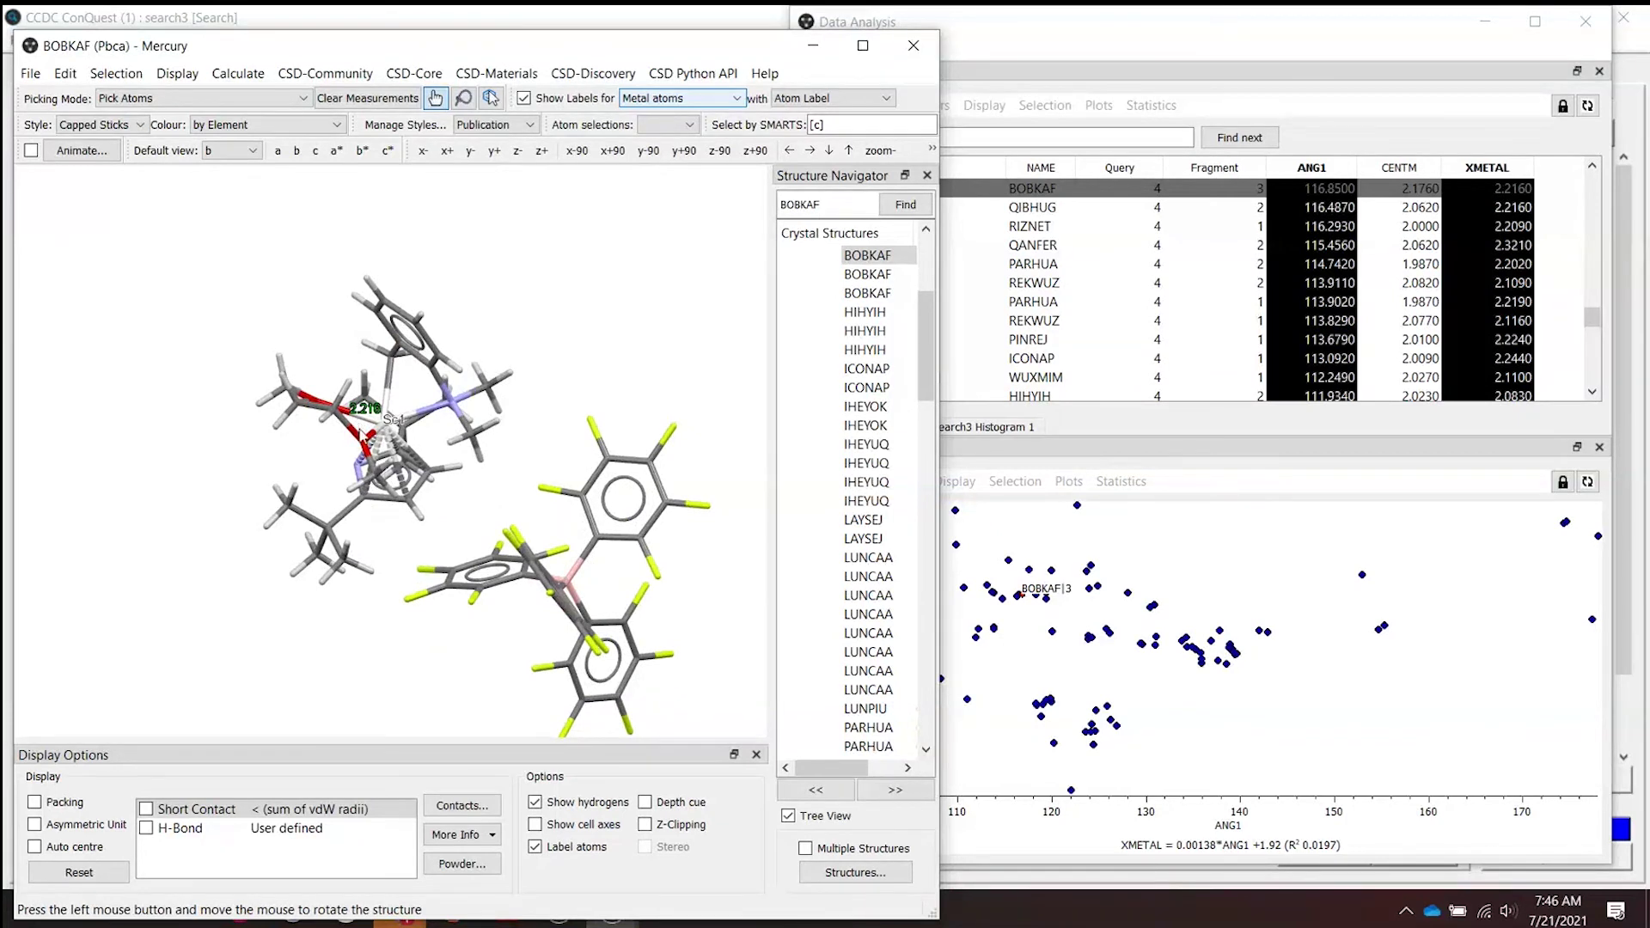
click(1133, 456)
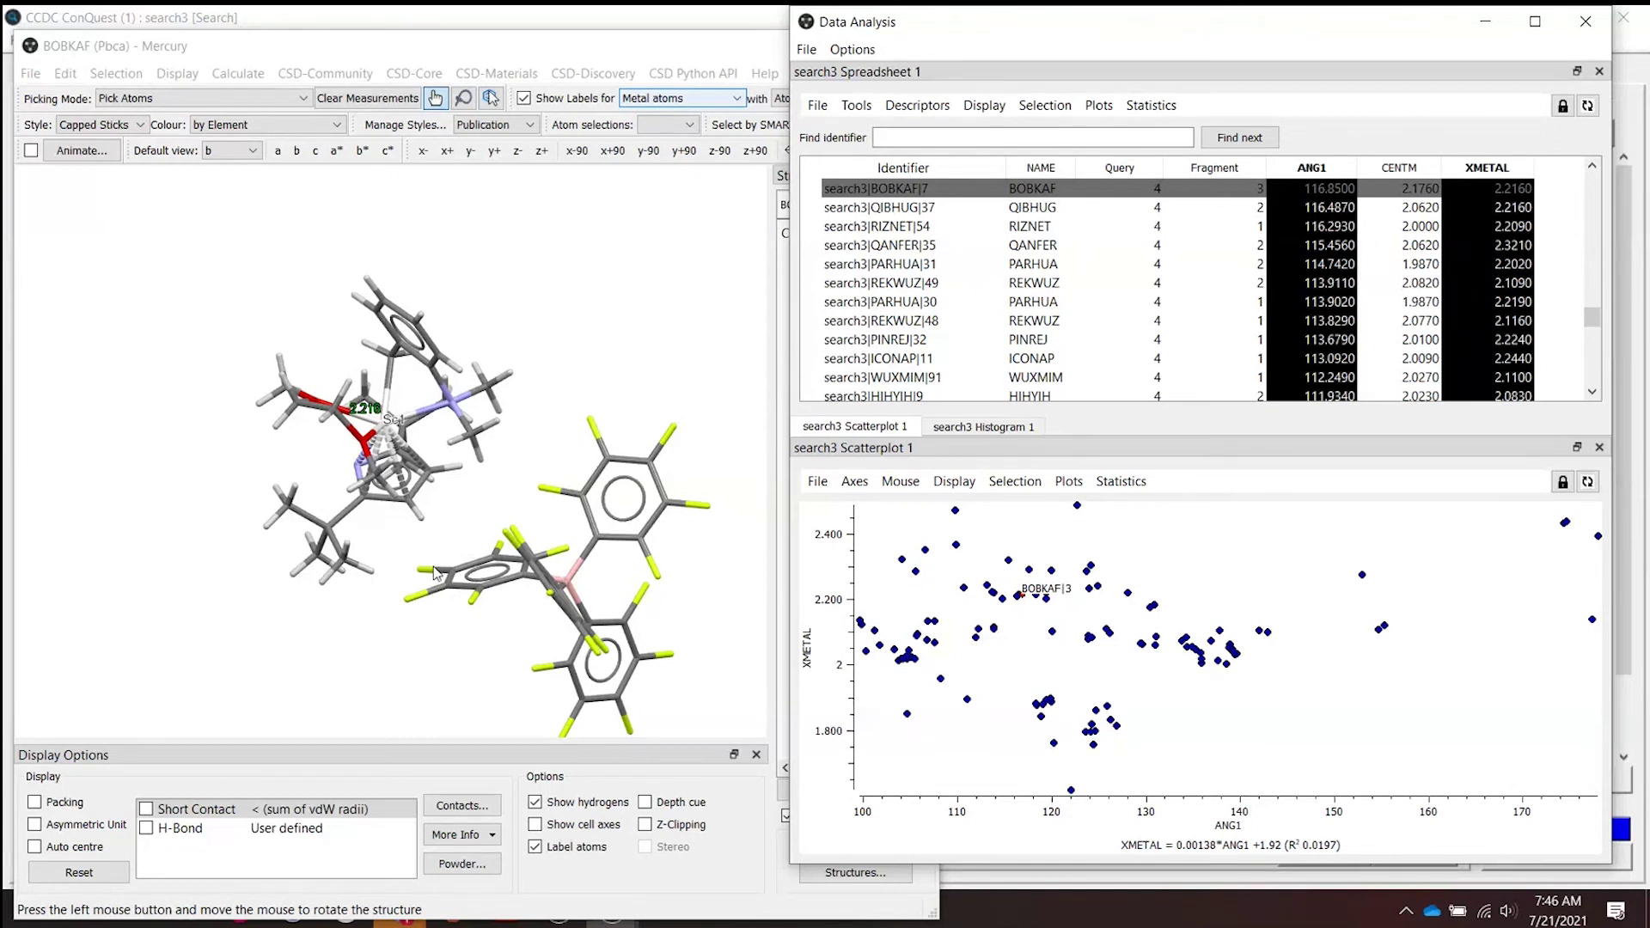
click(1087, 636)
click(312, 504)
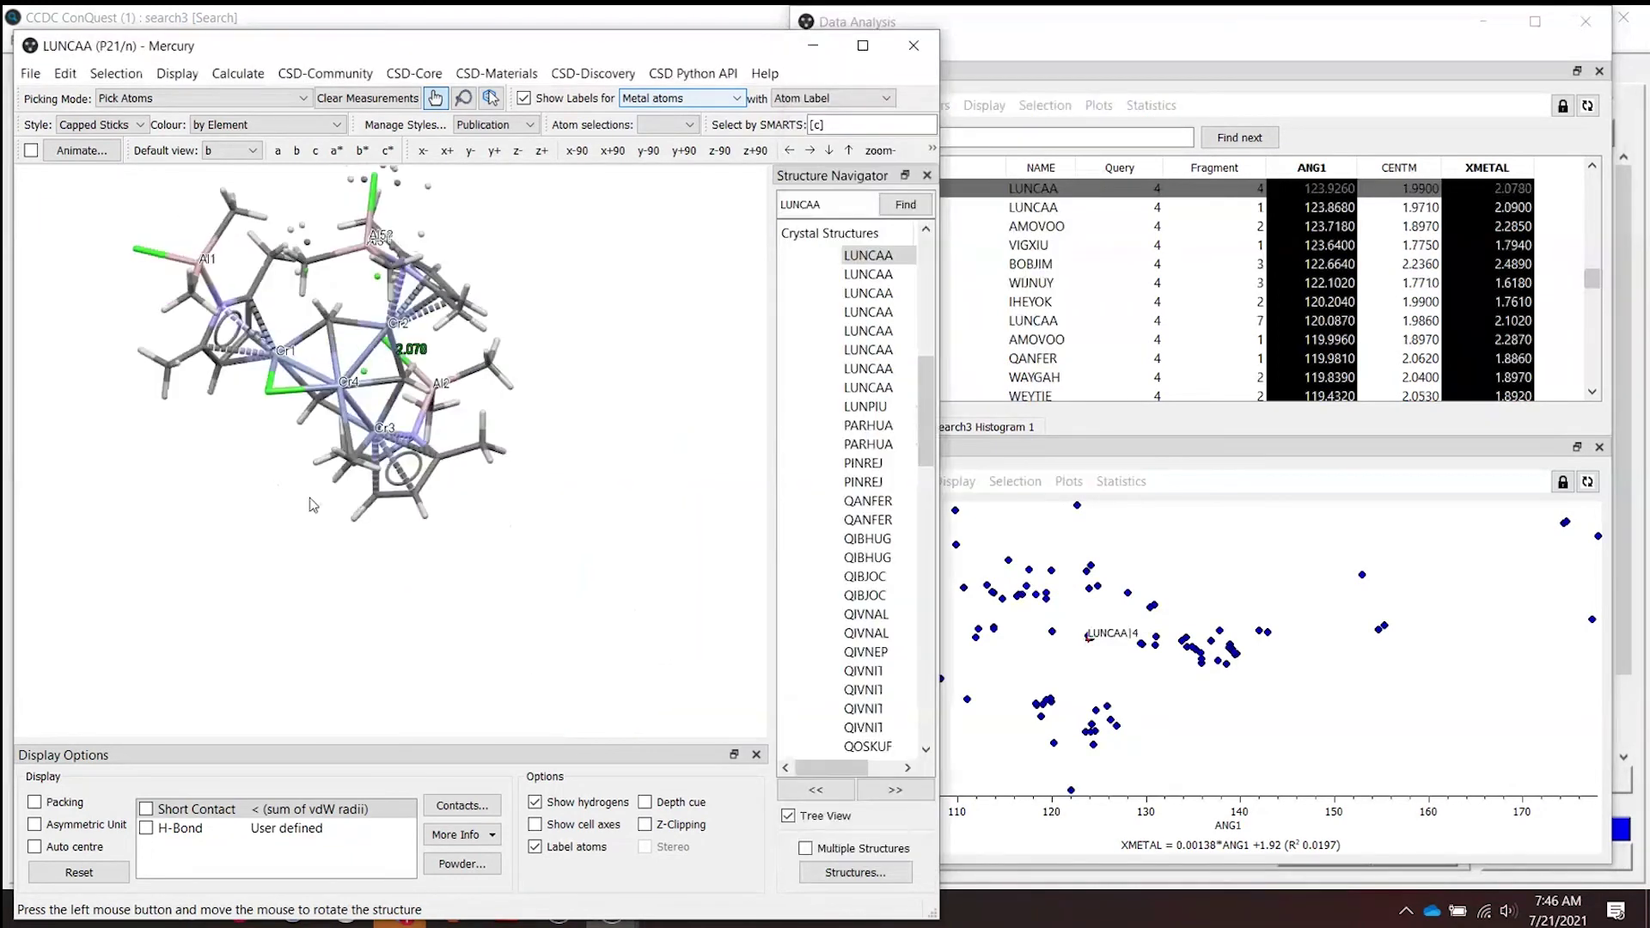
Inspect the WAYFUA fragment 4 and WAYGAH fragment 1 structures from their scatterplot points, rotating WAYGAH.
click(1037, 704)
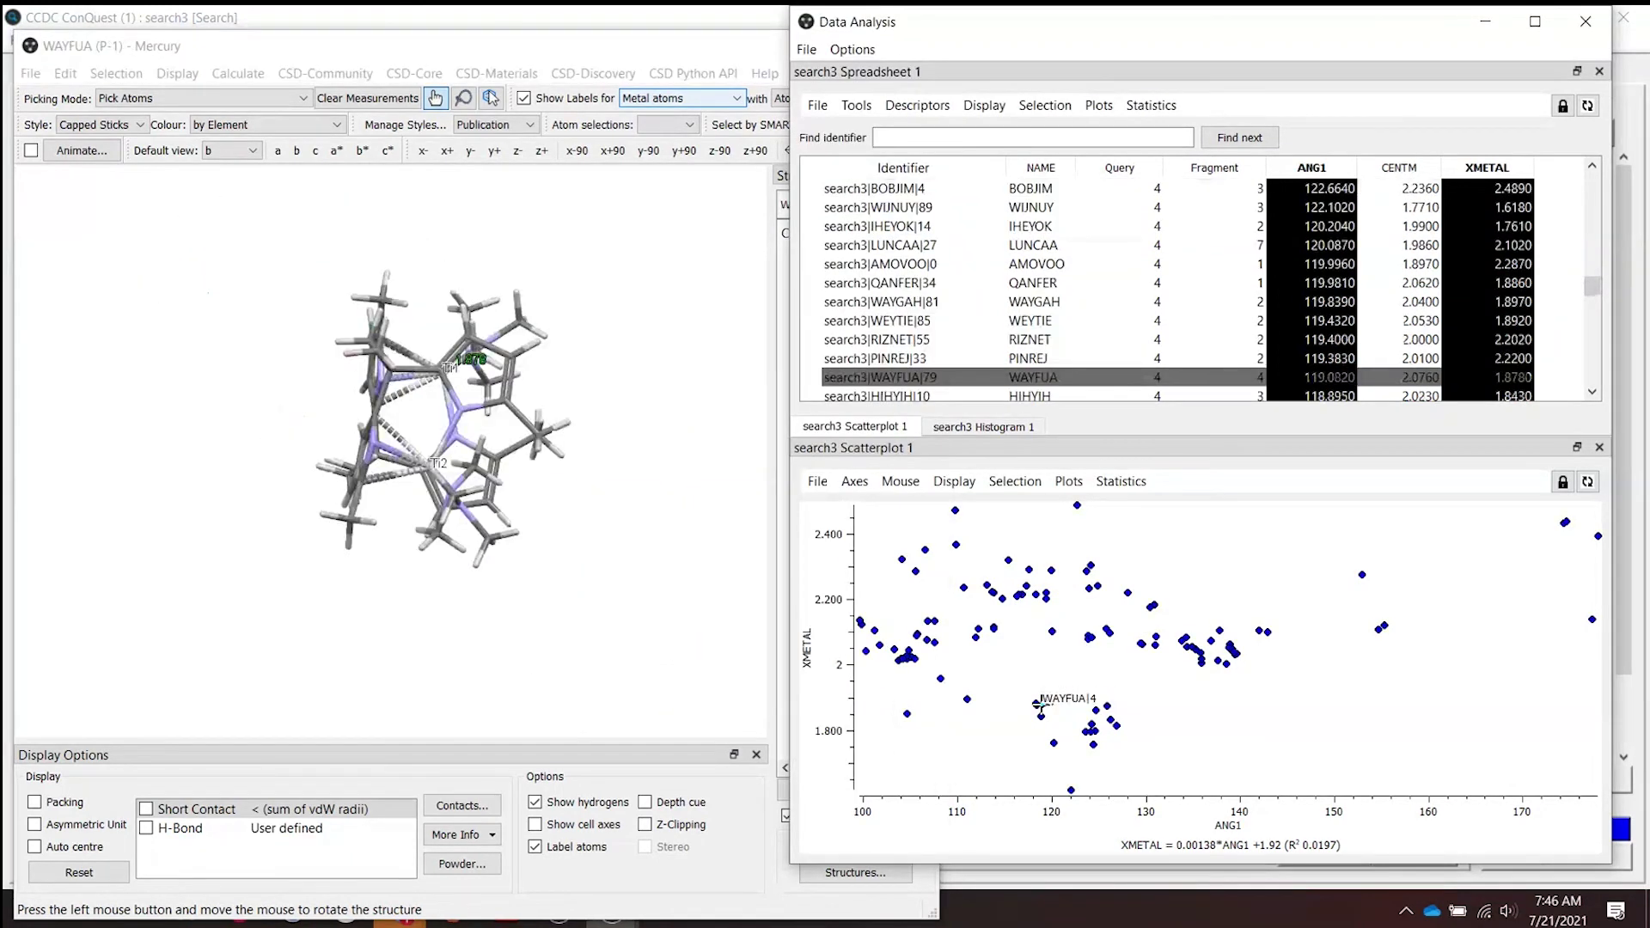
click(920, 641)
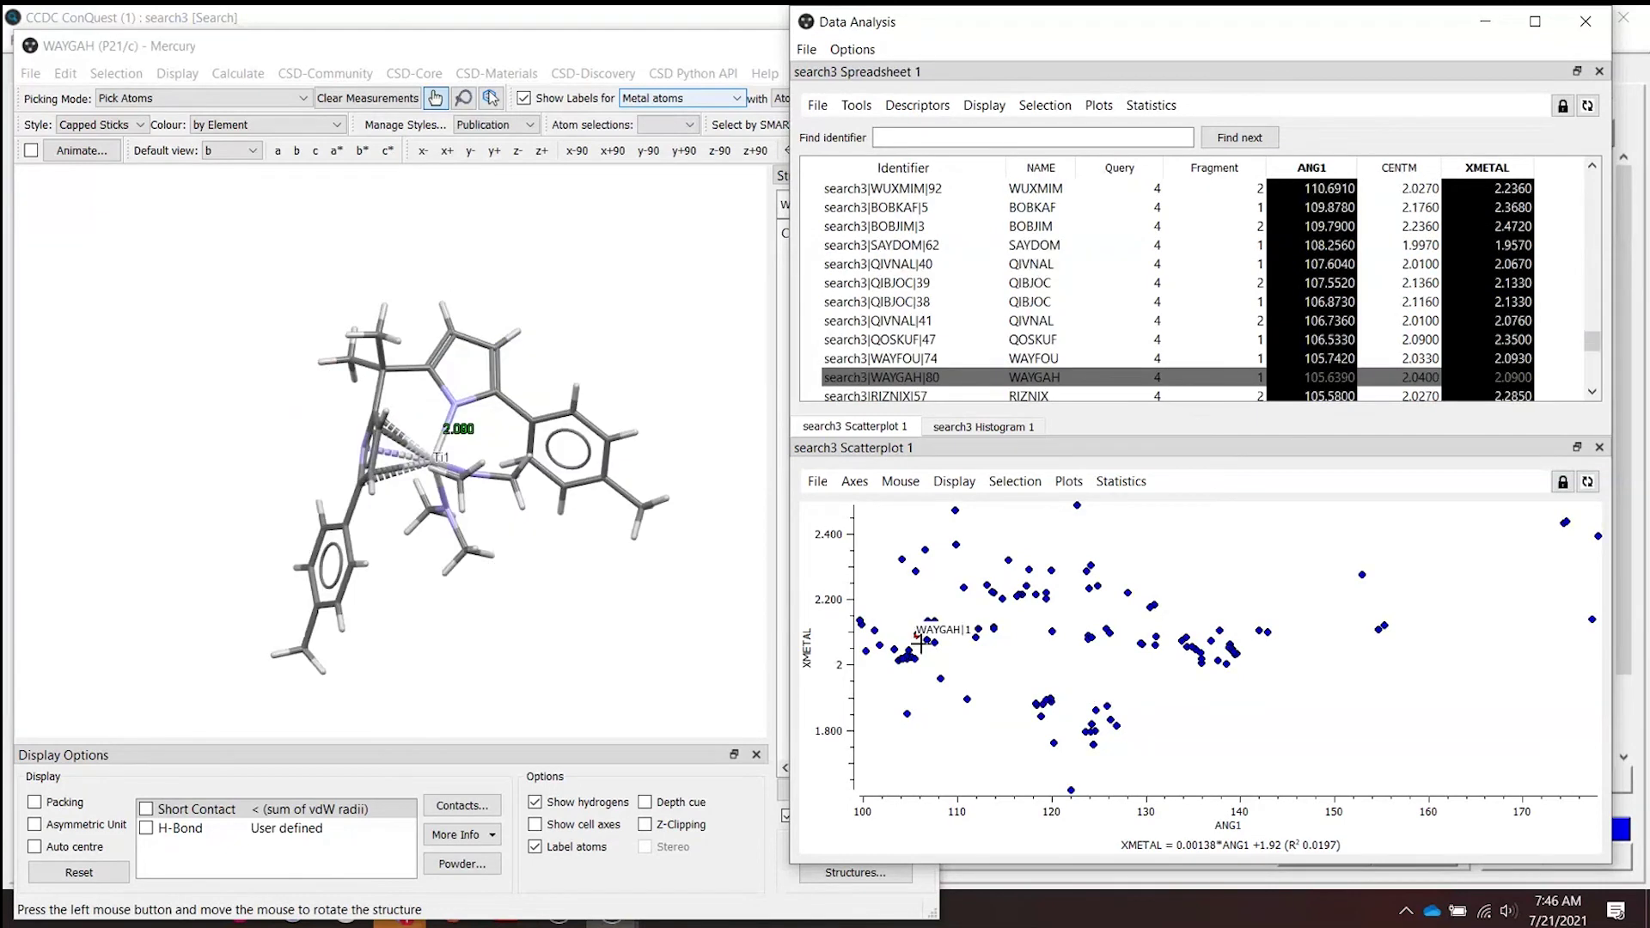
drag(582, 538, 538, 579)
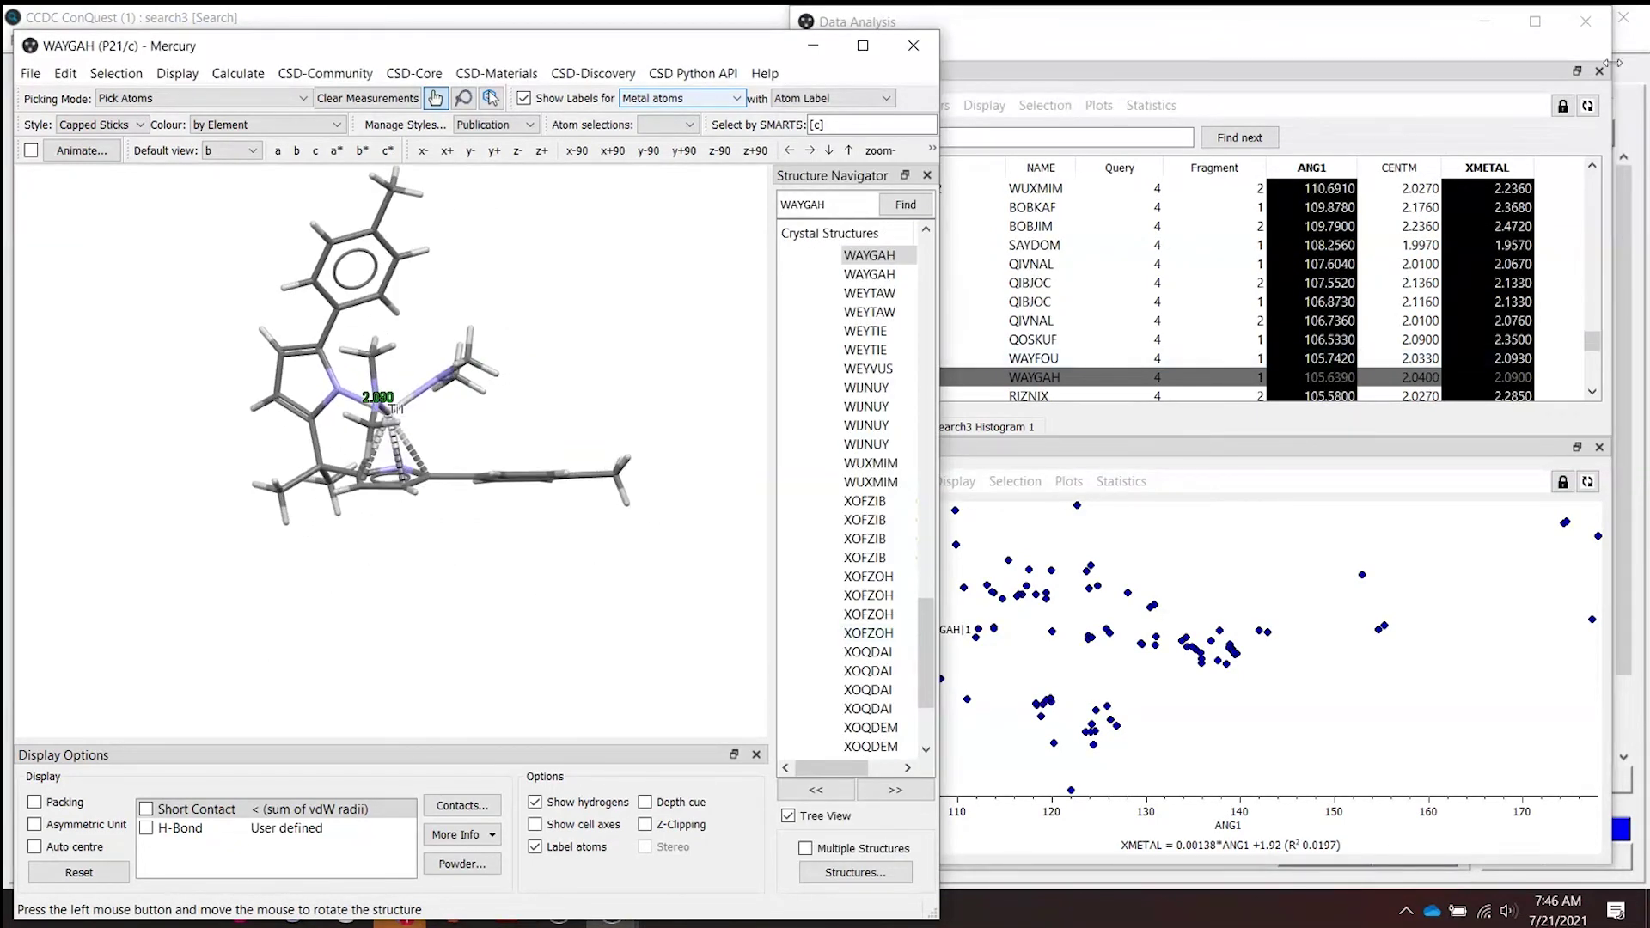
Generate descriptive statistics for the search3 data, dock them as a tab alongside the plots, and review the columns.
click(1355, 49)
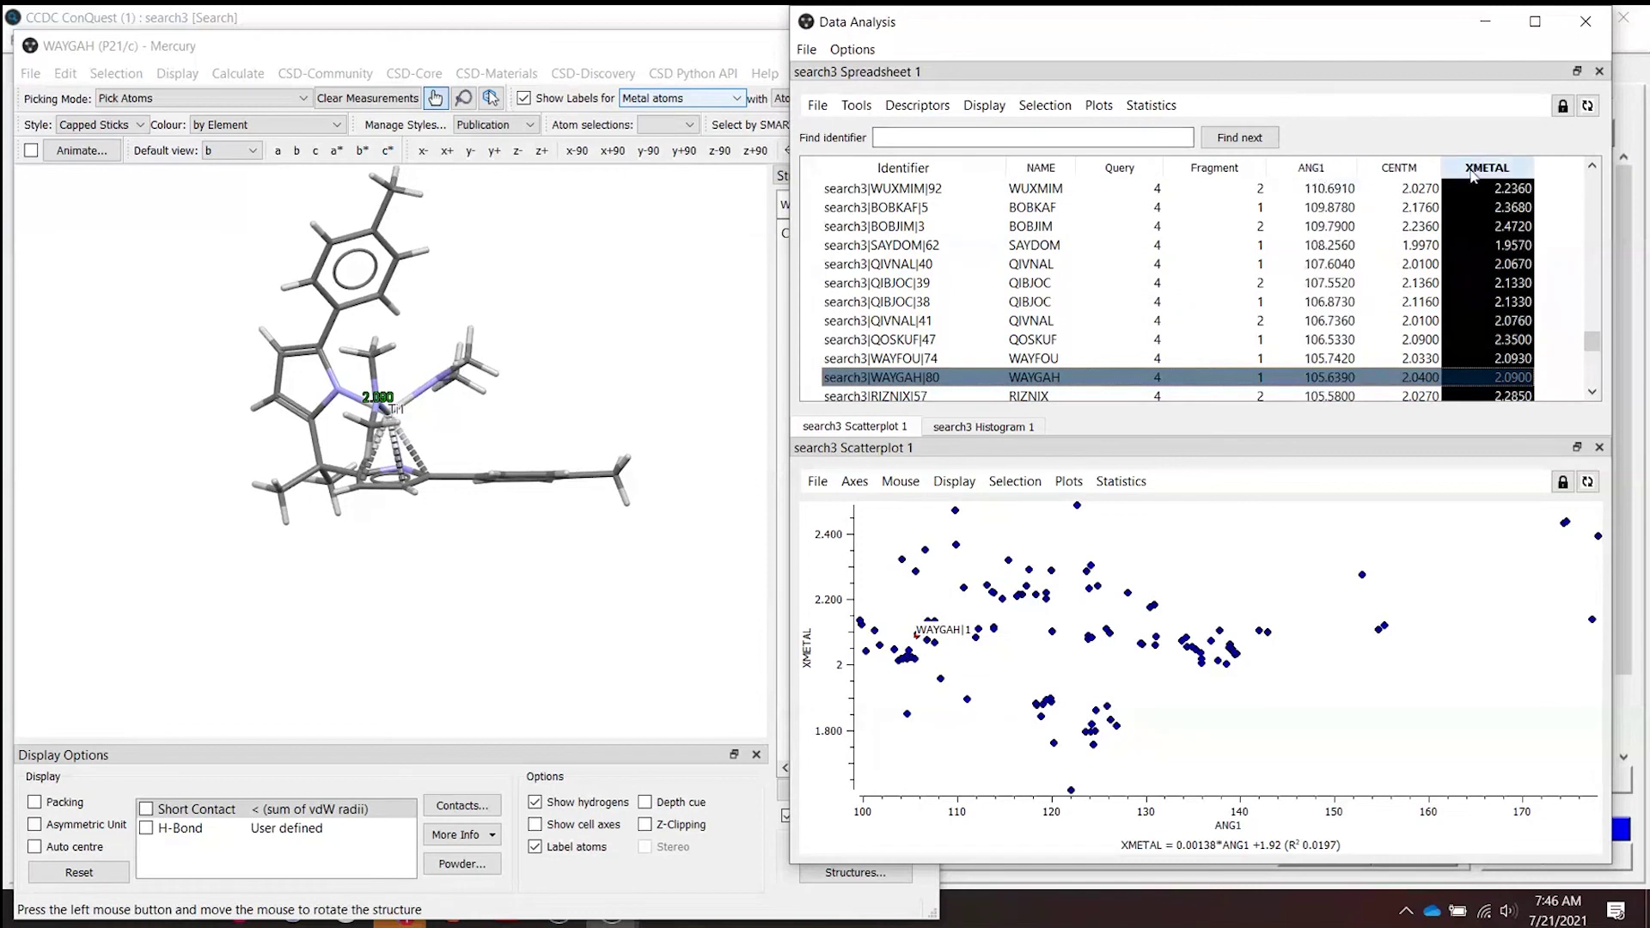
click(1179, 108)
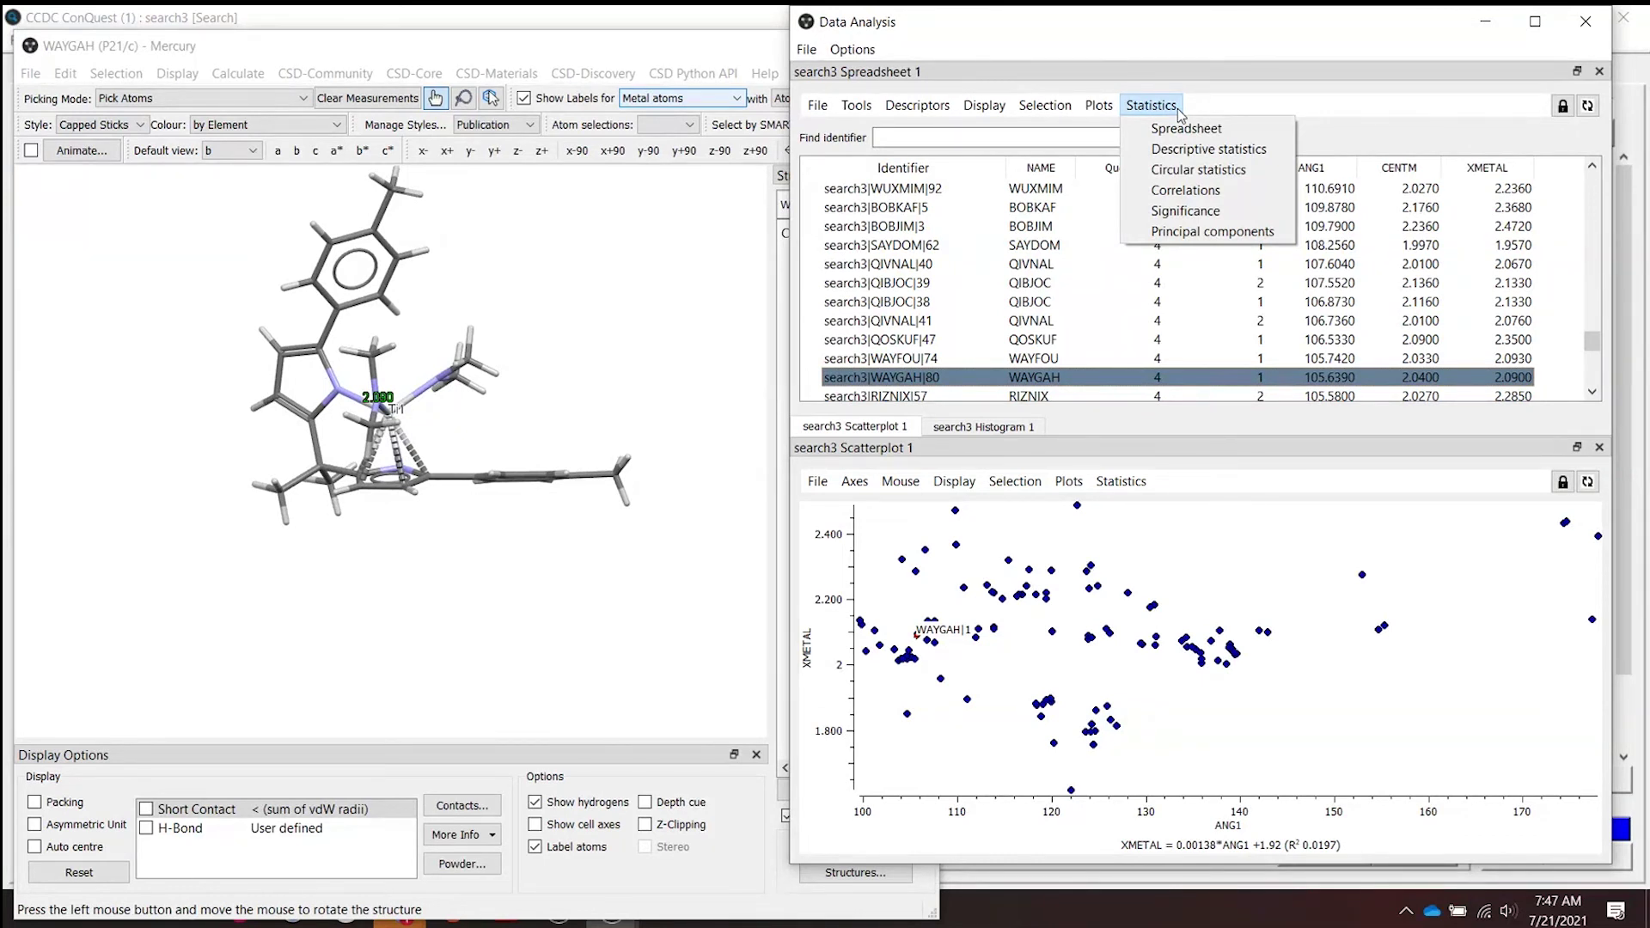
click(1215, 148)
drag(1172, 737, 1220, 533)
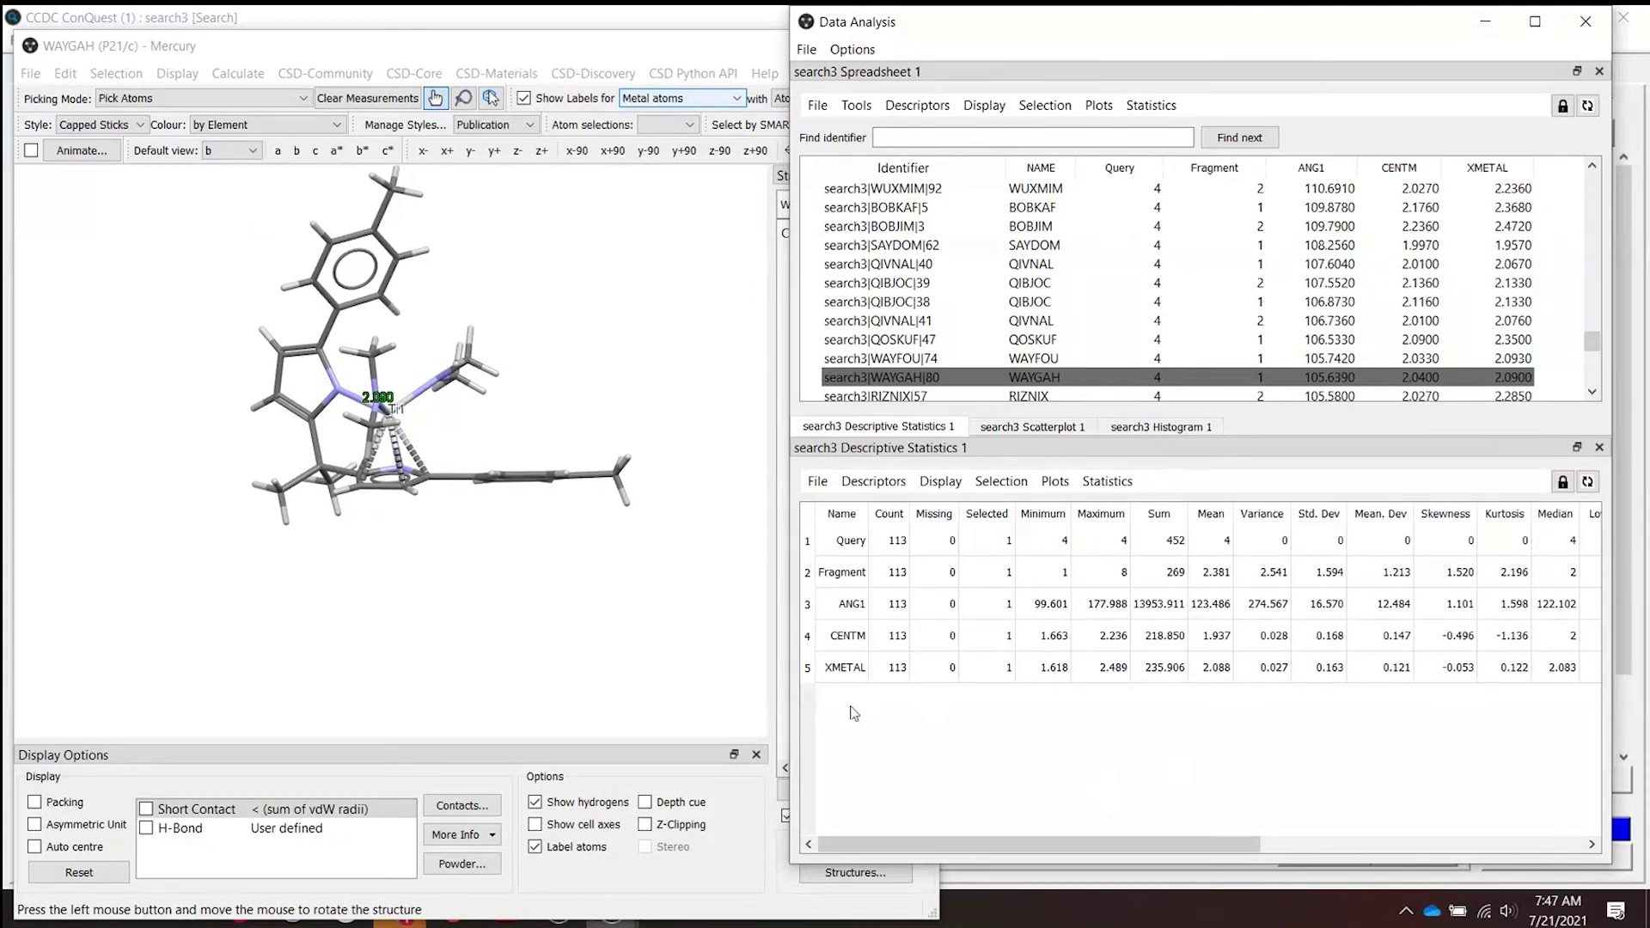
drag(1109, 847, 1150, 847)
click(1001, 385)
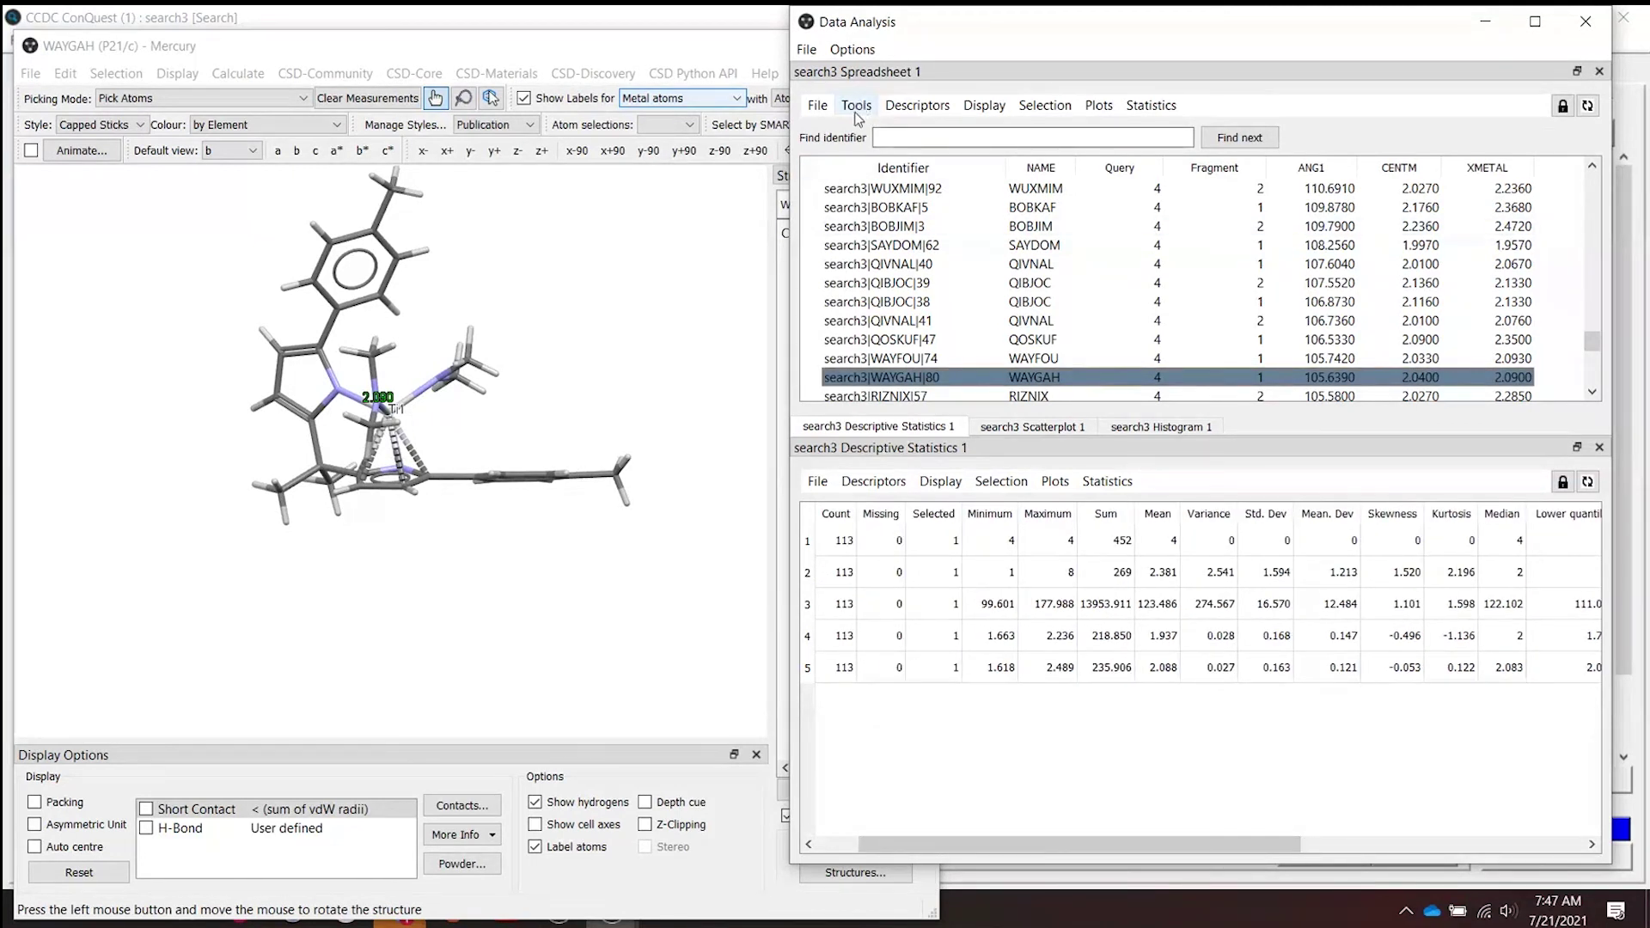
Open the search3 calculator and build an expression for the standard deviation of ANG1.
click(857, 105)
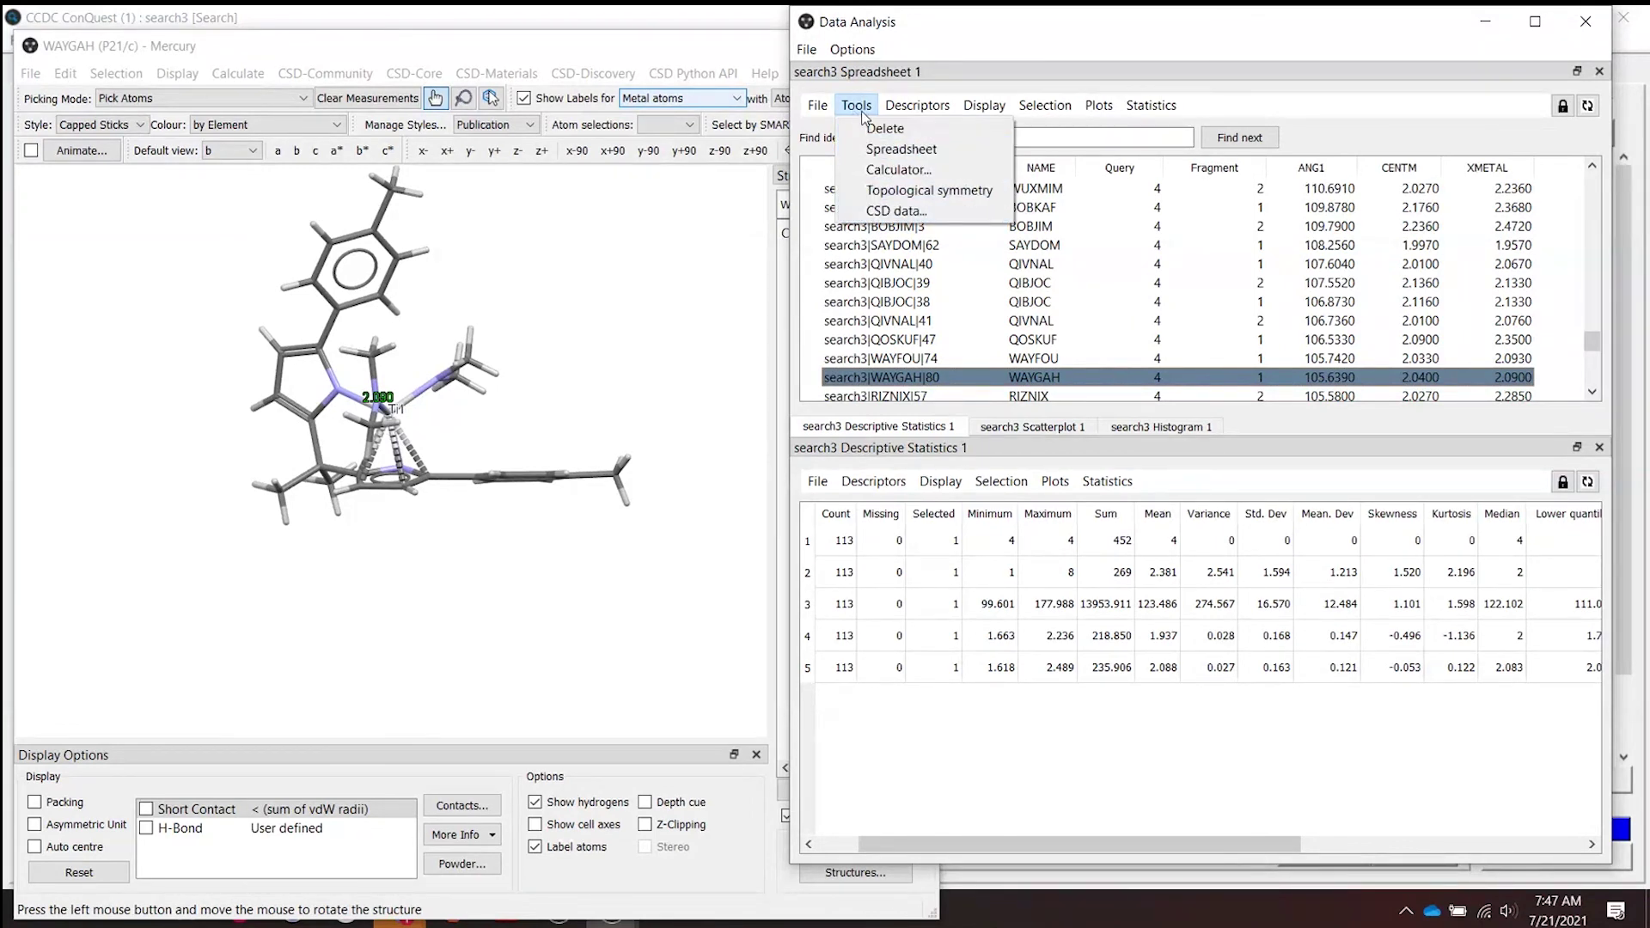
click(893, 169)
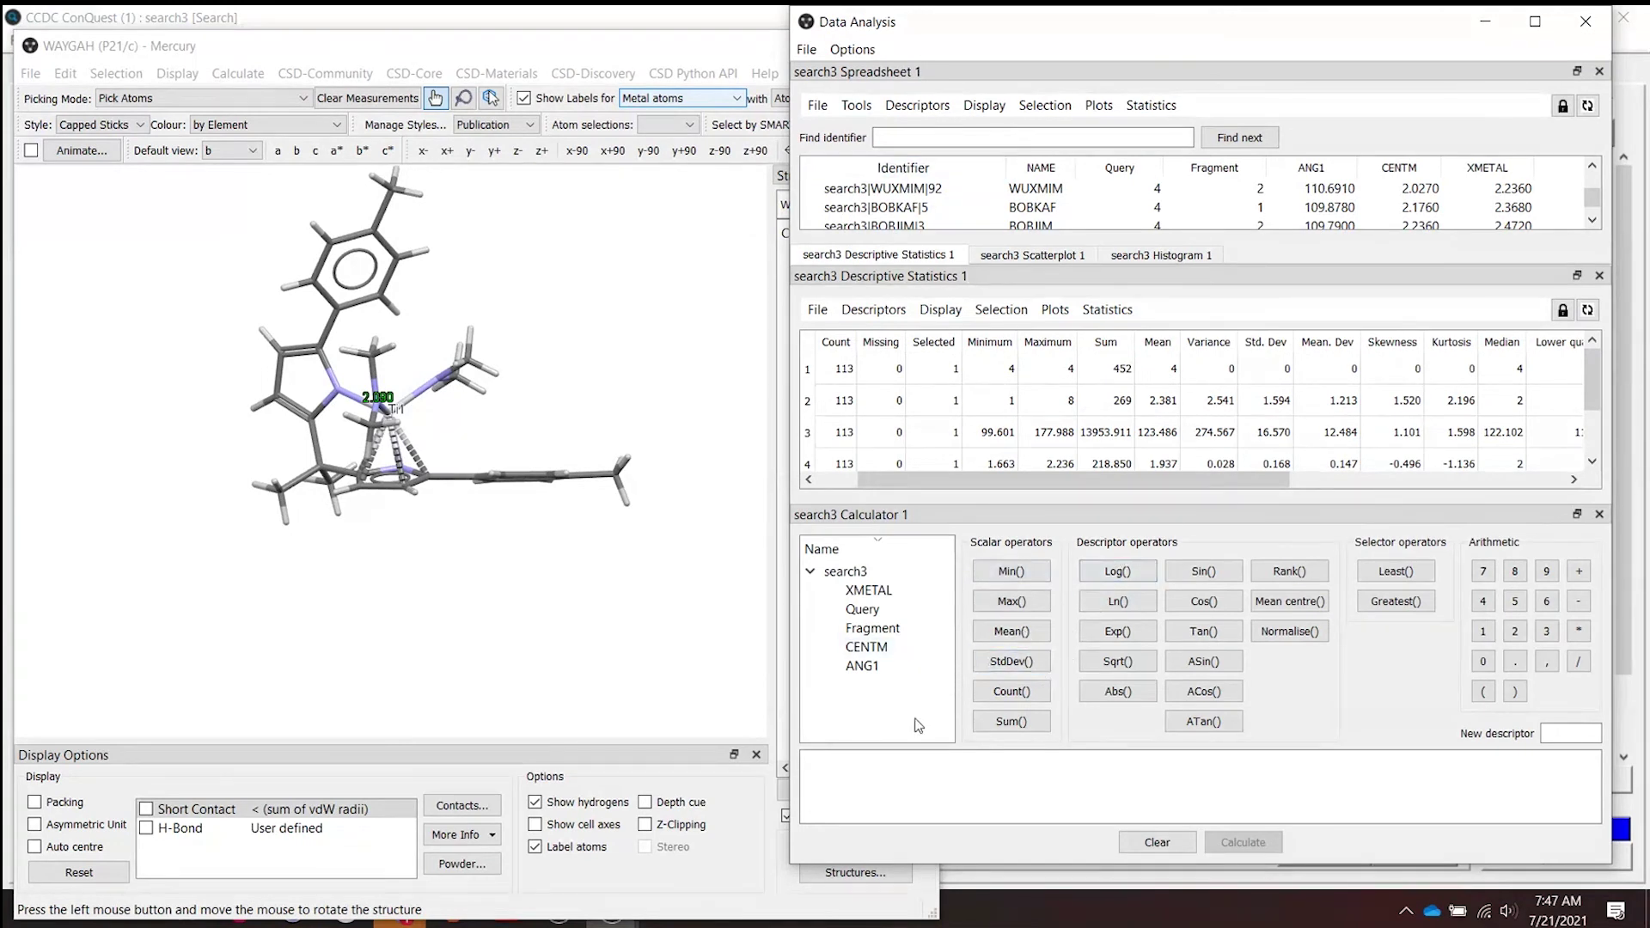
click(1018, 662)
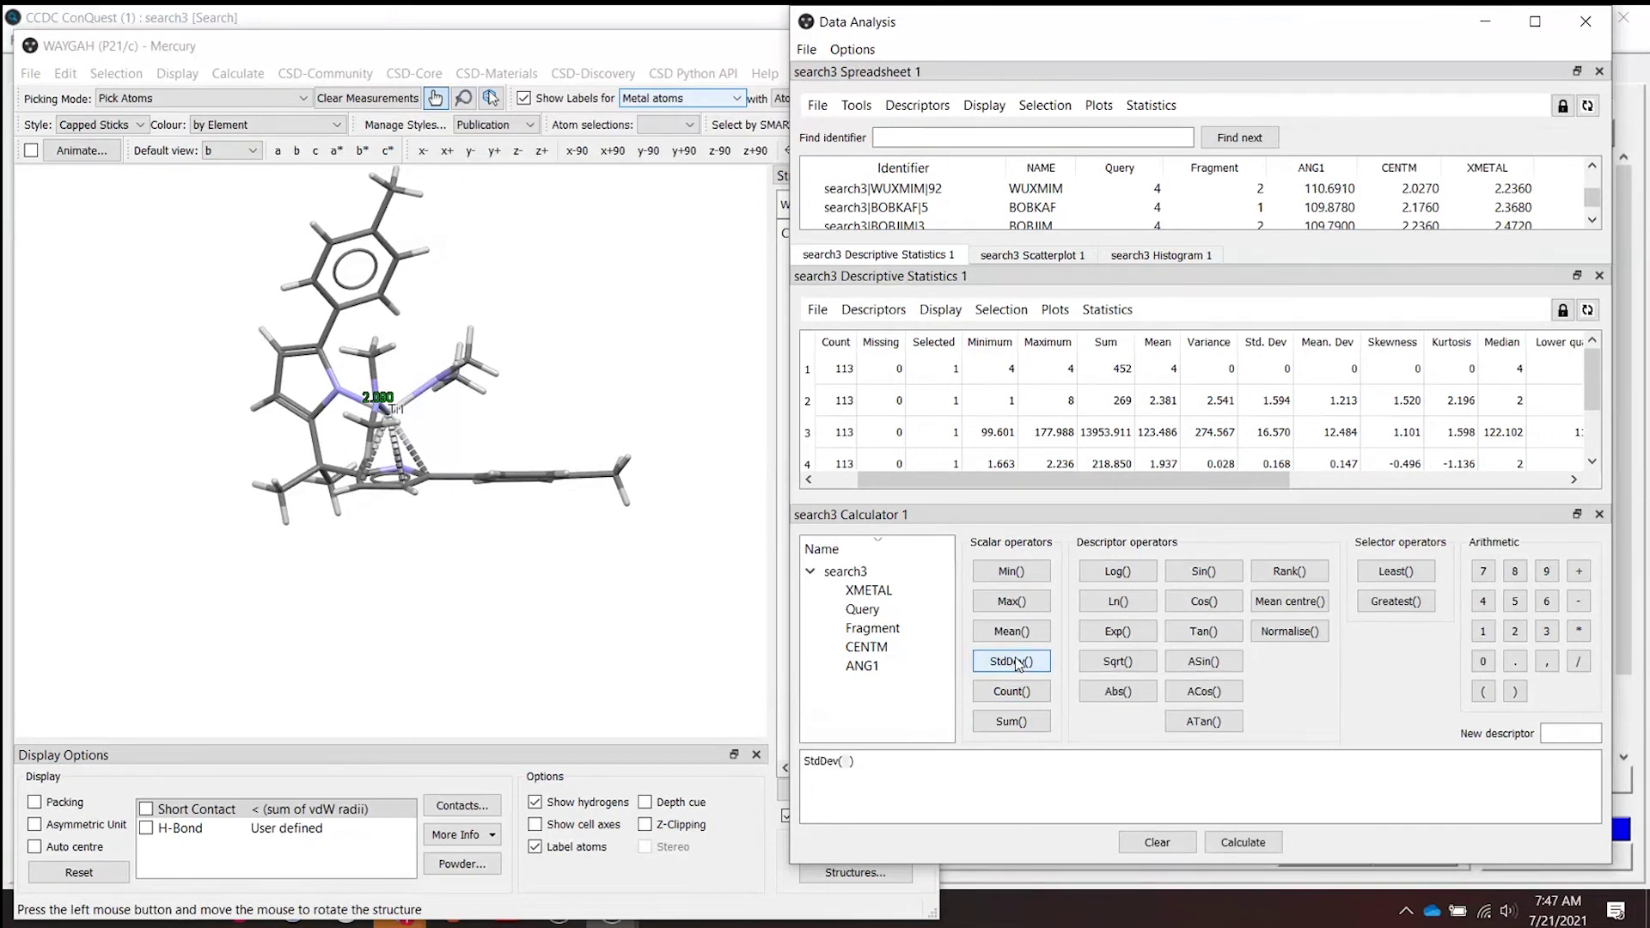
click(883, 667)
double_click(880, 670)
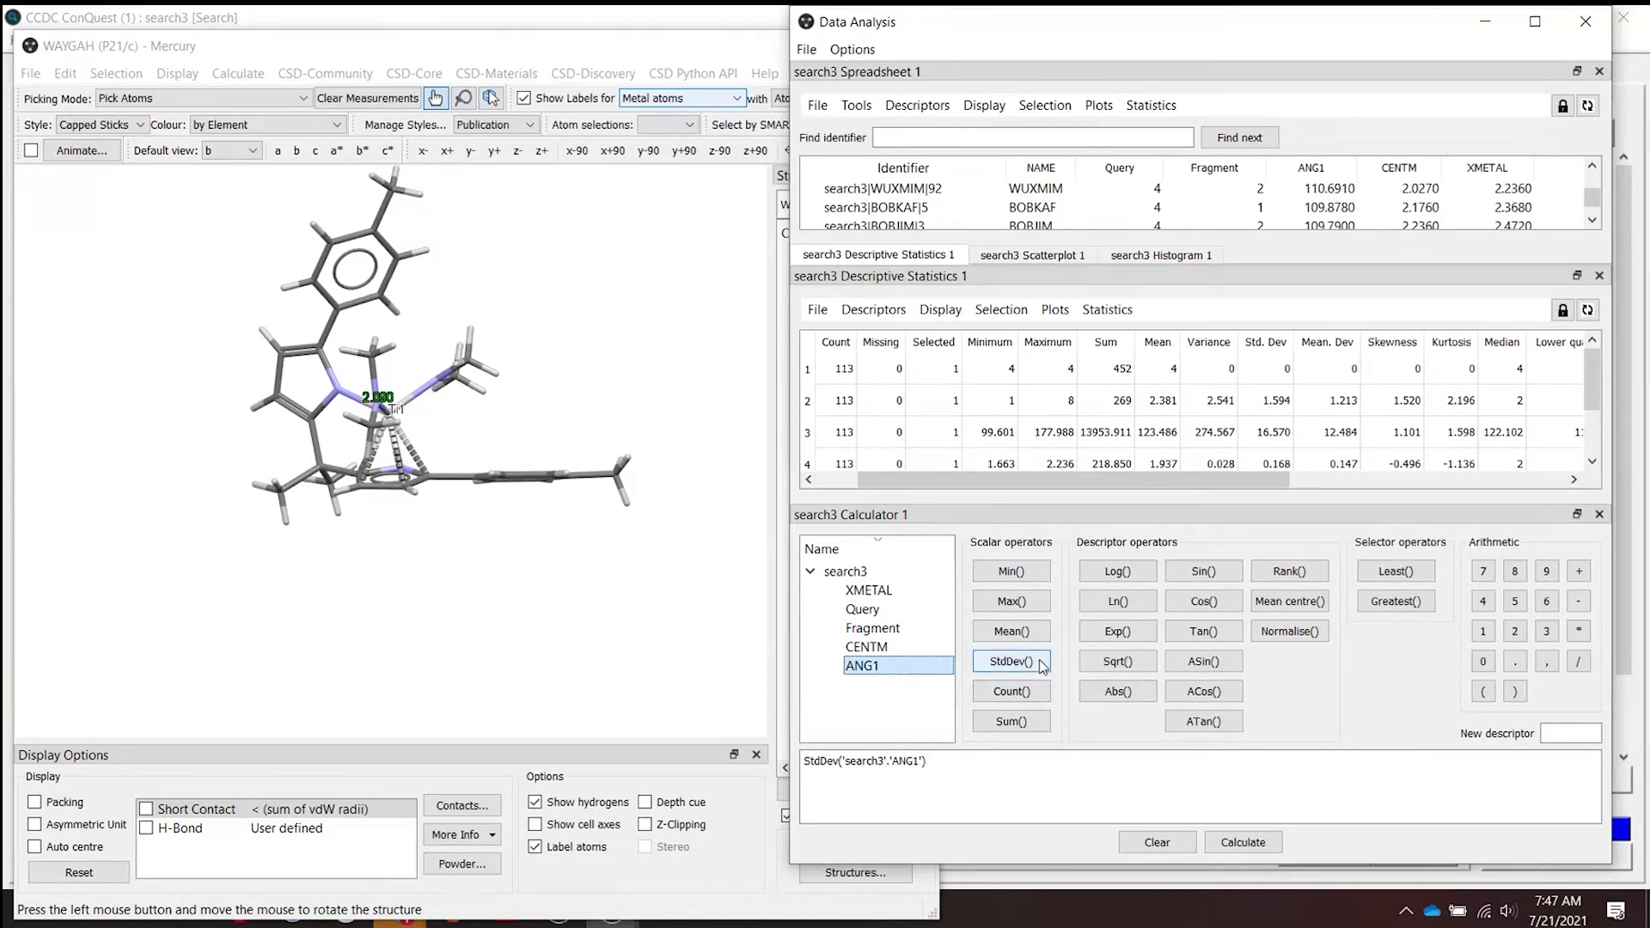
Name the new descriptor stdev-ang1 and calculate the standard deviation expression.
click(1557, 732)
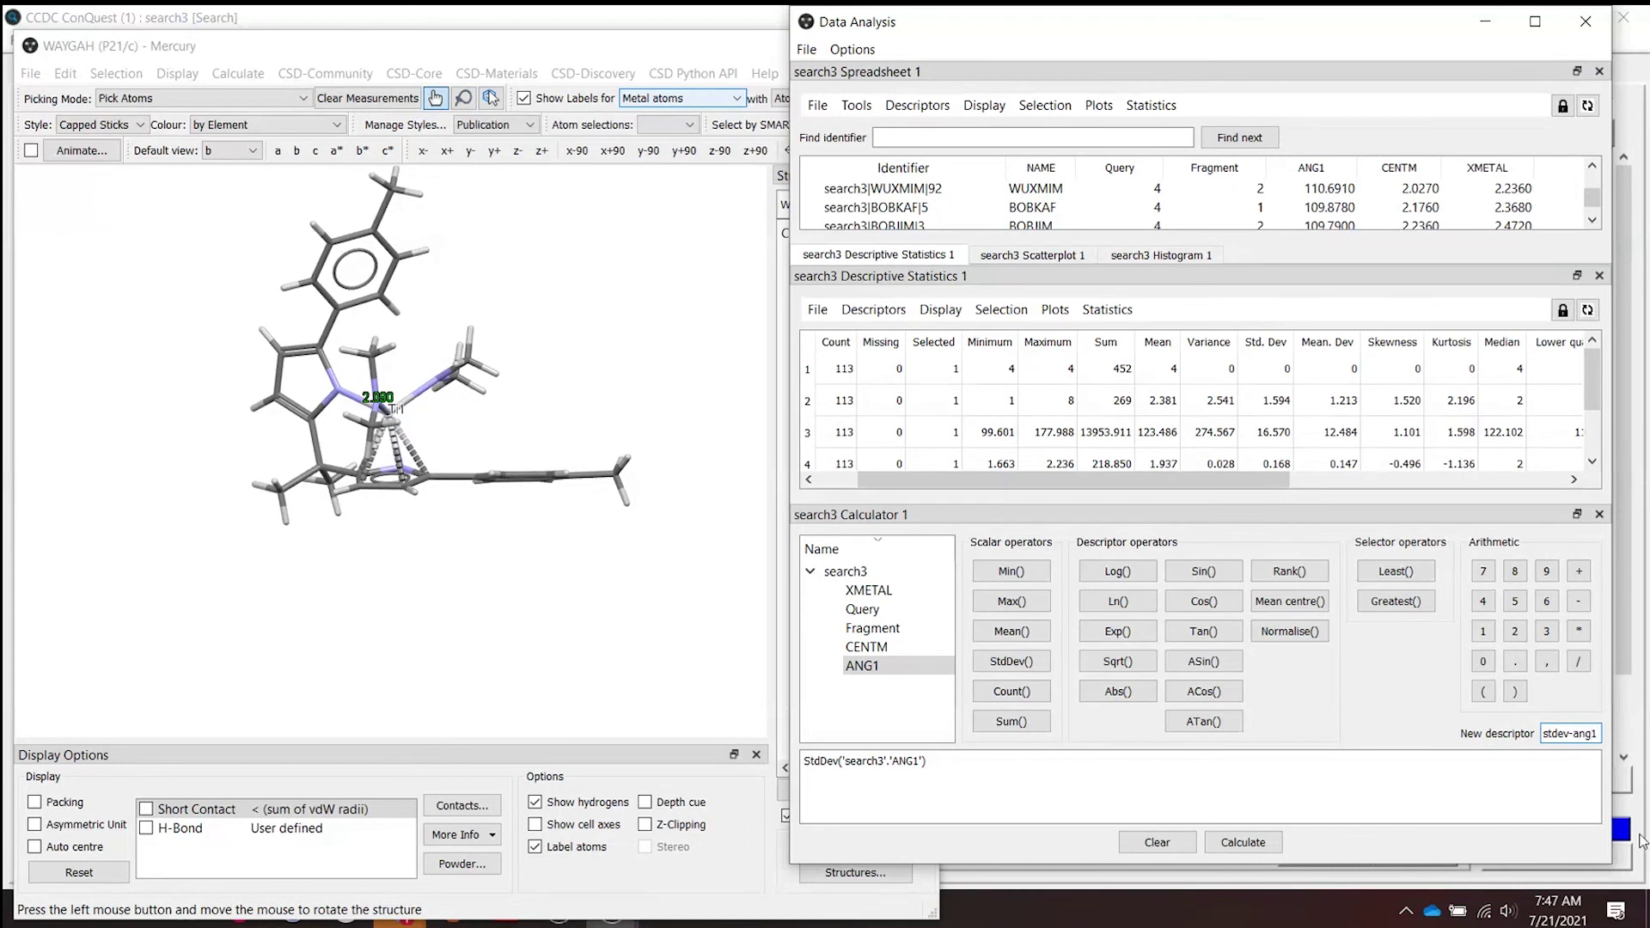
click(1256, 849)
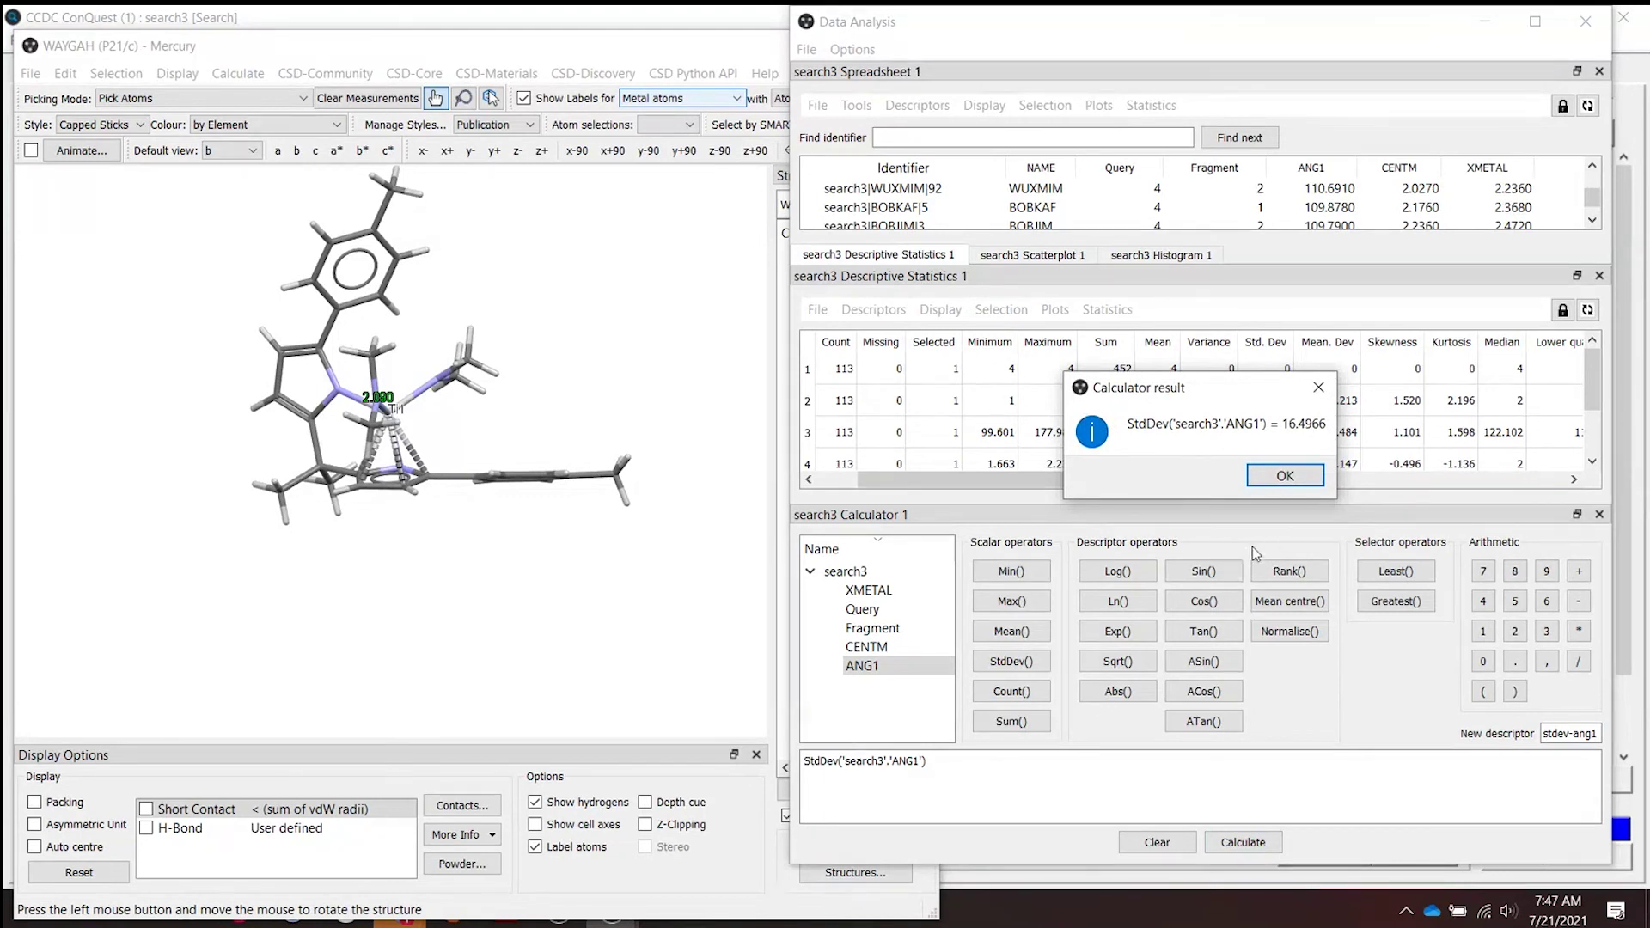
click(1285, 478)
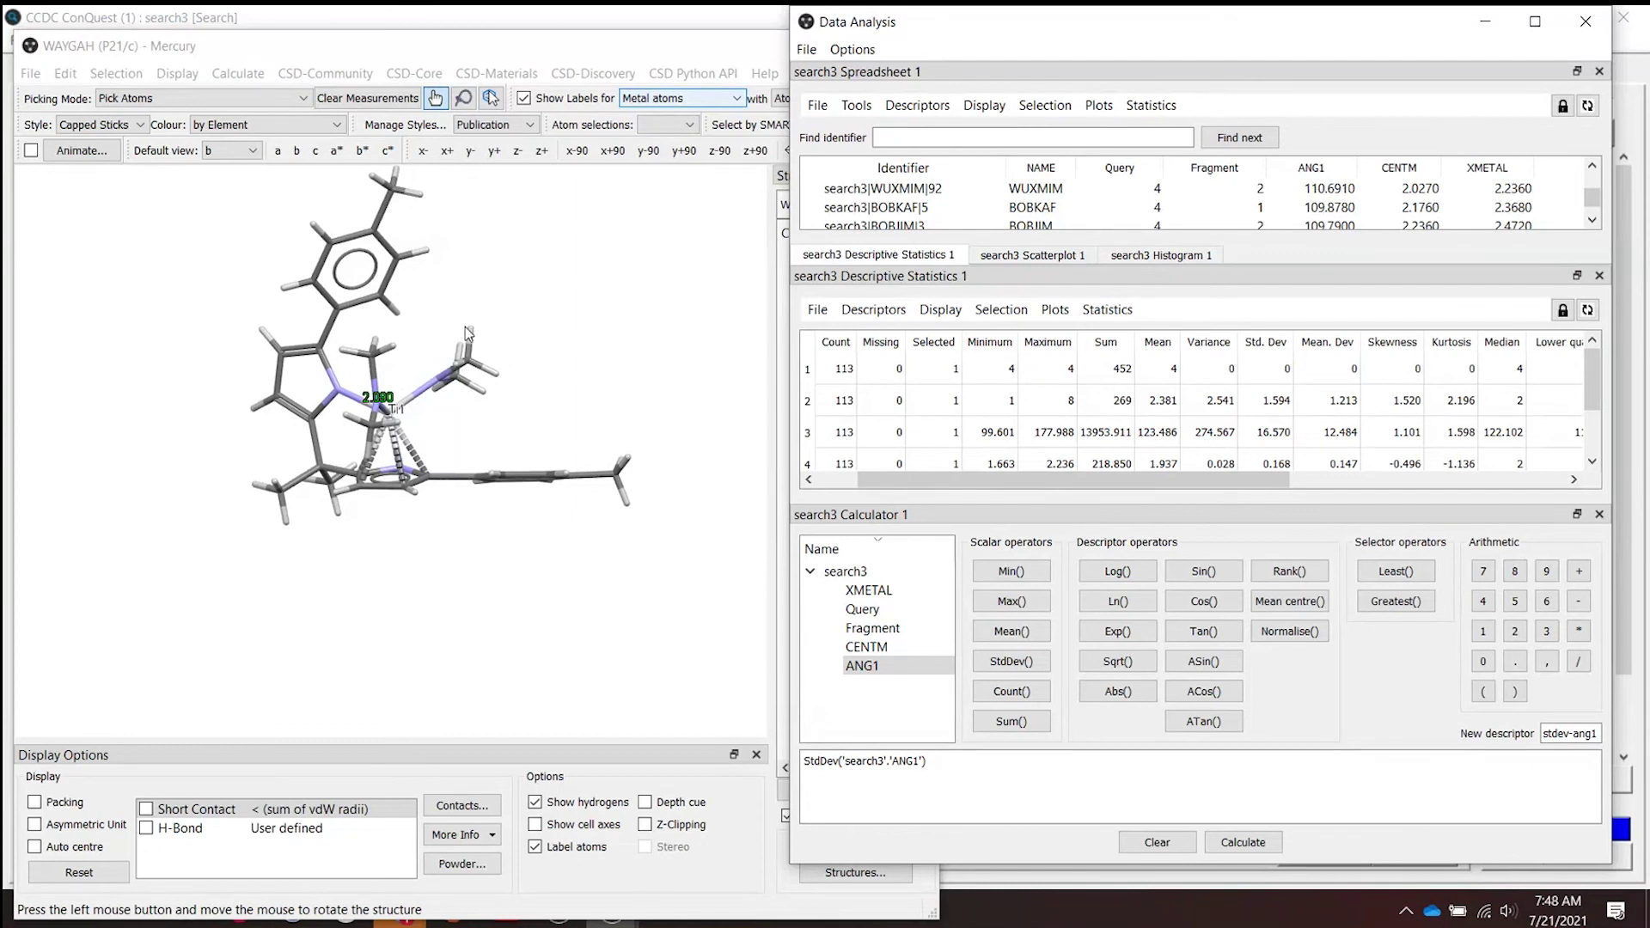
click(817, 106)
mouse_move(893, 107)
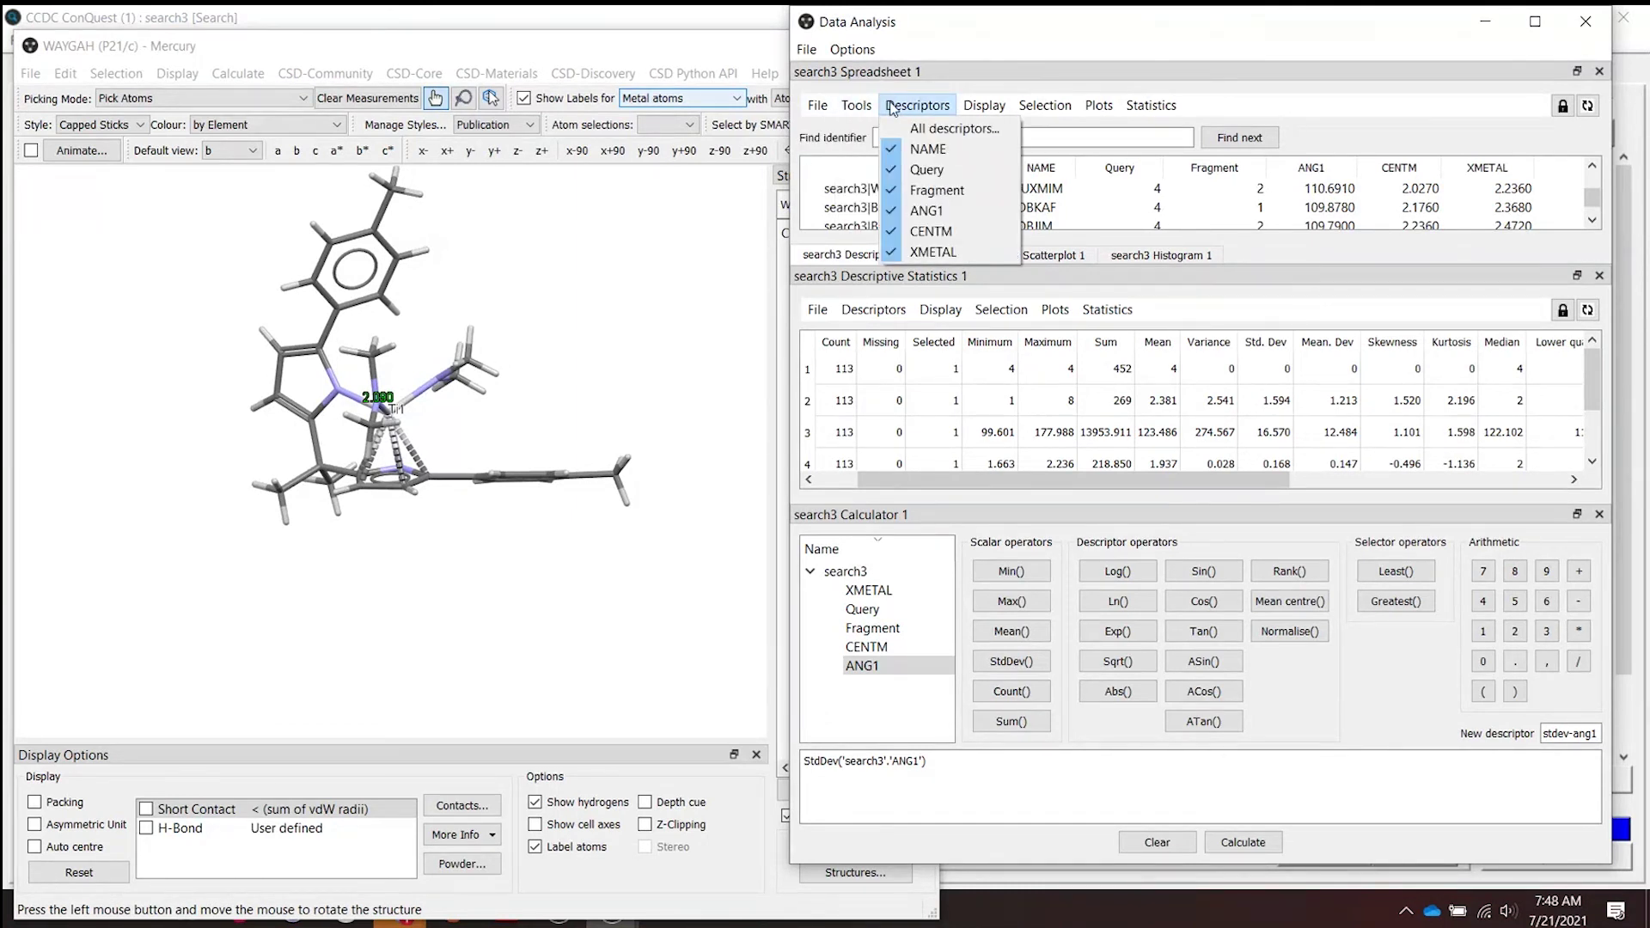
mouse_move(1048, 109)
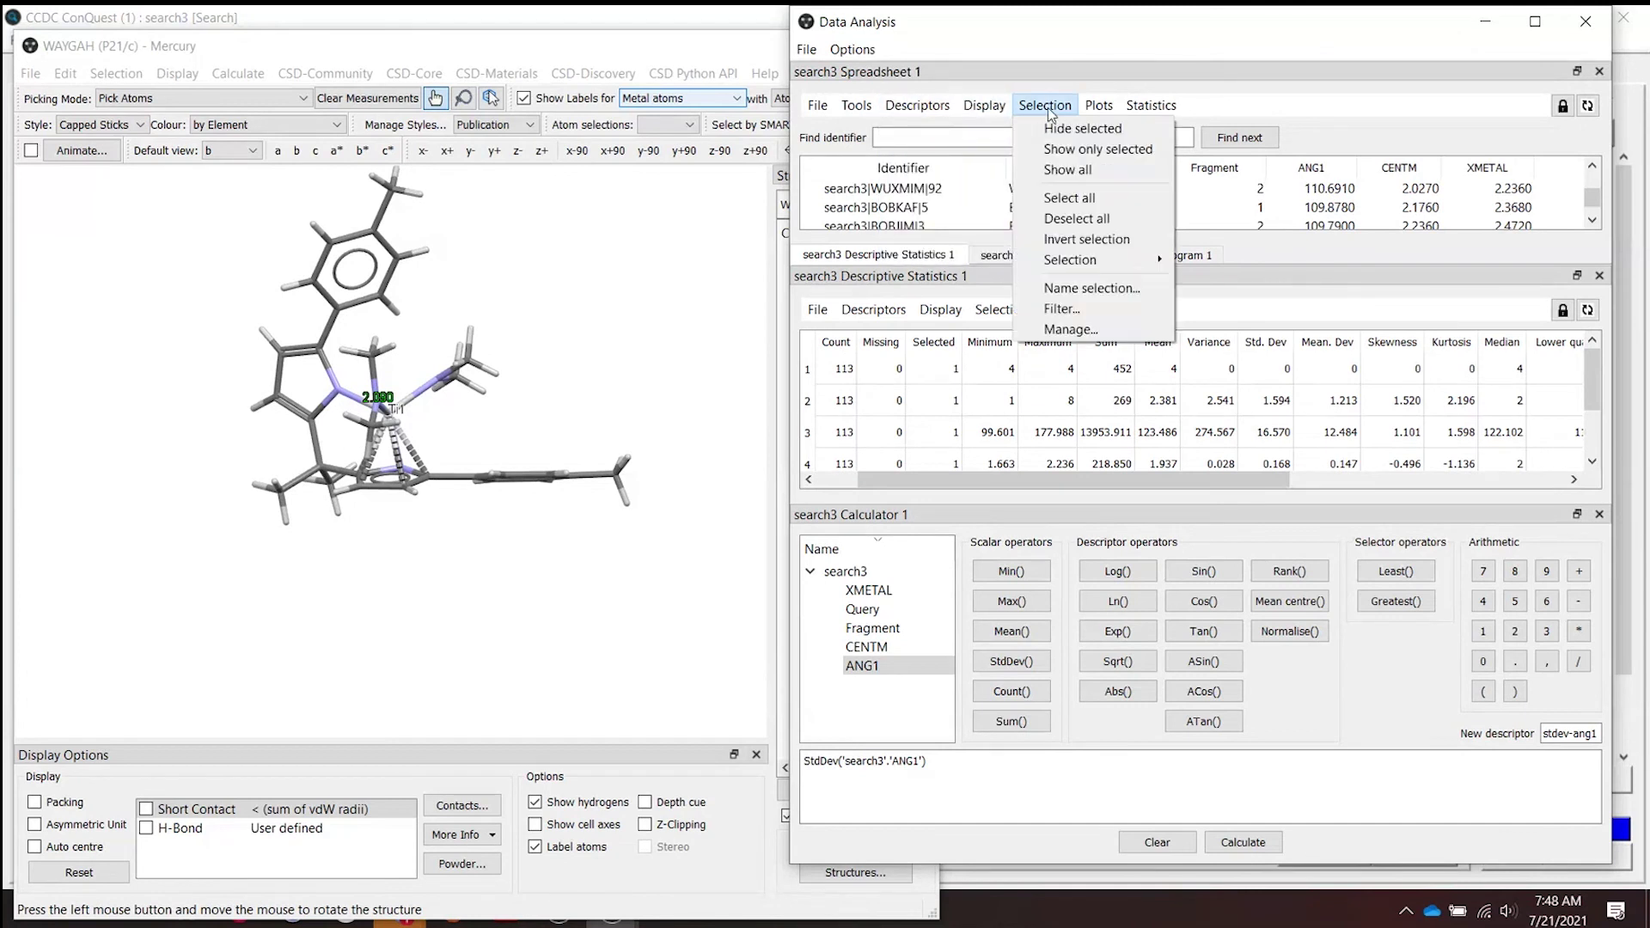
mouse_move(1149, 111)
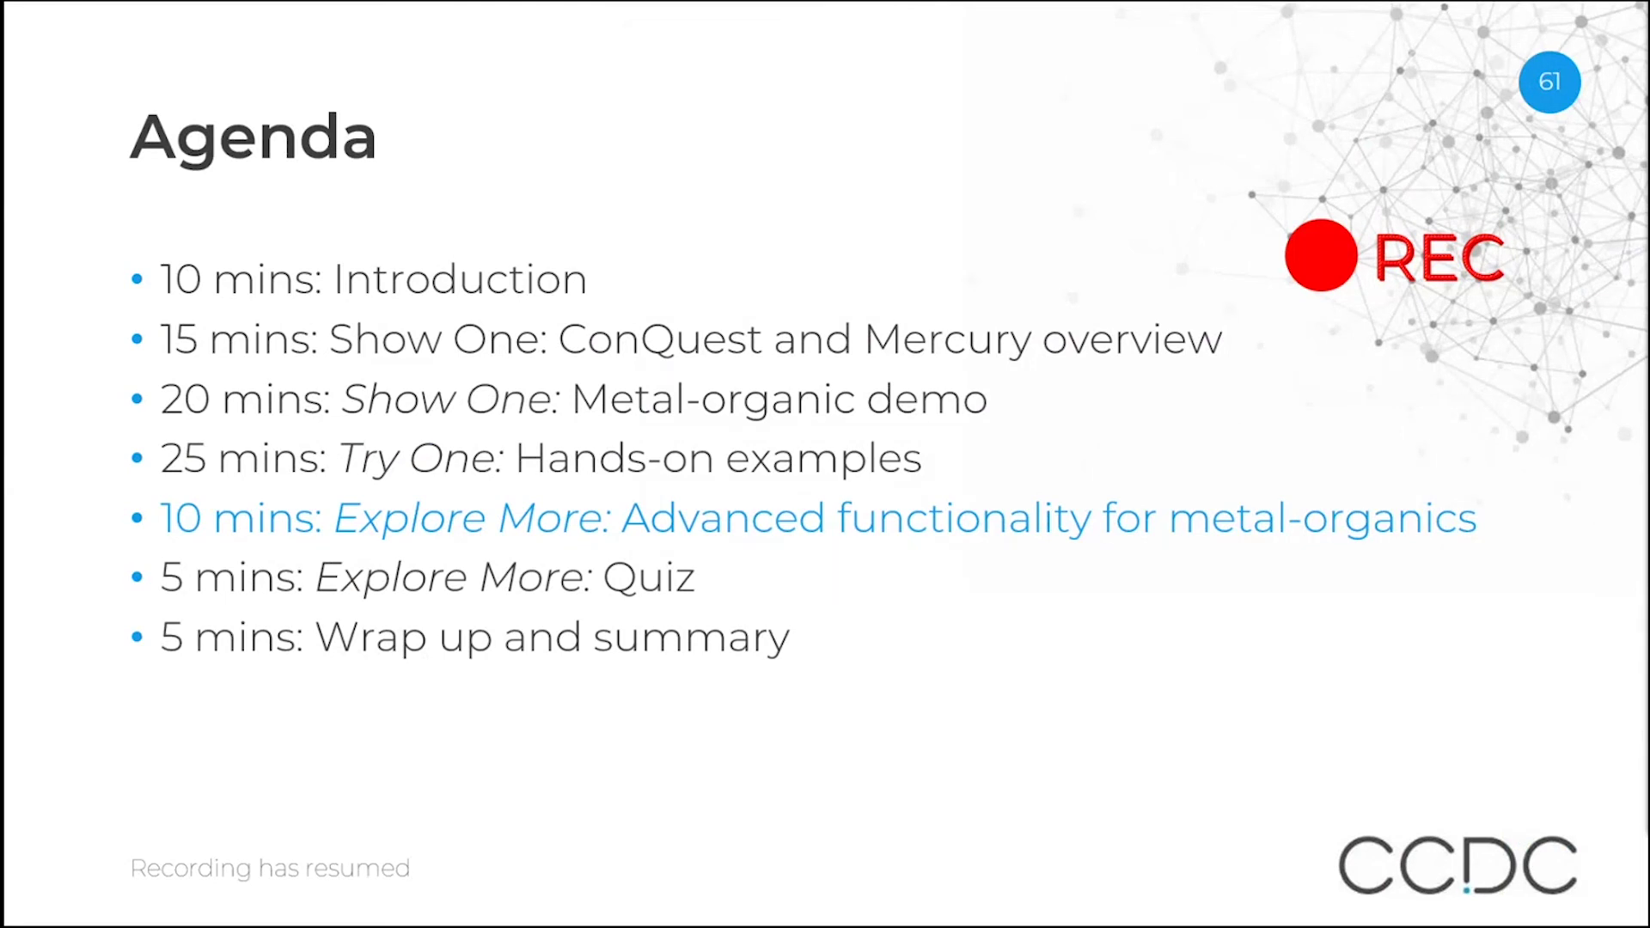
key(Right)
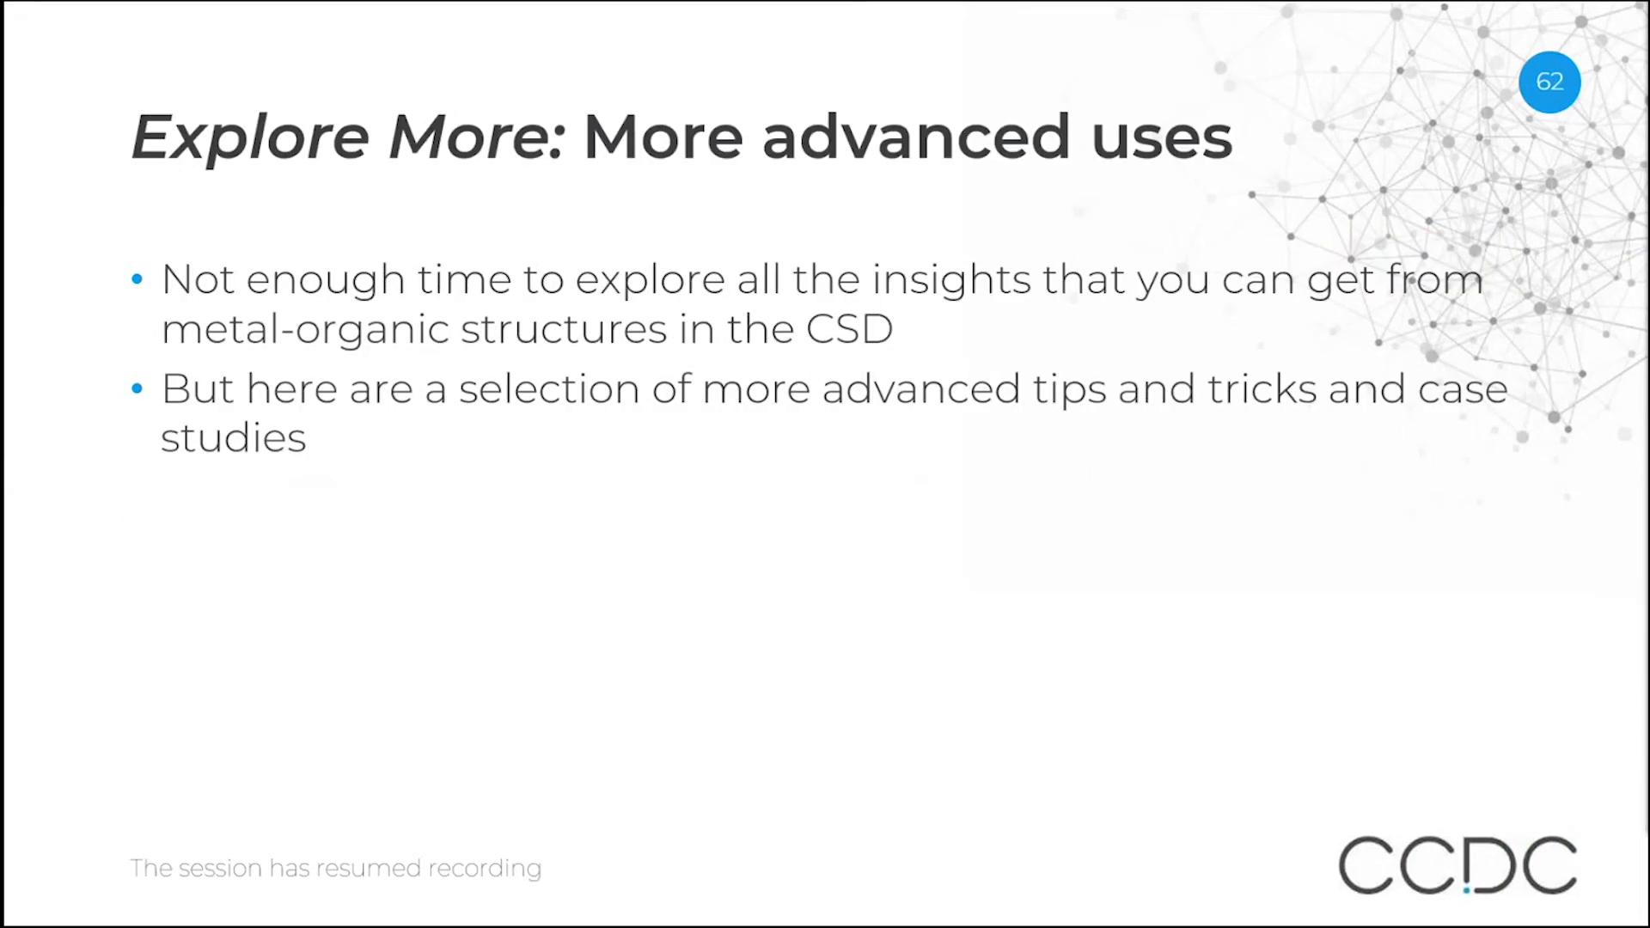